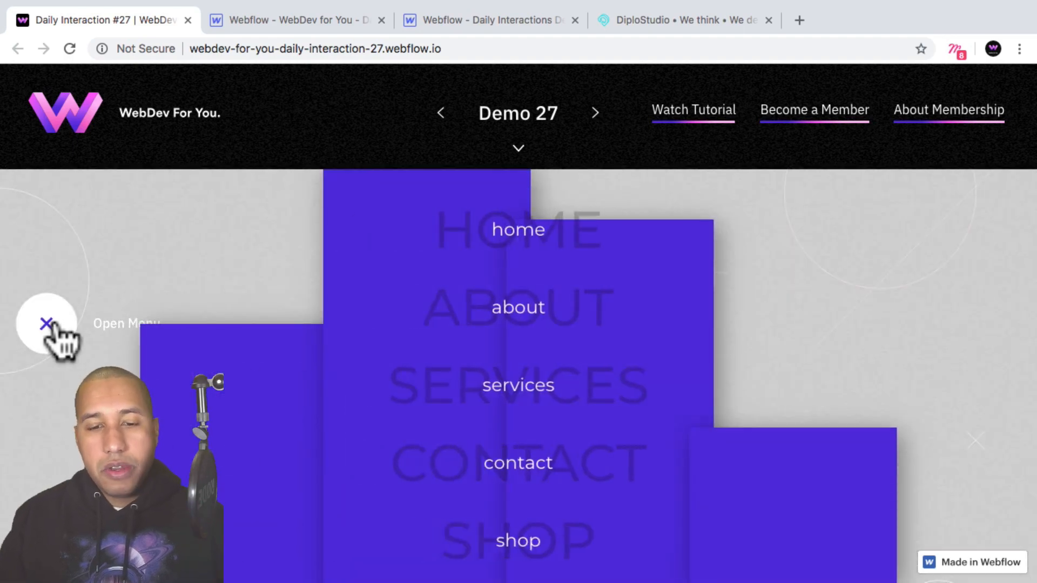
Preview the menu's opening and closing animation on the Demo 27 page.
click(54, 327)
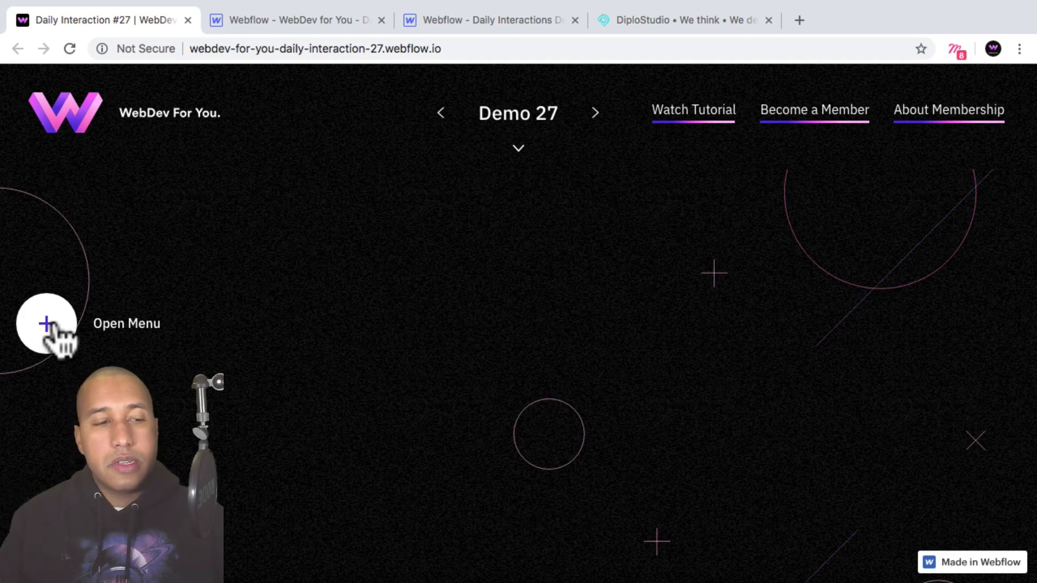
click(54, 326)
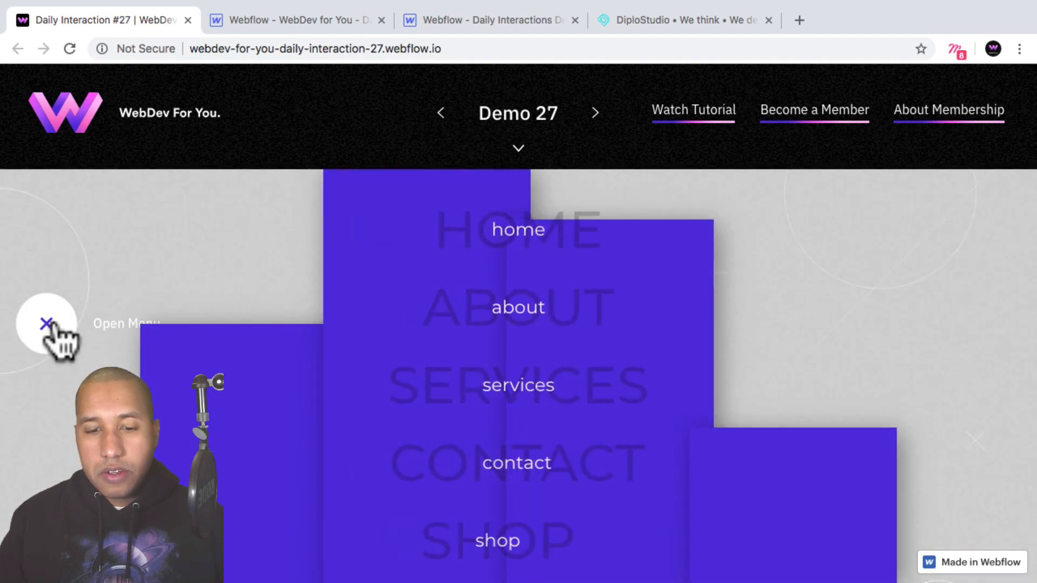
click(53, 326)
Switch to the DiploStudio site and examine how its full-screen menu opens and closes.
click(691, 18)
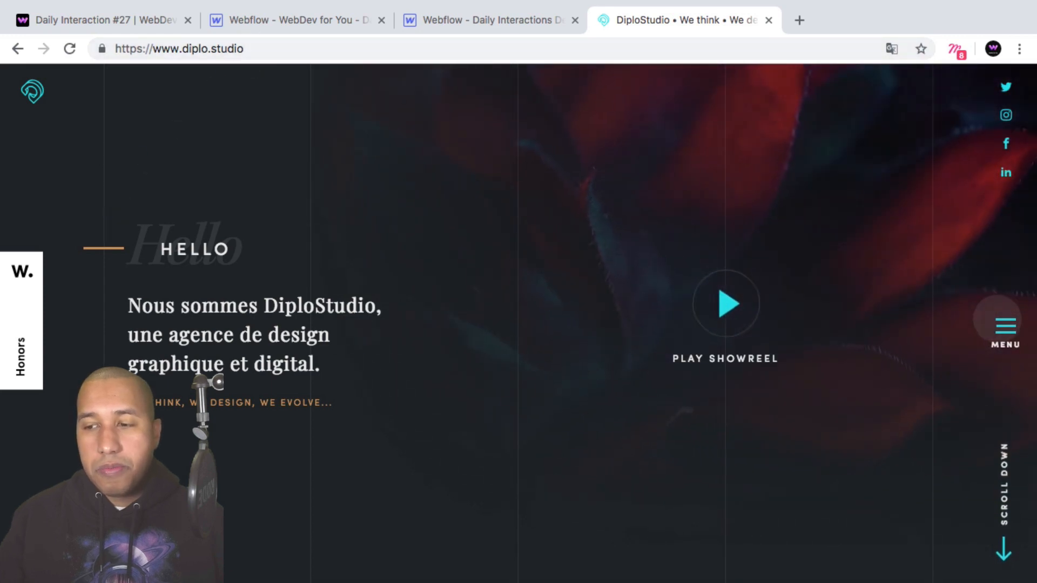
click(1003, 321)
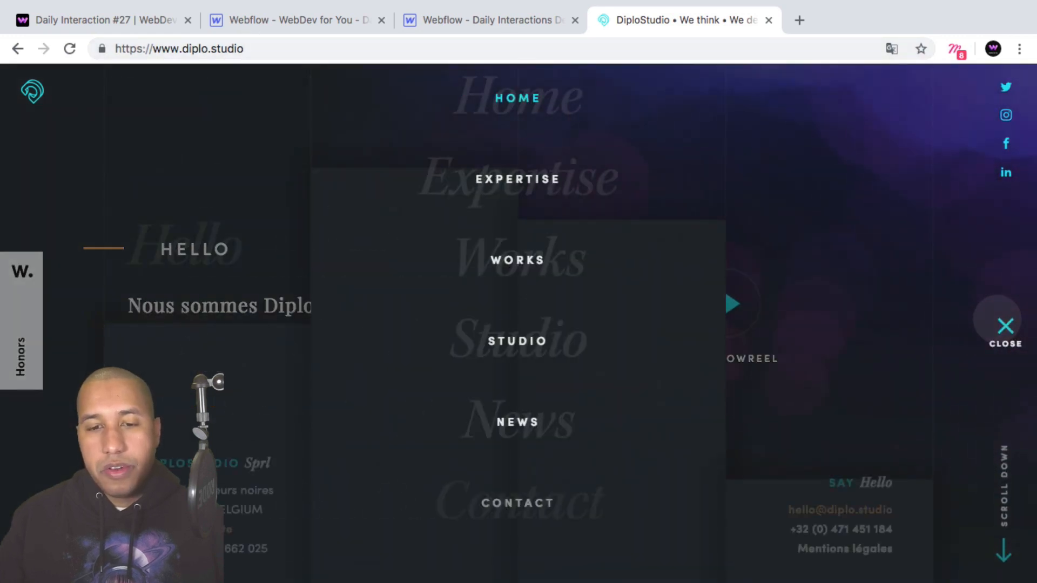
click(1004, 323)
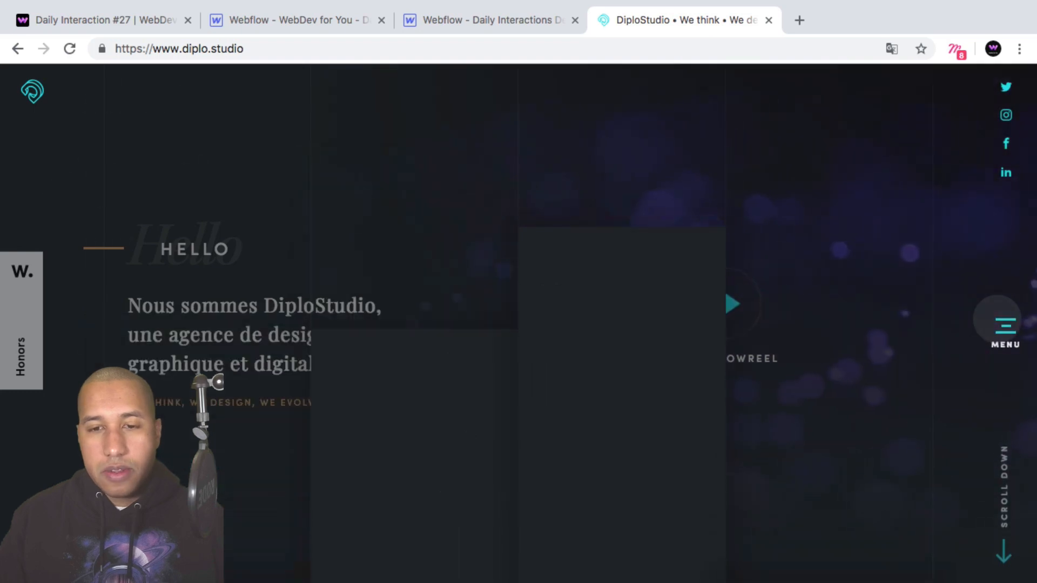
click(1004, 323)
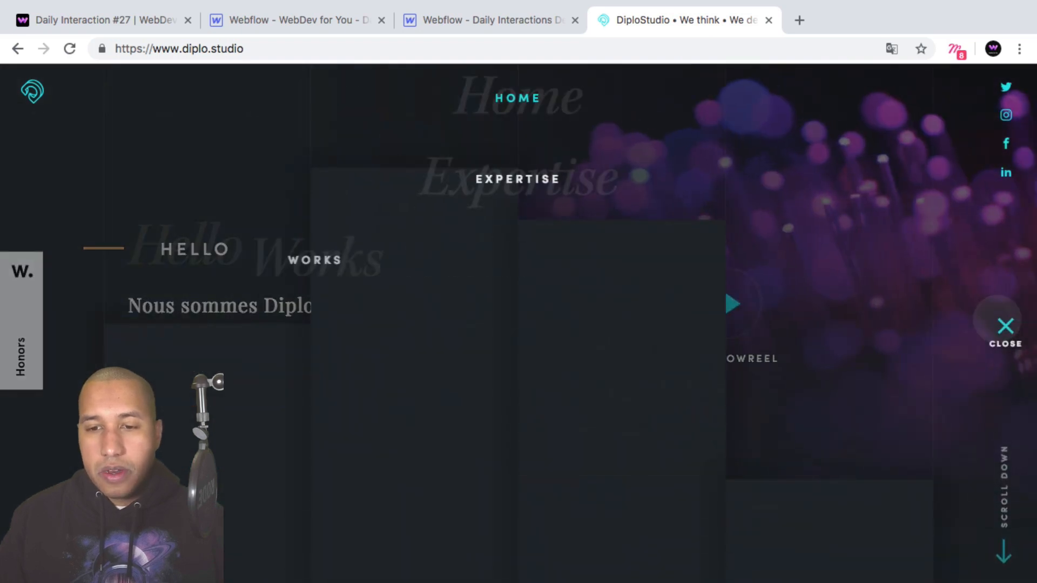
click(1004, 323)
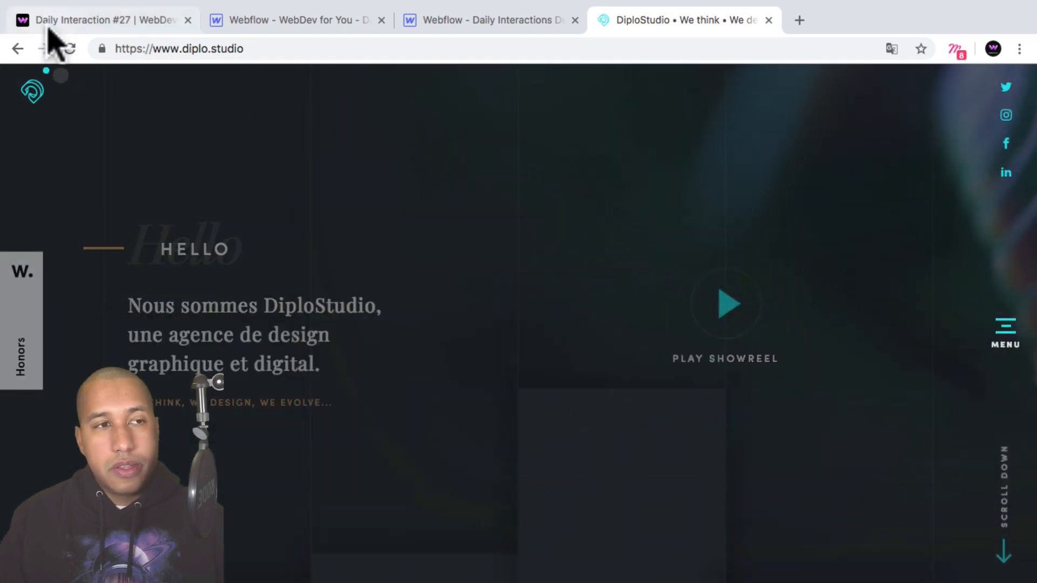
Return to the Demo 27 page and replay its menu animation to compare it with the DiploStudio one.
click(62, 20)
click(62, 309)
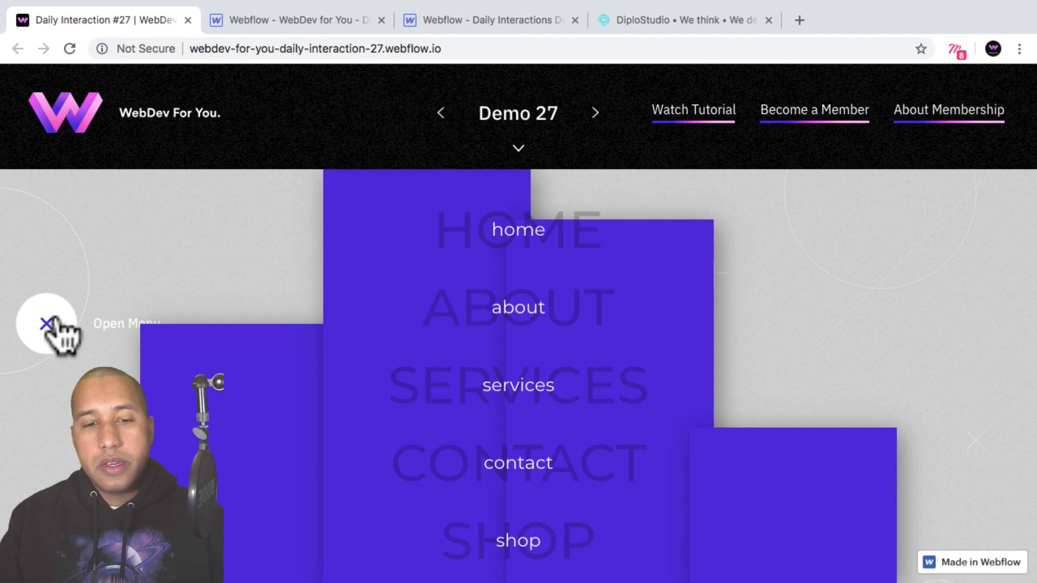
click(54, 327)
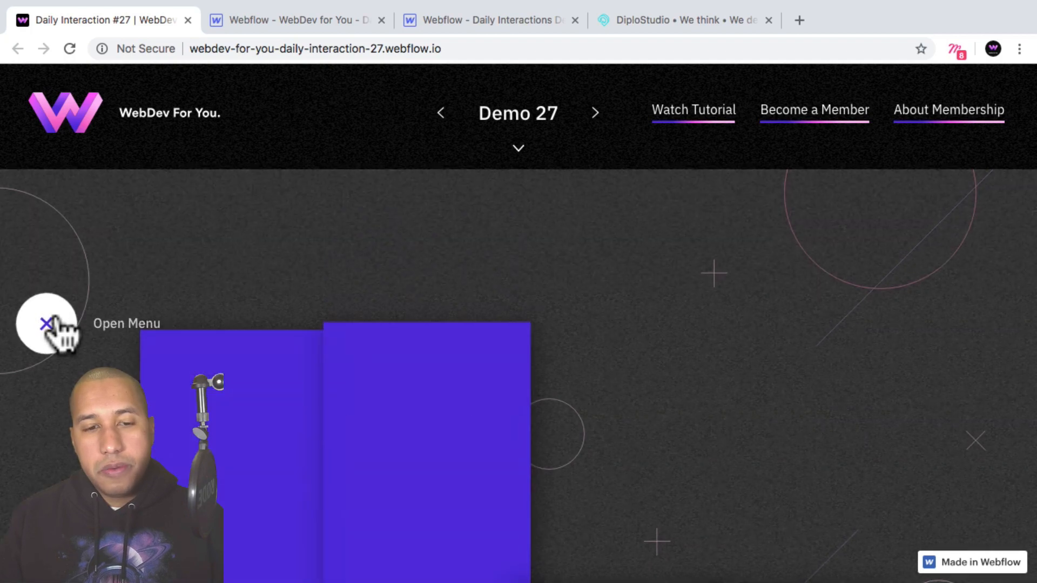
click(54, 326)
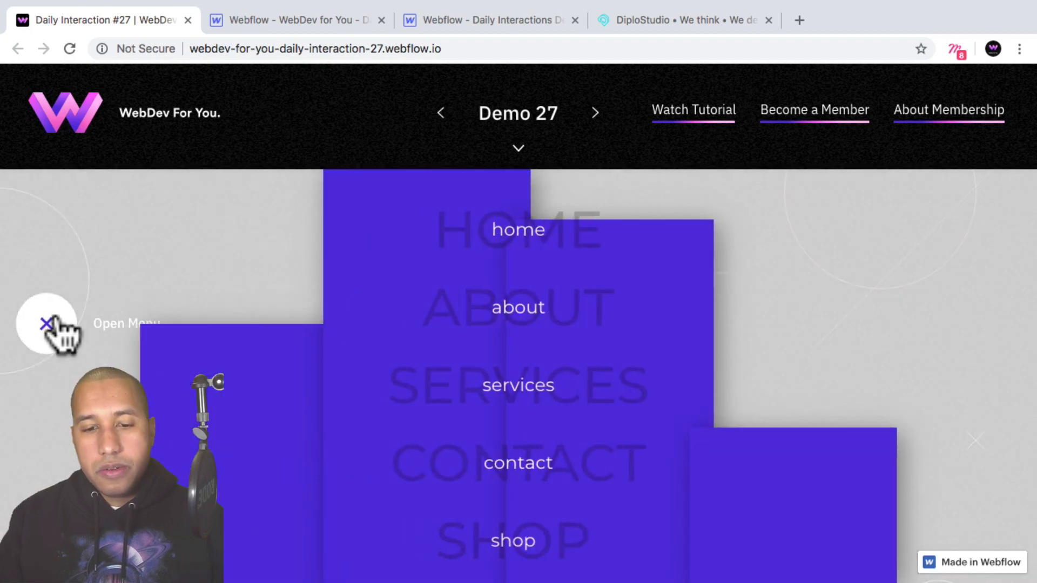
click(54, 326)
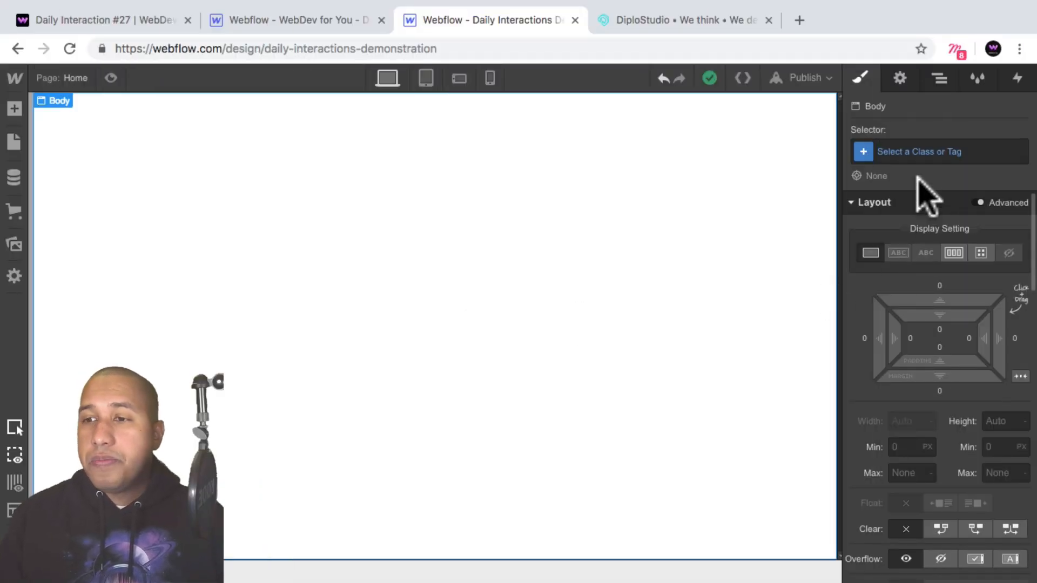
Create the class d-27-body on the page's Body element.
click(922, 153)
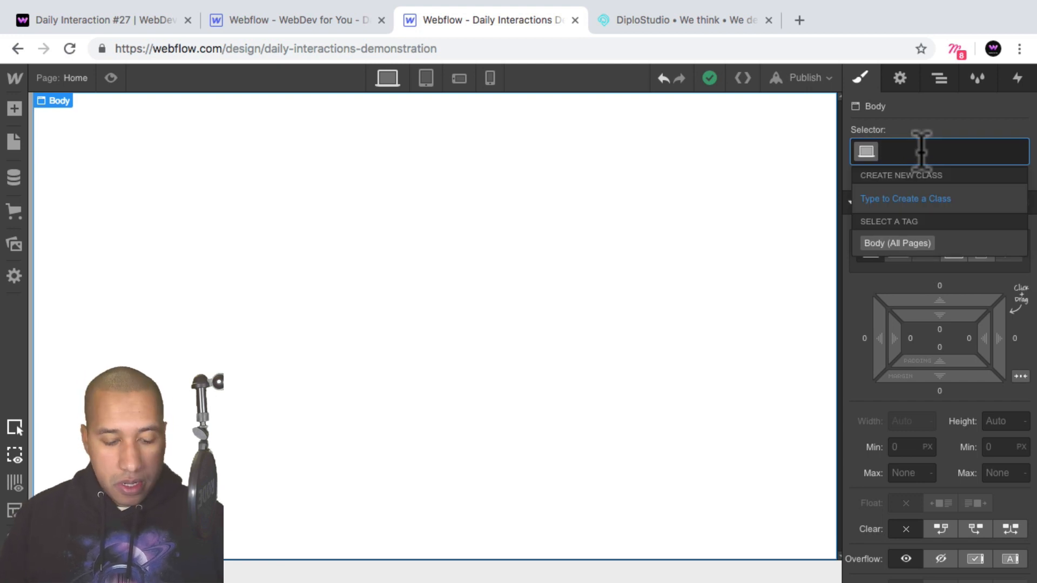
text(d-)
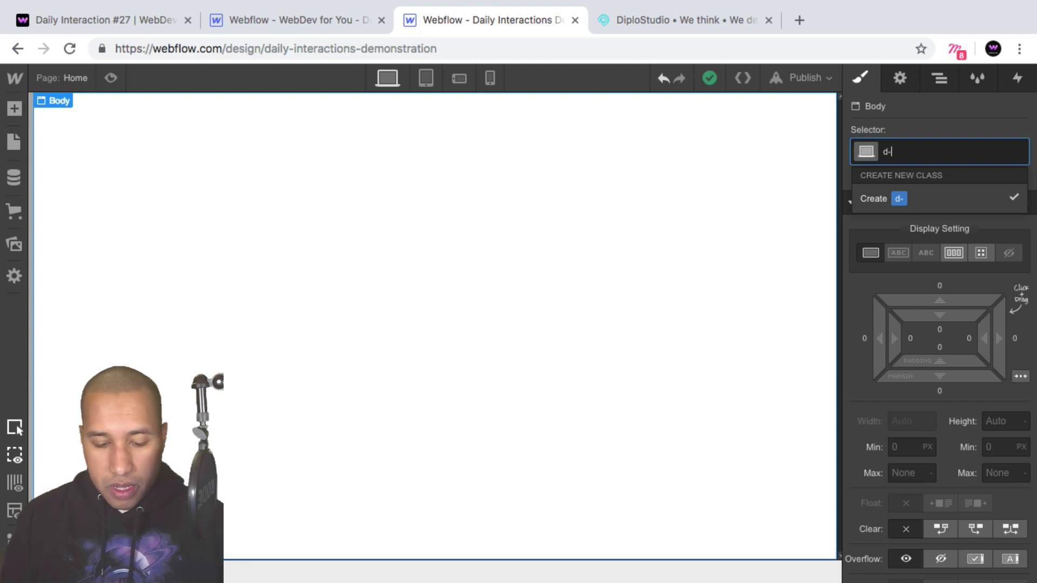
text(27-body)
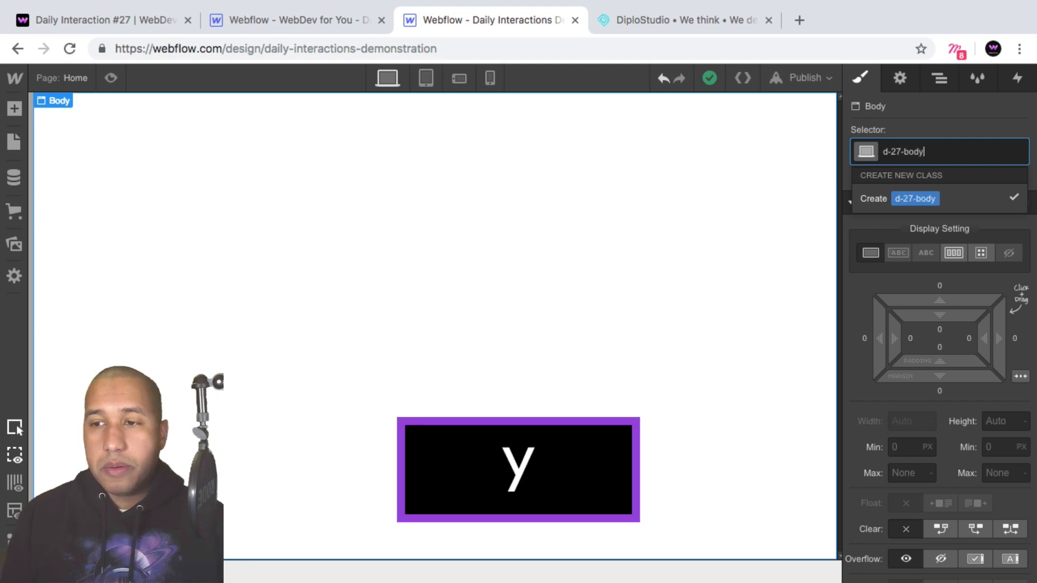
key(Return)
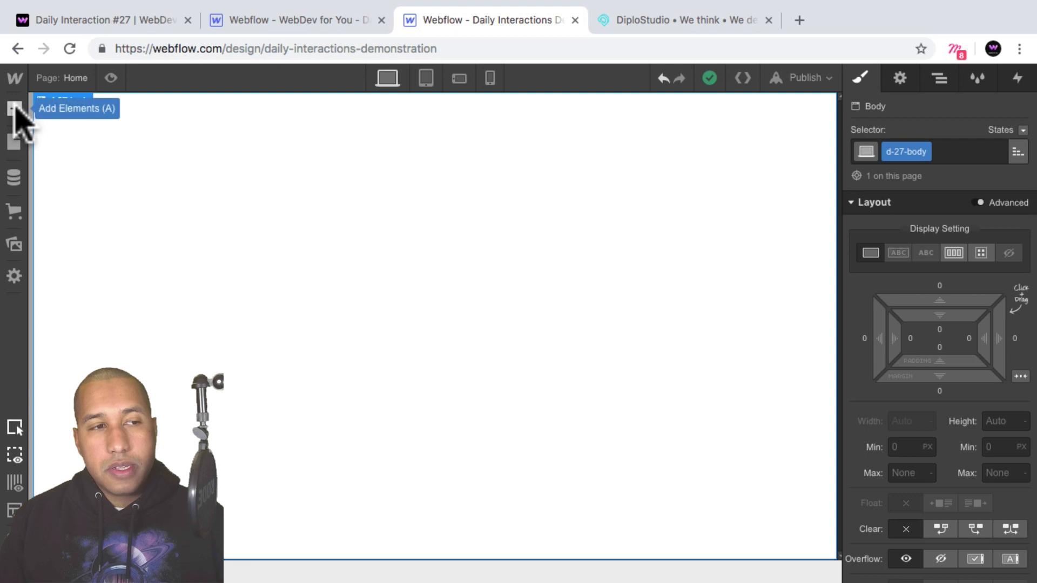
Add a Section to the page body and give it the new class d-27-section.
click(15, 108)
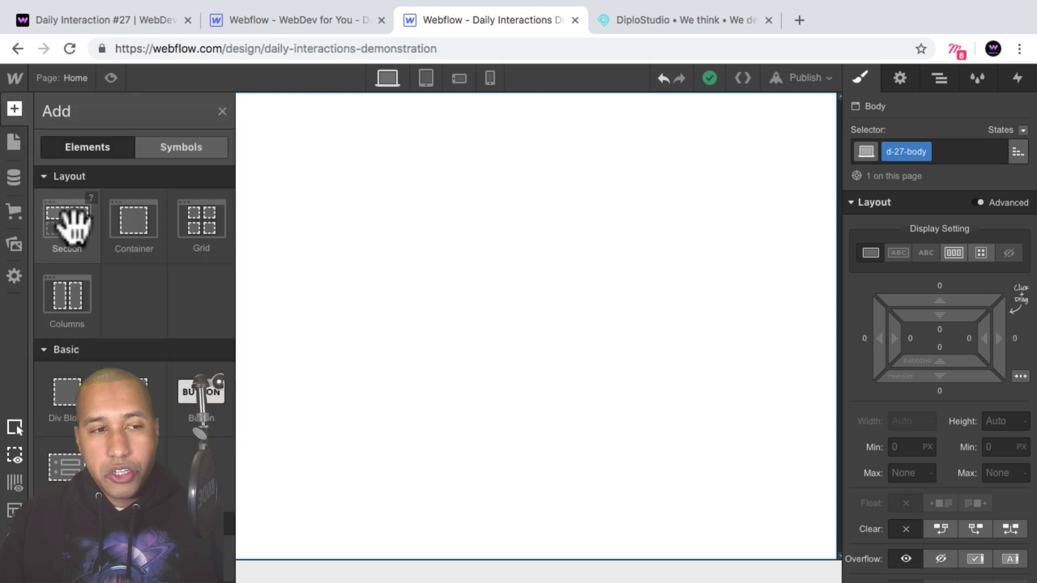
drag(66, 221, 426, 247)
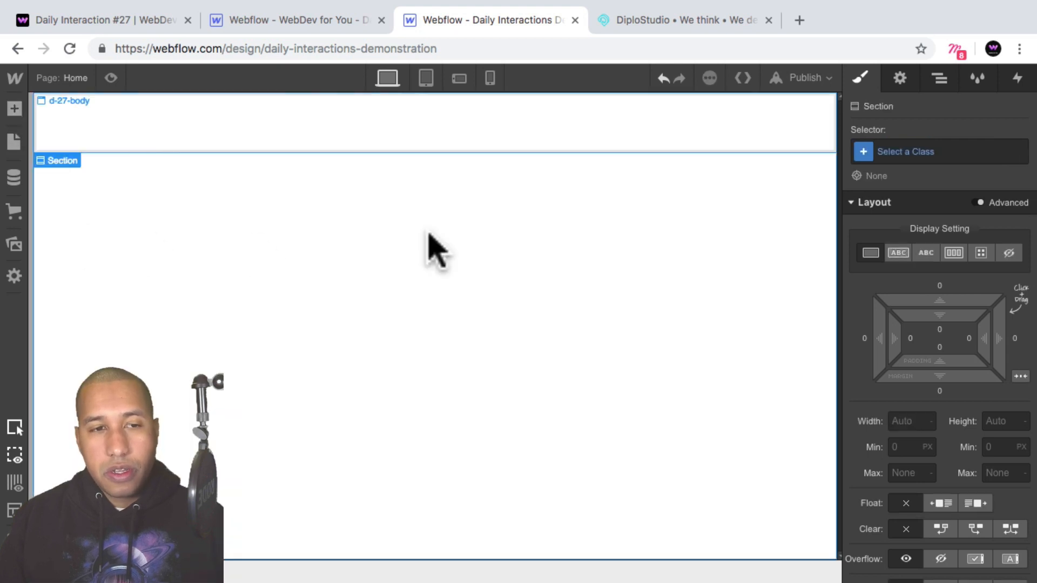
click(918, 154)
text(d-)
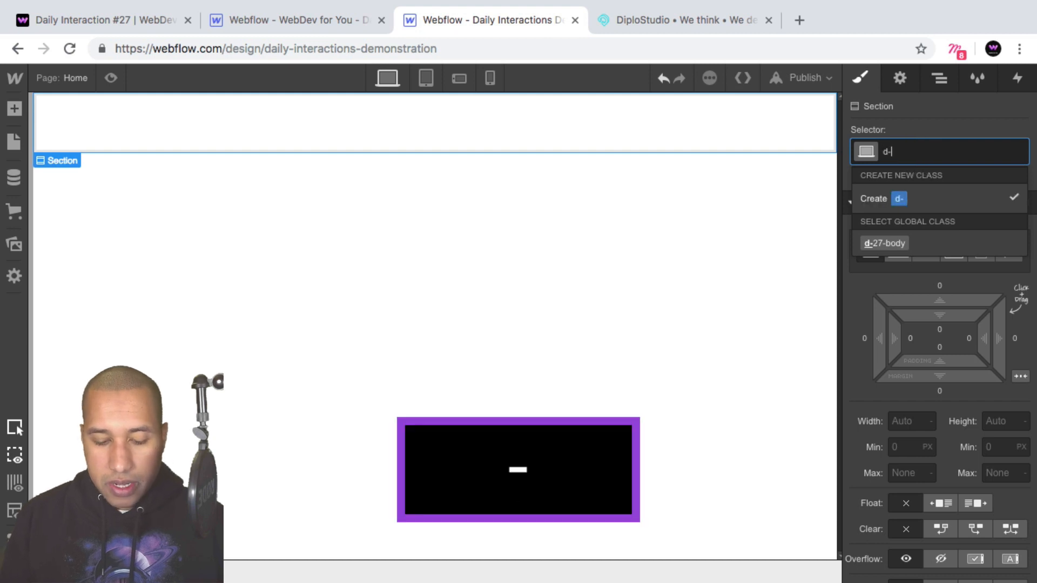
text(27-section)
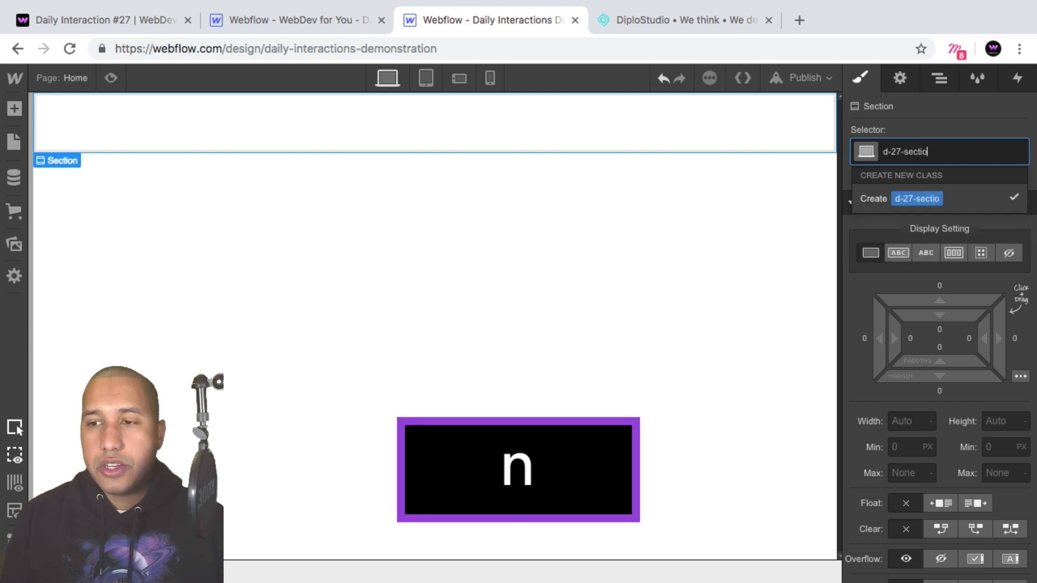
key(Return)
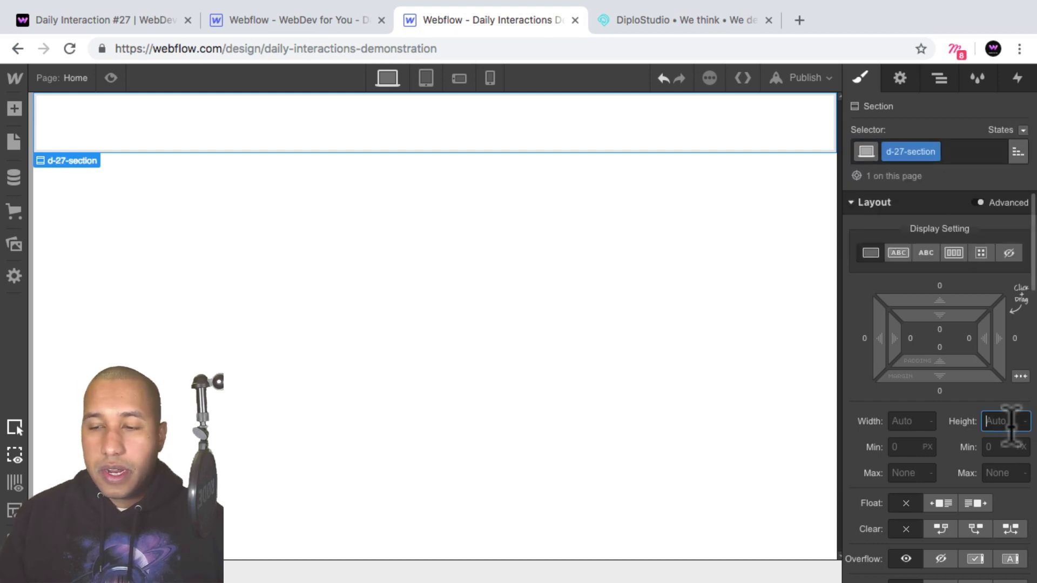
Set the d-27-section height to 100vh and its background colour to black.
text(100vh)
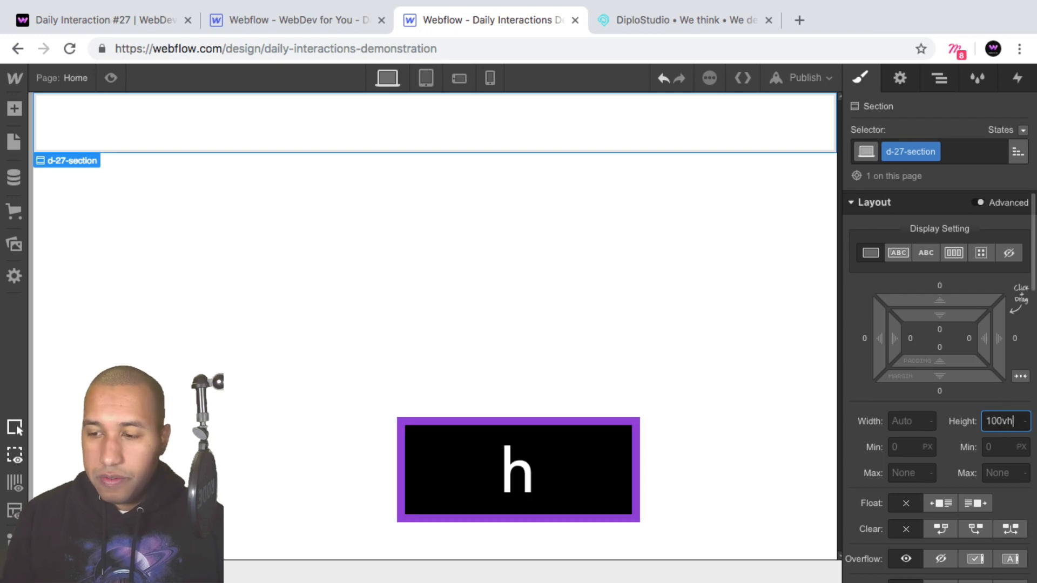
key(Return)
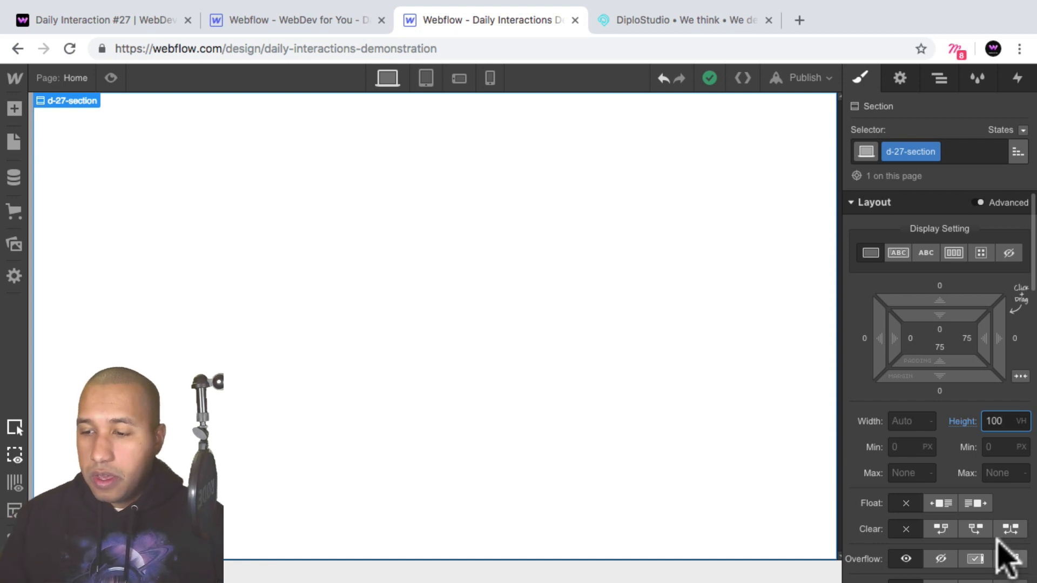
scroll(1007, 484, down, 3)
scroll(1021, 432, down, 7)
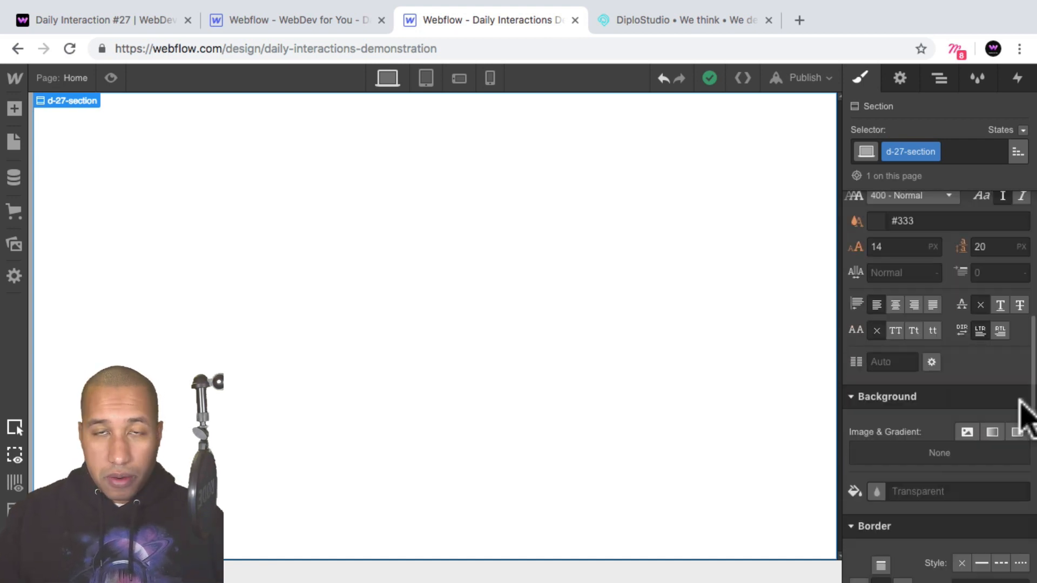
scroll(983, 385, down, 2)
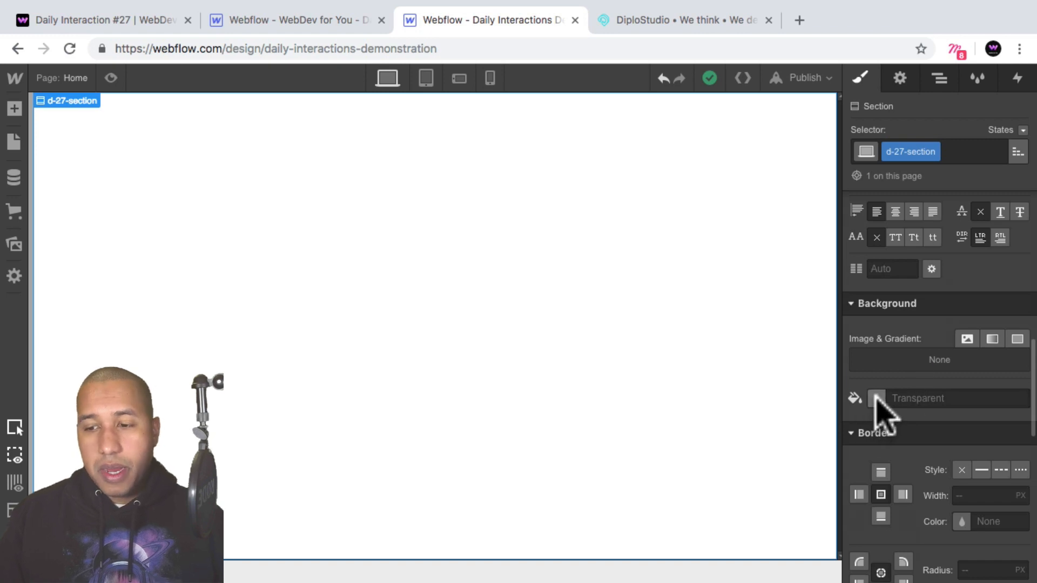
click(876, 398)
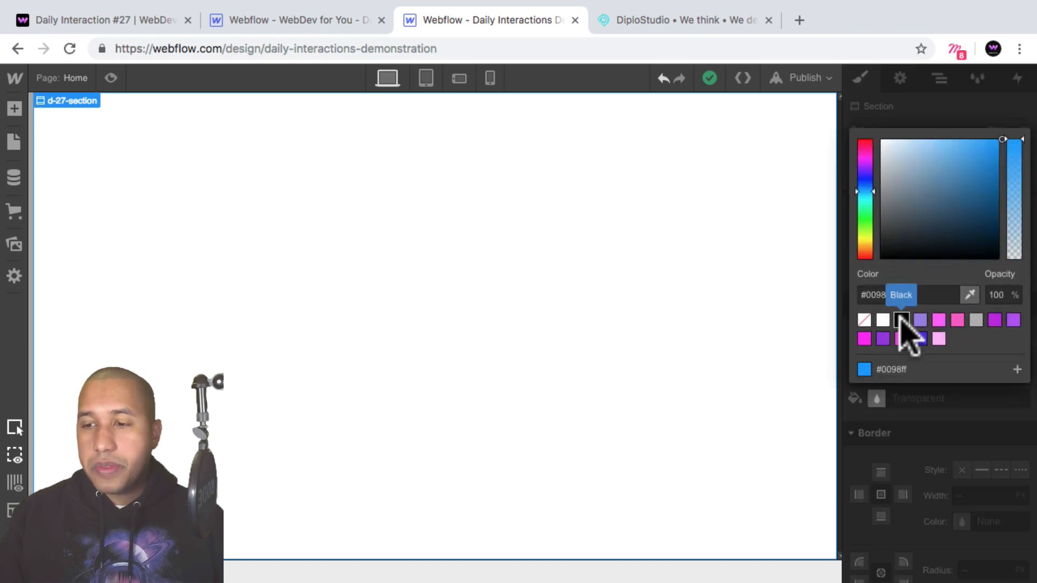
click(901, 320)
click(955, 428)
Set the d-27-section display to Flex and center its children vertically.
scroll(964, 427, up, 8)
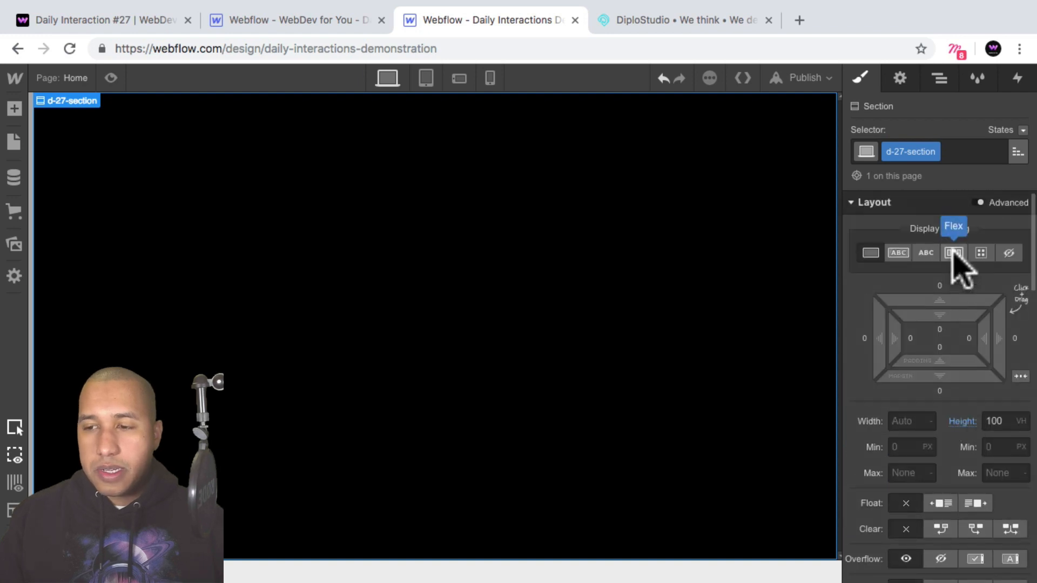
click(953, 253)
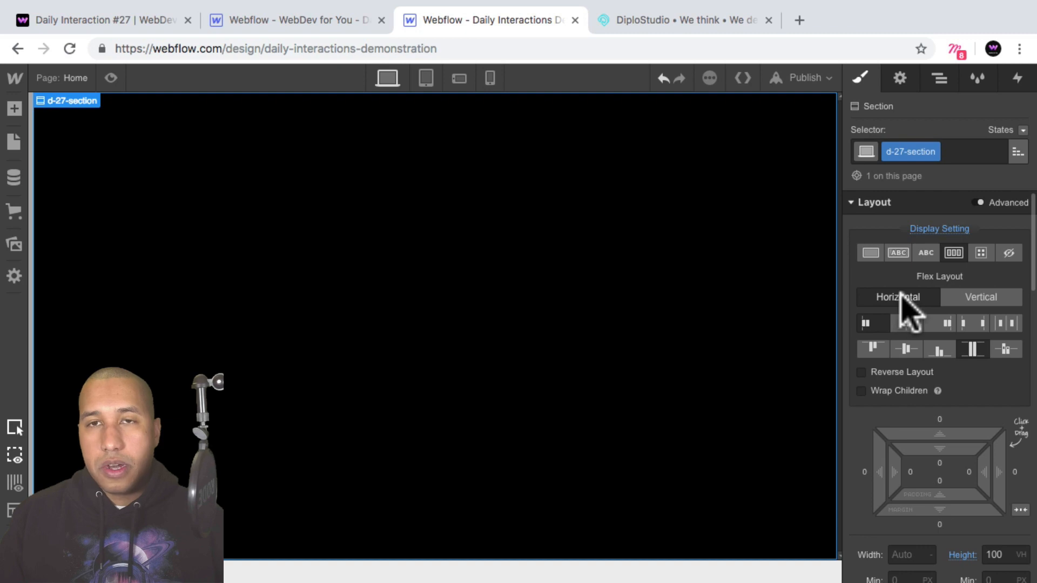
click(909, 348)
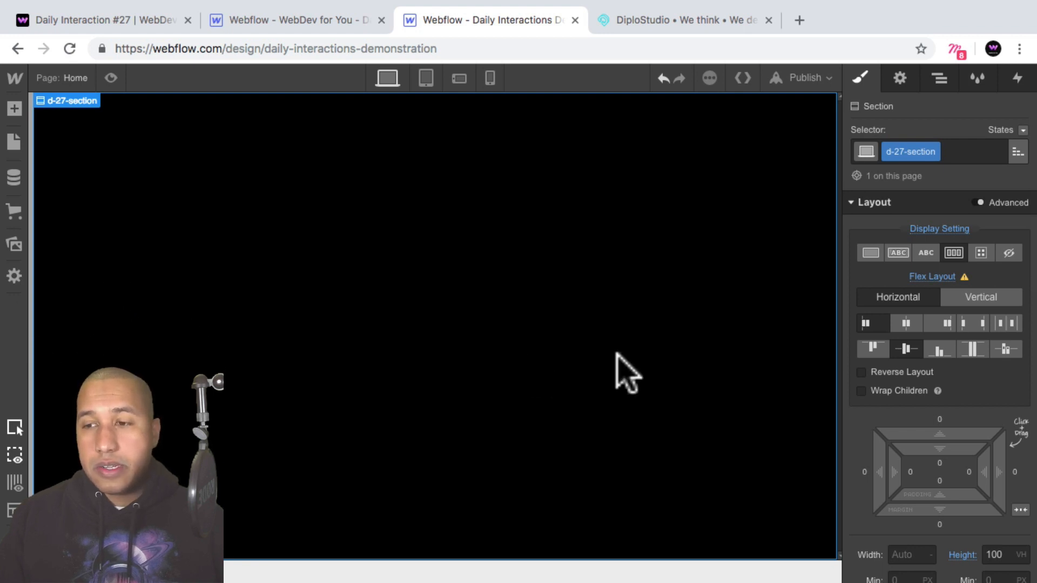
Add a Div Block inside the d-27-section and give it the new class d-27-menu-trigger.
click(940, 79)
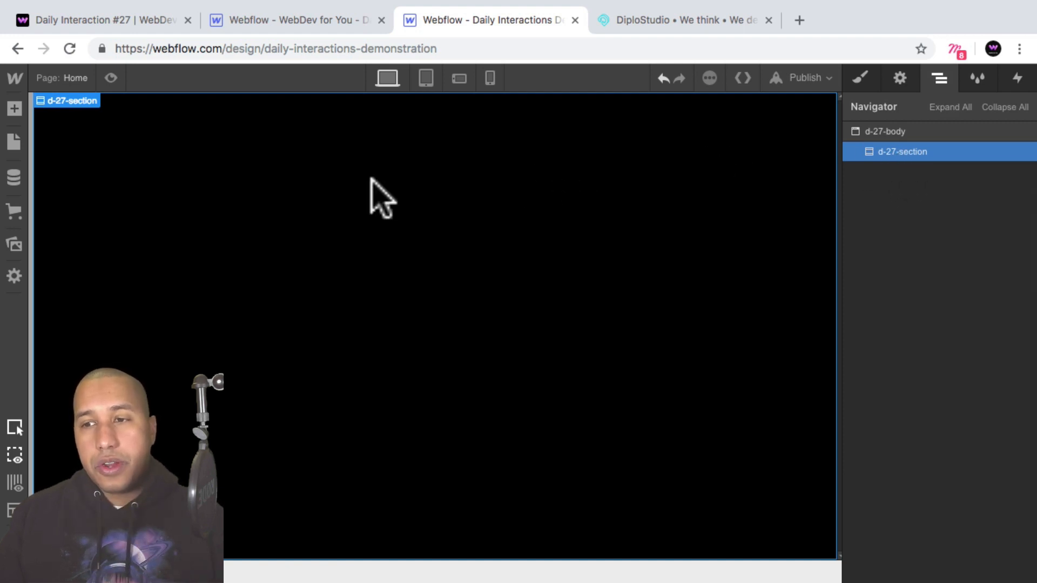
click(16, 108)
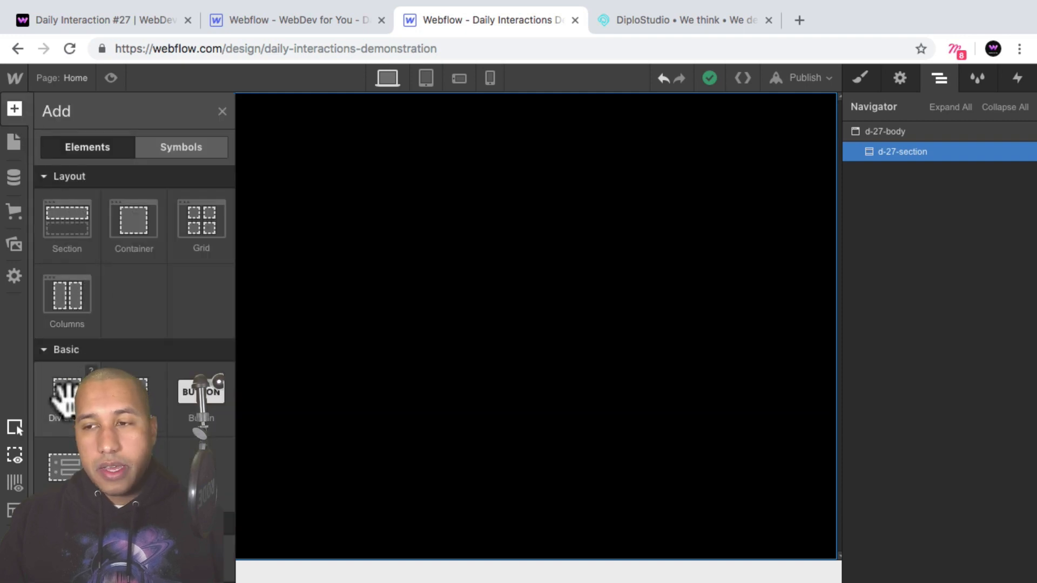
drag(65, 397, 731, 359)
click(861, 77)
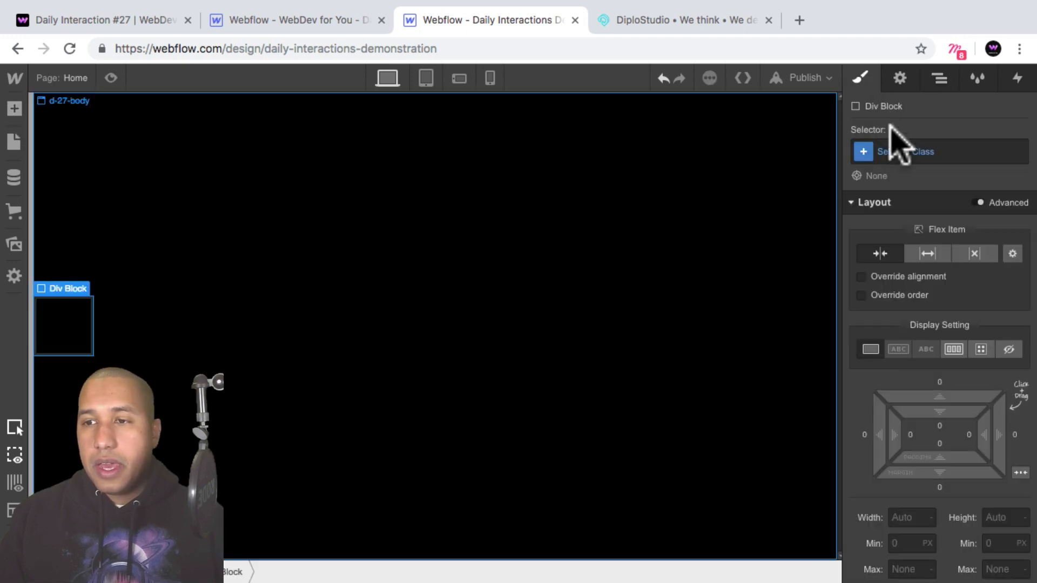
click(901, 152)
text(d-2)
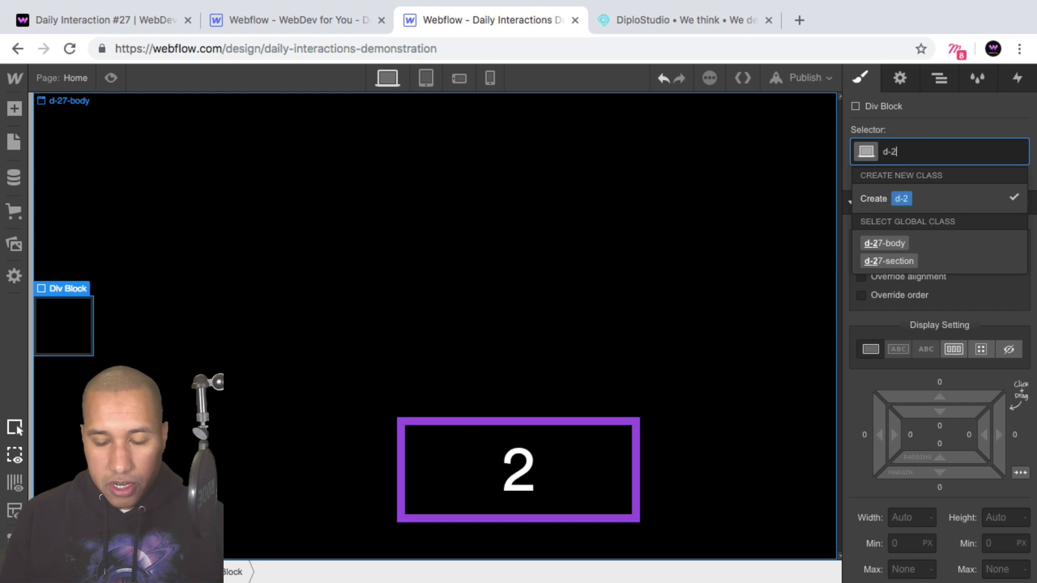
text(7-menu-trigger)
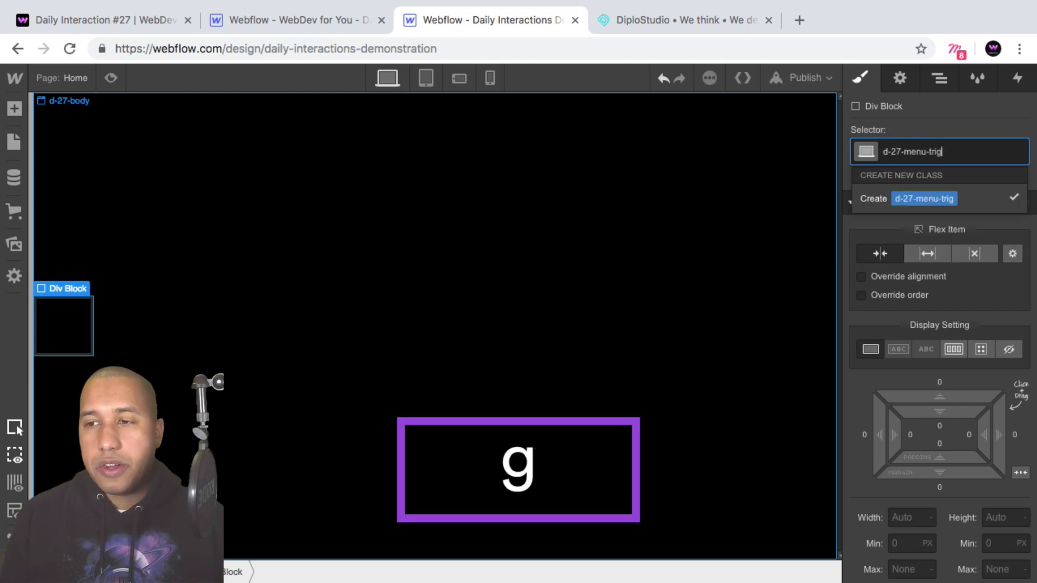
key(Return)
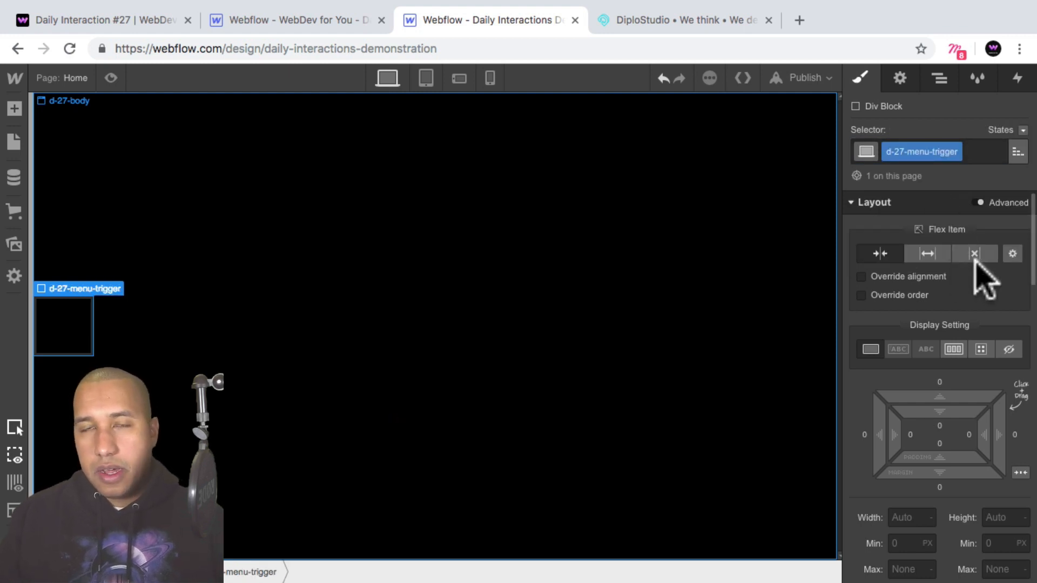
scroll(972, 254, down, 1)
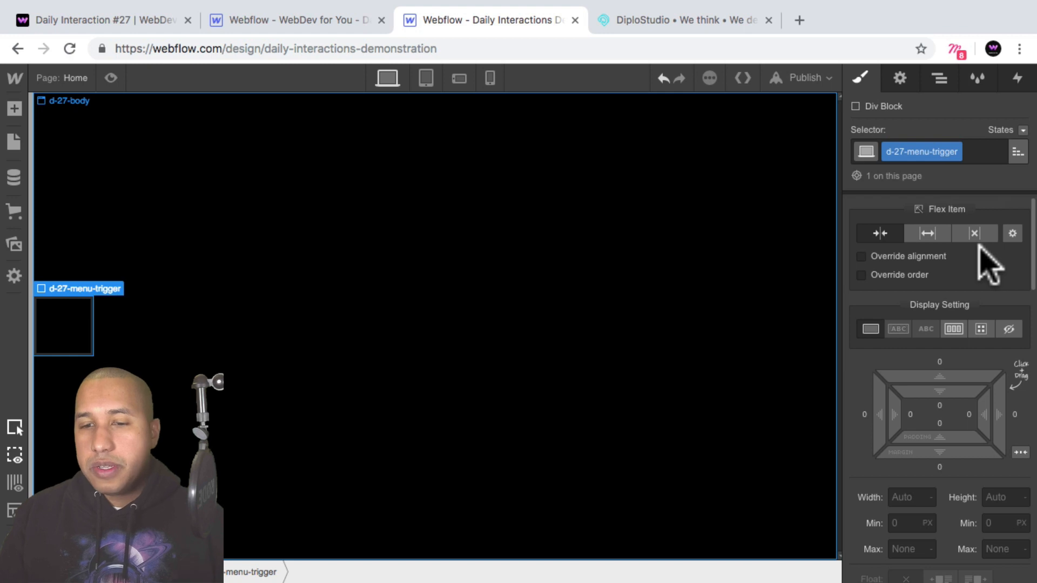
Set the d-27-menu-trigger width and height to 50 px each.
scroll(988, 264, down, 5)
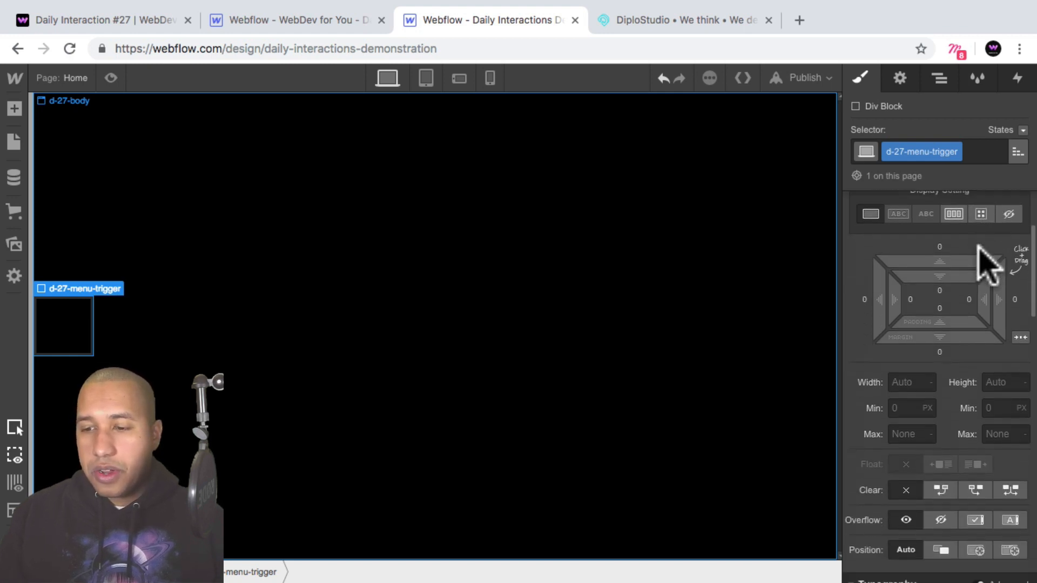
click(913, 382)
text(5)
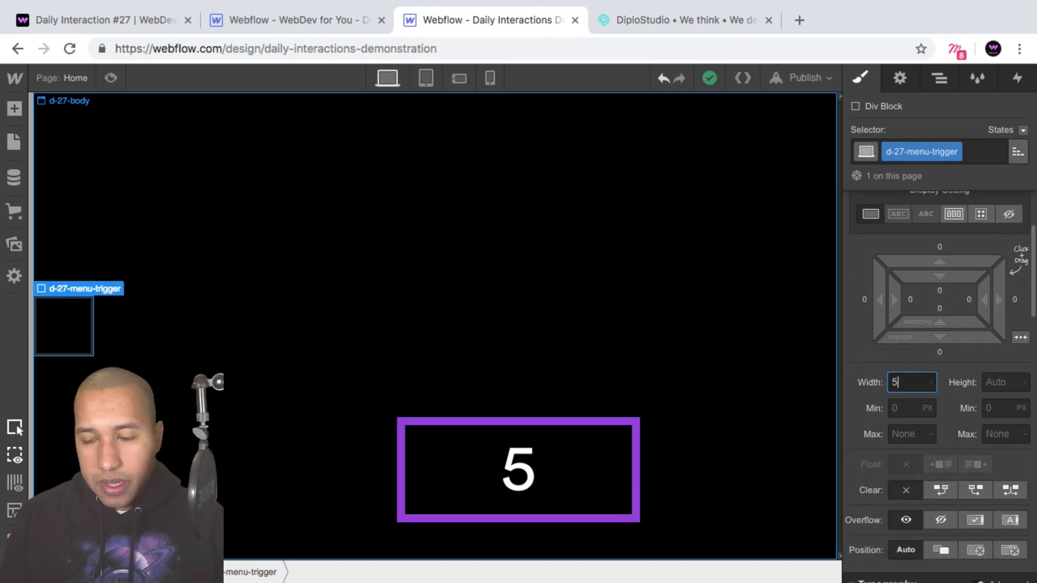
text(0)
key(Tab)
text(50)
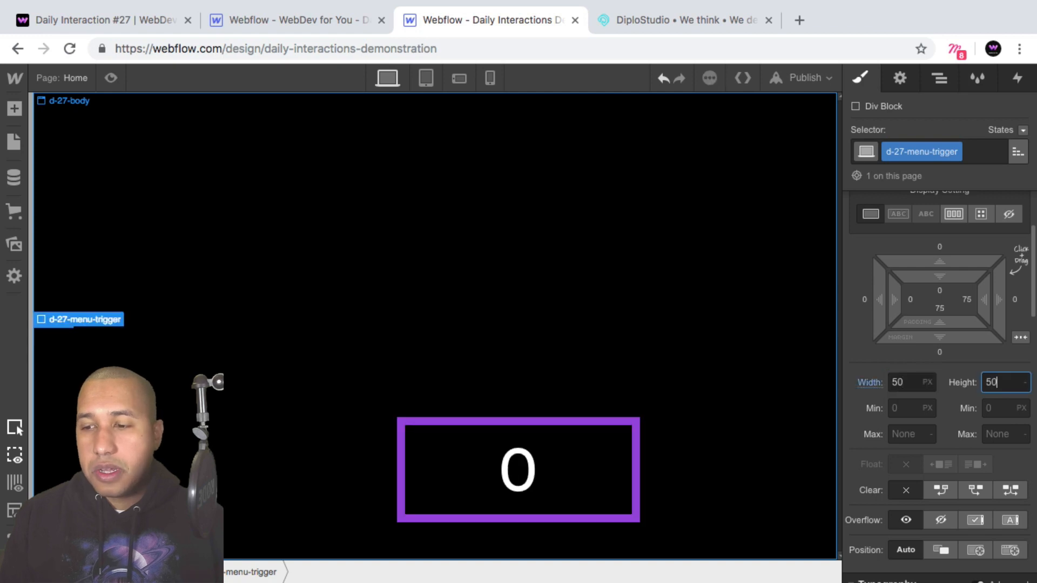
key(Return)
Give the d-27-menu-trigger a white background color and a border radius of 50%.
scroll(1000, 351, down, 8)
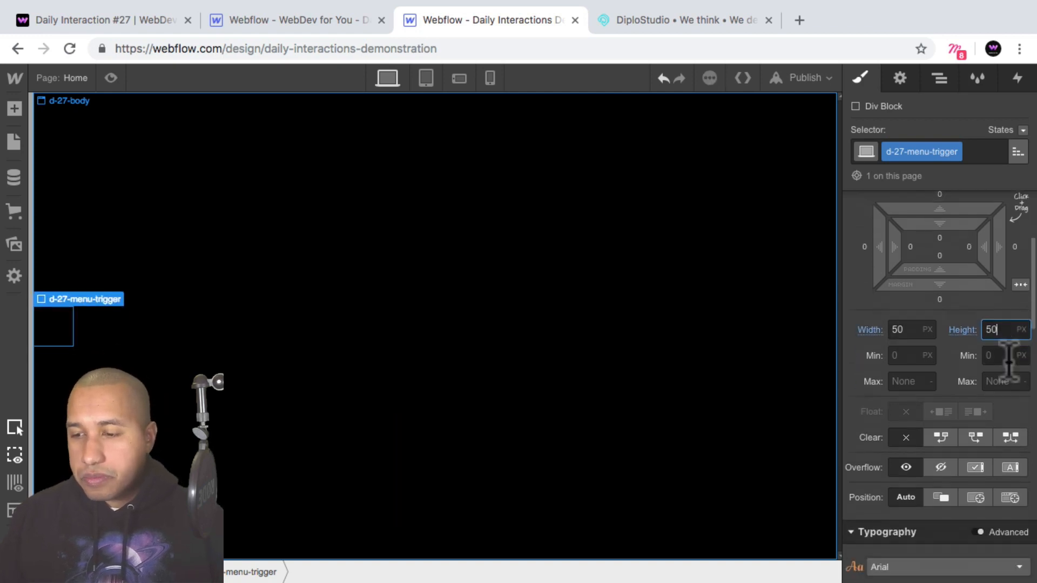
scroll(1008, 376, down, 2)
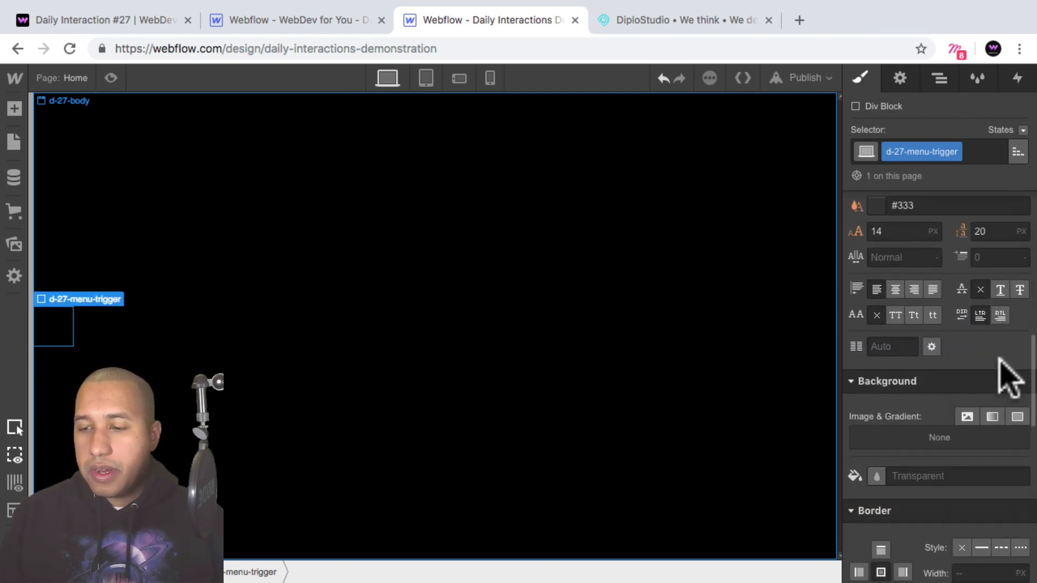
click(876, 476)
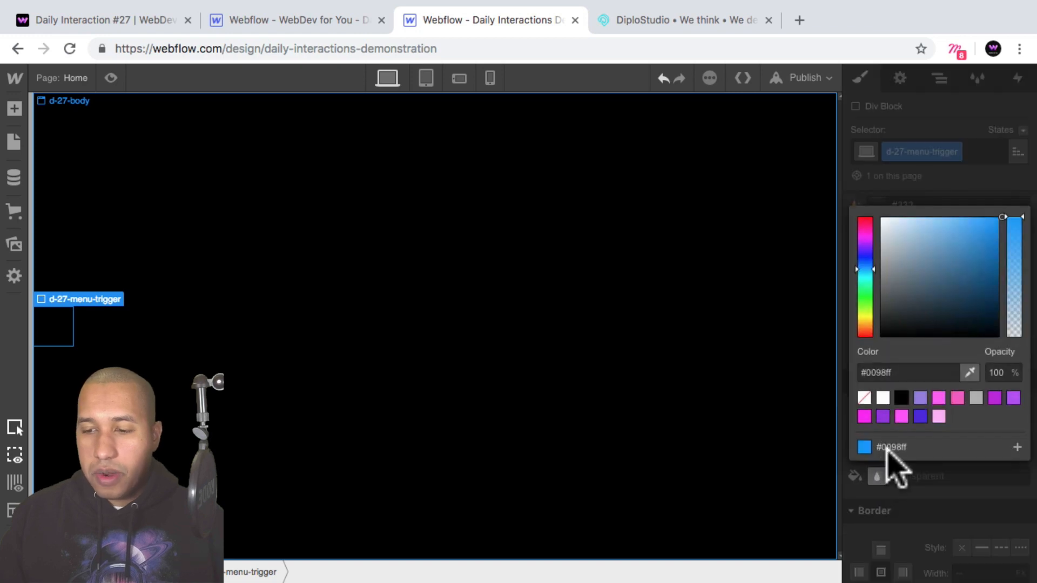
click(883, 400)
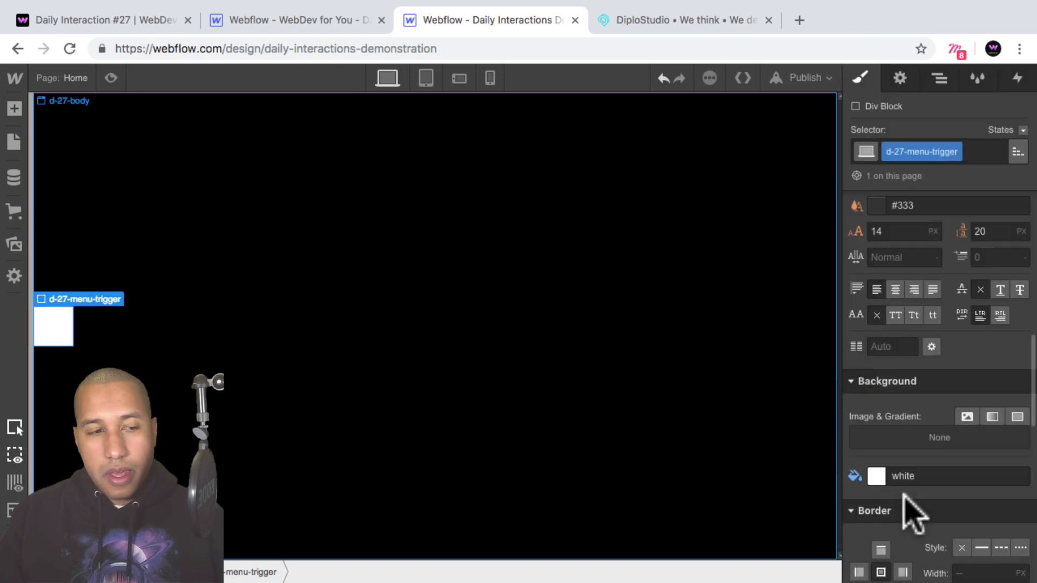
scroll(945, 478, down, 4)
click(966, 459)
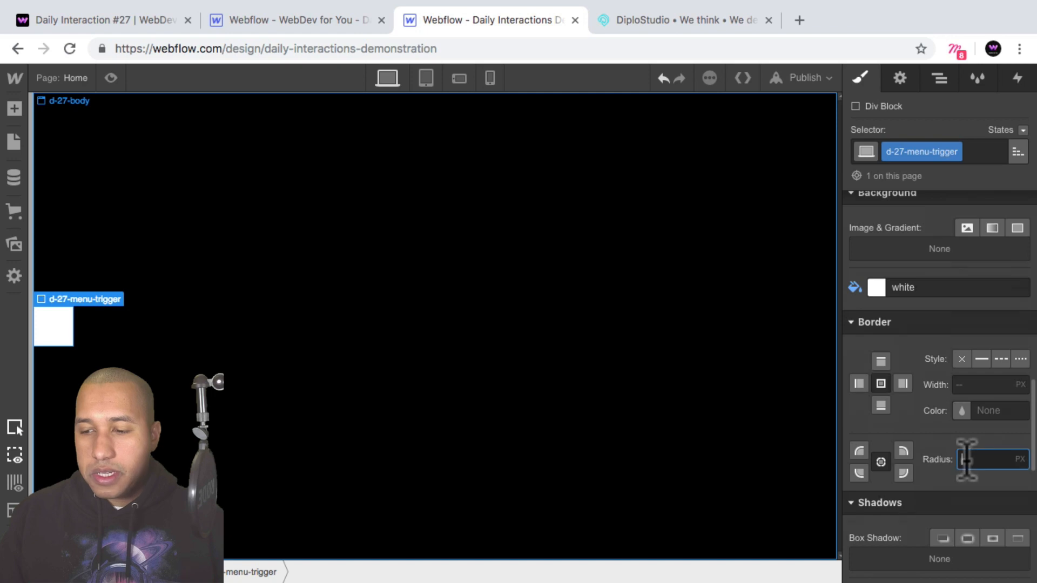
text(50%)
key(Return)
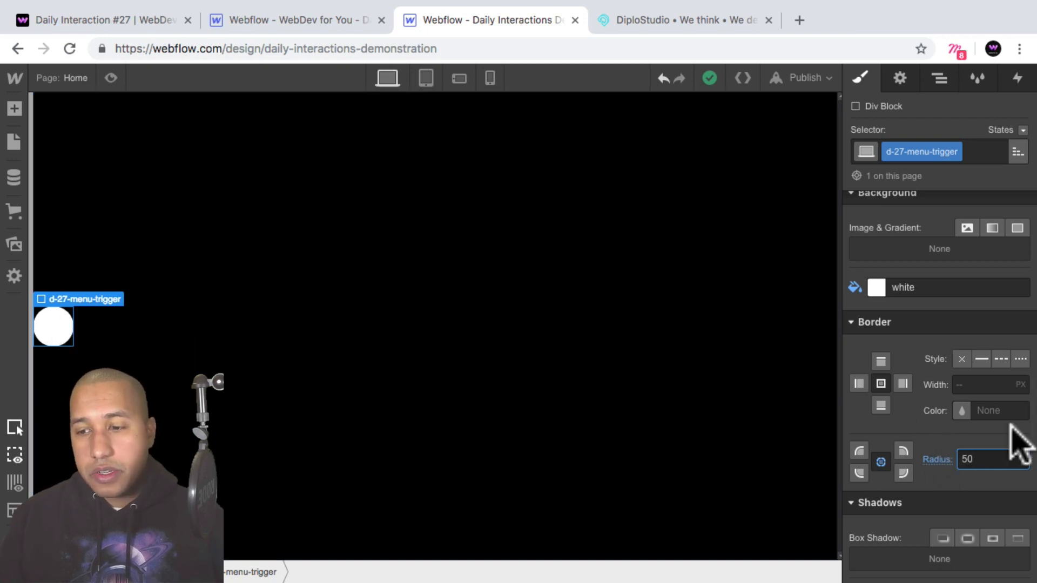
Set the left margin of the d-27-menu-trigger to 30 px to move it away from the section's edge.
scroll(980, 435, up, 6)
scroll(978, 422, up, 8)
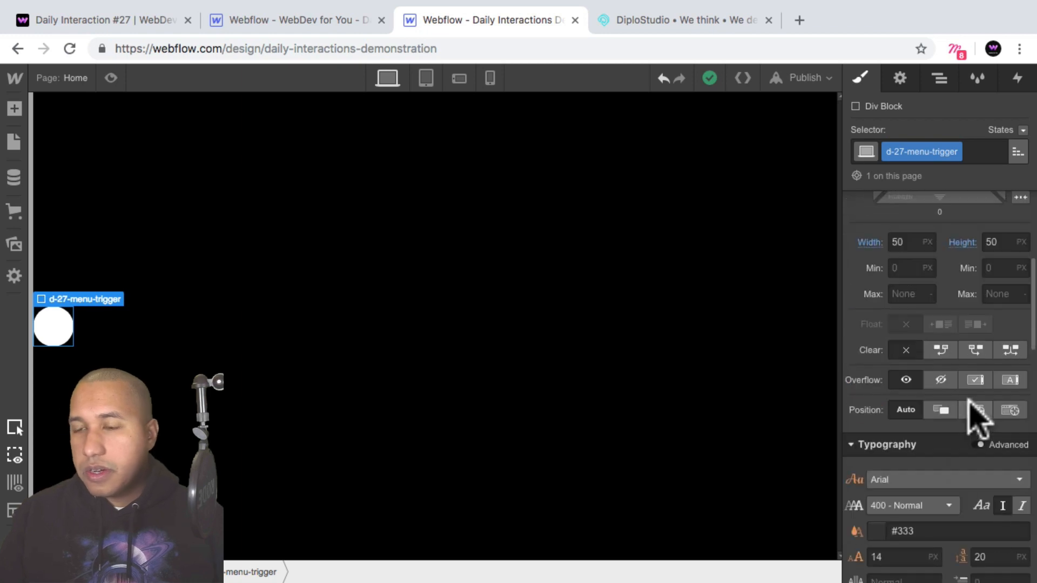
drag(874, 280, 793, 272)
click(96, 339)
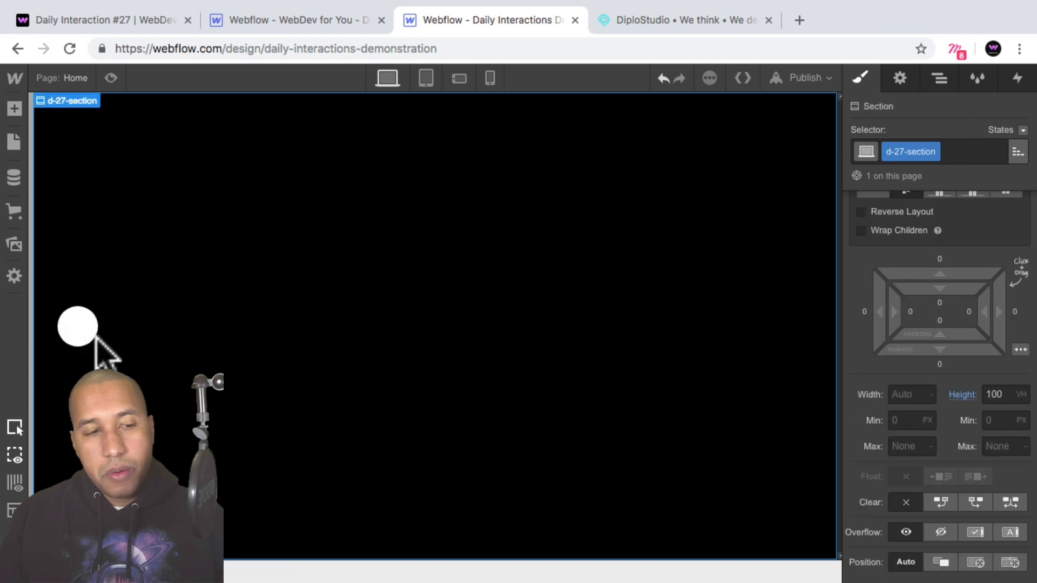
click(74, 325)
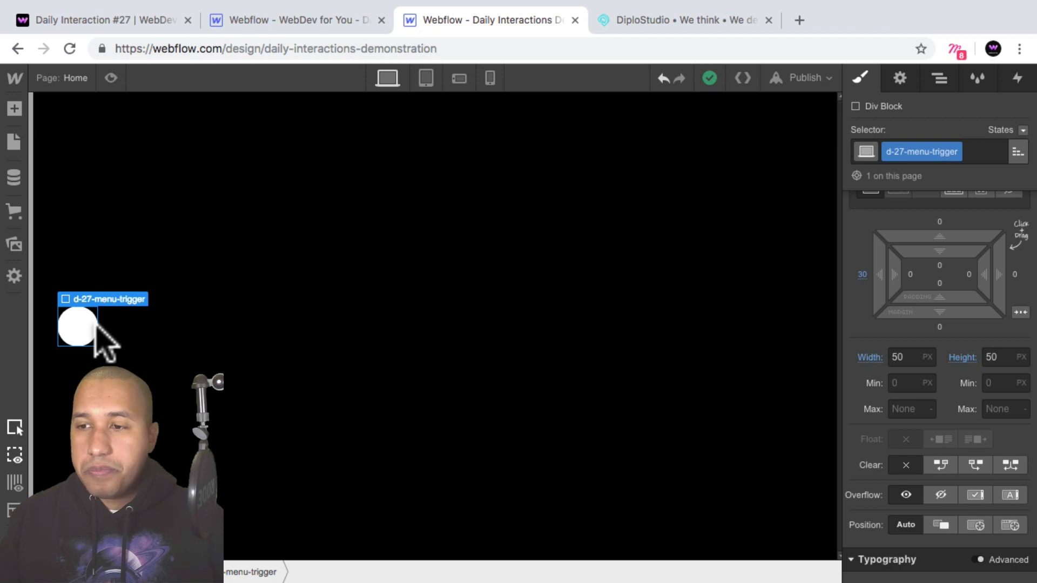
Set the position of the d-27-section to Relative.
click(140, 330)
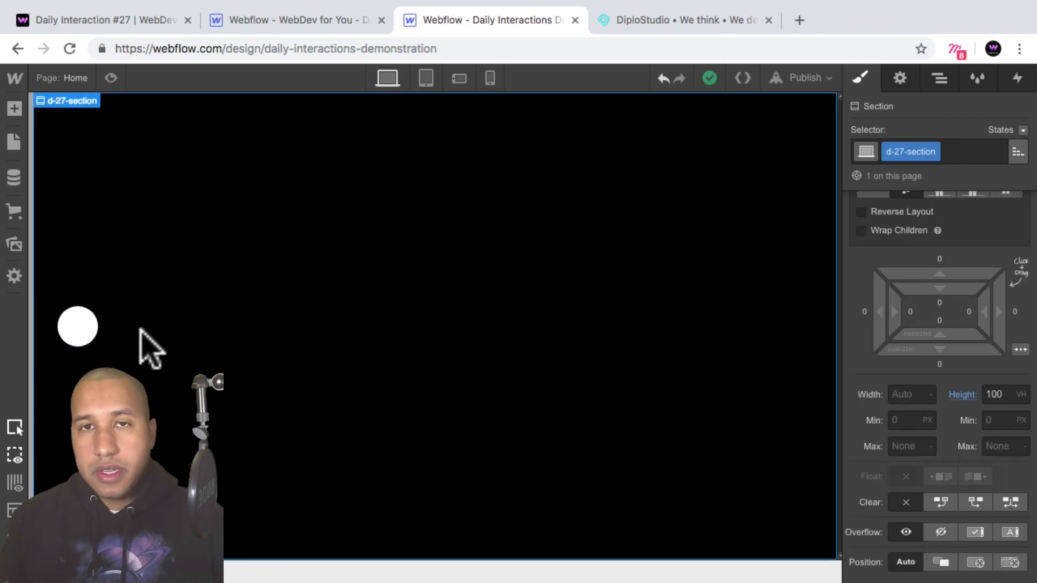
click(939, 78)
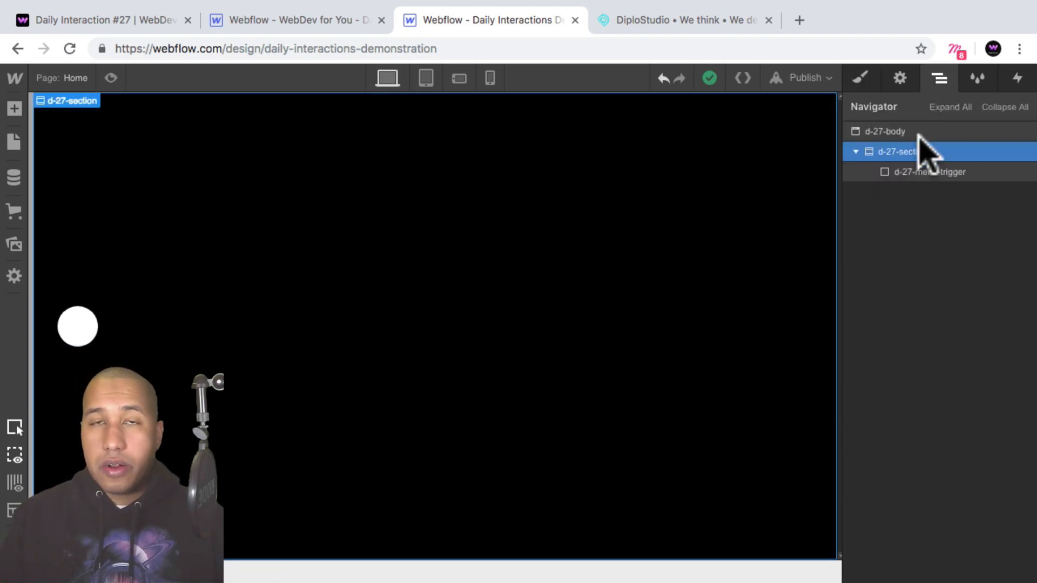
click(862, 79)
scroll(942, 264, down, 5)
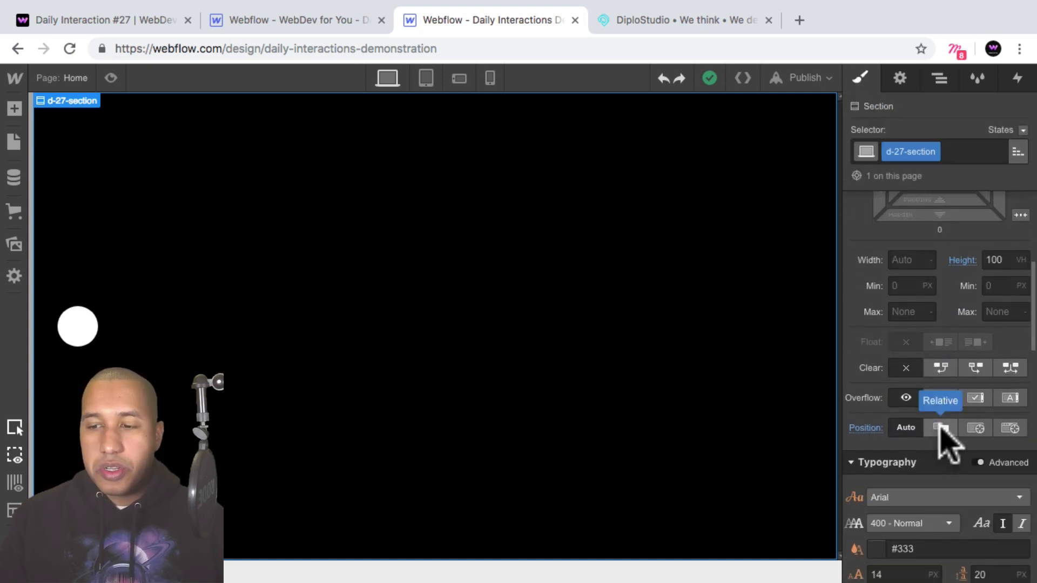
click(940, 428)
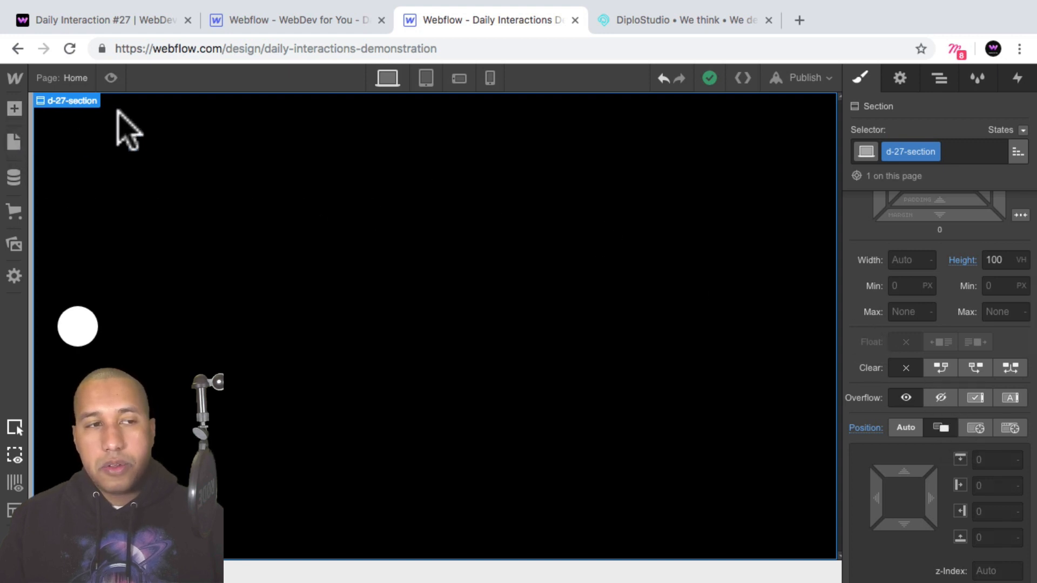
Add a Div Block beside the menu trigger in the d-27-section and give it the new class d-27-menu-wrapper.
click(14, 109)
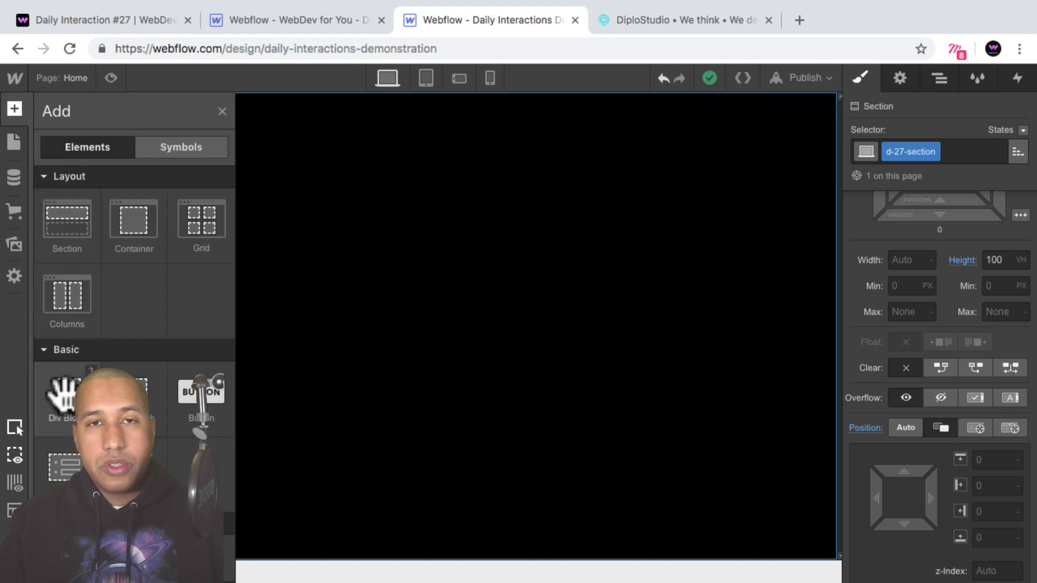
drag(62, 391, 128, 324)
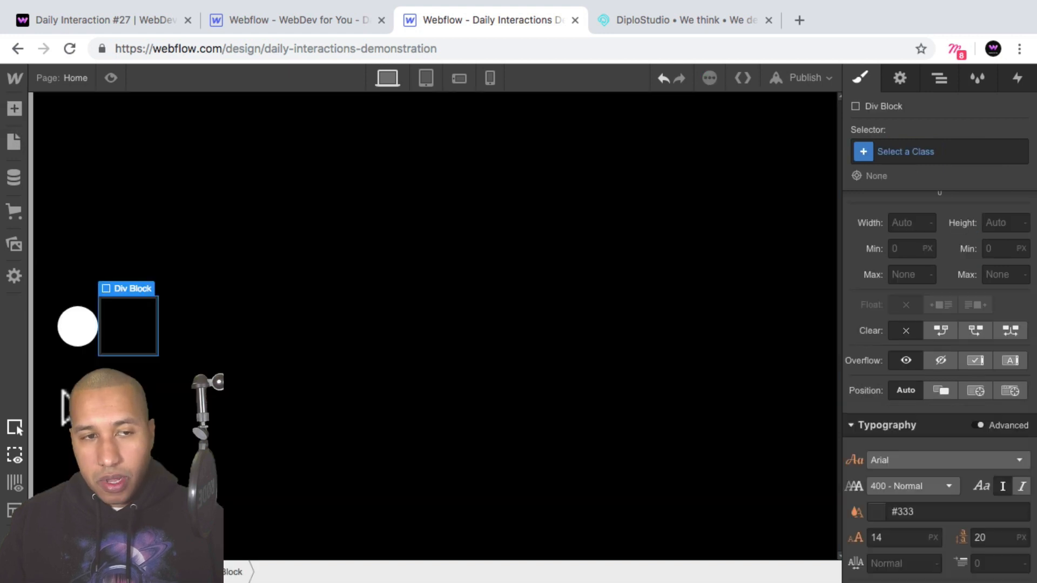
click(888, 151)
text(d-2)
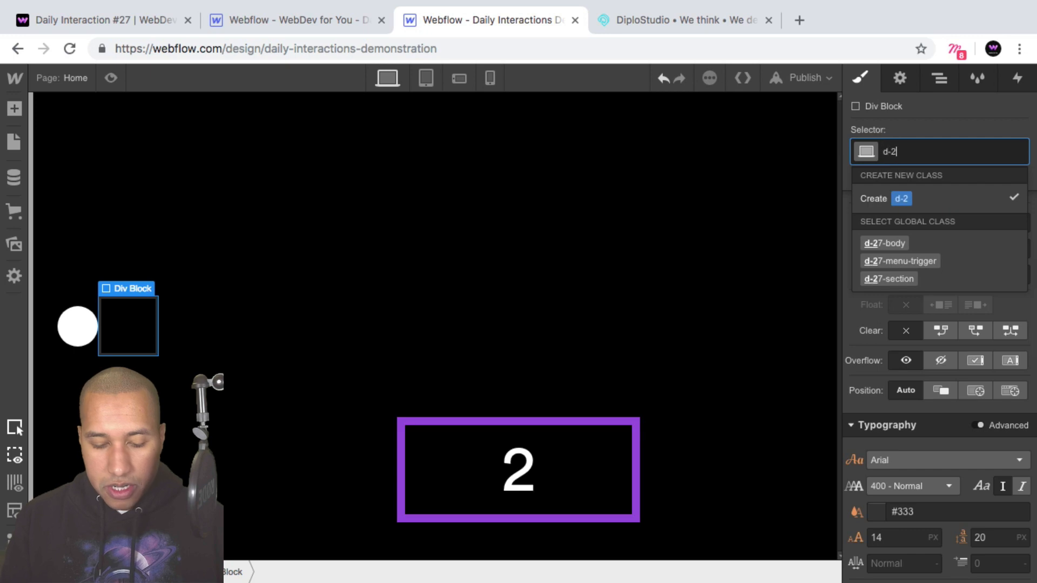
text(7-menu-wrapper)
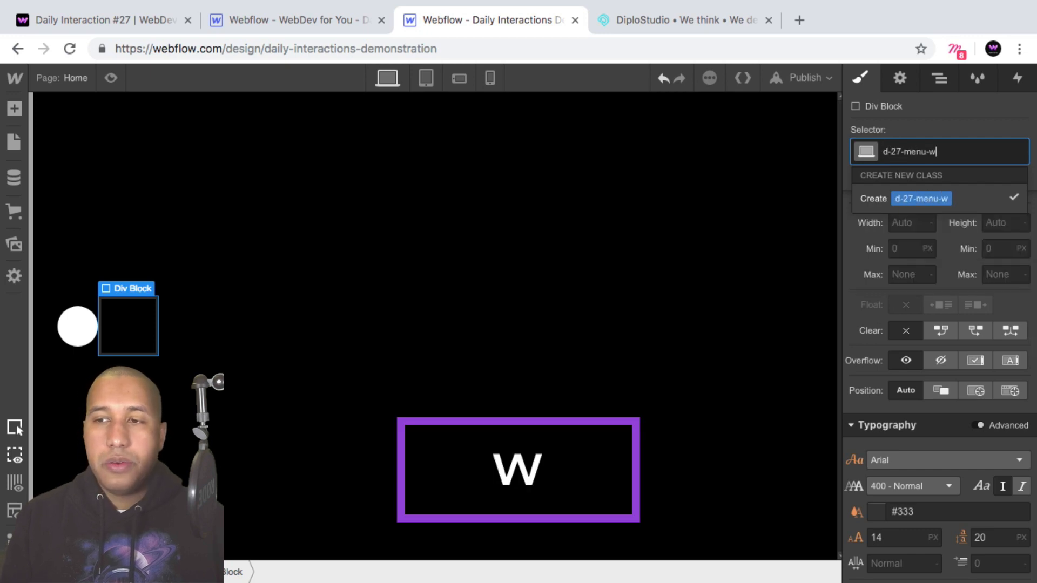
key(Return)
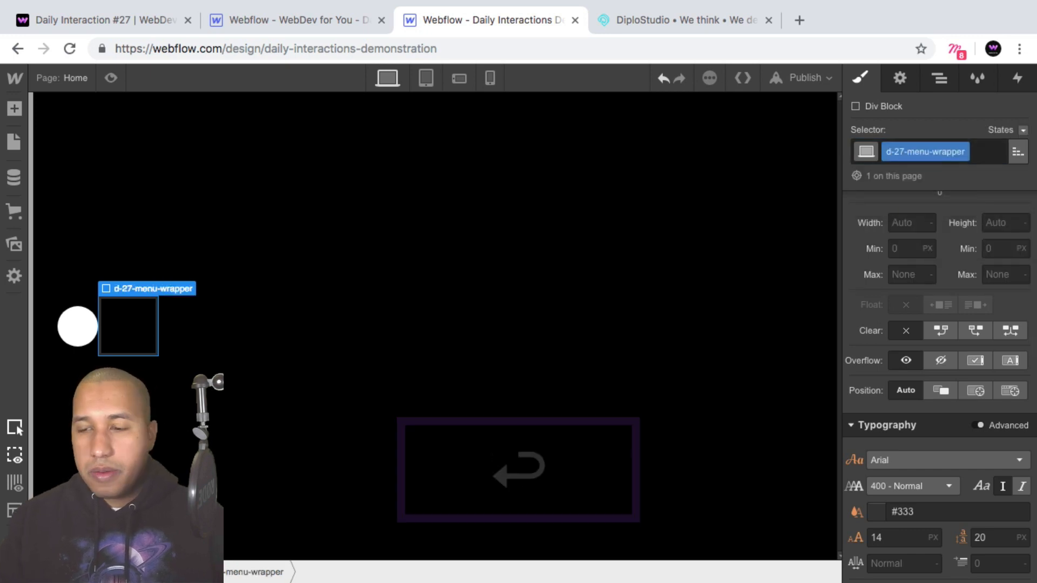
Set the d-27-menu-wrapper position to Fixed with the full-cover preset, 0 px offset on every side.
click(1010, 390)
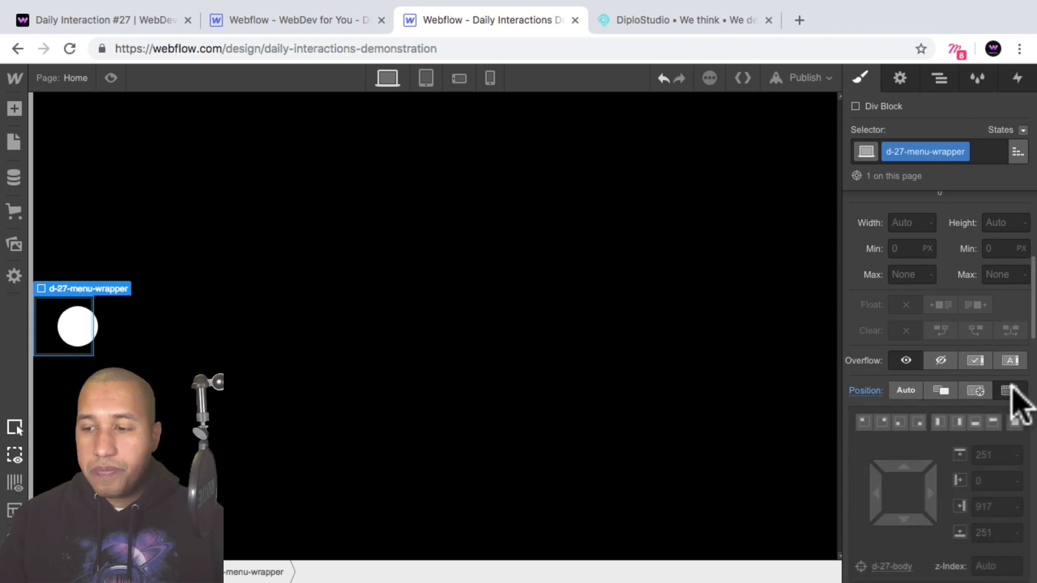
click(1015, 422)
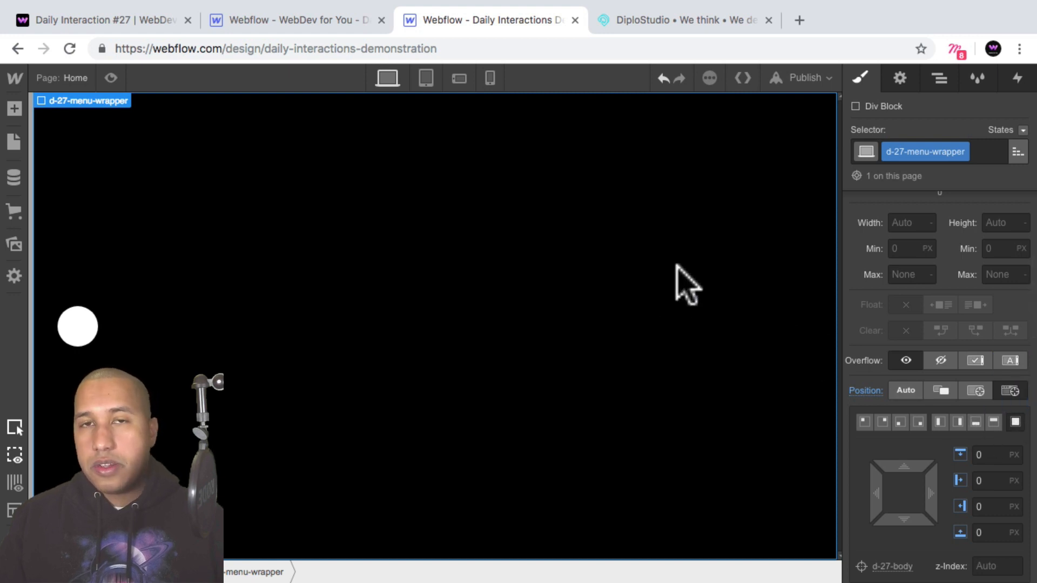
scroll(923, 278, up, 5)
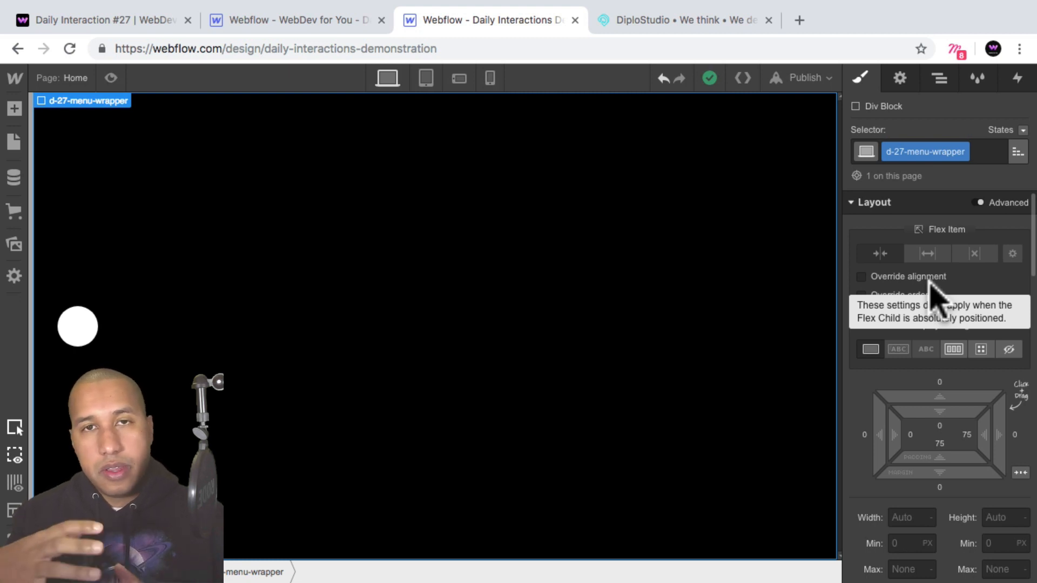
Switch to the published Demo 27 page and open and close its menu to examine how the menu layers appear.
click(941, 79)
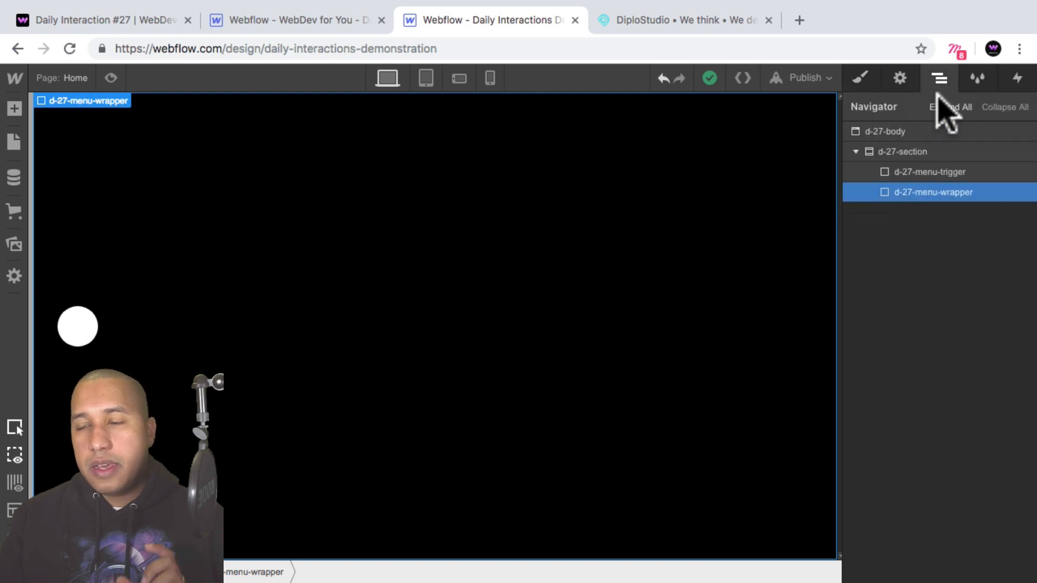
click(145, 21)
click(47, 327)
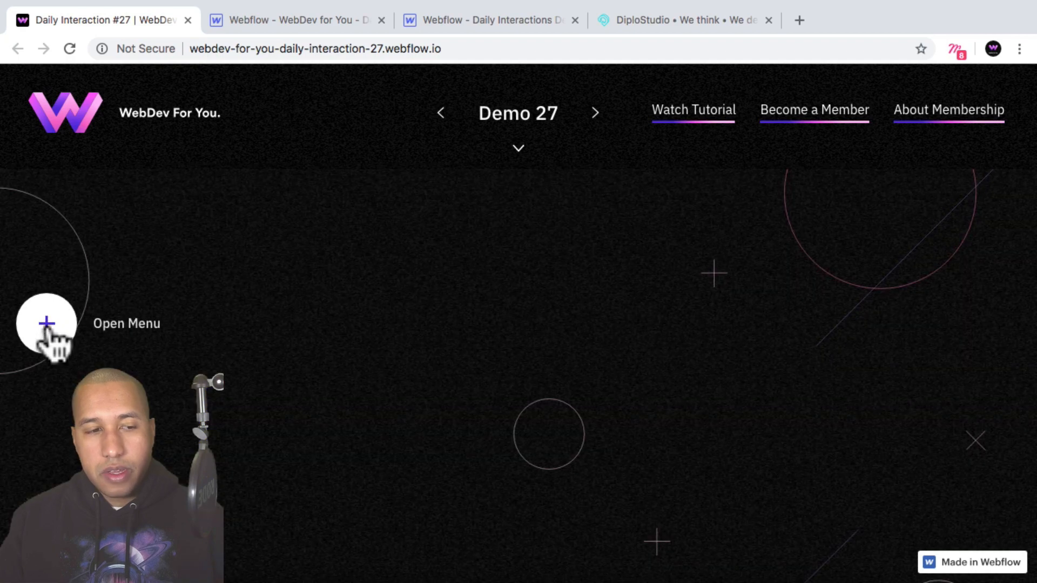
click(48, 327)
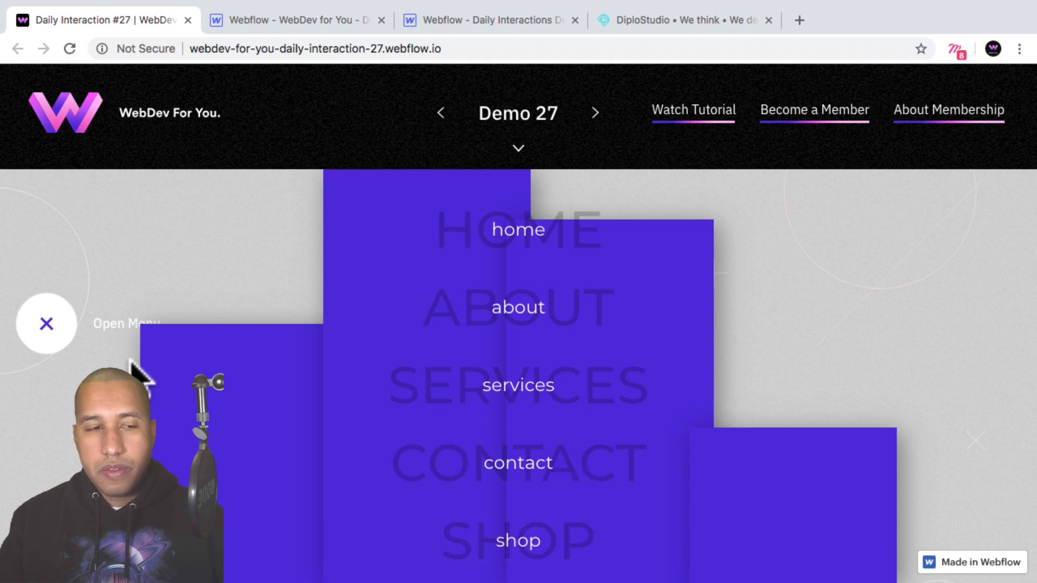
click(47, 326)
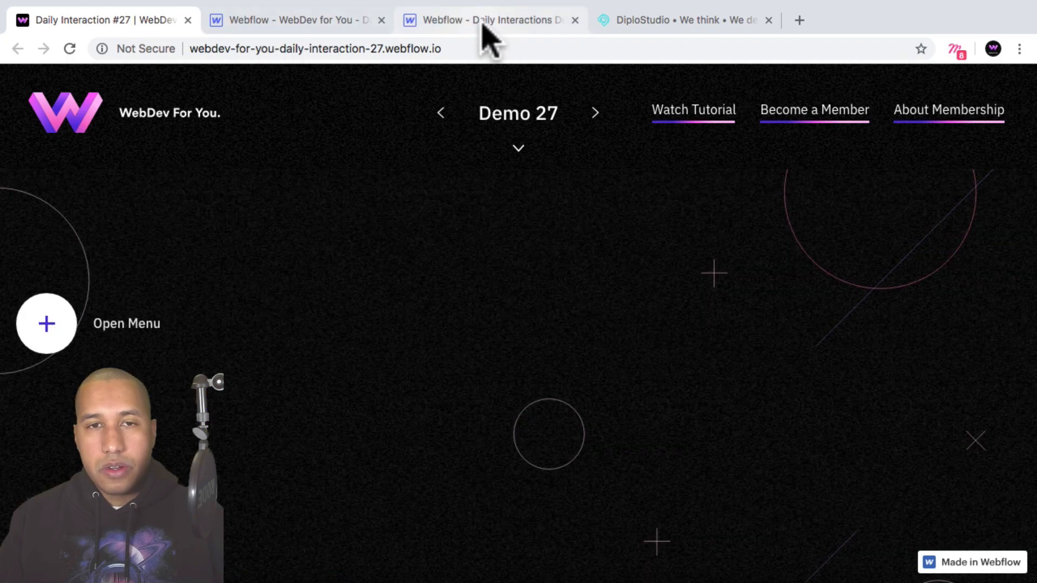
Back in the Webflow Designer, add a Div Block inside the d-27-menu-wrapper and give it the new class d-27-menu-overlay.
click(484, 21)
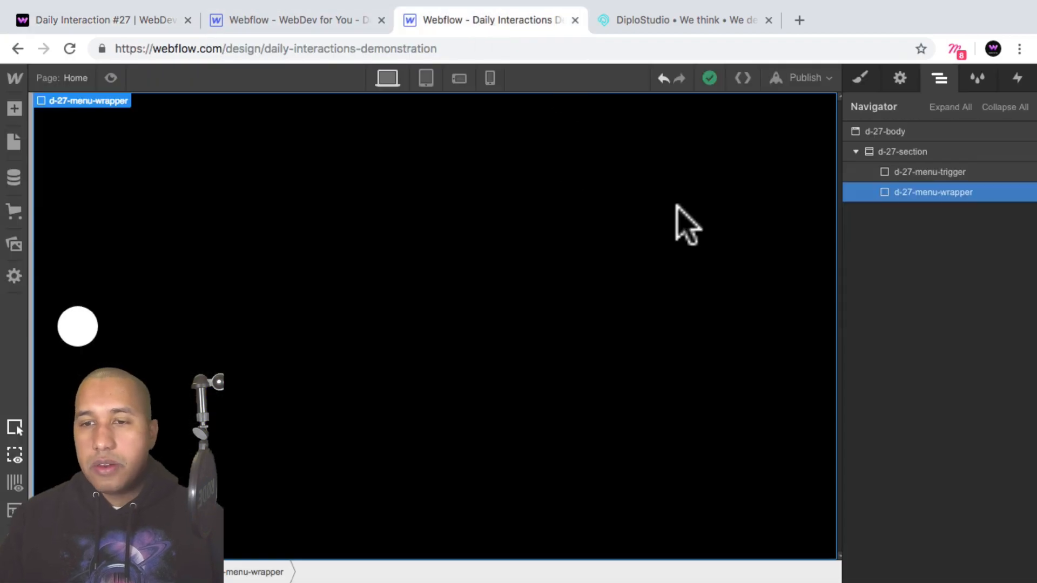
click(12, 110)
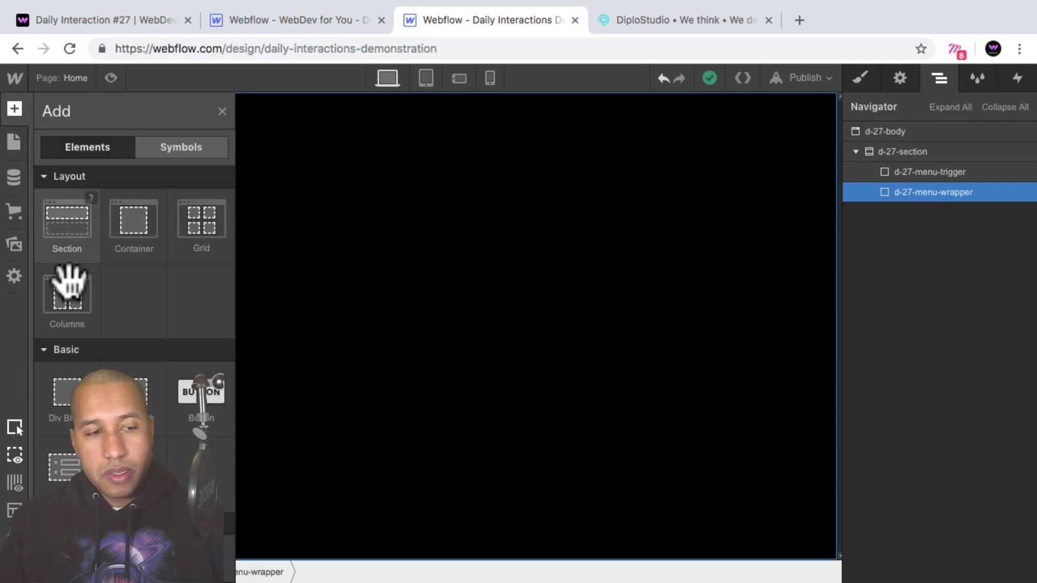
click(65, 386)
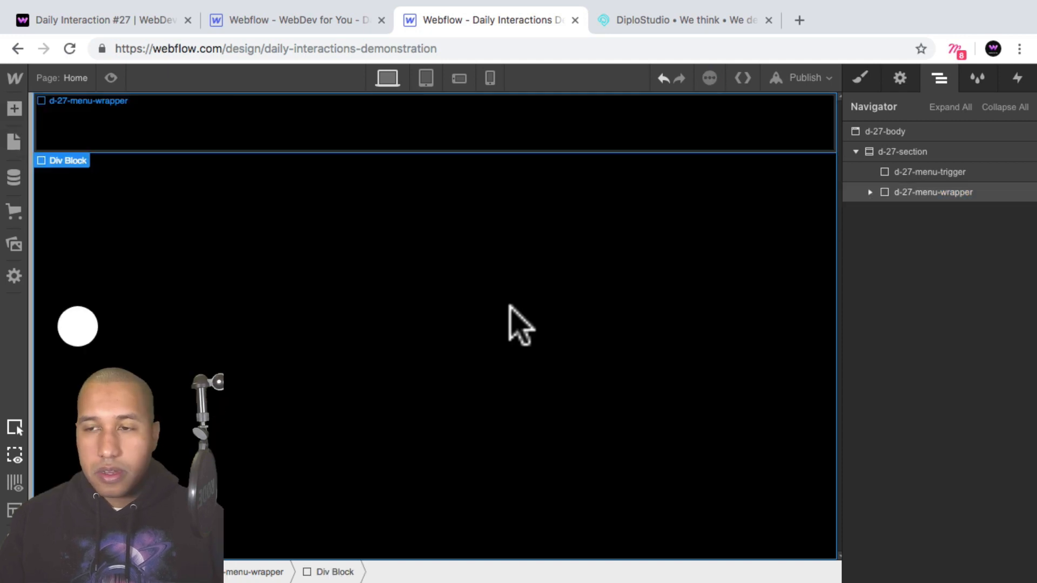
click(863, 78)
click(905, 151)
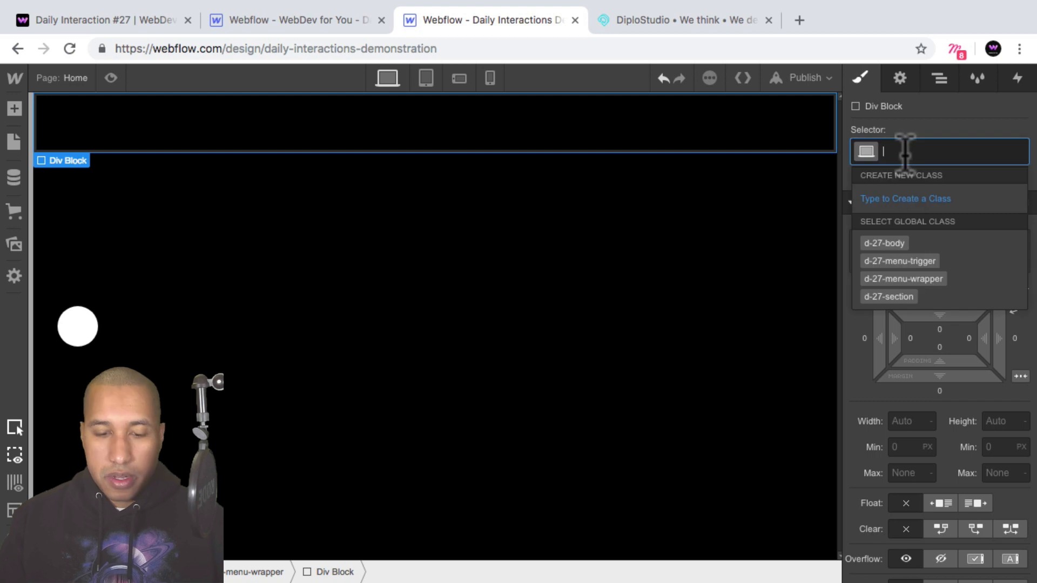
text(d-27-)
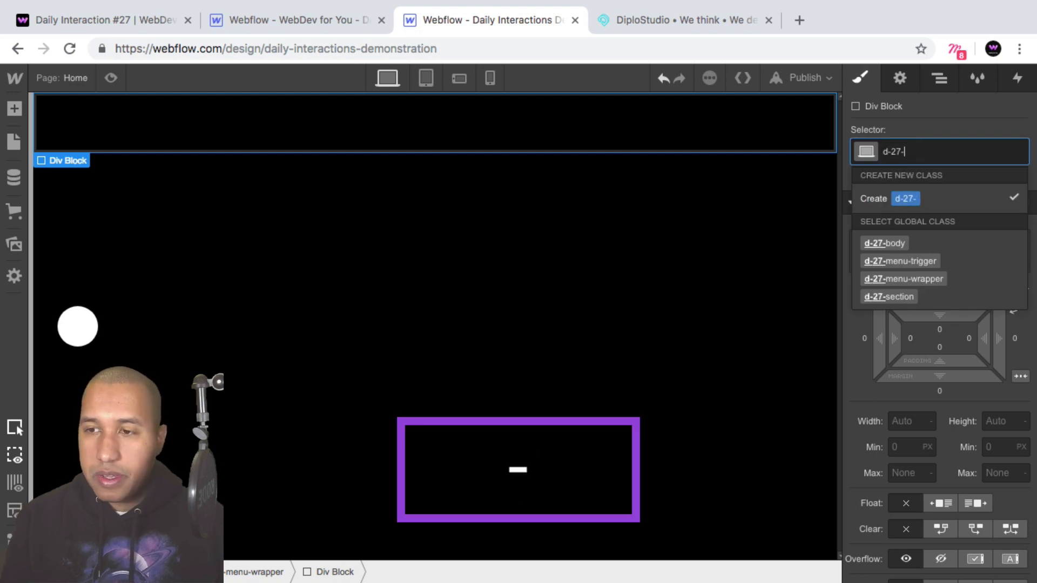
text(menu-overlay)
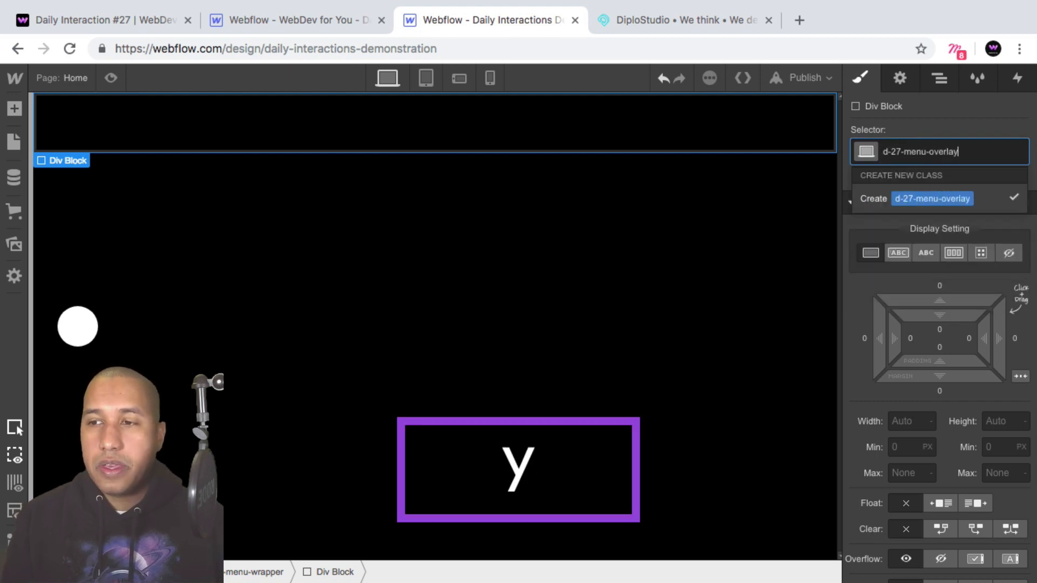
key(Return)
scroll(968, 228, down, 1)
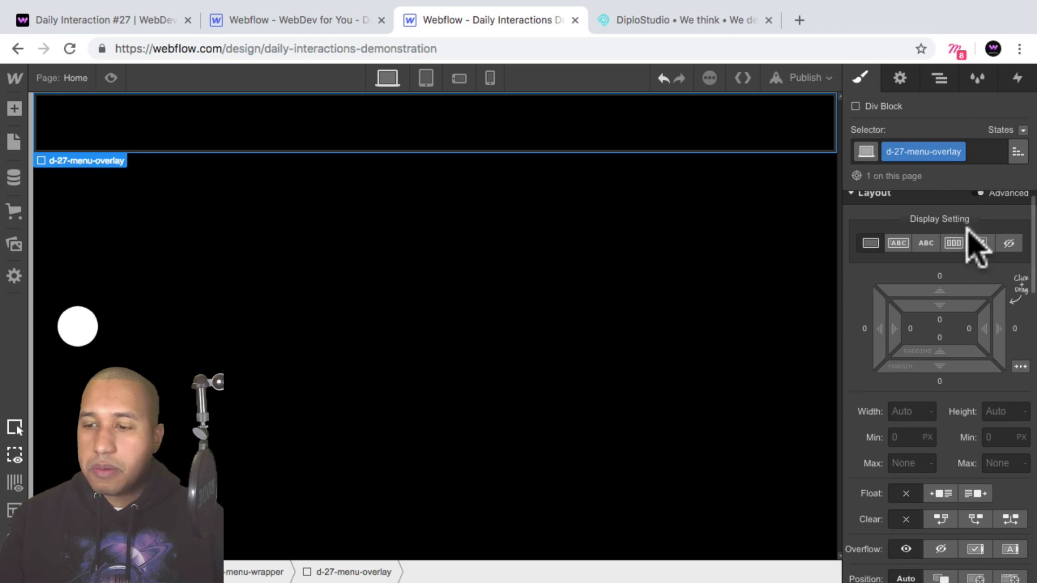
Set the d-27-menu-overlay position to Absolute with the full-cover preset, 0 px offset on every side.
scroll(977, 245, down, 5)
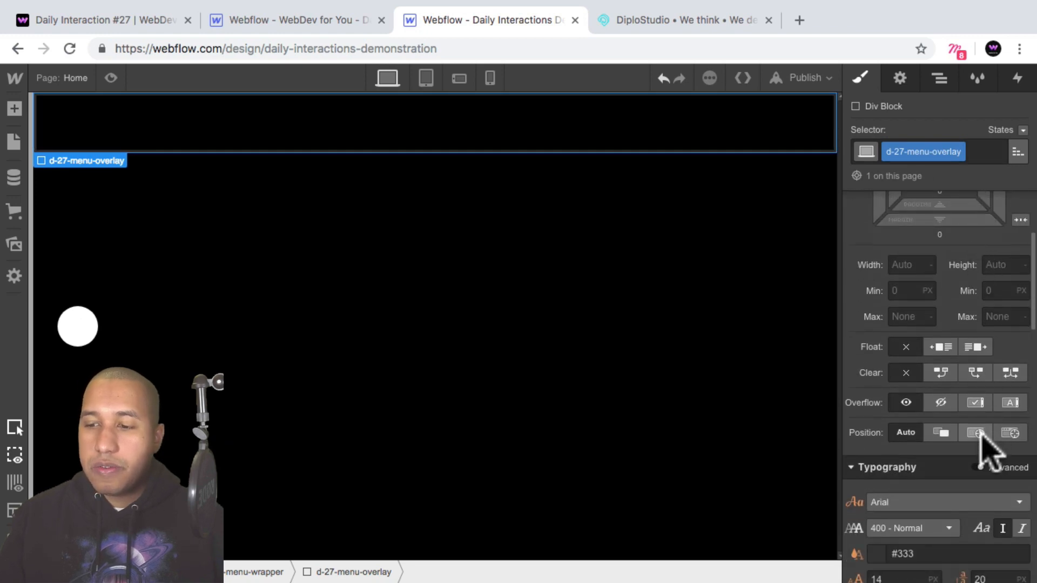
click(976, 432)
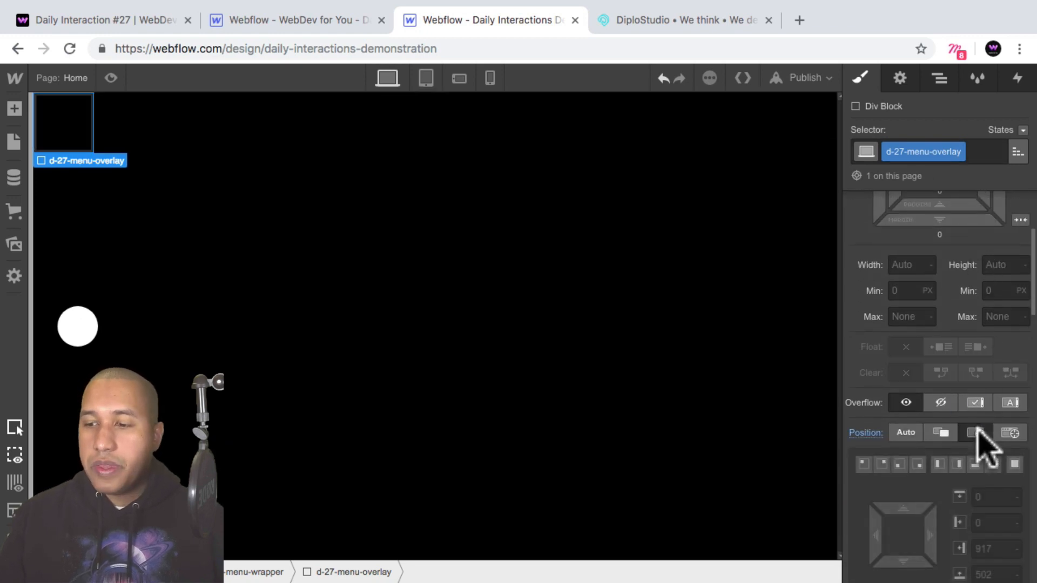
click(1015, 464)
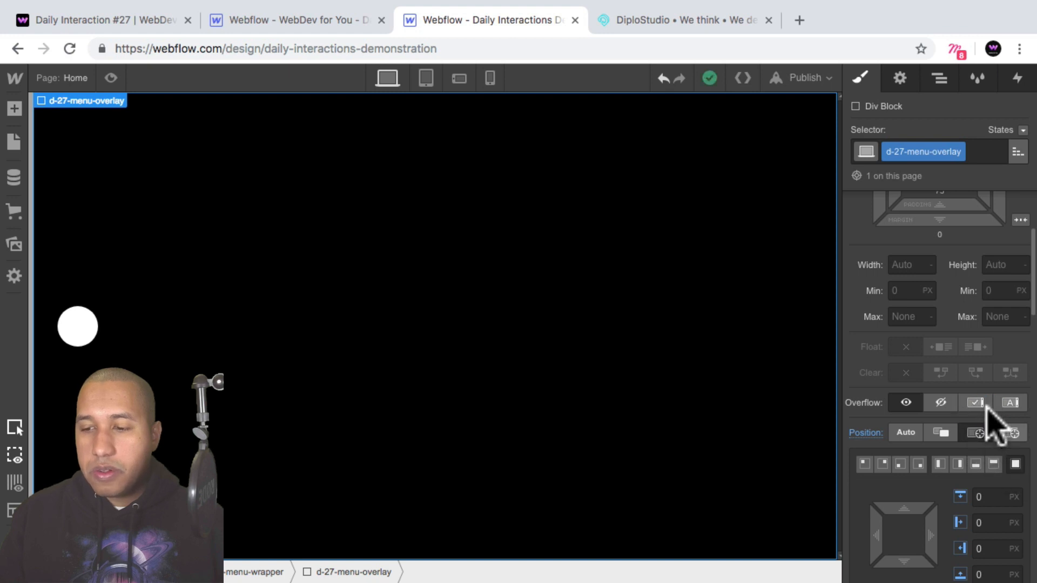
Give the d-27-menu-overlay a white background color at 80% opacity.
scroll(995, 411, down, 8)
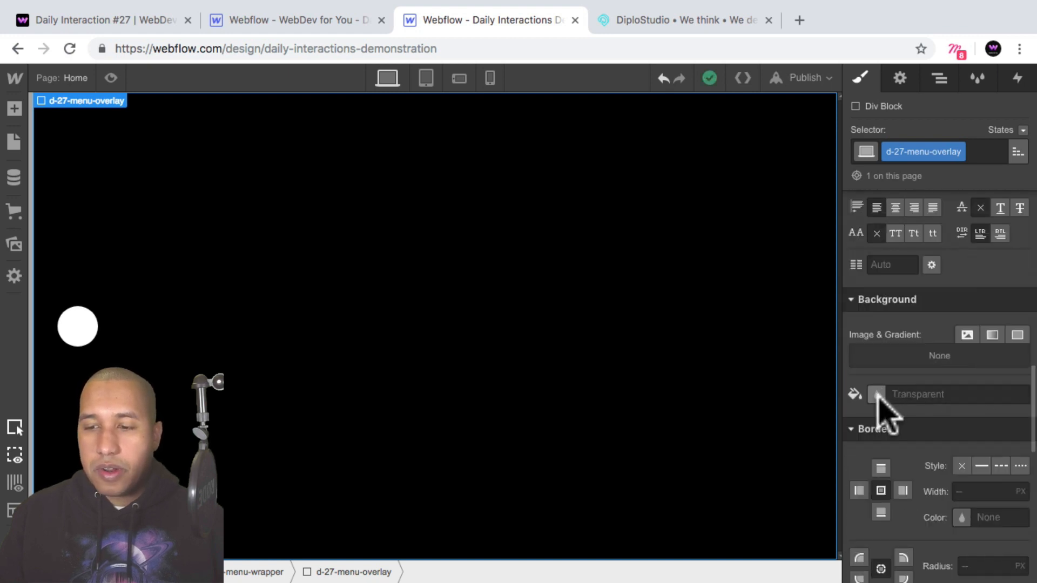
click(876, 394)
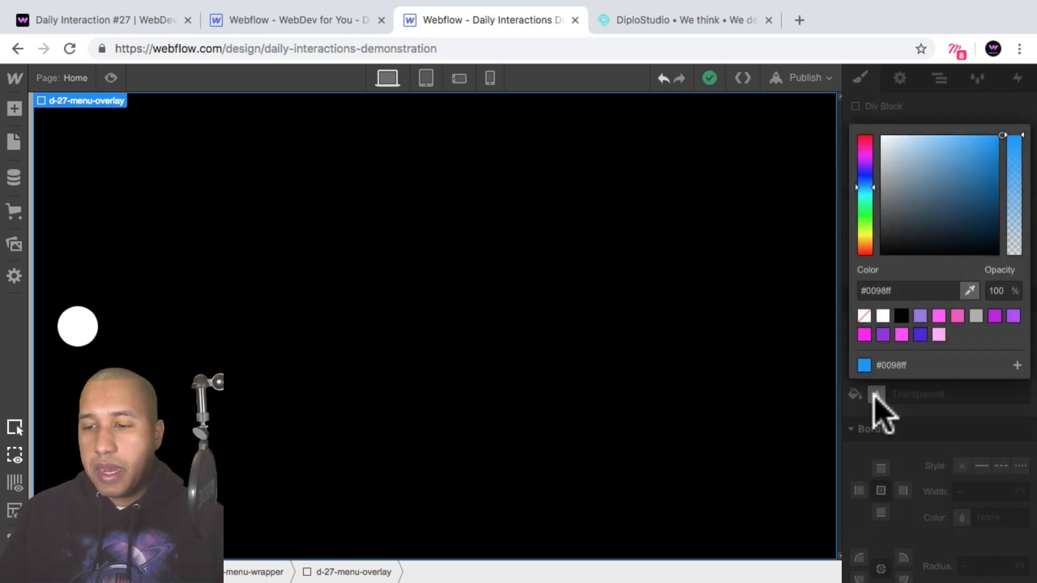
click(884, 316)
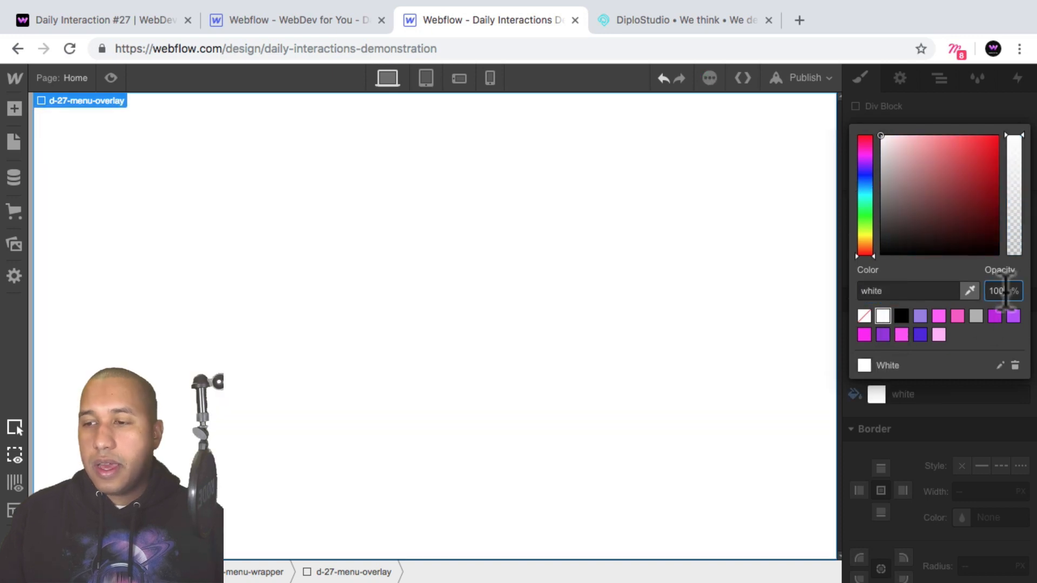
drag(1005, 292, 981, 284)
text(80)
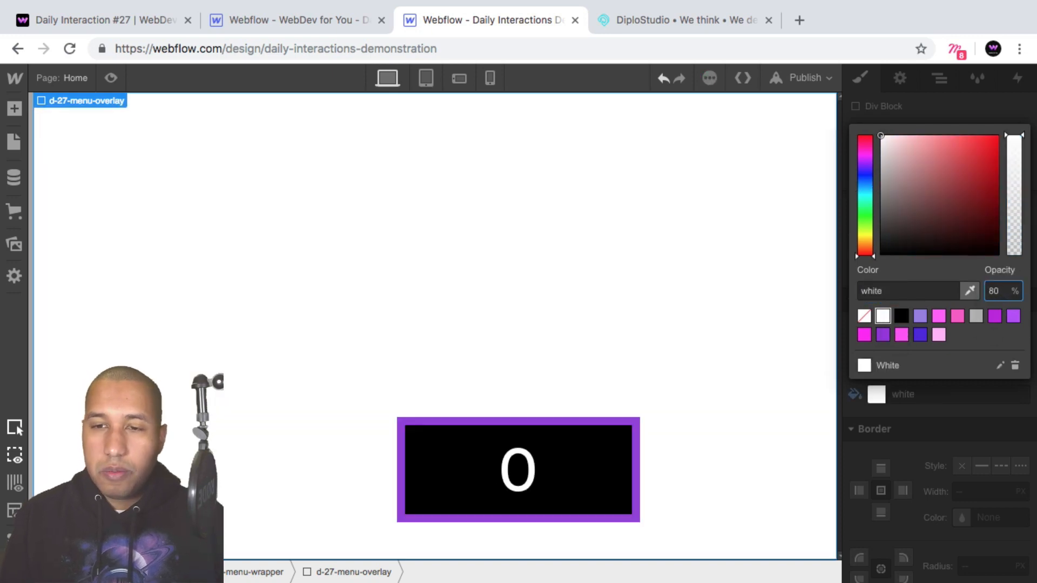
key(Return)
click(610, 258)
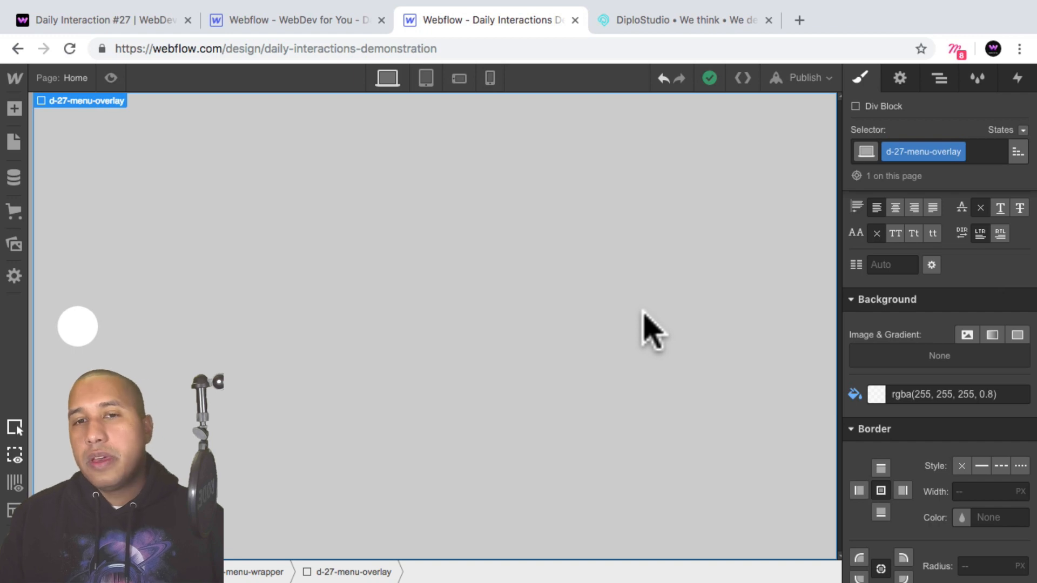
Switch to the published Demo 27 page, open its menu to examine the colored blocks, and return to the Webflow Designer.
click(154, 21)
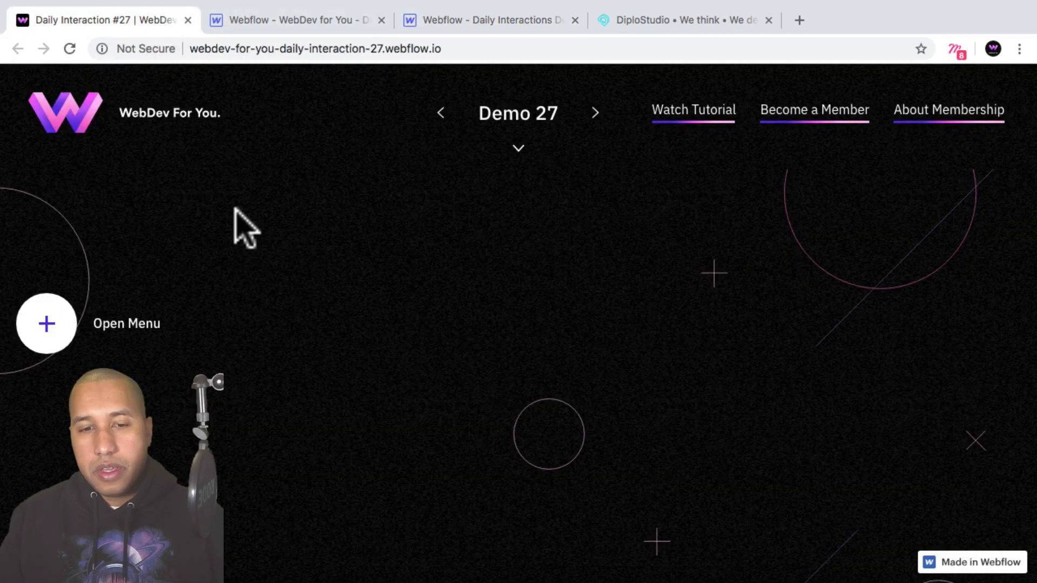
click(44, 327)
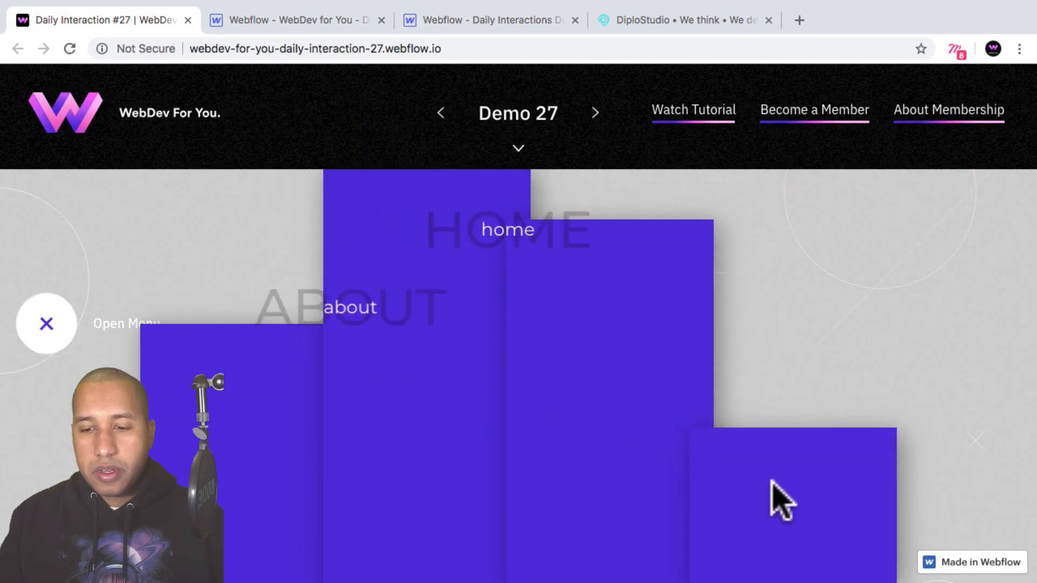
click(468, 24)
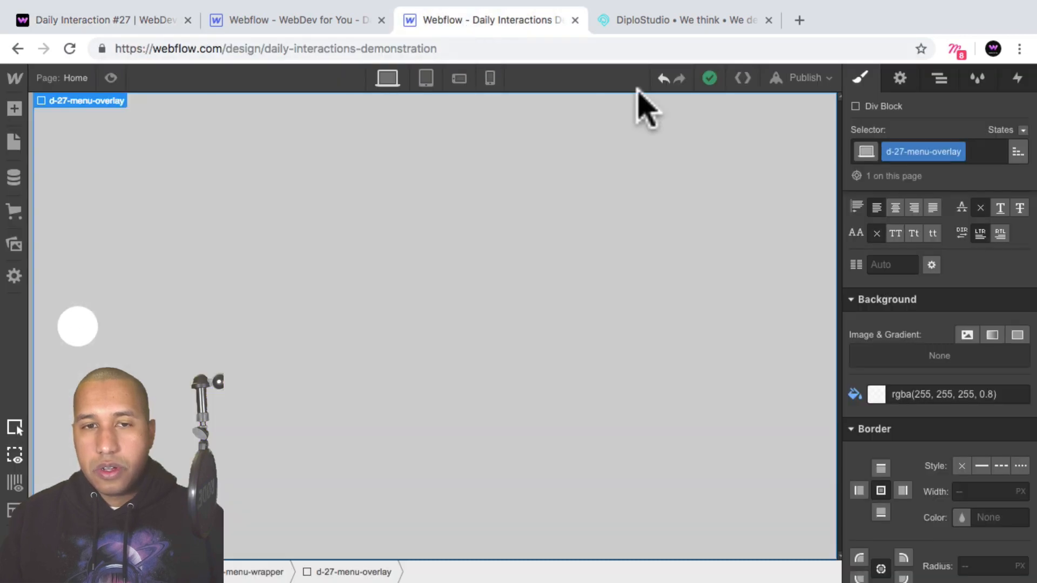
Add a second Div Block inside the d-27-menu-wrapper and give it the new class d-27-blocks-wrapper.
click(941, 79)
click(965, 193)
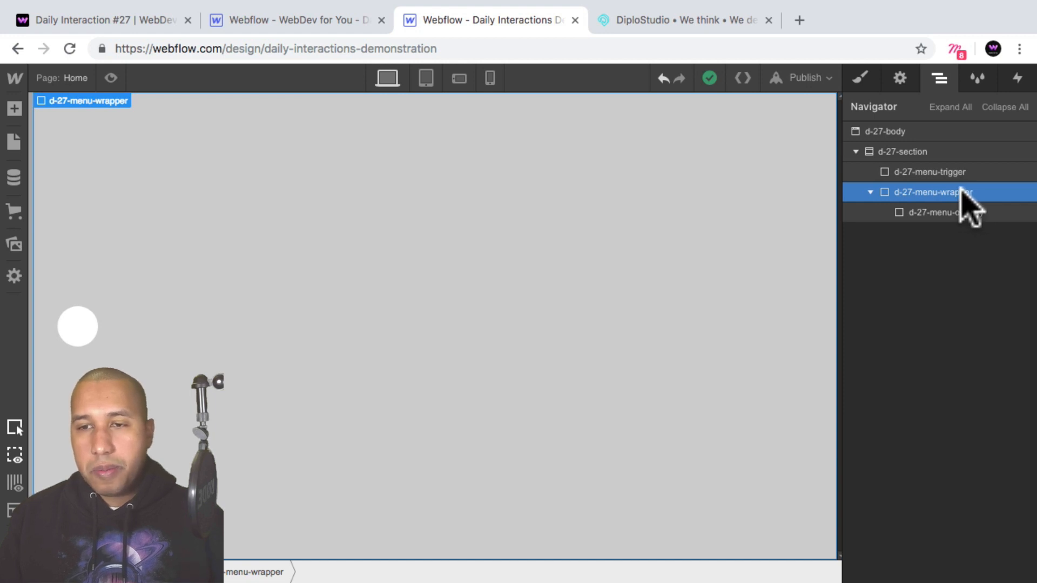
click(15, 108)
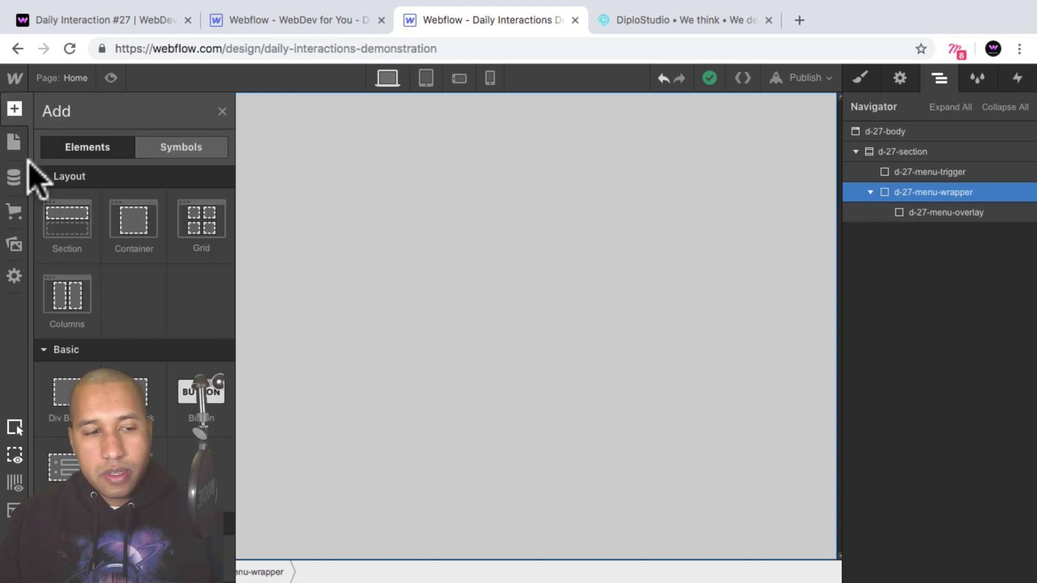
click(64, 400)
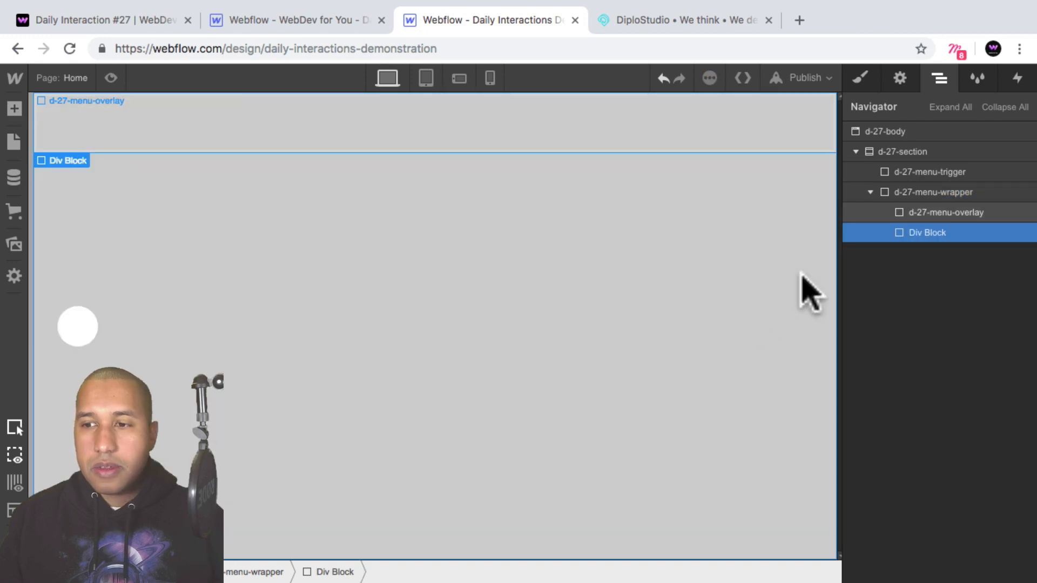
click(861, 78)
click(913, 147)
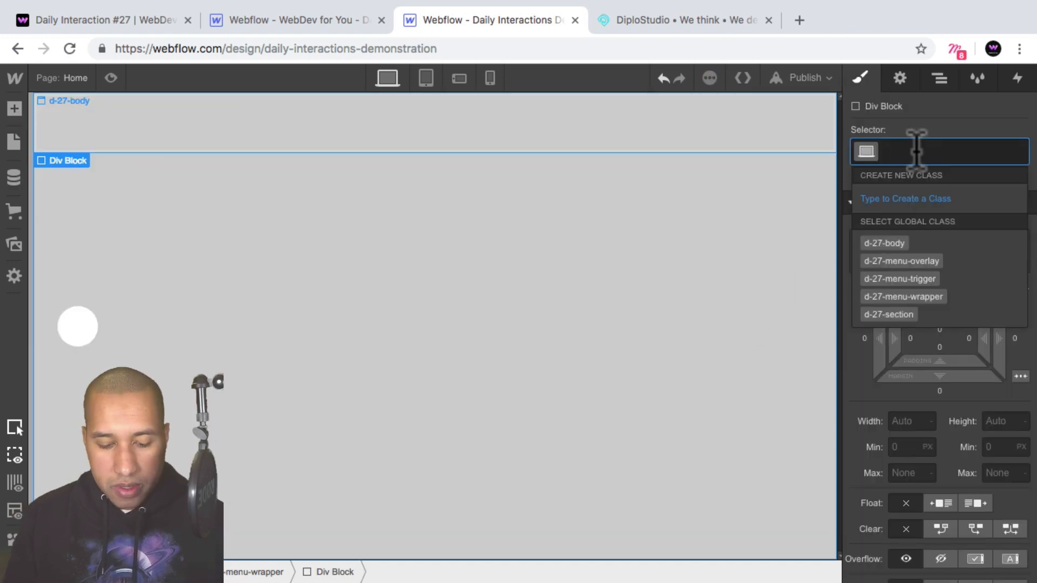
text(d-27-bloc)
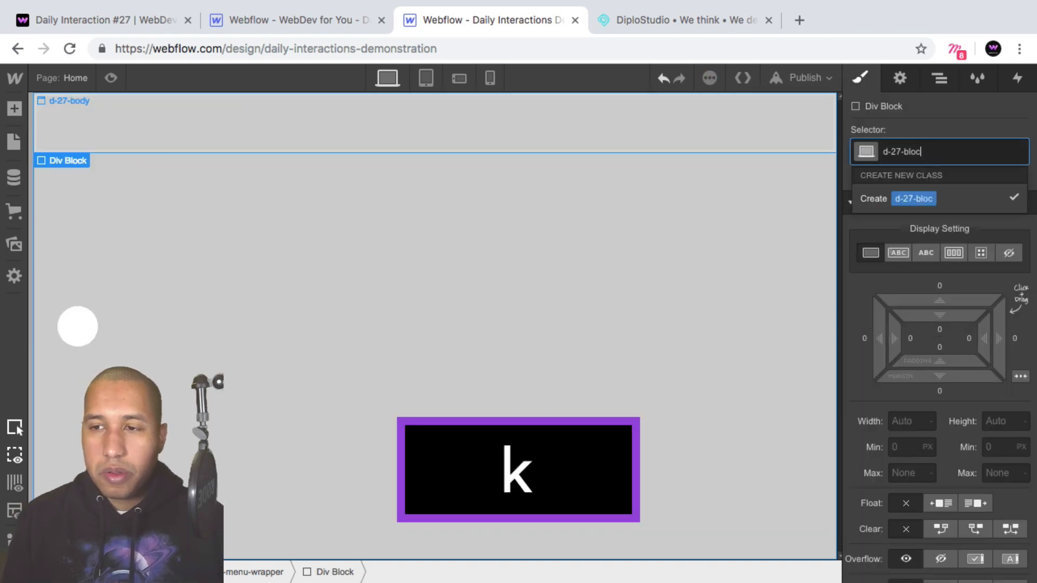
text(ks-wrapper)
key(Return)
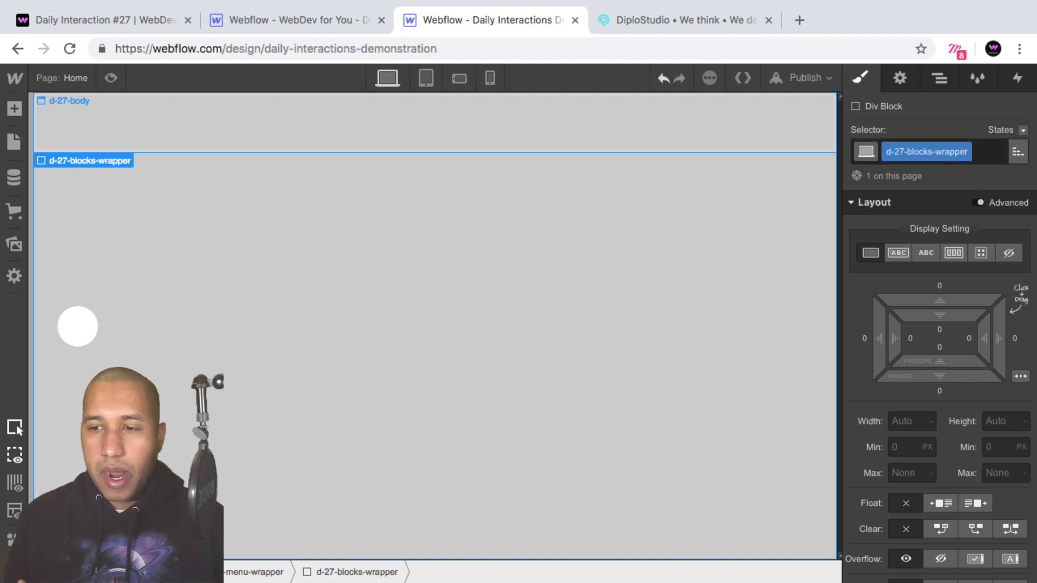
Set the d-27-blocks-wrapper position to Absolute with the full-cover preset, and its overflow to Hidden.
scroll(988, 362, down, 3)
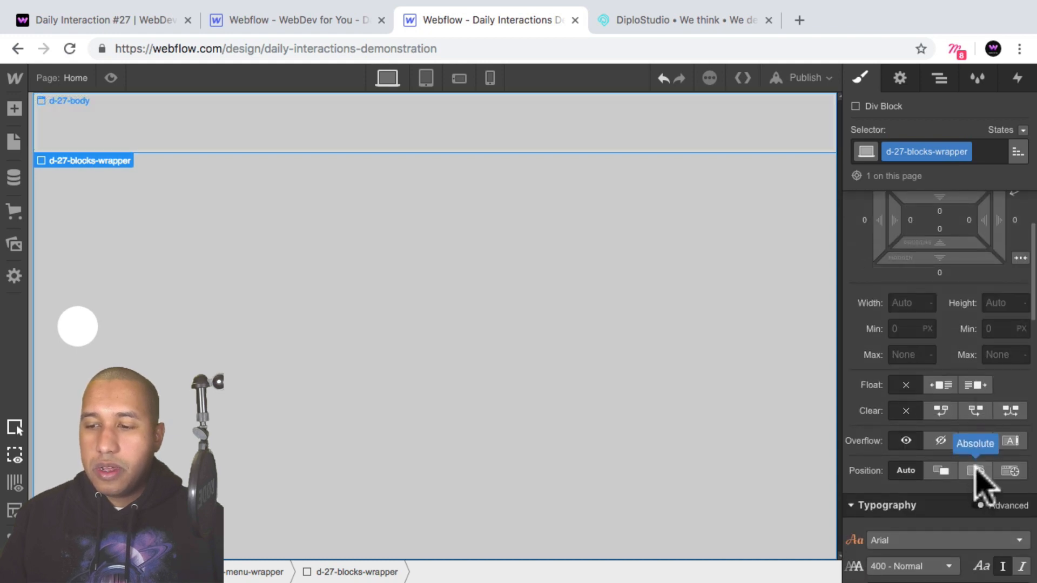
click(976, 472)
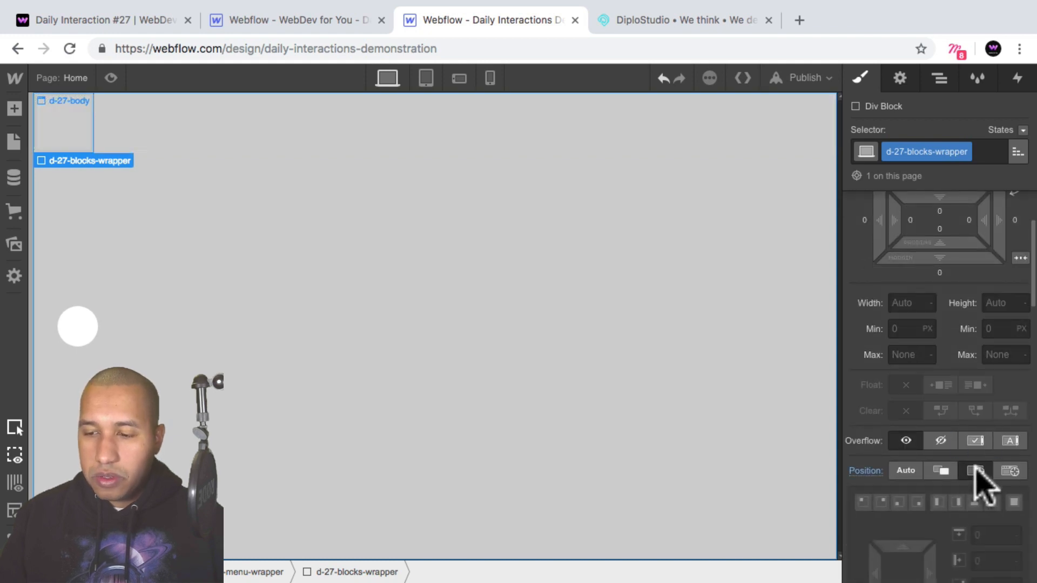
click(1015, 503)
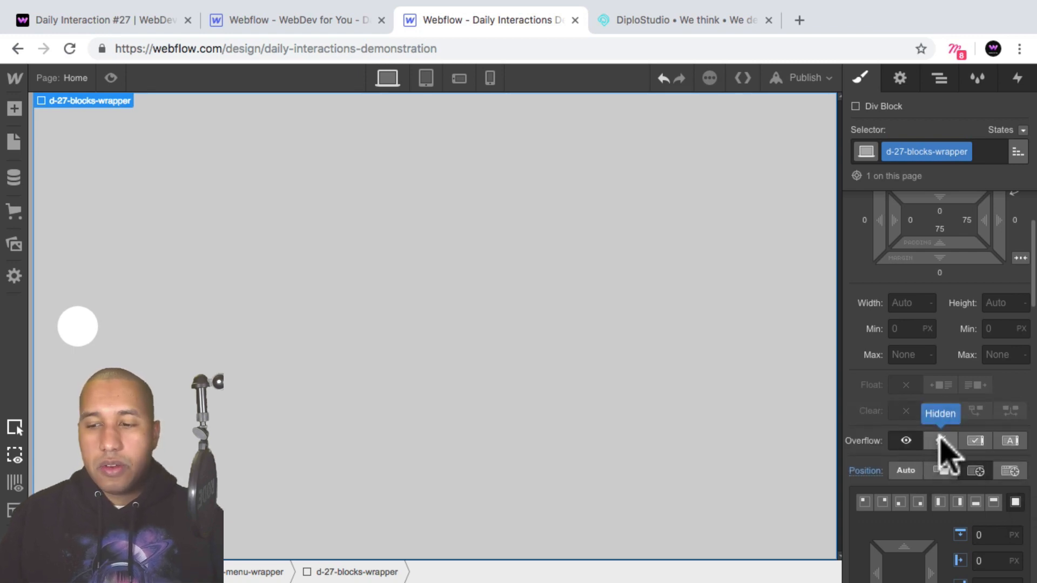
click(939, 441)
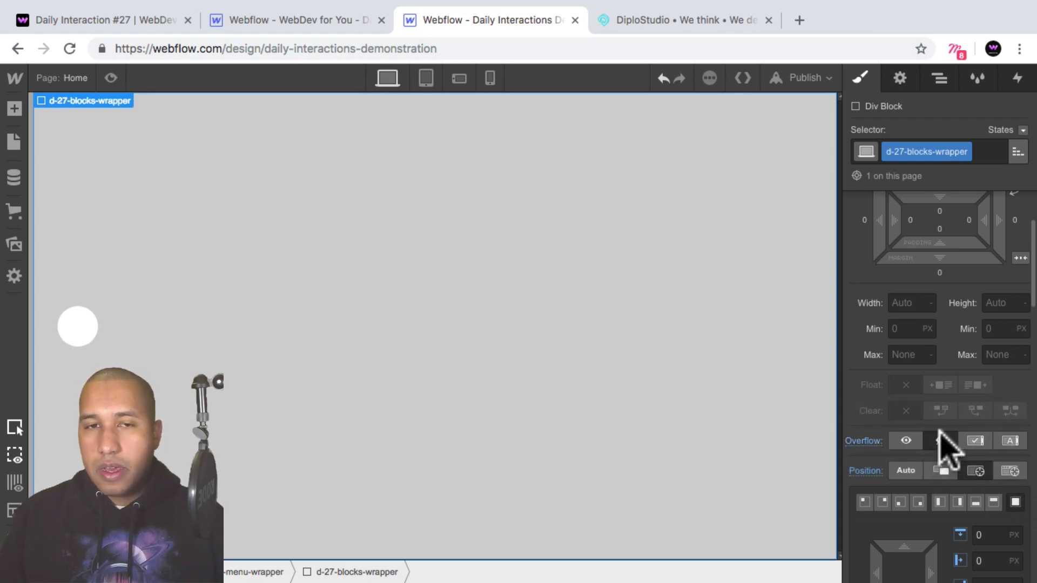
Switch to the published Demo 27 page to examine how the menu blocks are arranged, and return to the Webflow Designer.
click(129, 22)
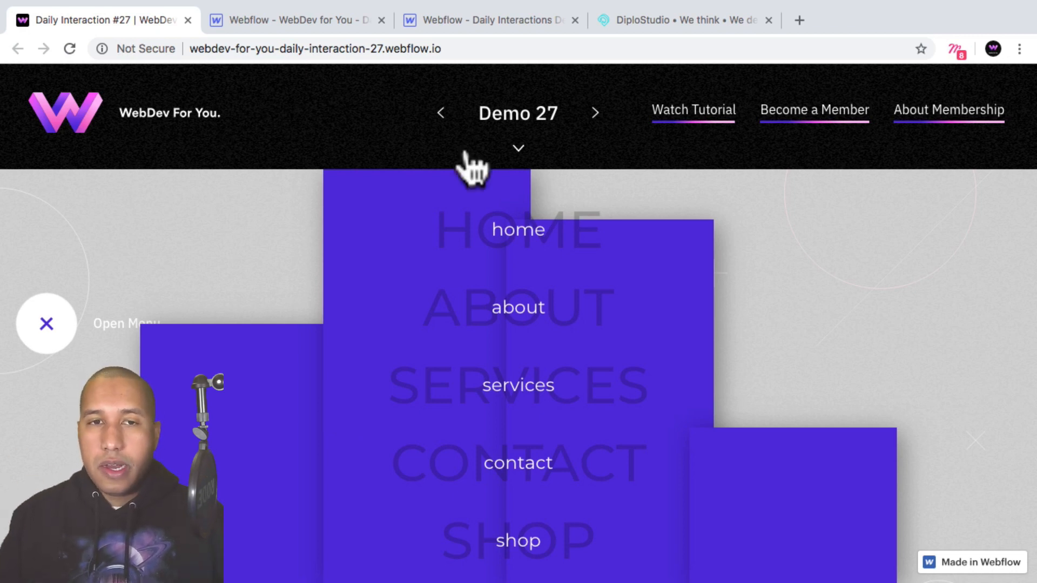
click(516, 21)
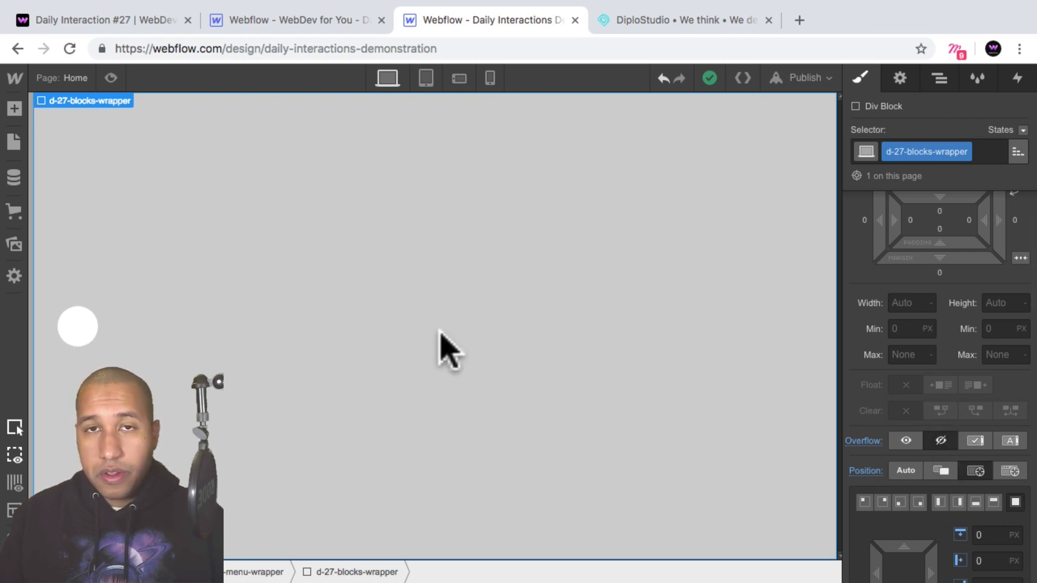
Set the d-27-blocks-wrapper to a horizontal Flex layout with centered justification and End alignment.
scroll(946, 432, up, 2)
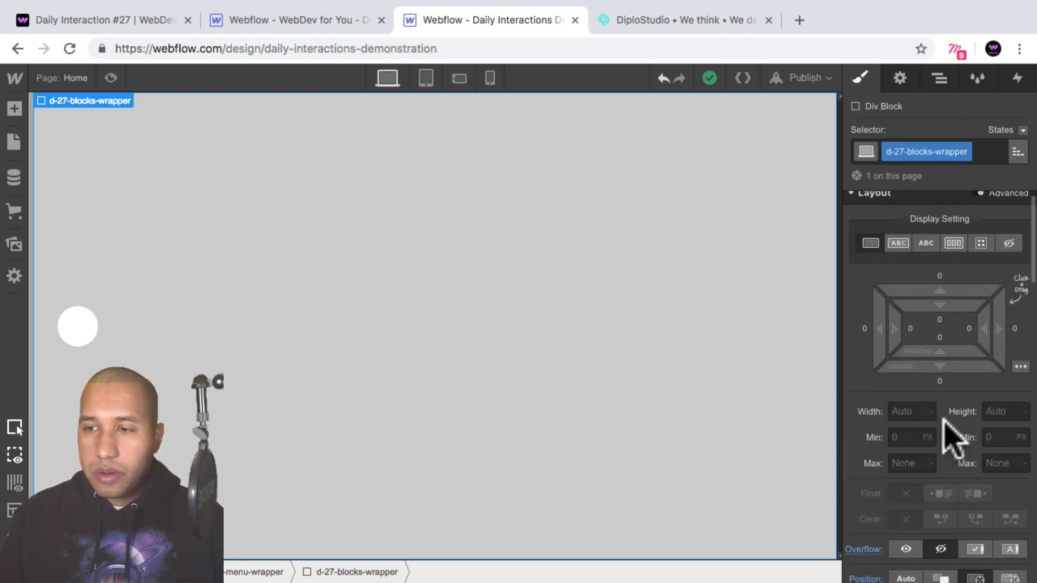
scroll(949, 435, down, 5)
scroll(949, 429, up, 5)
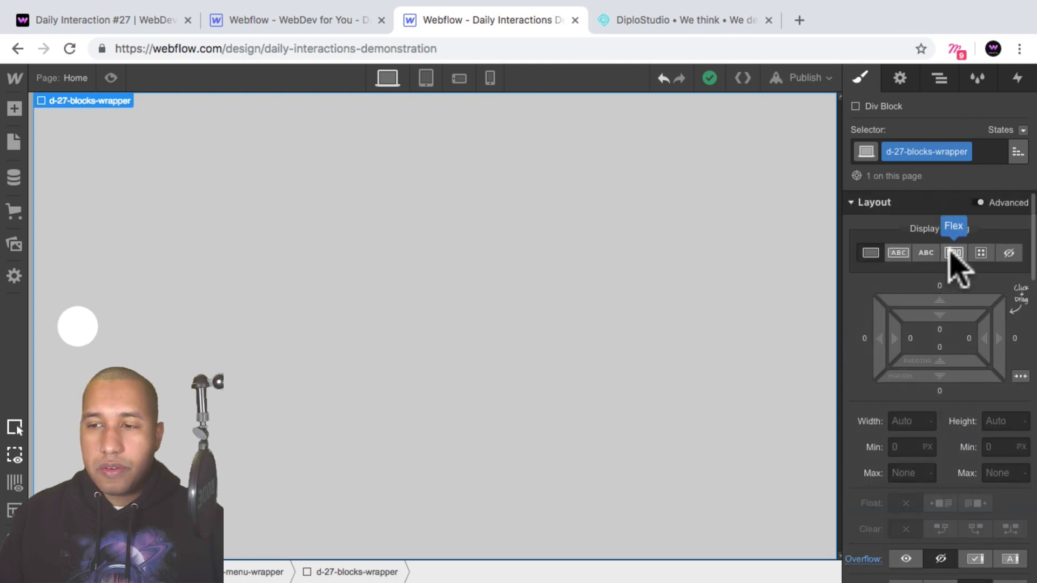
click(953, 253)
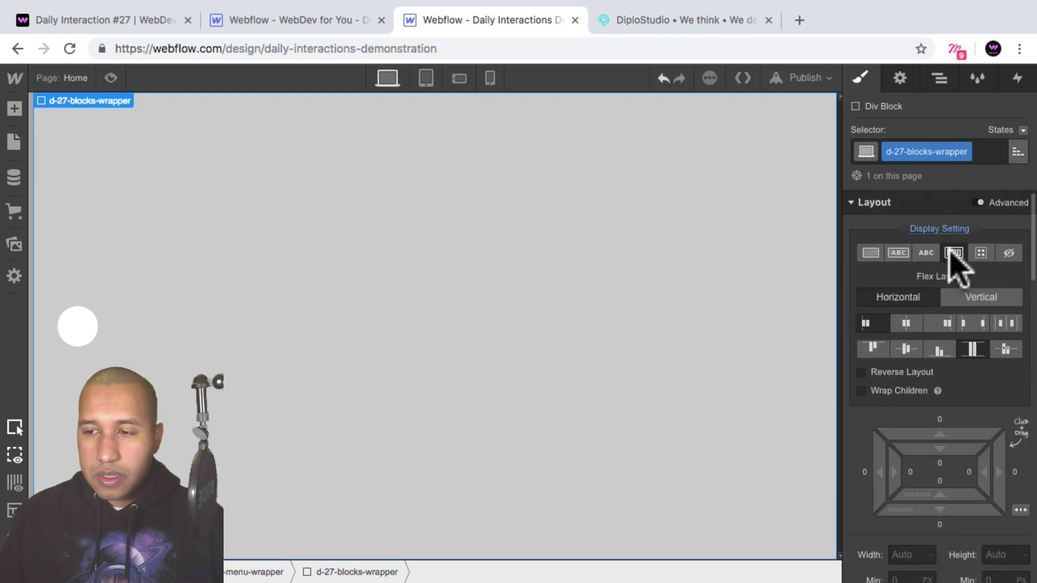
click(906, 321)
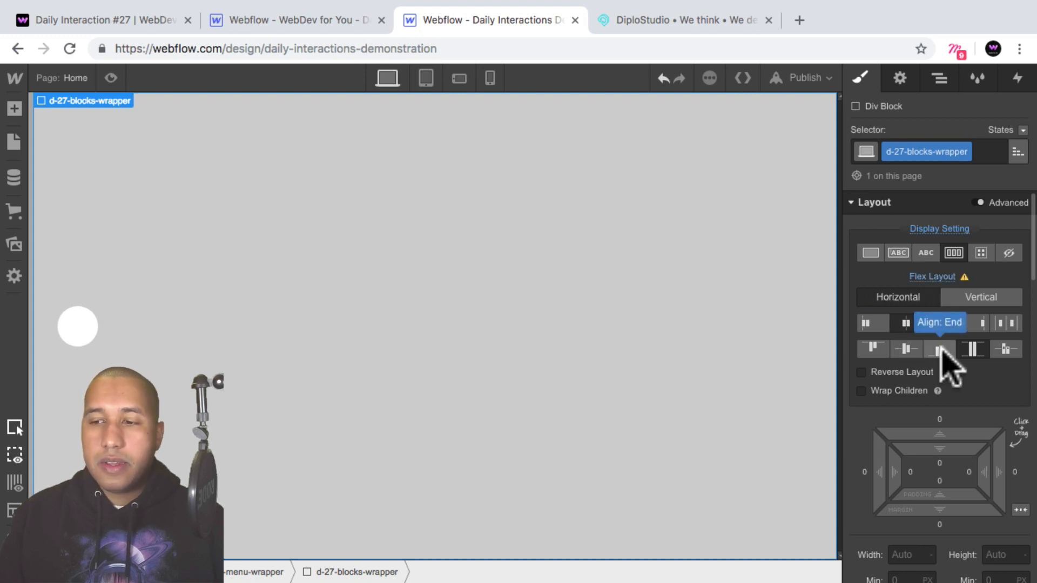
click(940, 348)
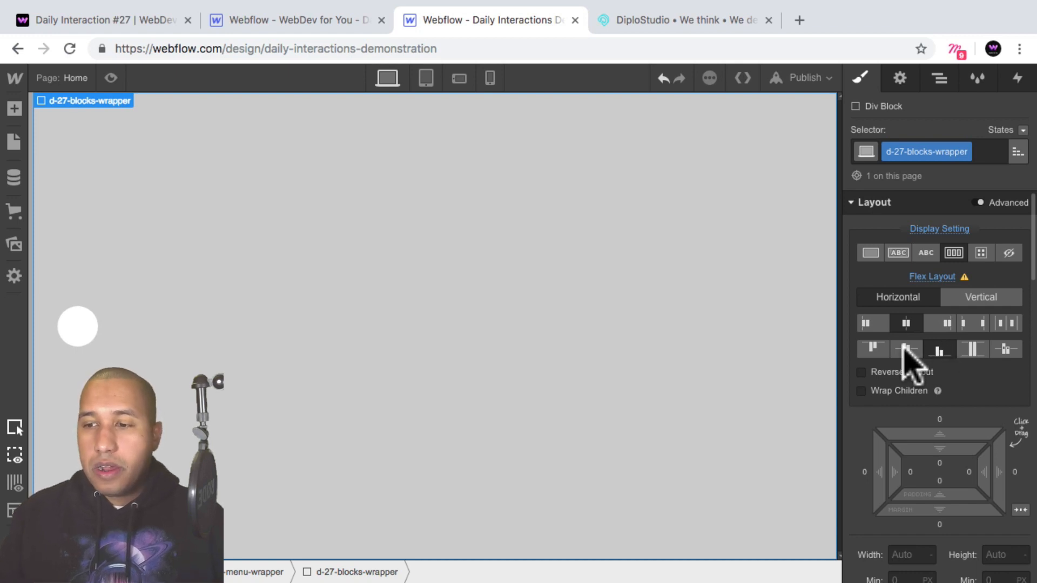
Add a Div Block inside the d-27-blocks-wrapper and give it the new class d-27-block.
click(940, 79)
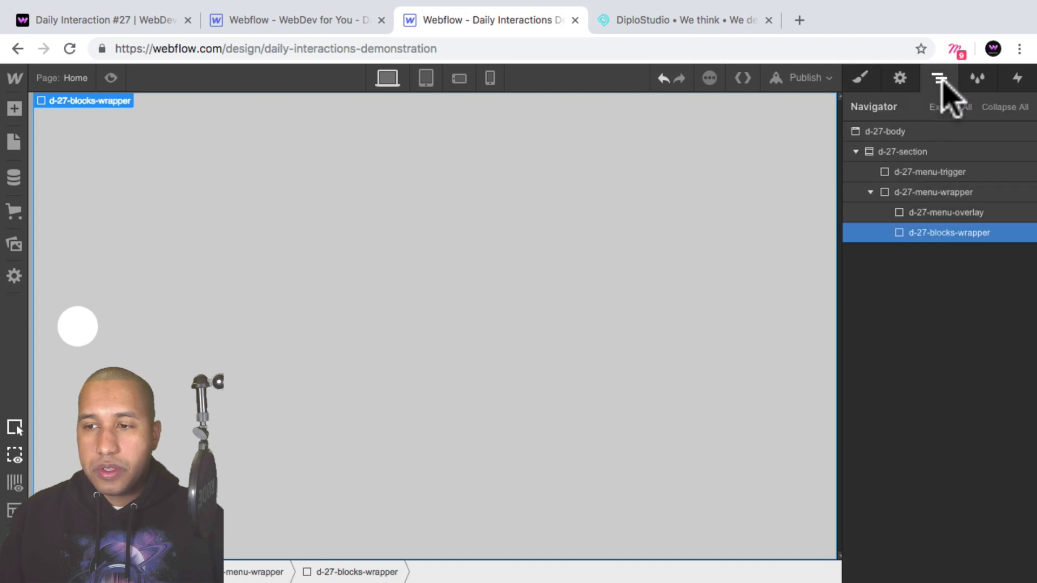
click(927, 195)
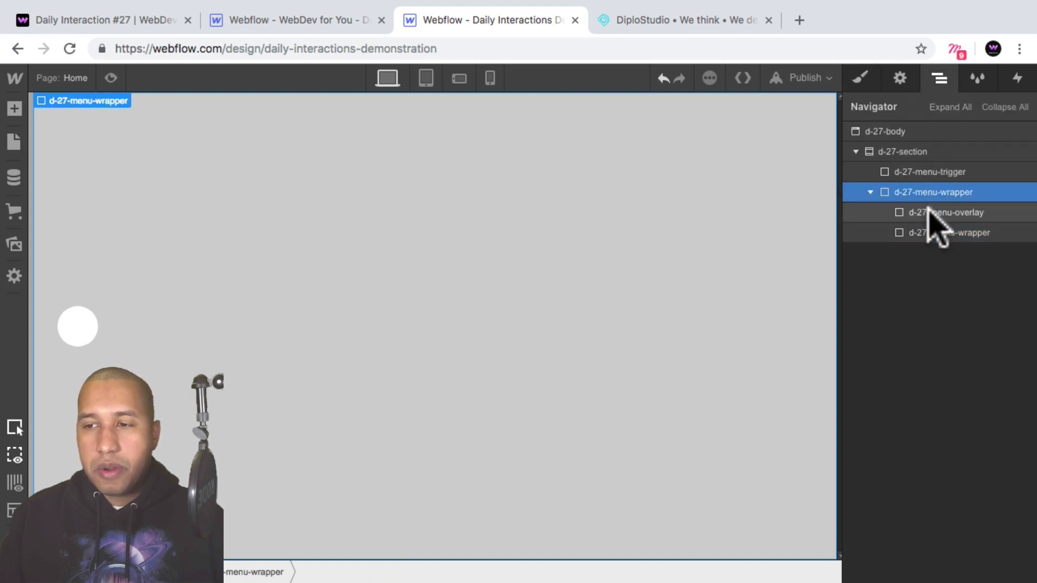
click(930, 212)
click(916, 233)
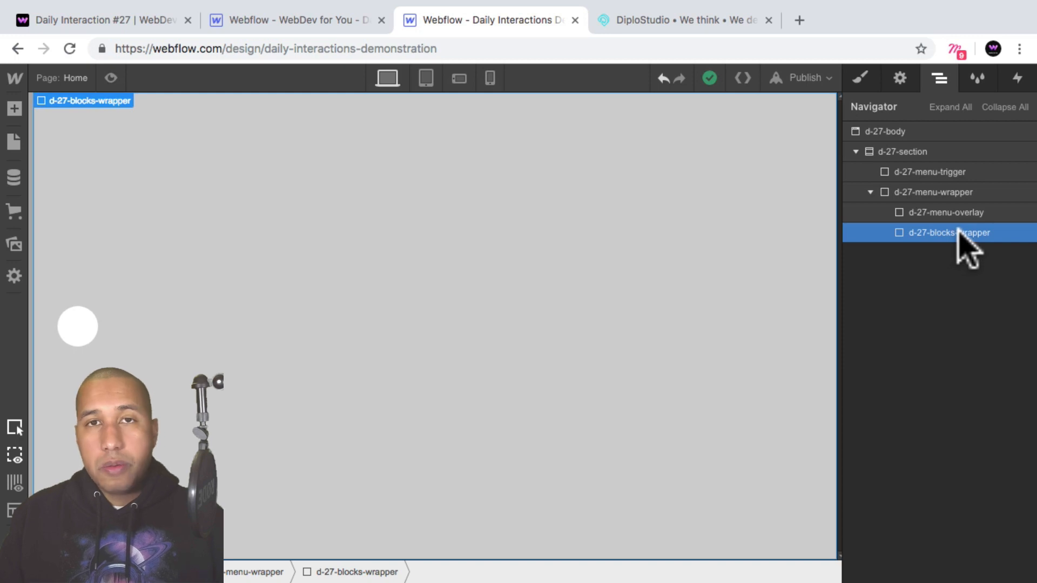
click(15, 108)
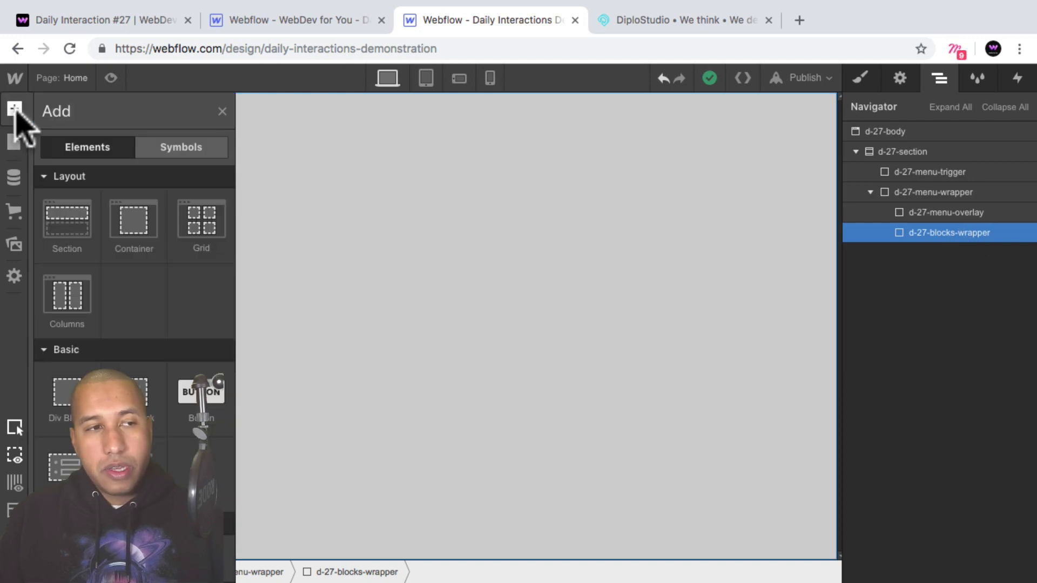
click(65, 397)
click(859, 77)
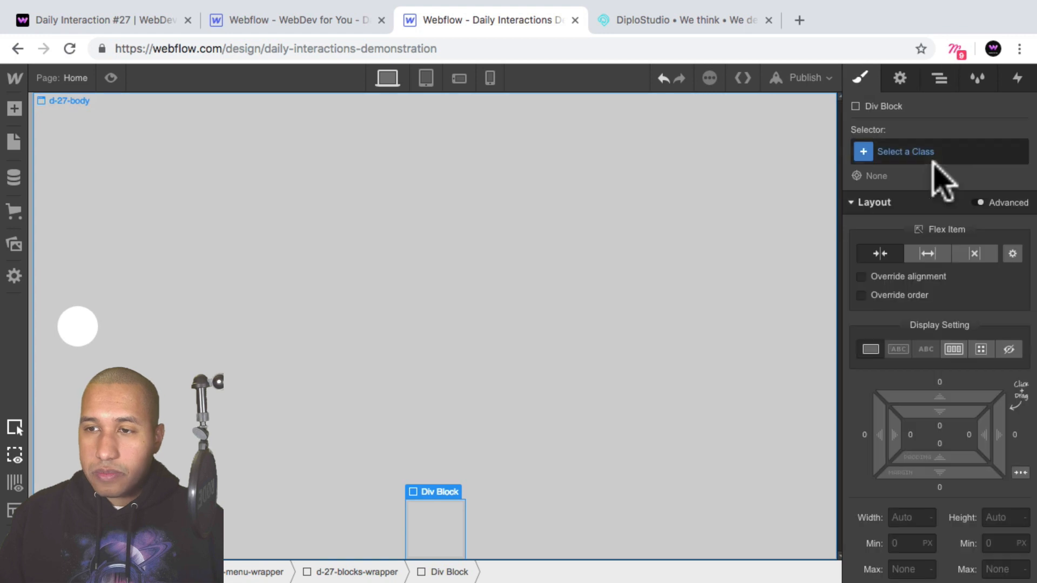
click(913, 151)
text(d-27-block)
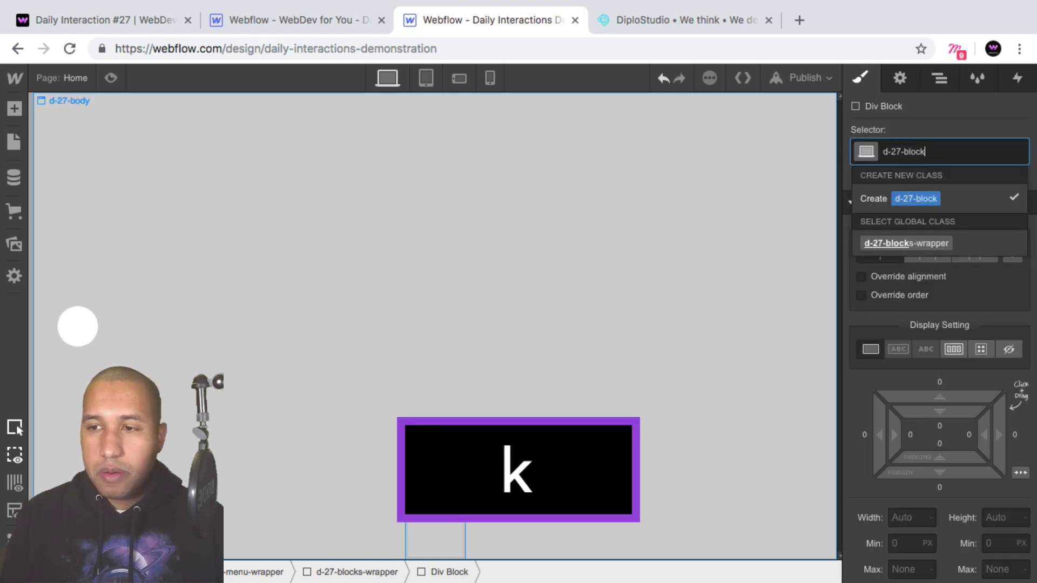
key(Return)
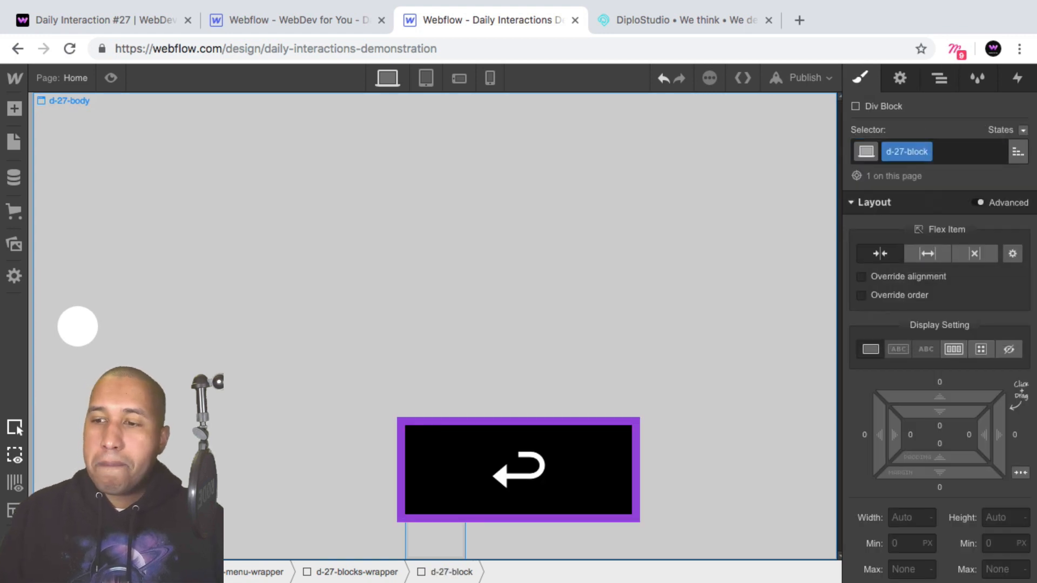
Set the d-27-block's width to 20% and its height to 50%.
scroll(972, 380, down, 2)
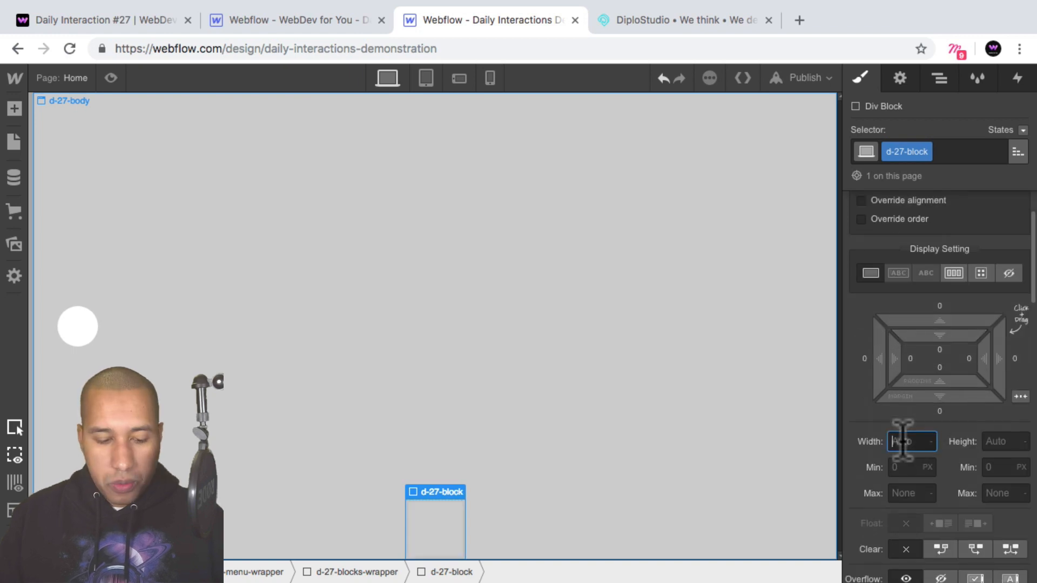
text(20%)
key(Return)
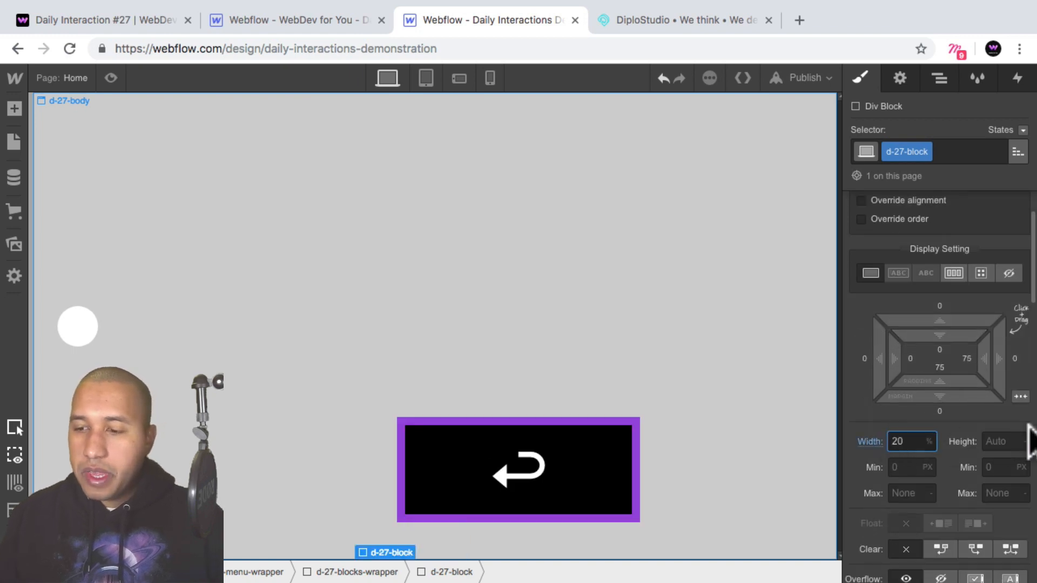
click(1007, 441)
text(50%)
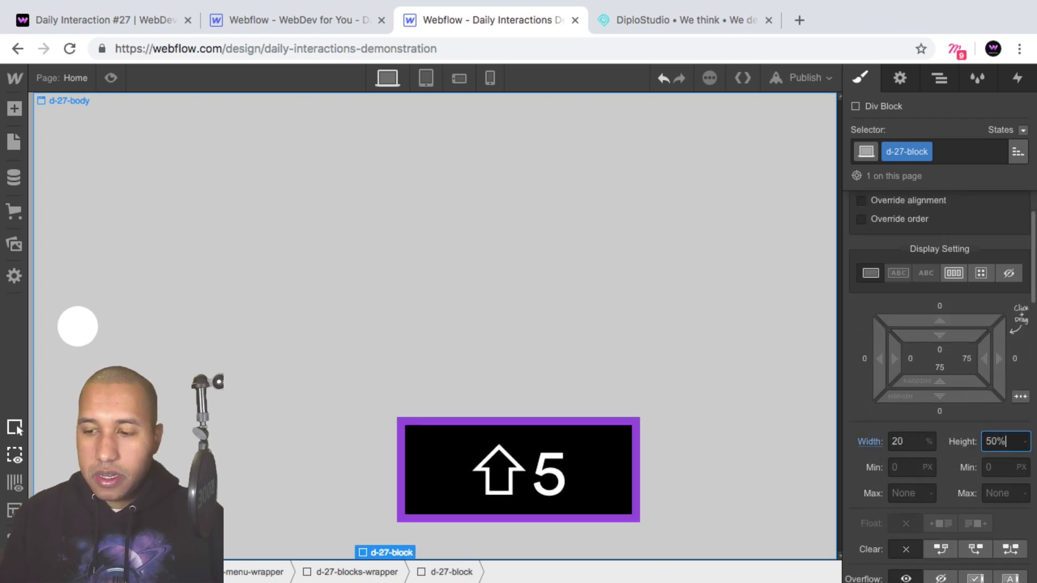
key(shift+Return)
Give the d-27-block the saved Blue swatch (#4d16dd) as its background color.
scroll(1000, 393, down, 7)
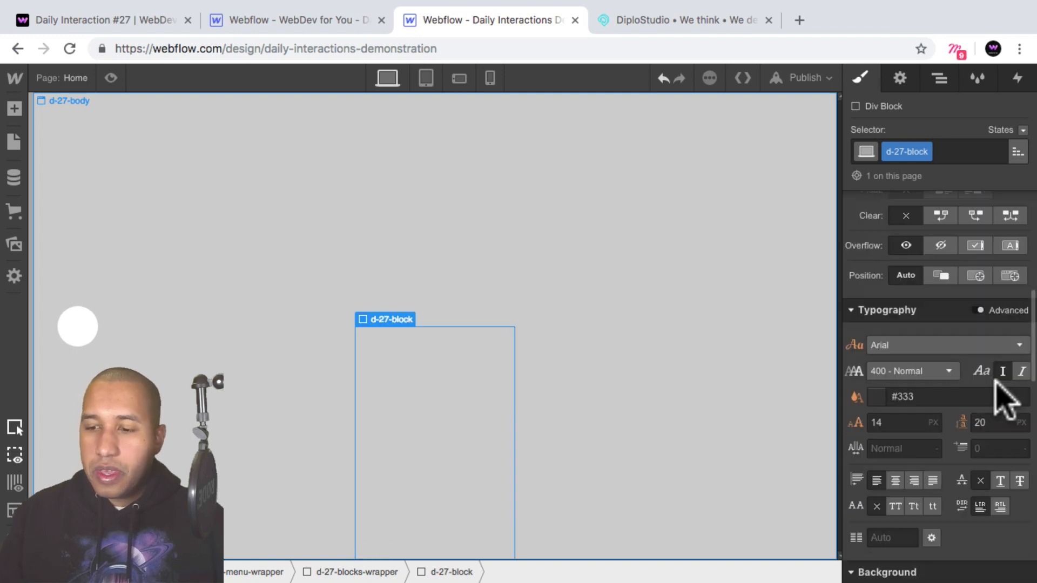
scroll(990, 380, down, 4)
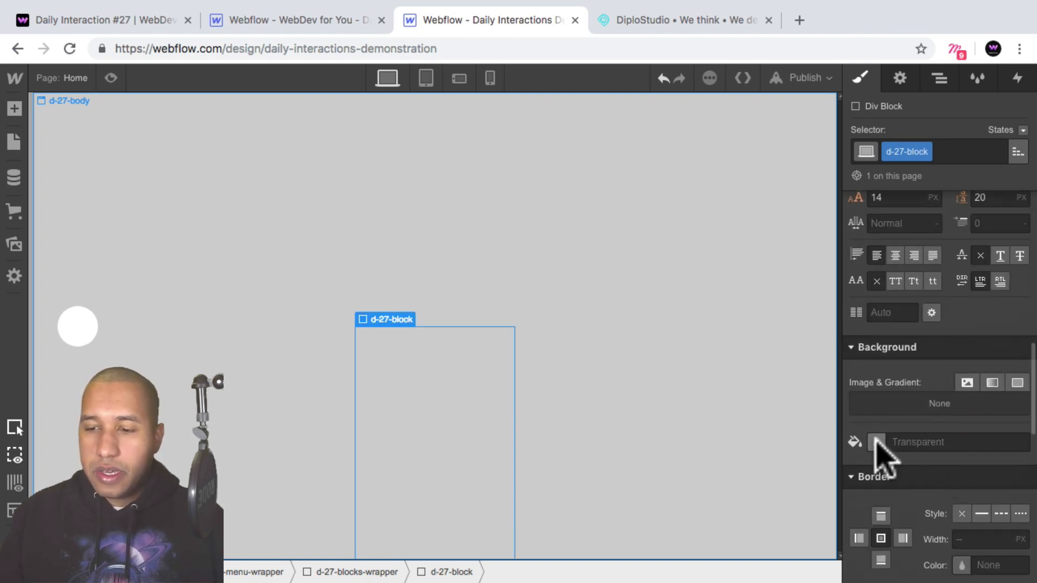
click(876, 441)
click(919, 382)
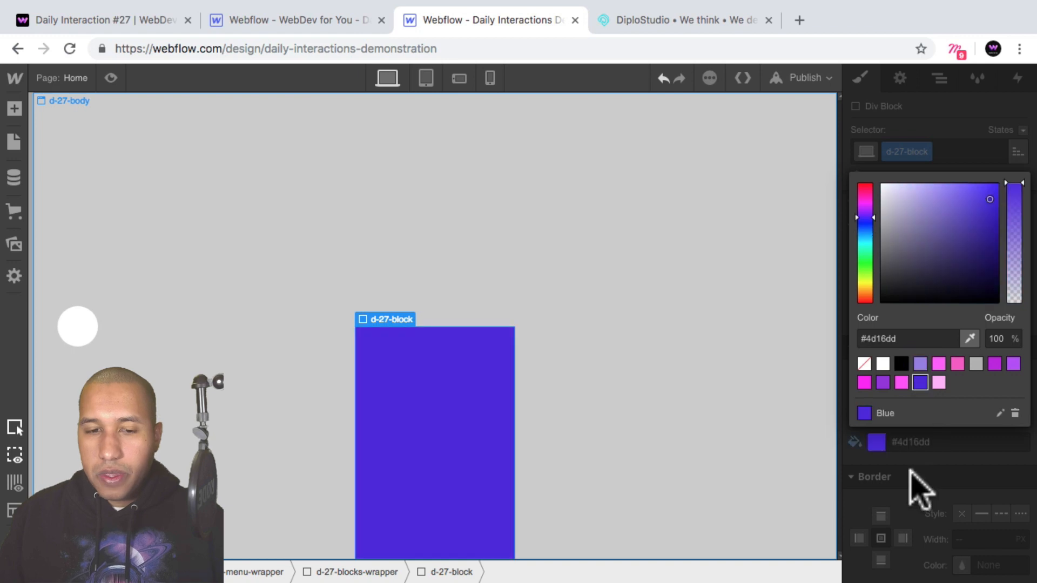
click(918, 486)
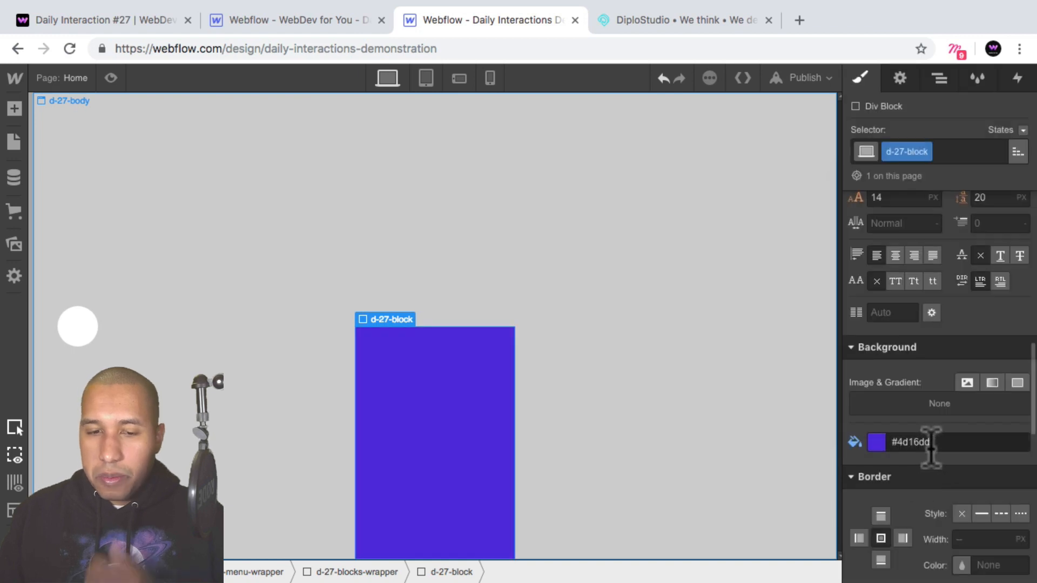
Add an outside drop shadow to the d-27-block with a blur of 50 px and a distance of 8 px.
scroll(942, 454, down, 4)
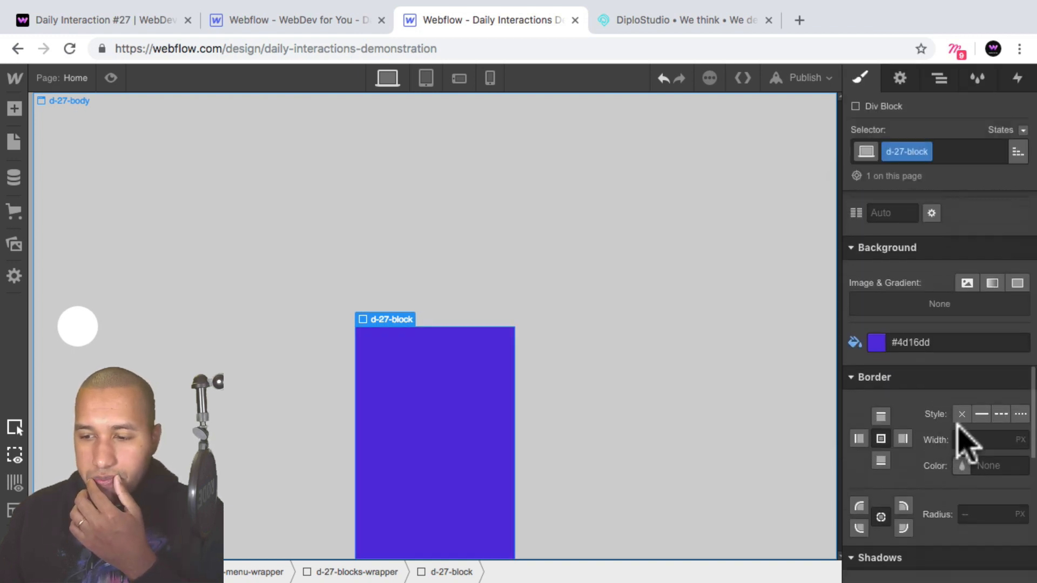
scroll(958, 427, down, 5)
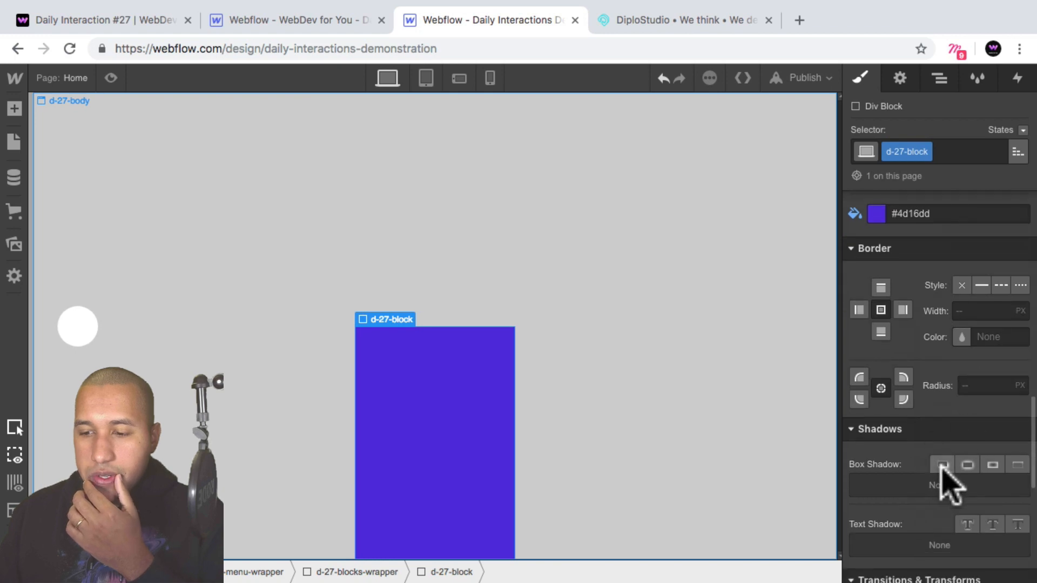
click(942, 464)
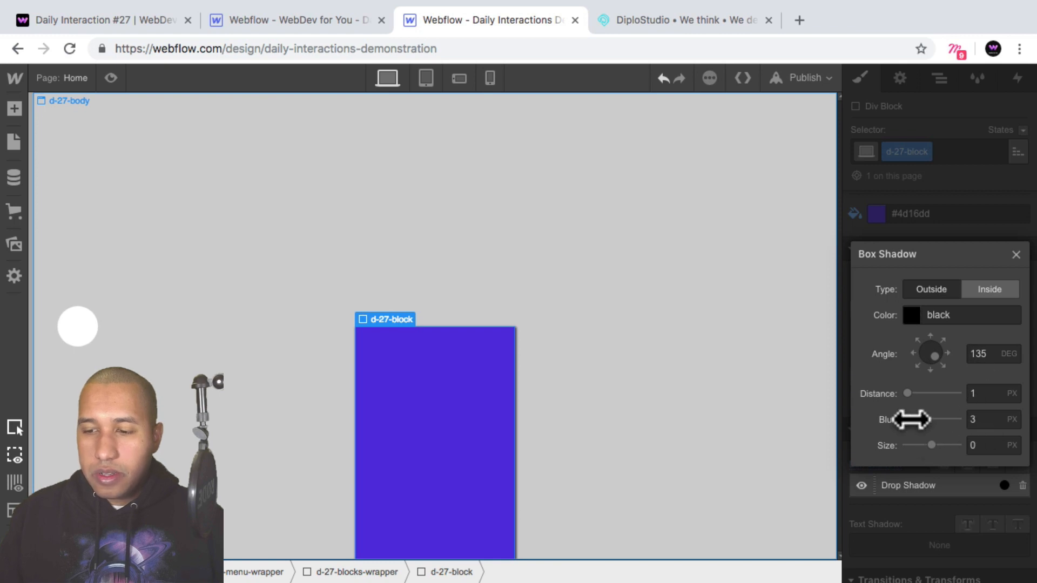
drag(909, 419, 963, 428)
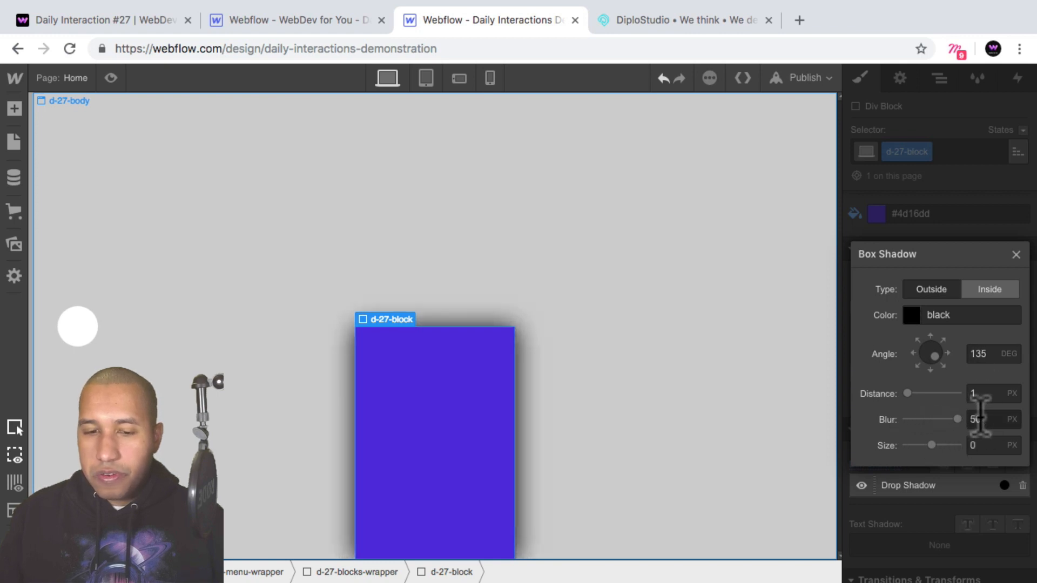
drag(913, 393, 915, 395)
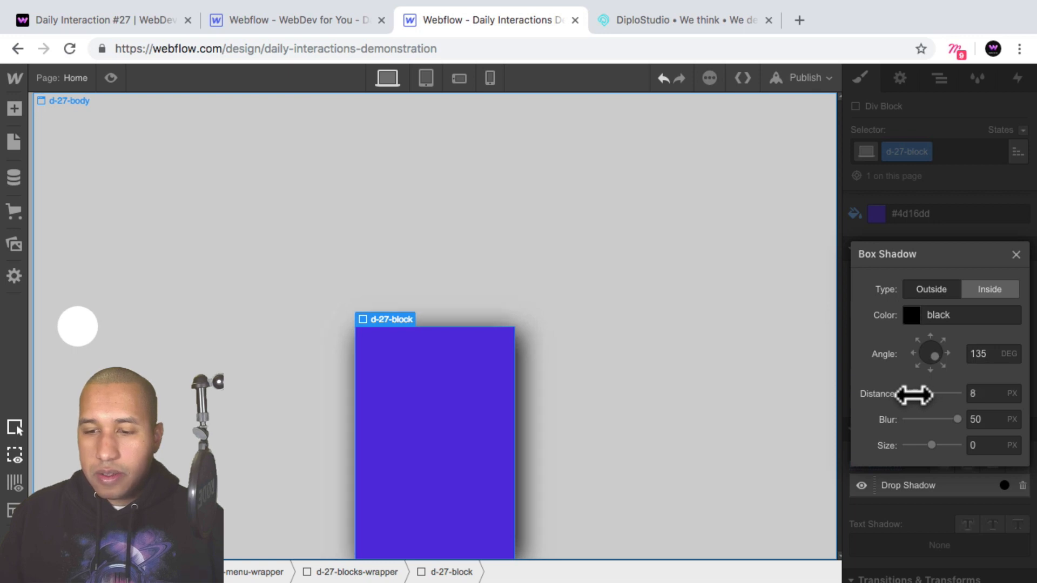
Switch to the original Daily Interaction 27 project, examine the drop shadow settings of its d-27-block, and return to the demonstration project.
click(289, 24)
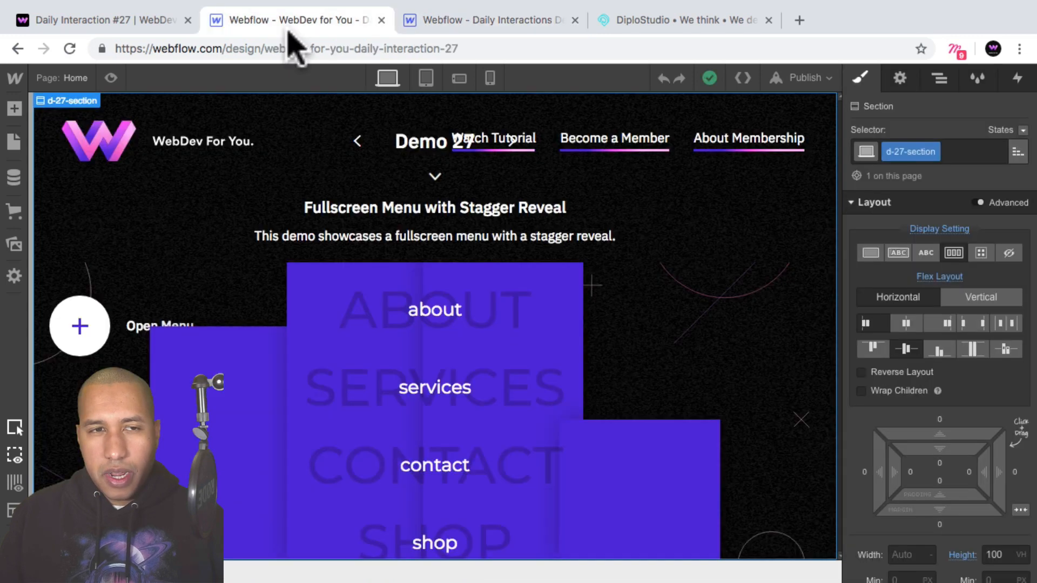
click(265, 383)
scroll(1019, 316, down, 10)
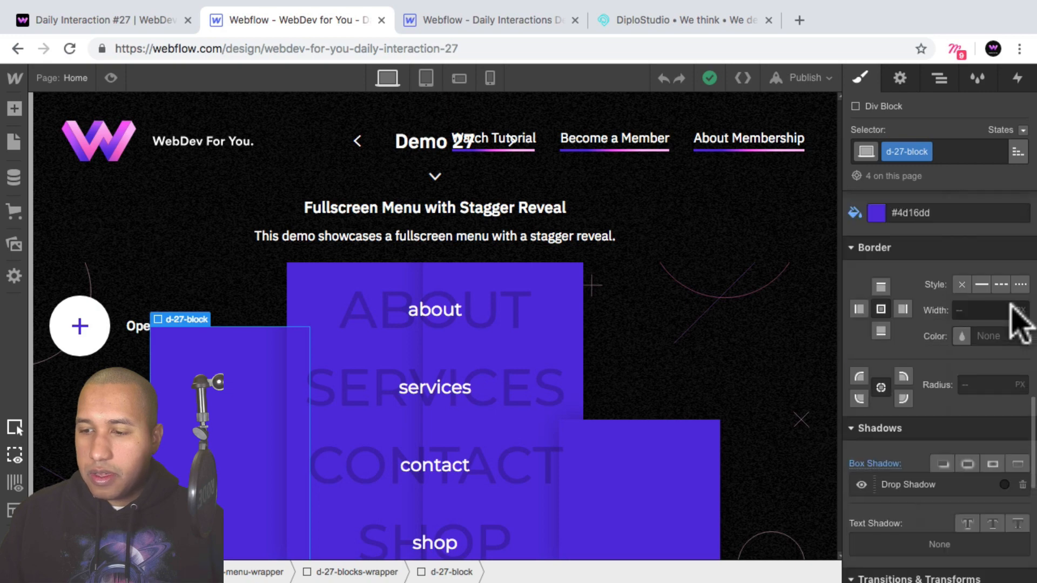
click(921, 467)
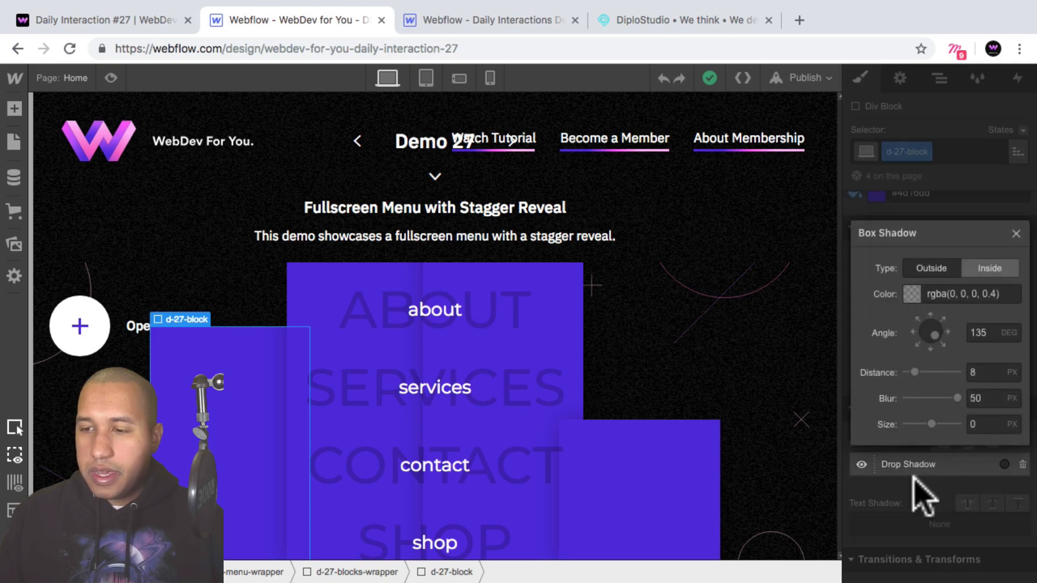
click(912, 476)
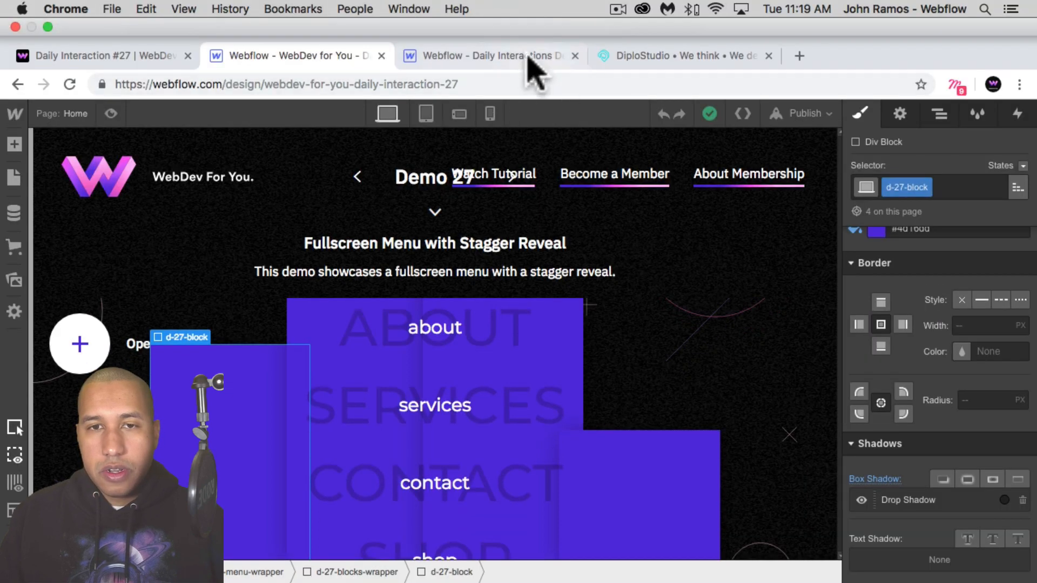
click(528, 56)
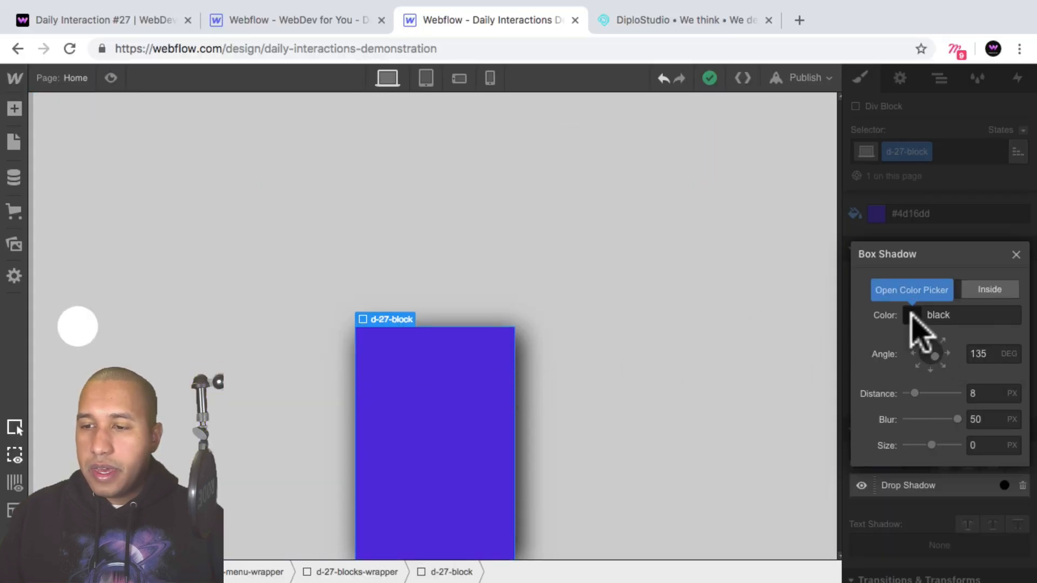
Set the opacity of the d-27-block's black drop shadow color to 40%.
click(913, 317)
click(986, 363)
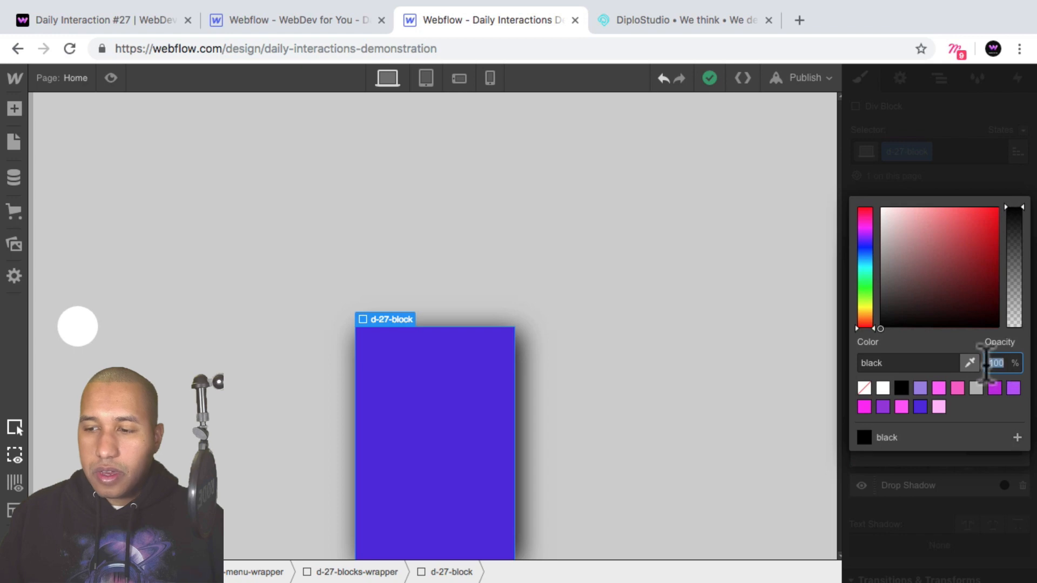
text(40)
key(Return)
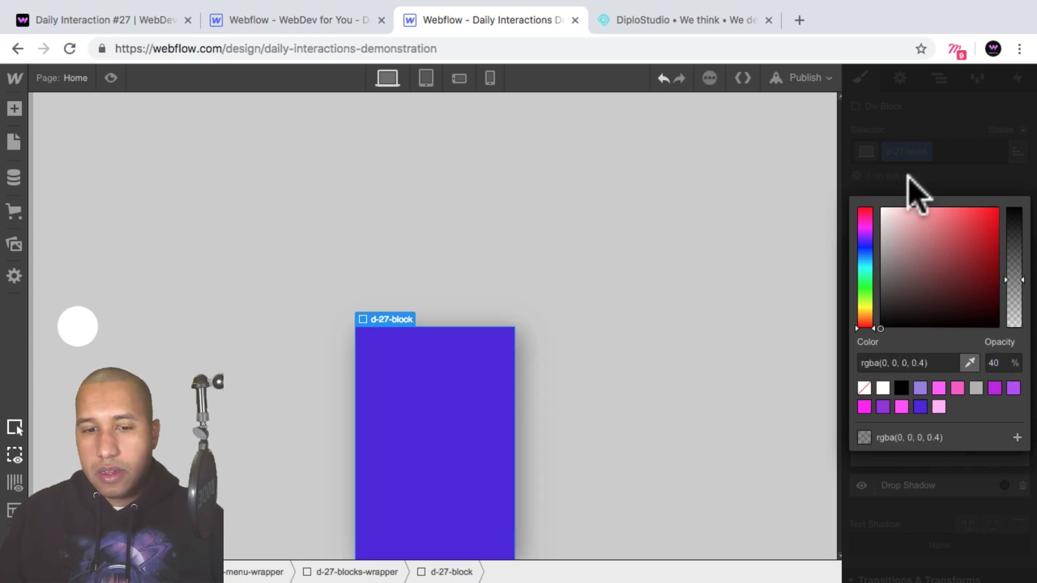
click(918, 194)
click(472, 440)
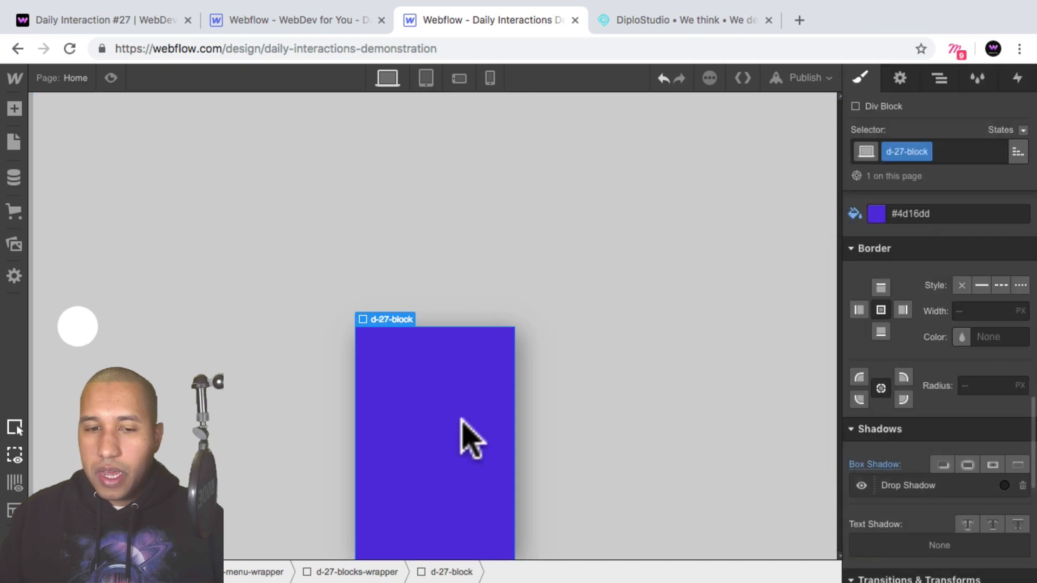
Copy the d-27-block and paste three duplicates of it into the d-27-blocks-wrapper.
click(940, 81)
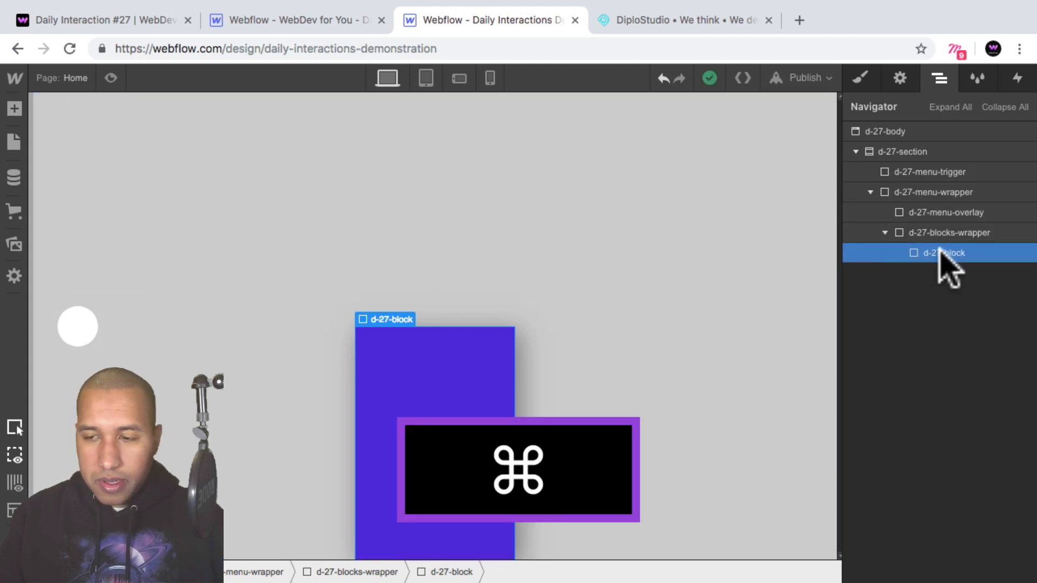
key(super+c)
click(951, 232)
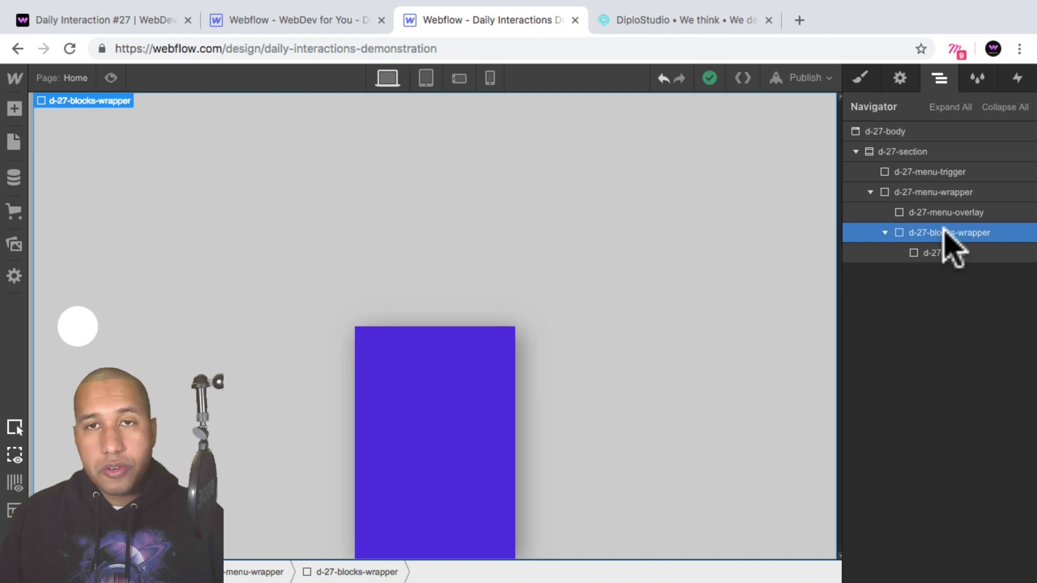
key(super)
key(super+v)
key(super+v)
key(super+v)
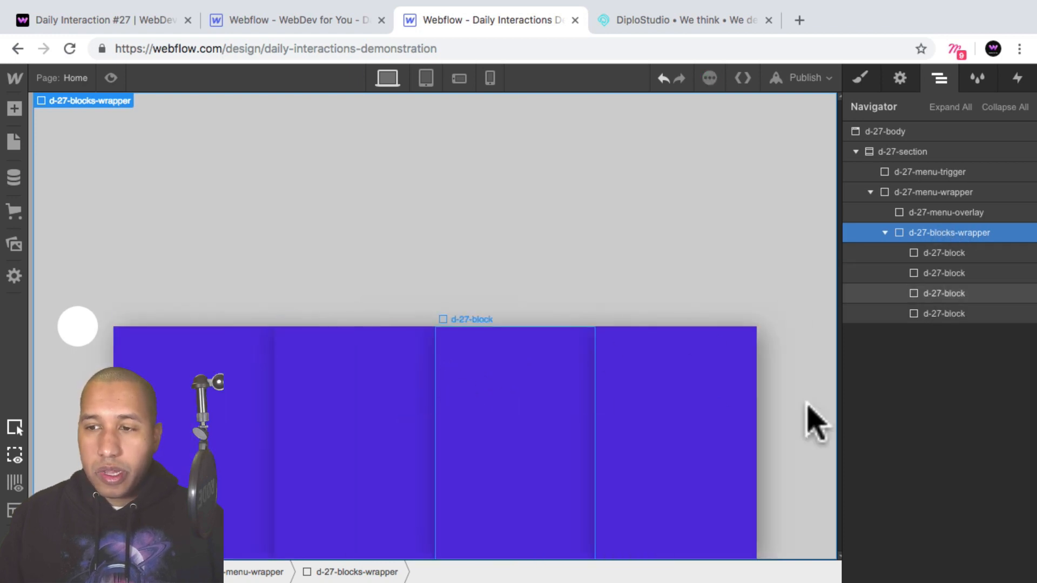
Add the combo class "two" to the second d-27-block and set its height to 80%.
click(382, 386)
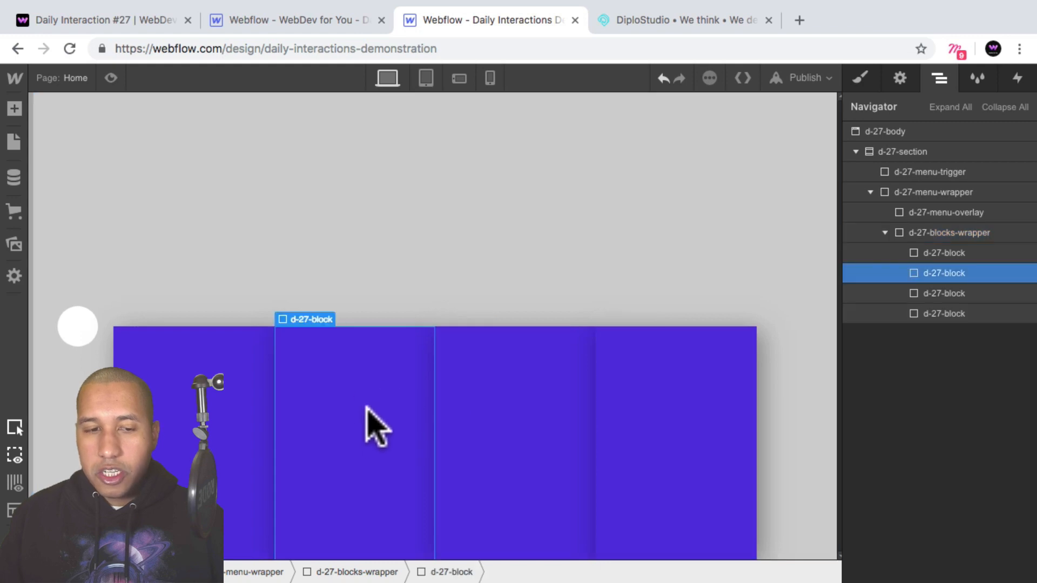
click(860, 80)
click(958, 151)
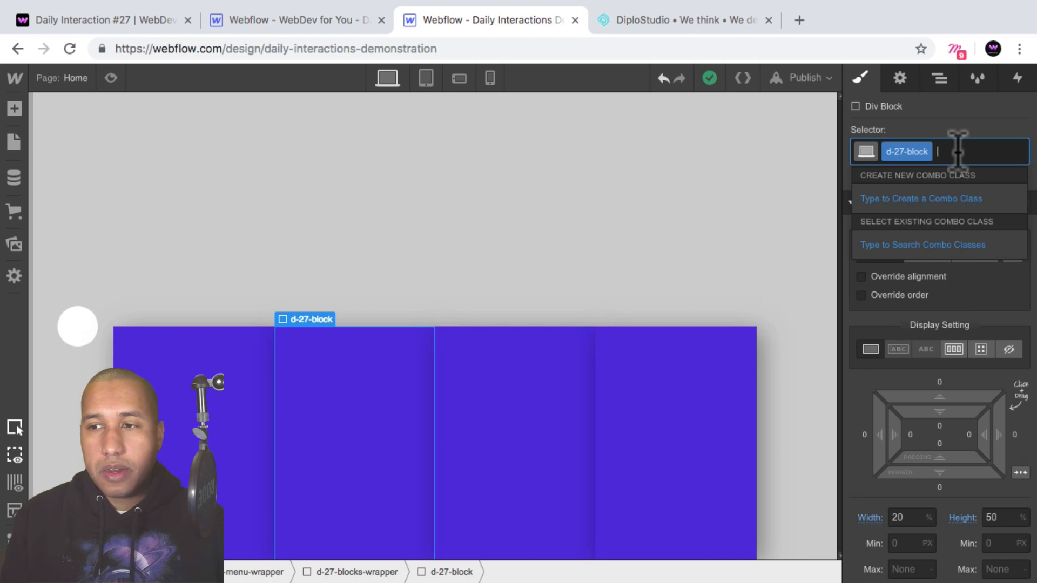
text(two)
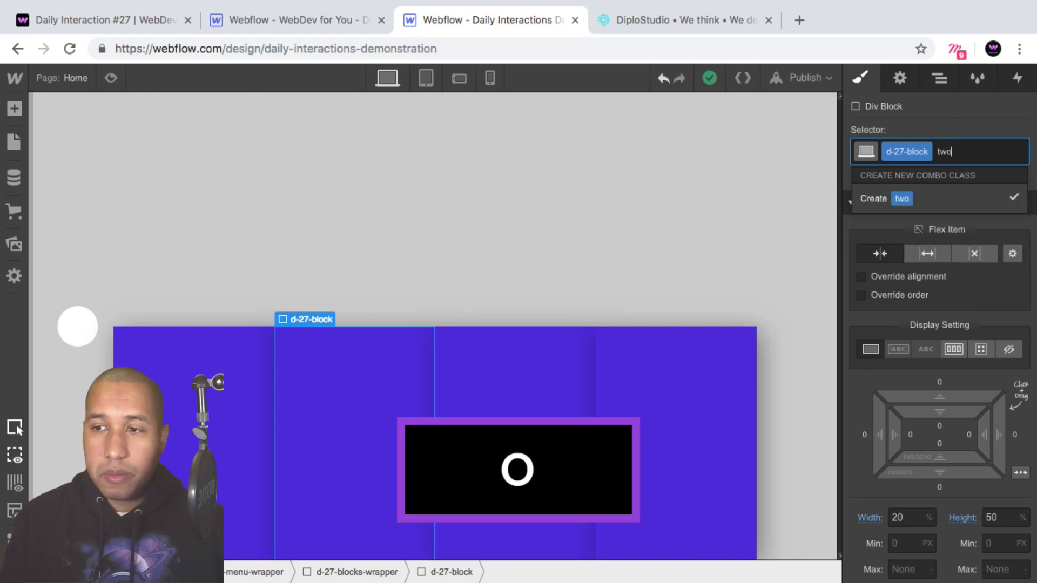
key(Return)
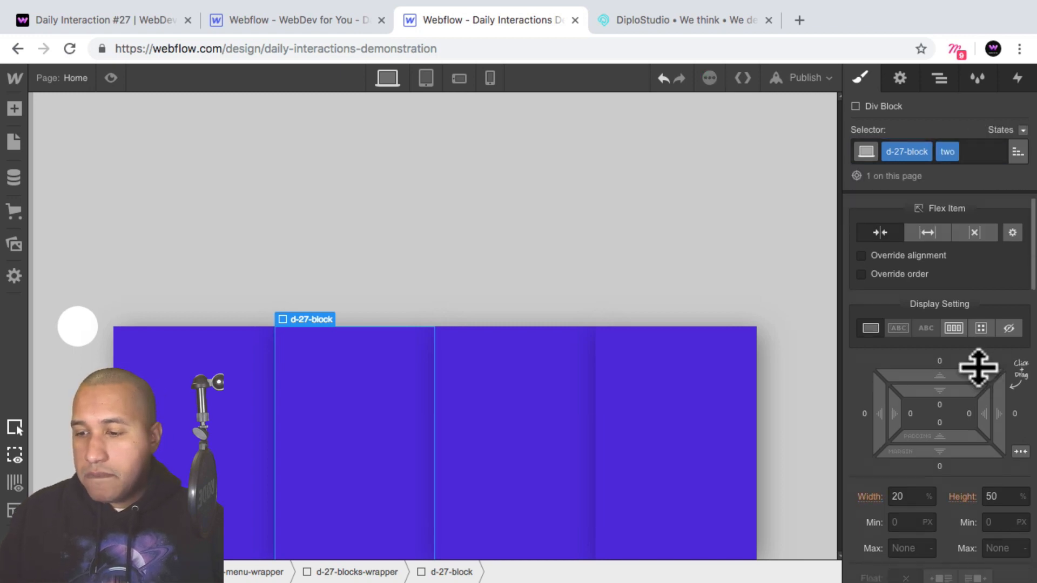
scroll(979, 365, down, 2)
click(1002, 476)
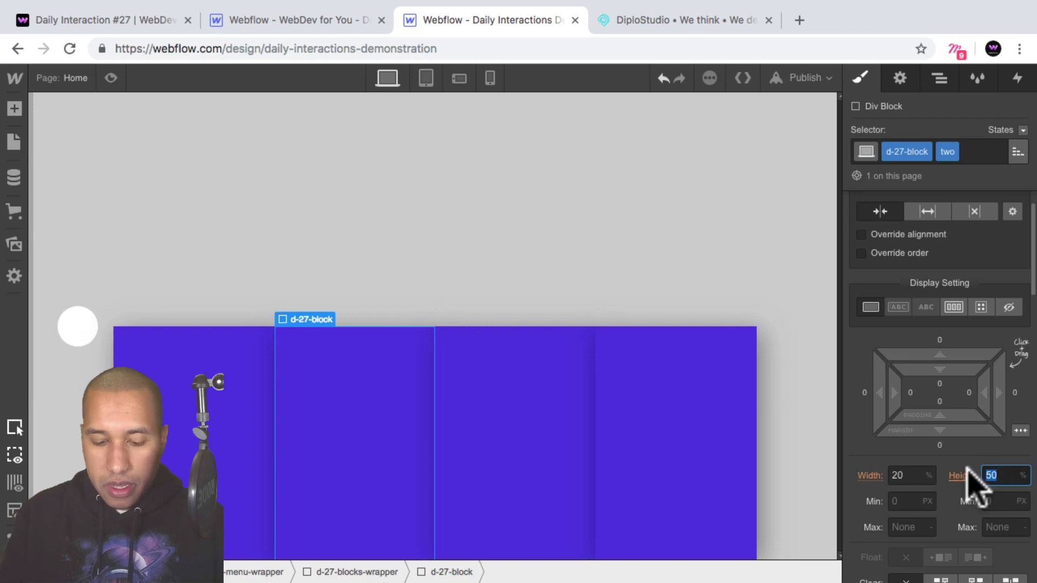
text(80)
key(Return)
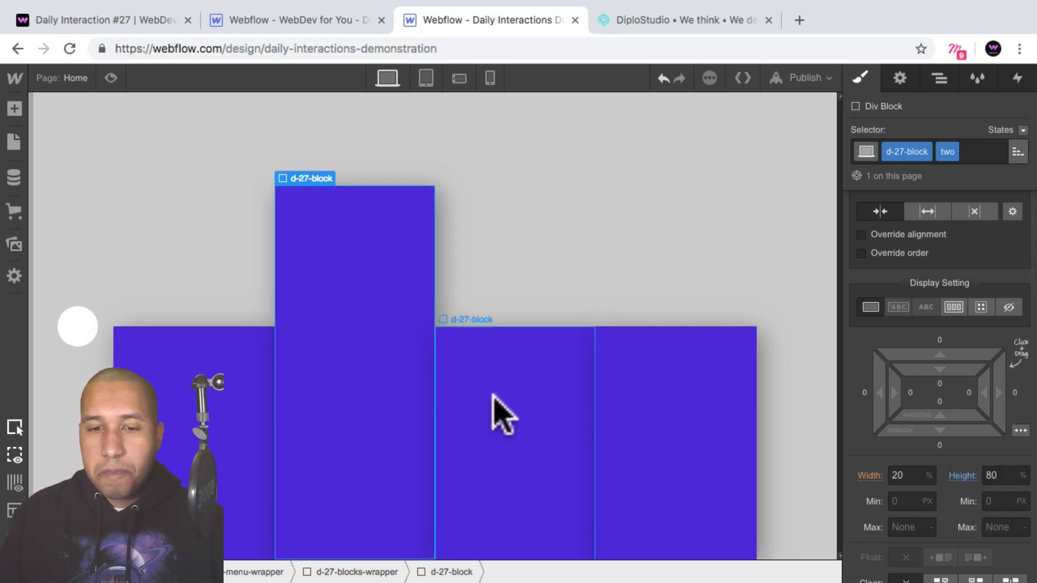
Add the combo class "three" to the third d-27-block and set its height to 70%.
click(493, 395)
click(989, 152)
text(three)
key(Return)
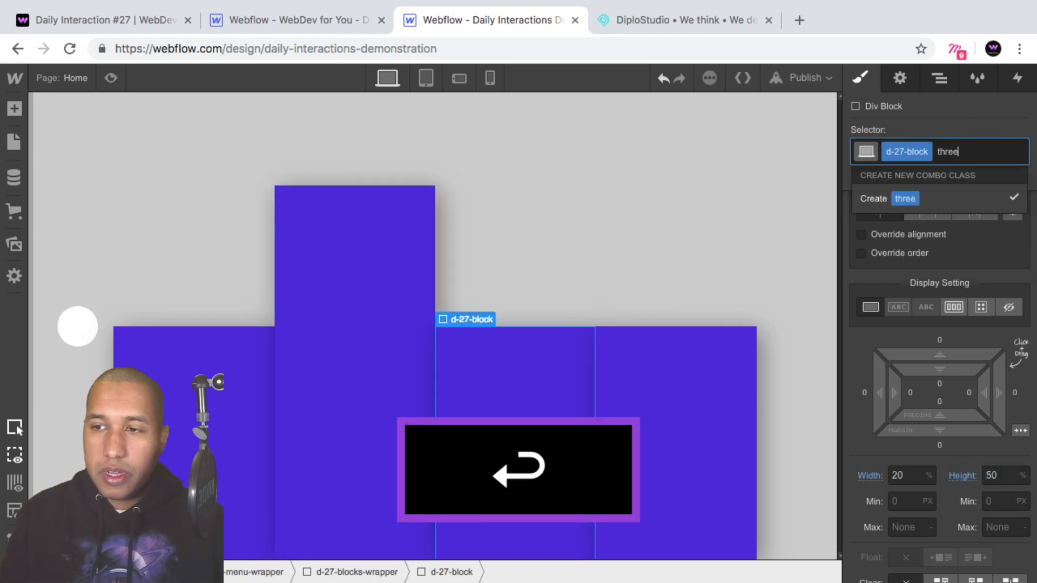
click(996, 476)
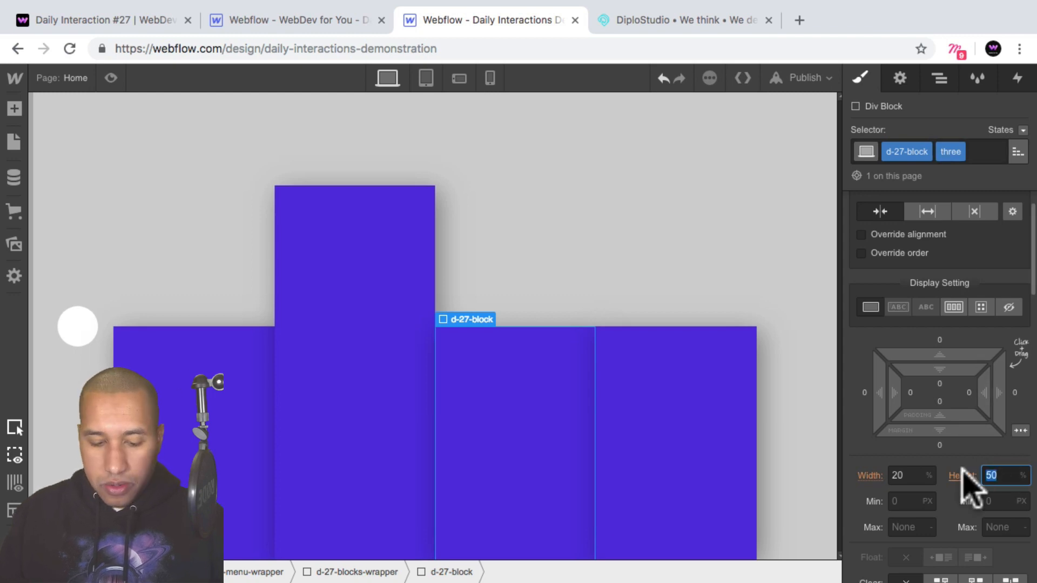
text(70)
key(Return)
Add the combo class "four" to the fourth d-27-block and set its height to 30%.
click(669, 432)
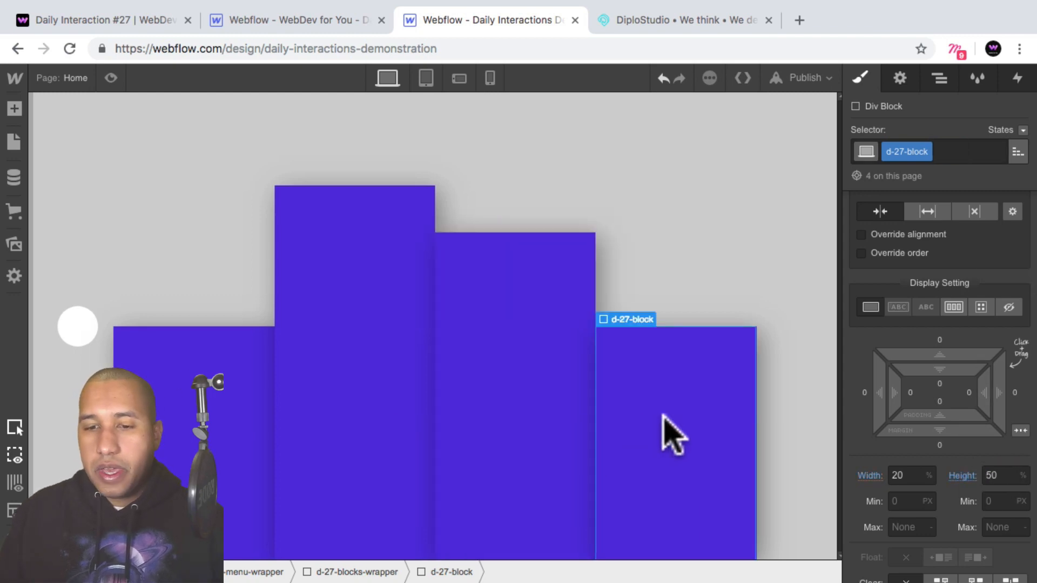
click(978, 152)
text(four)
key(Return)
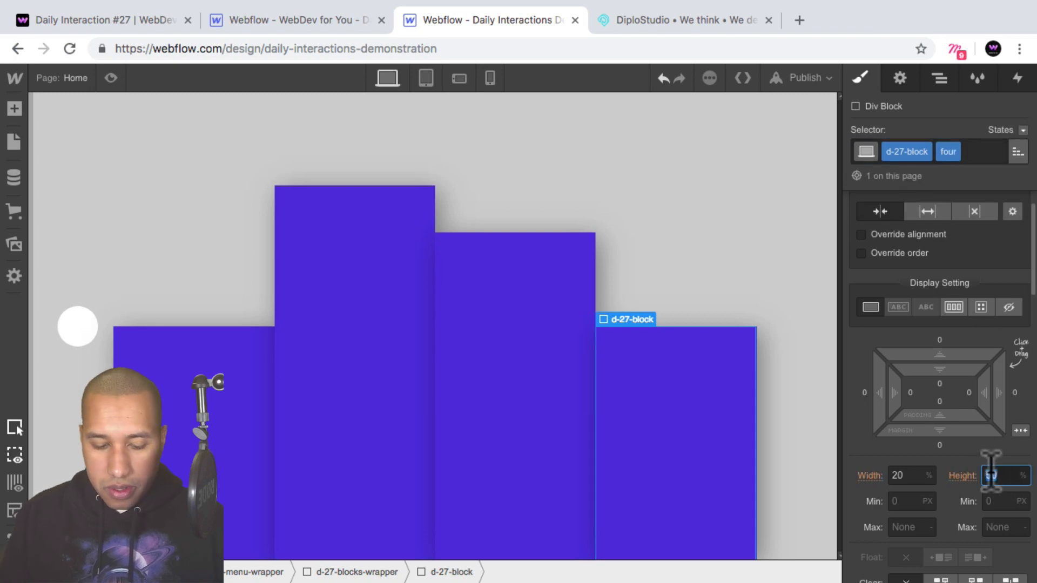
text(30)
key(Return)
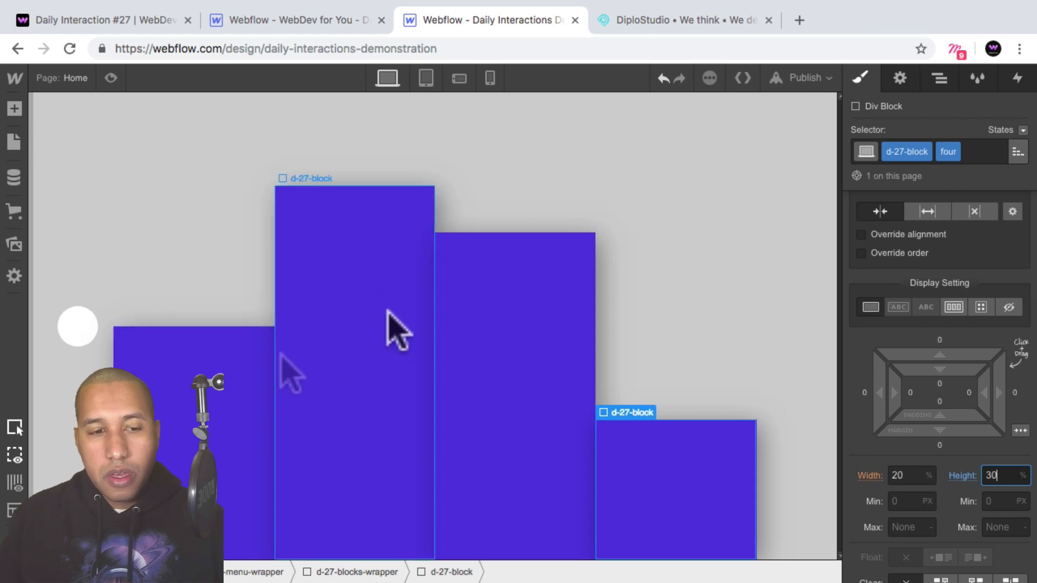
click(299, 355)
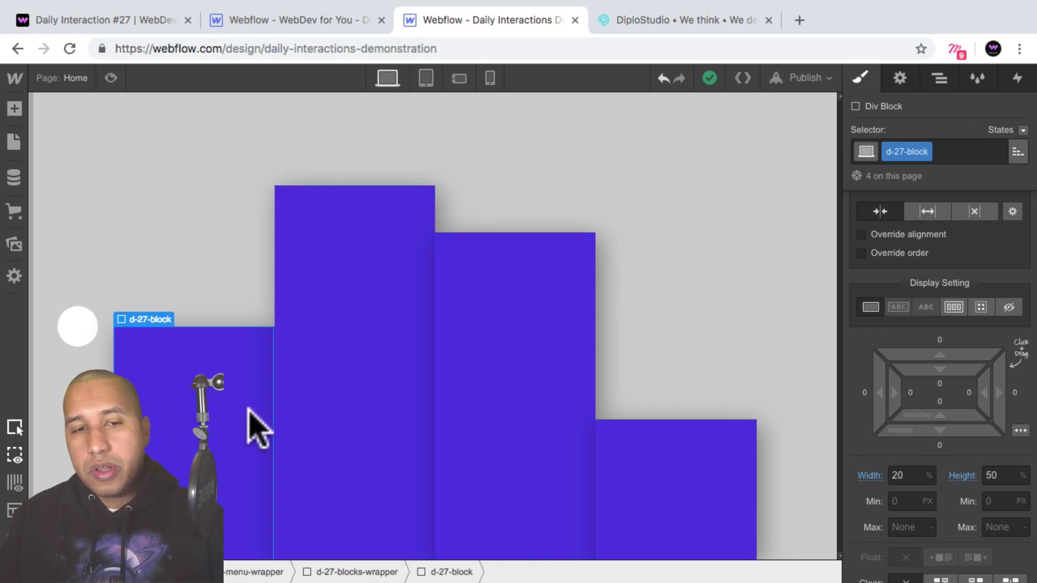
Set the left and right margins of the base d-27-block class to -15 so that the blocks overlap.
click(503, 411)
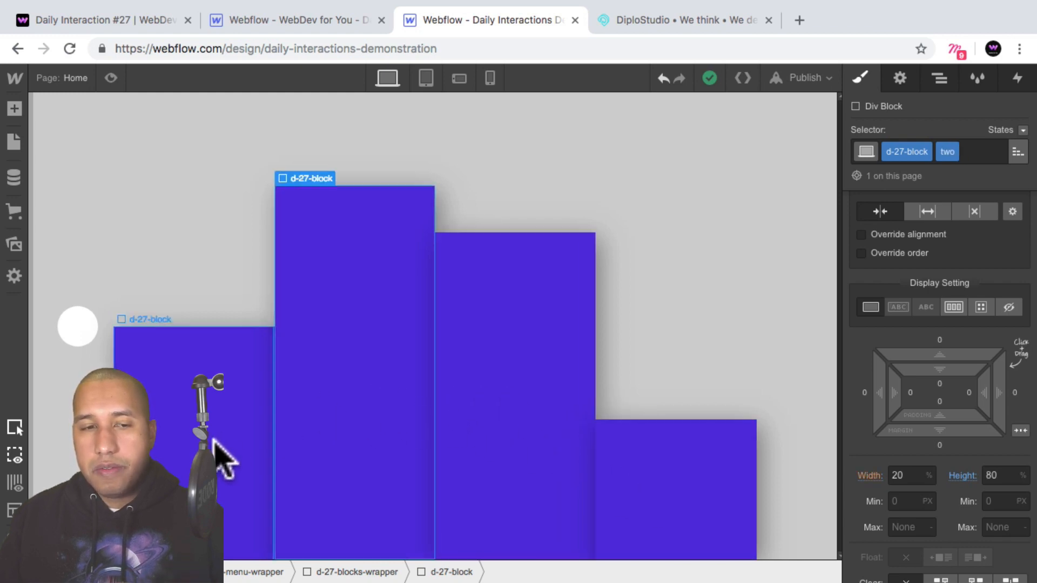
click(222, 456)
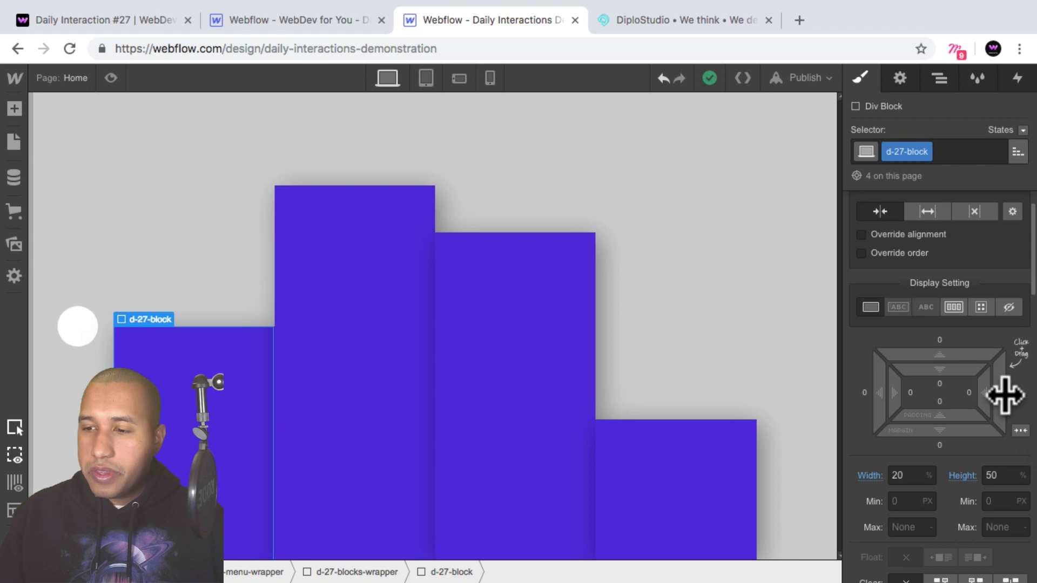
key(alt)
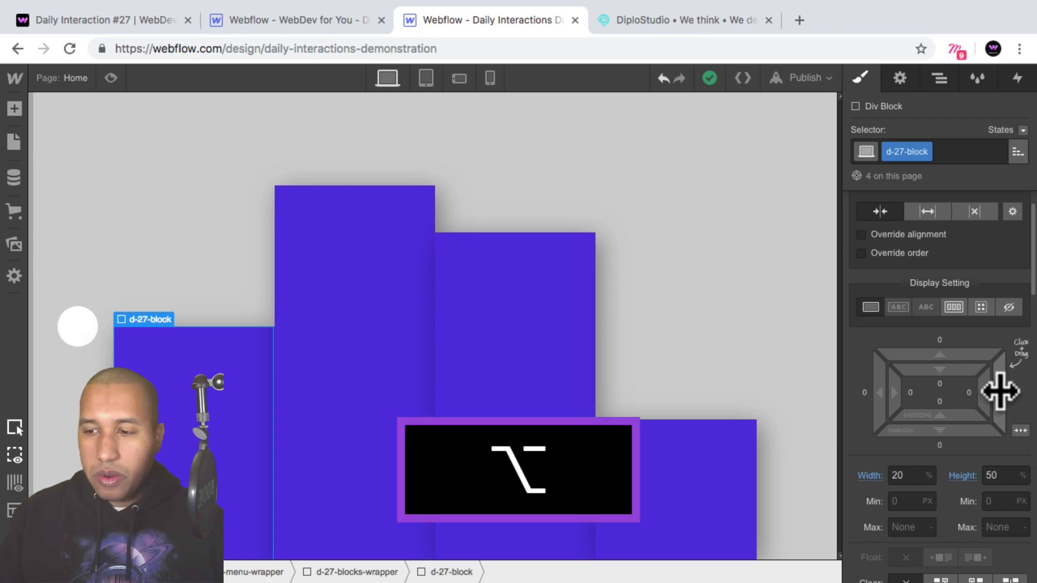
drag(1000, 393, 966, 389)
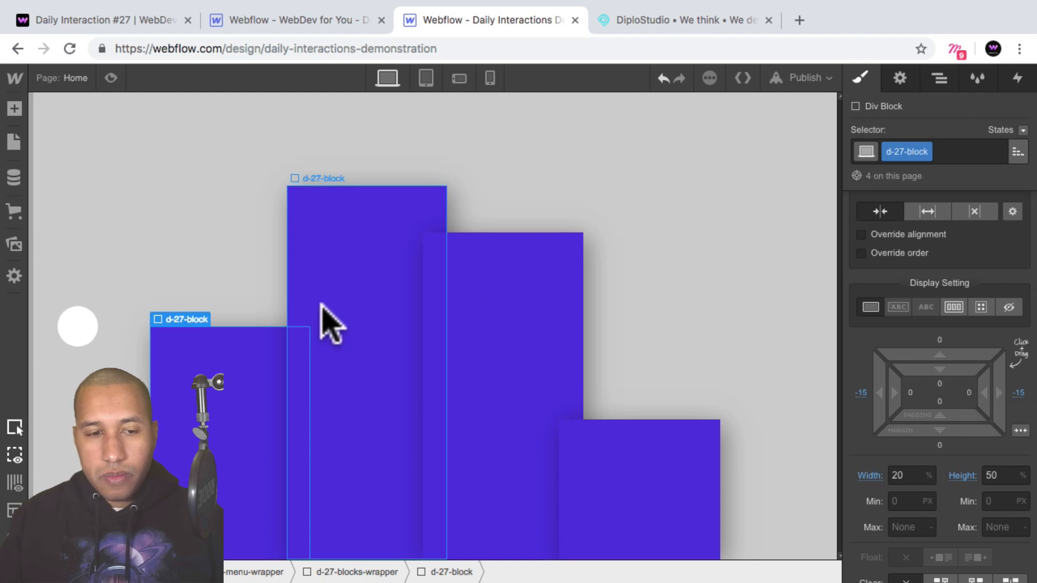
click(330, 324)
click(546, 463)
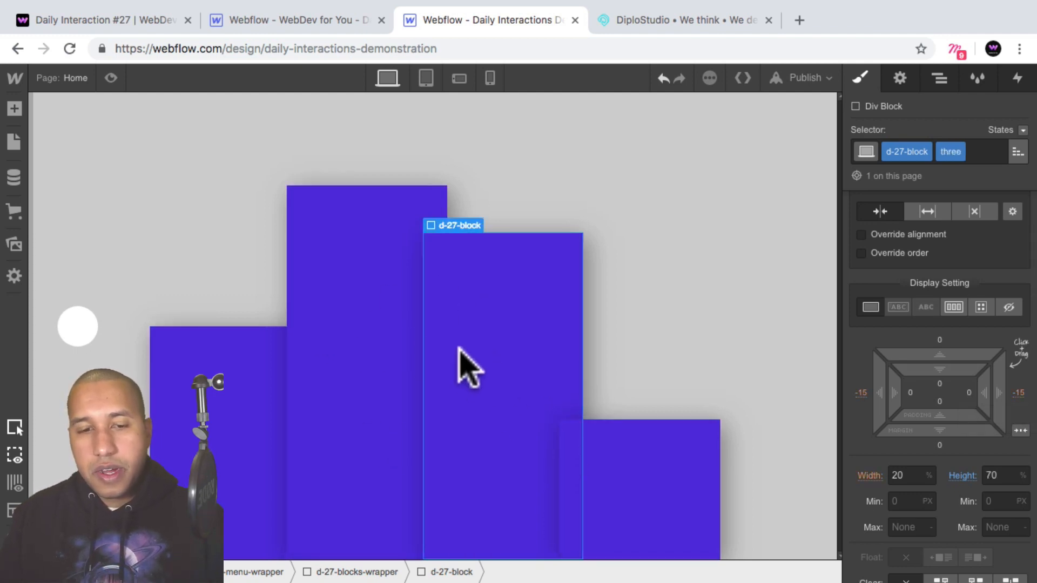
click(274, 439)
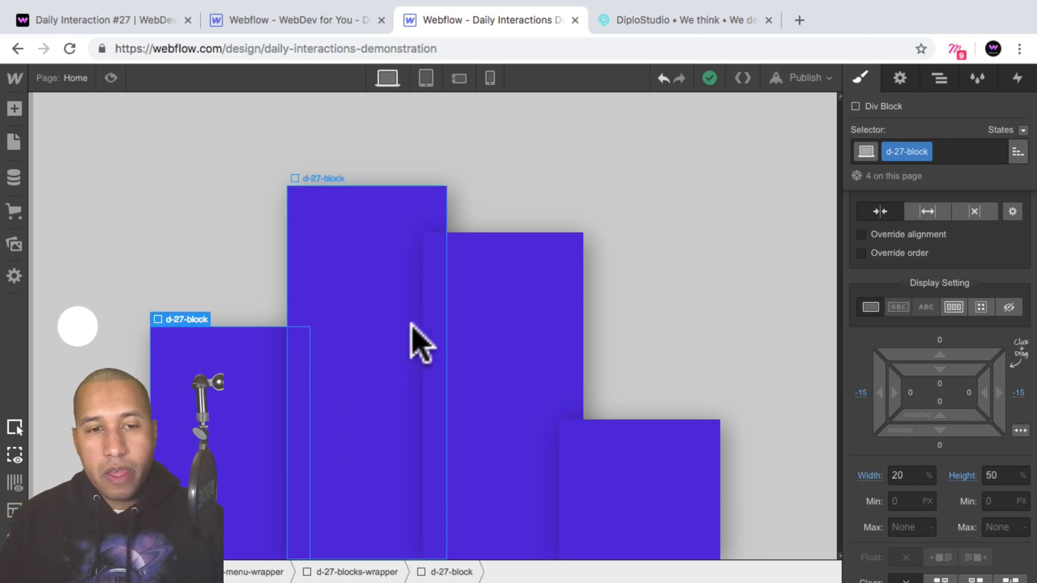
click(471, 330)
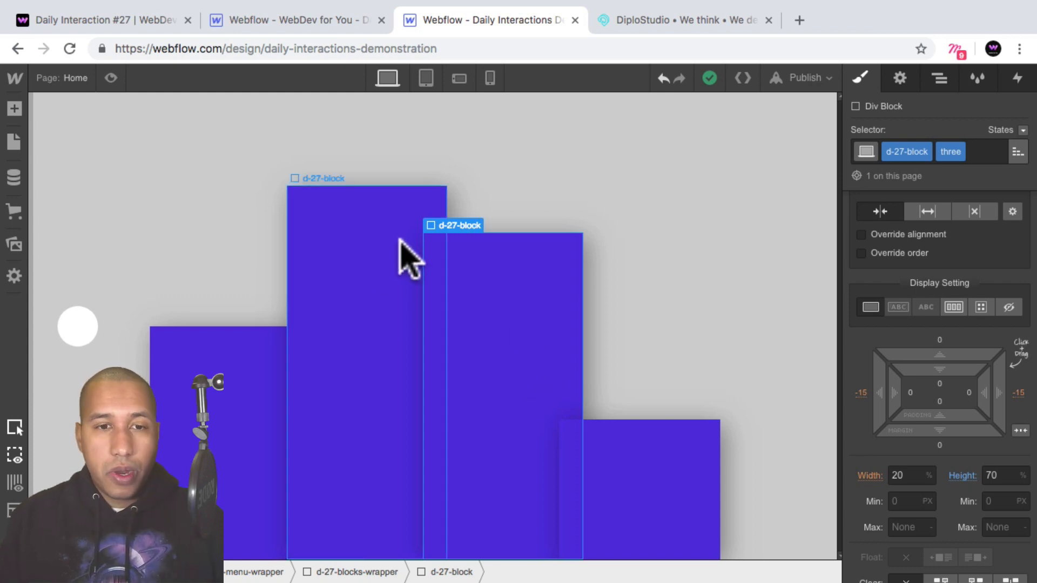
Add a new div block inside the d-27-menu-wrapper, after the d-27-blocks-wrapper.
click(939, 79)
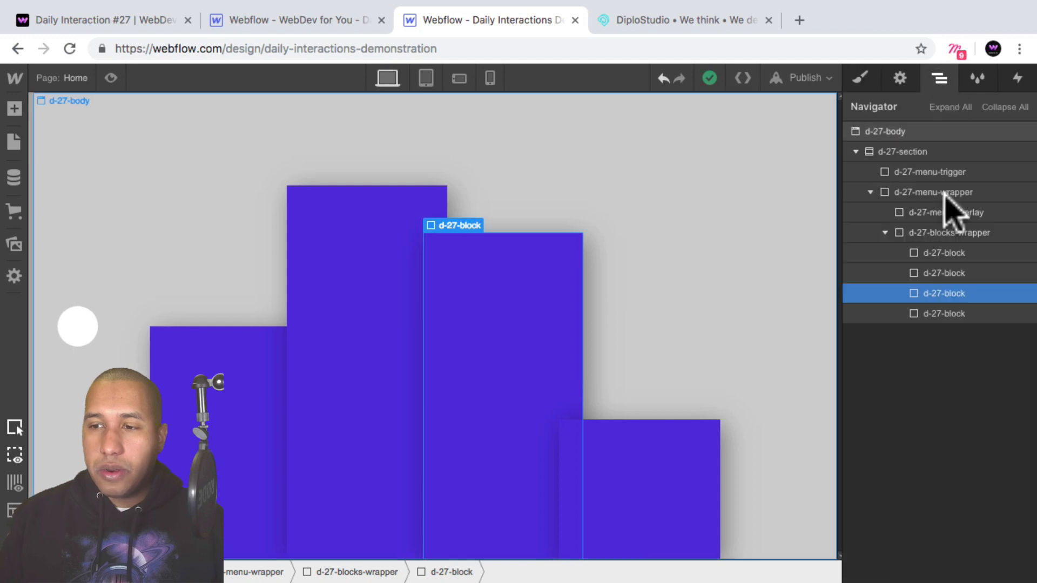
click(943, 191)
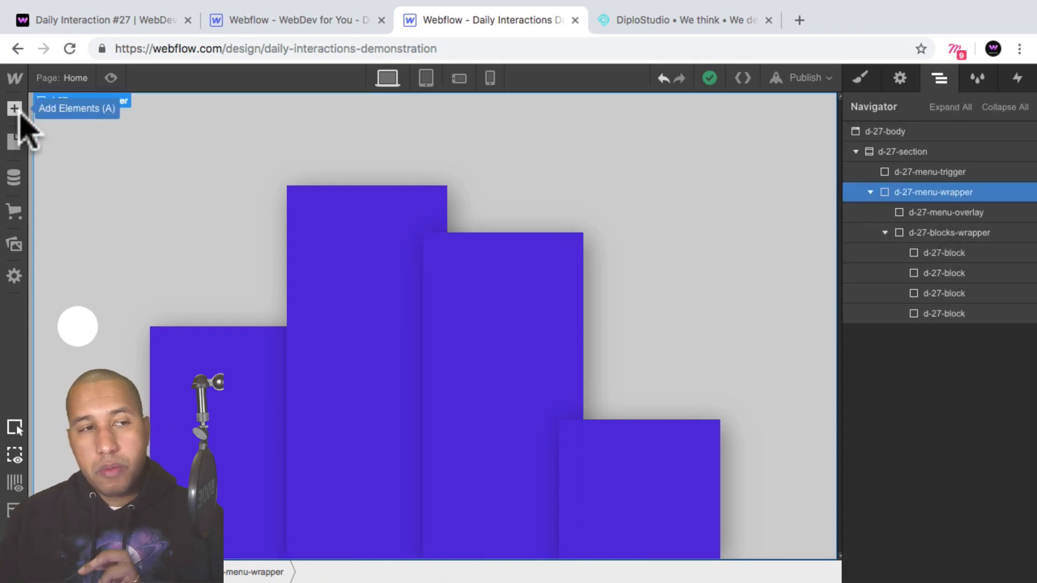
click(15, 108)
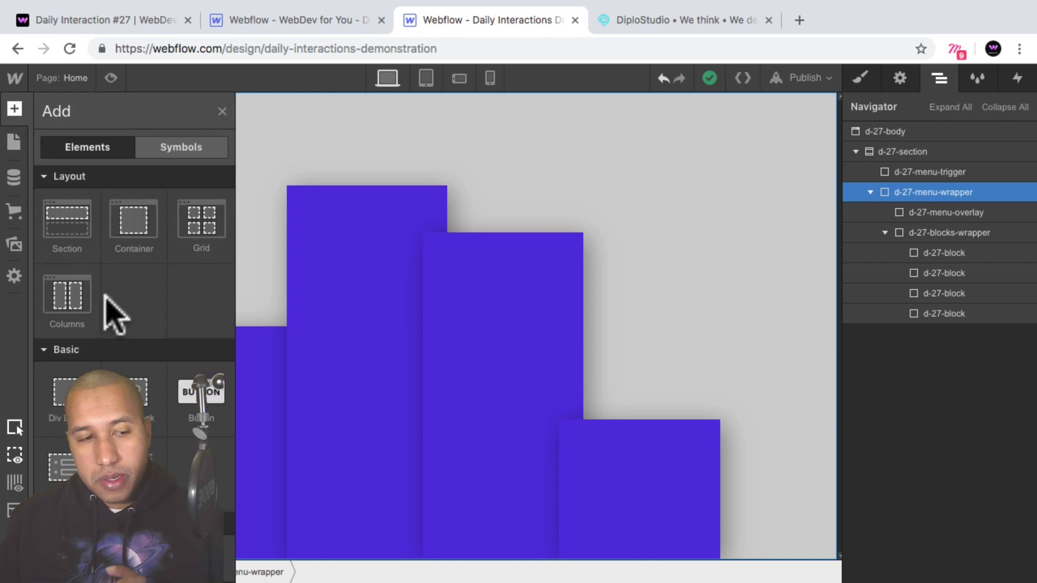
scroll(108, 324, down, 1)
click(69, 359)
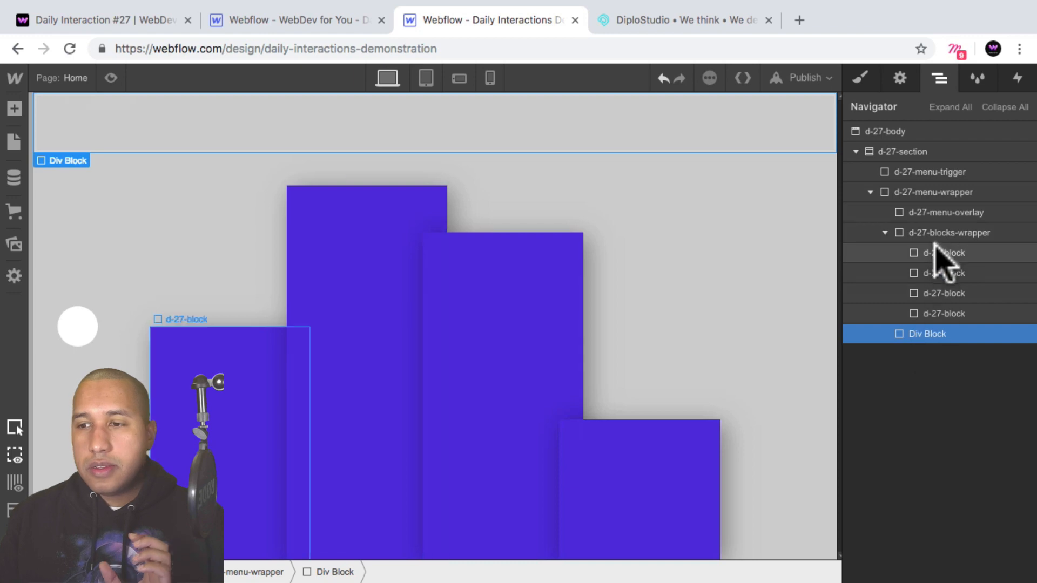
Give the d-27-menu-wrapper a horizontal flex layout with its children centered on both axes.
click(943, 194)
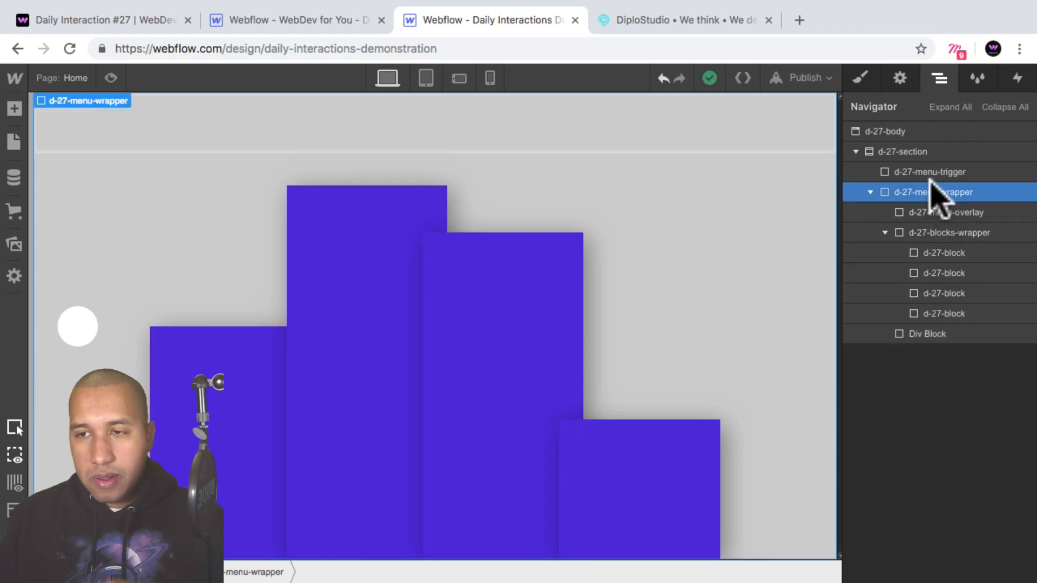
click(860, 79)
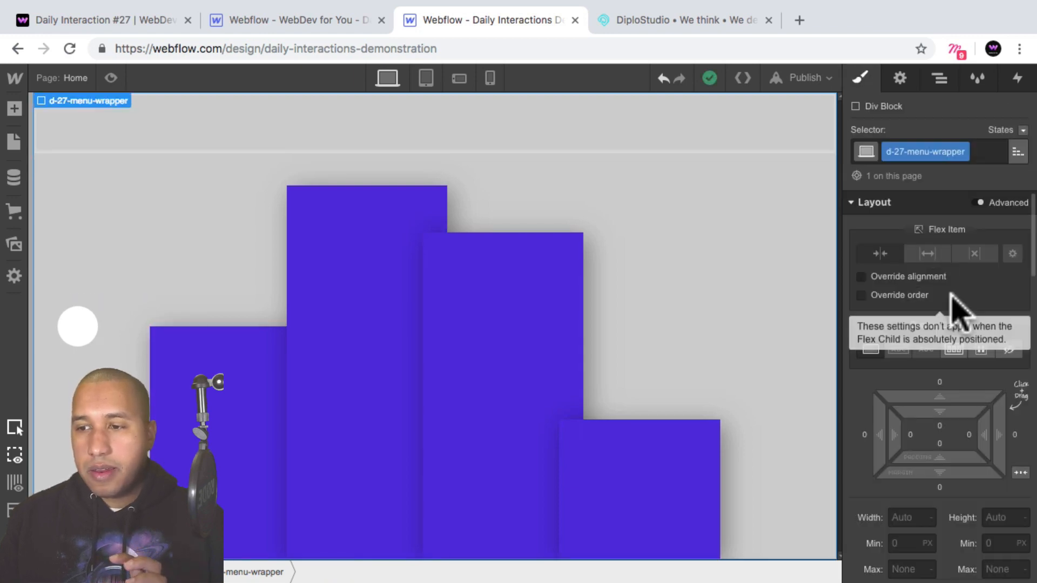
click(954, 350)
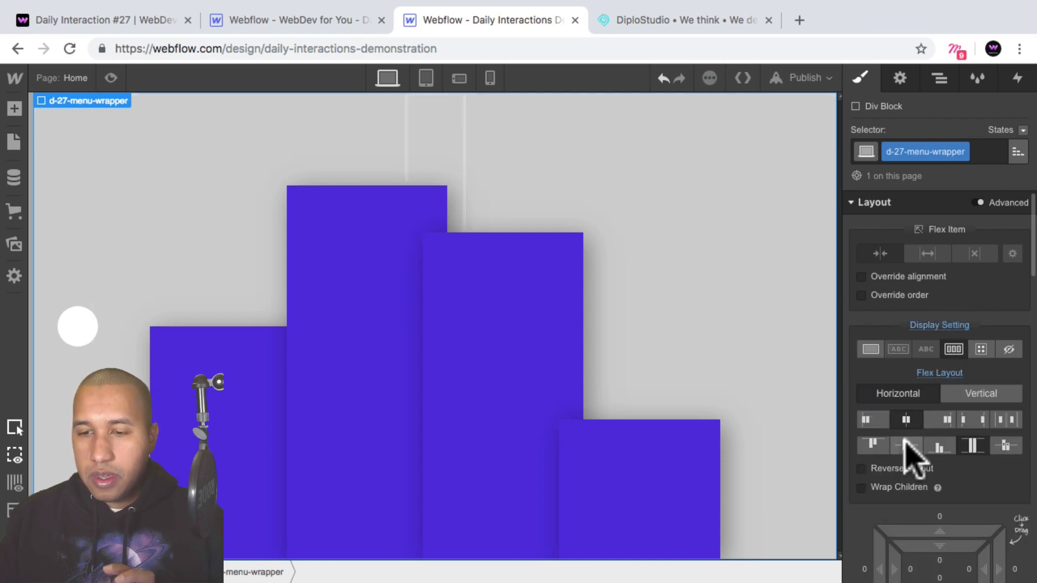
click(906, 446)
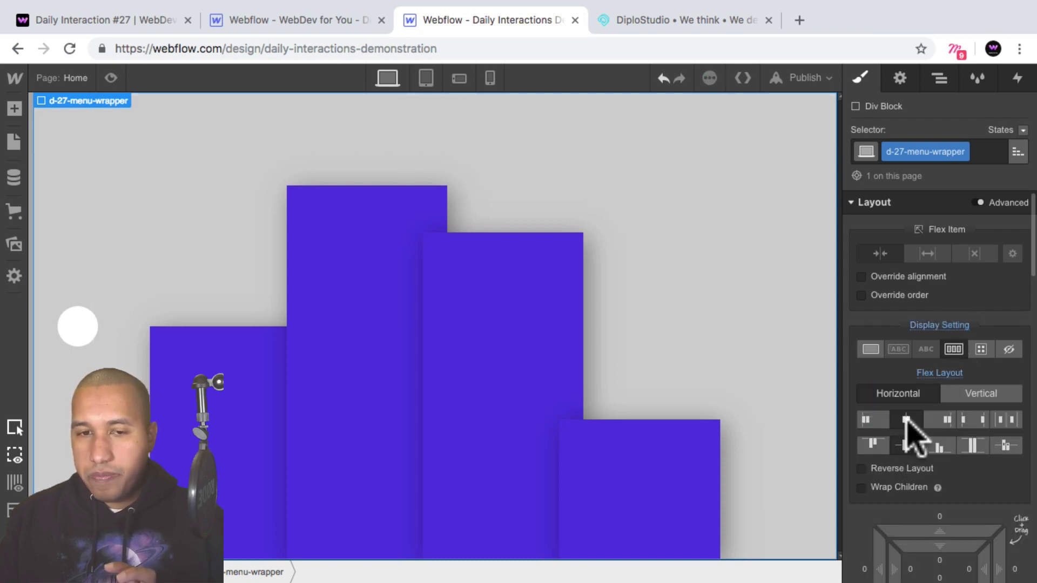
Assign the new class "d-27-menu-item-wrapper" to the unnamed div block in the d-27-menu-wrapper.
click(939, 78)
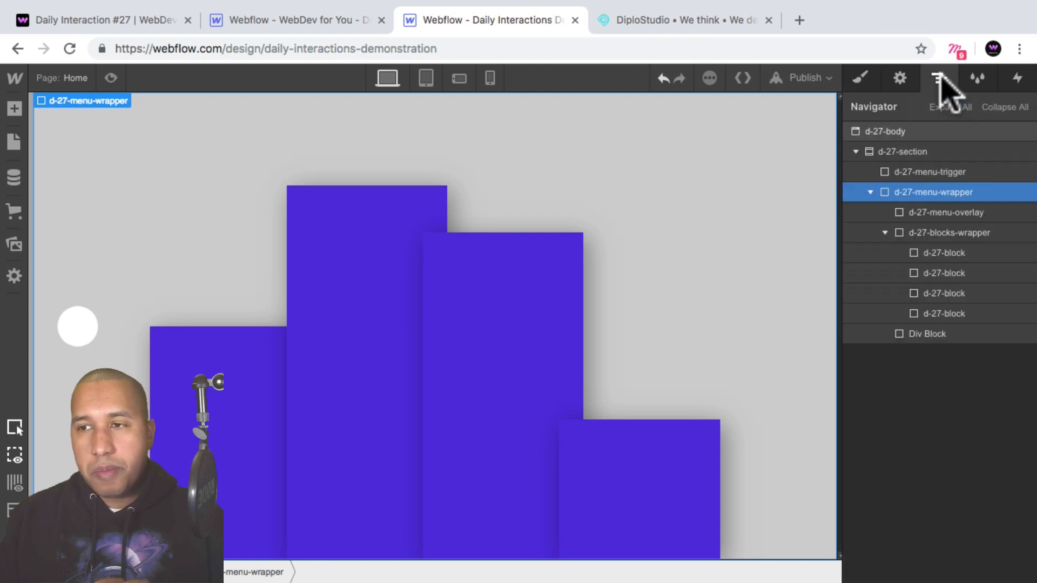
click(936, 334)
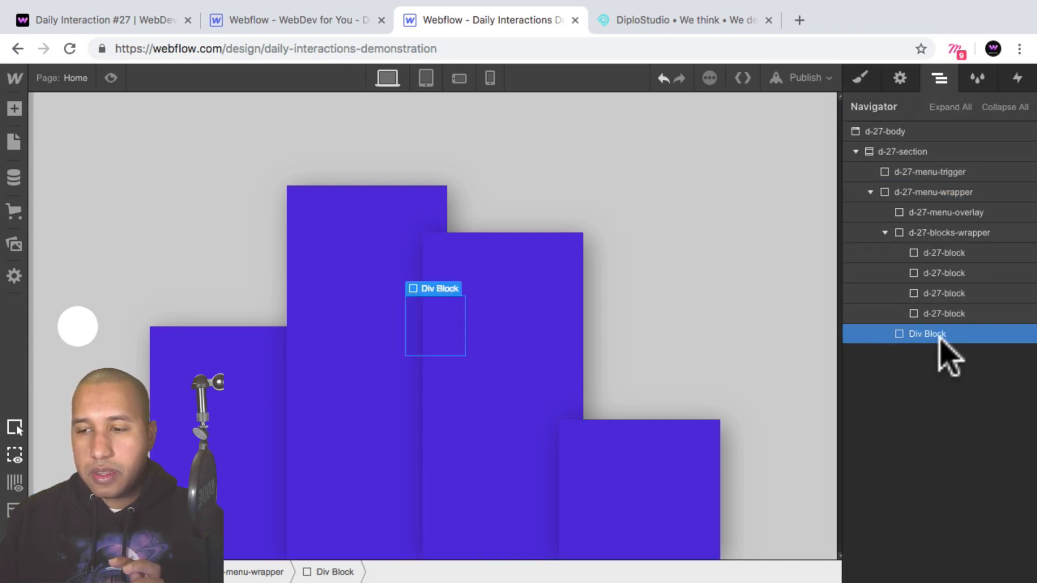
click(860, 79)
click(918, 152)
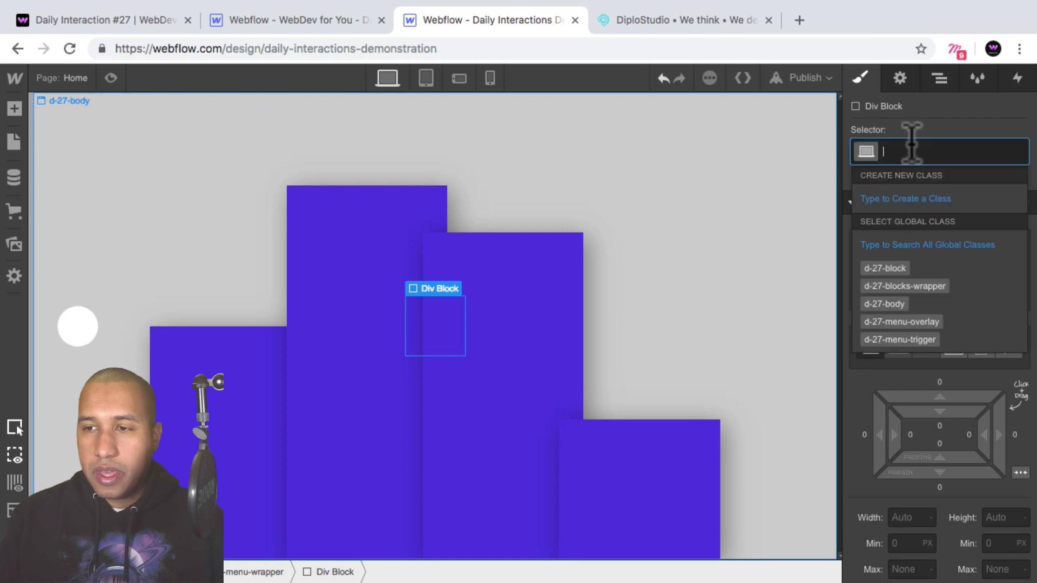
text(d-27-)
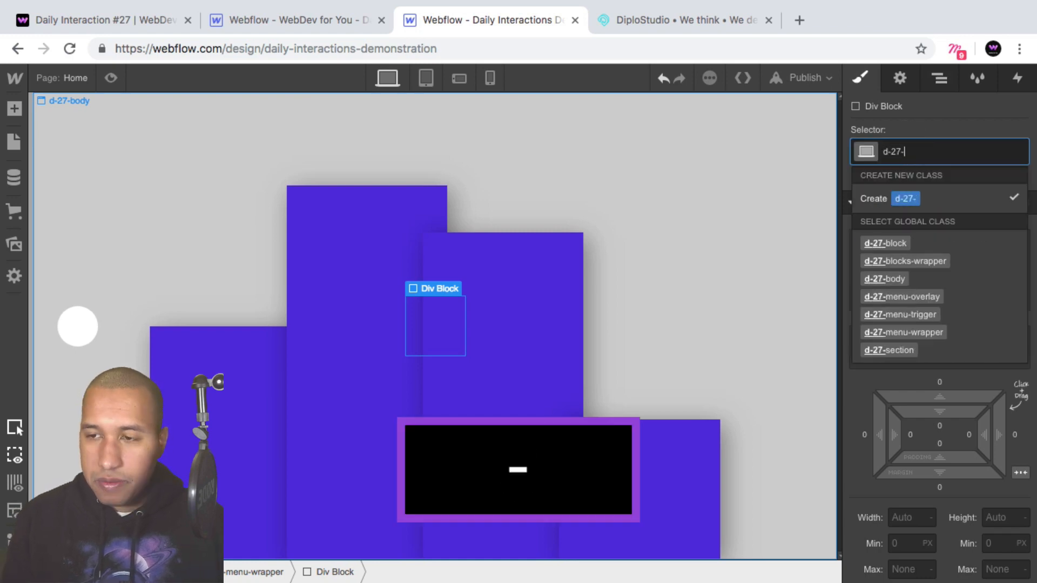
text(menu-item-wrapper)
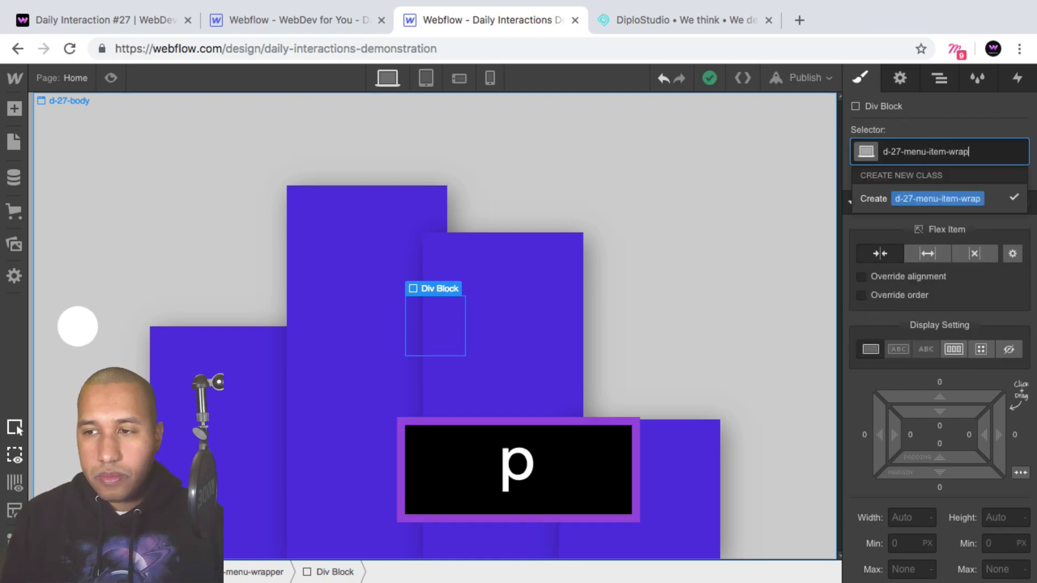
key(Return)
Set the d-27-menu-item-wrapper to relative position and a vertical flex layout centered on both axes.
scroll(924, 351, down, 5)
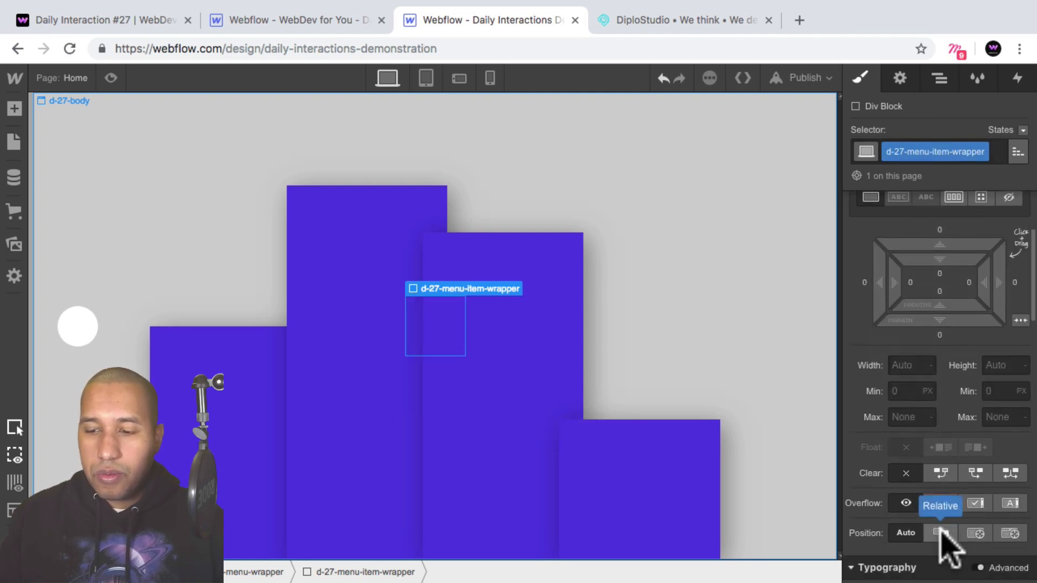
click(940, 532)
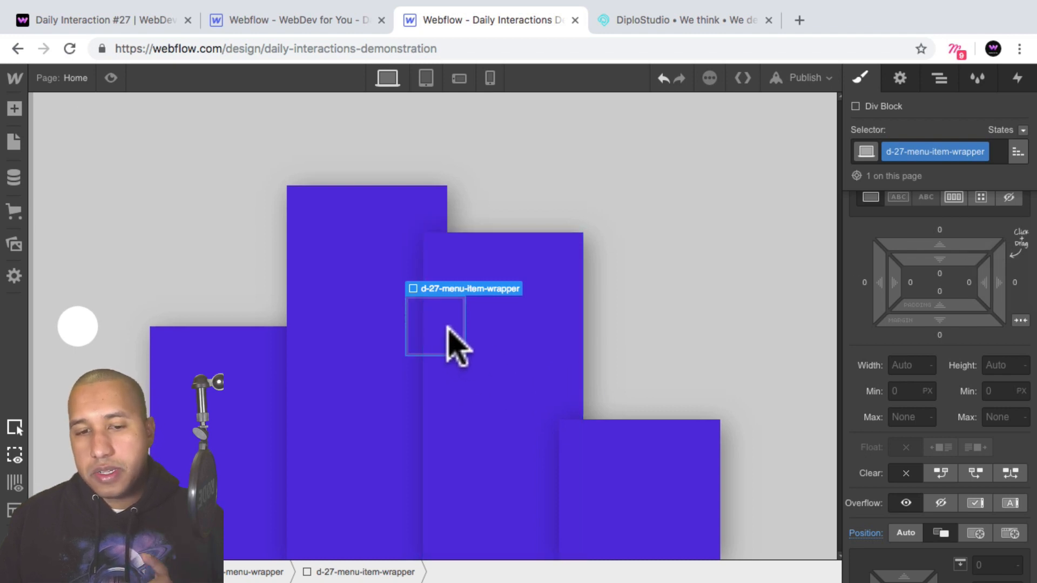
scroll(997, 348, up, 3)
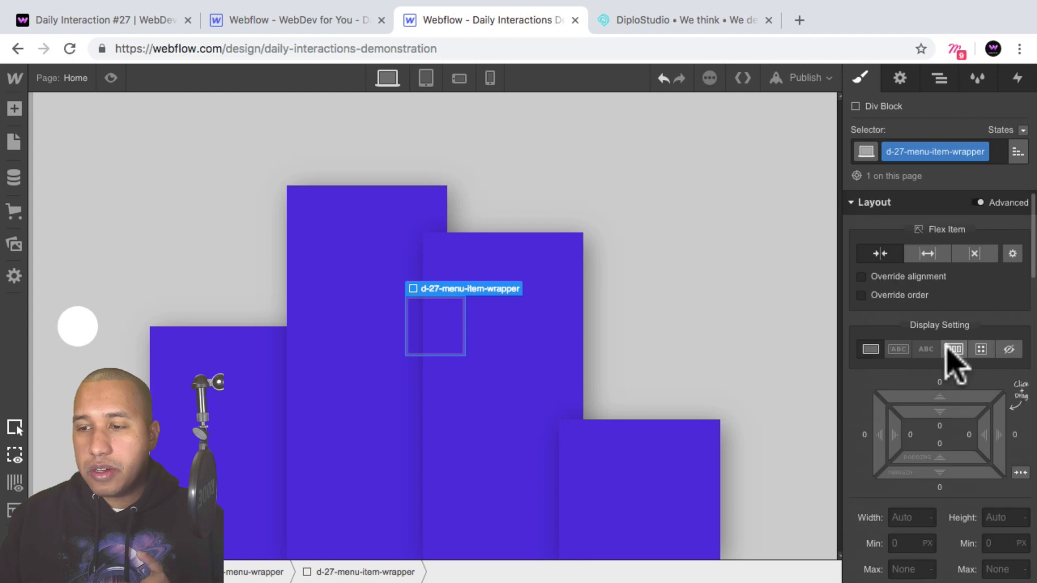
click(954, 349)
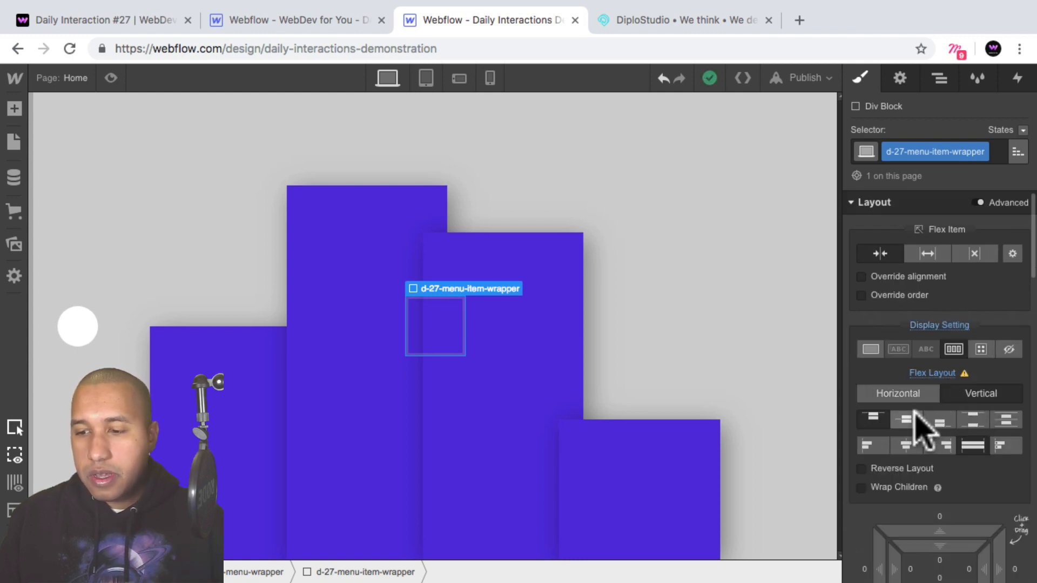
click(908, 427)
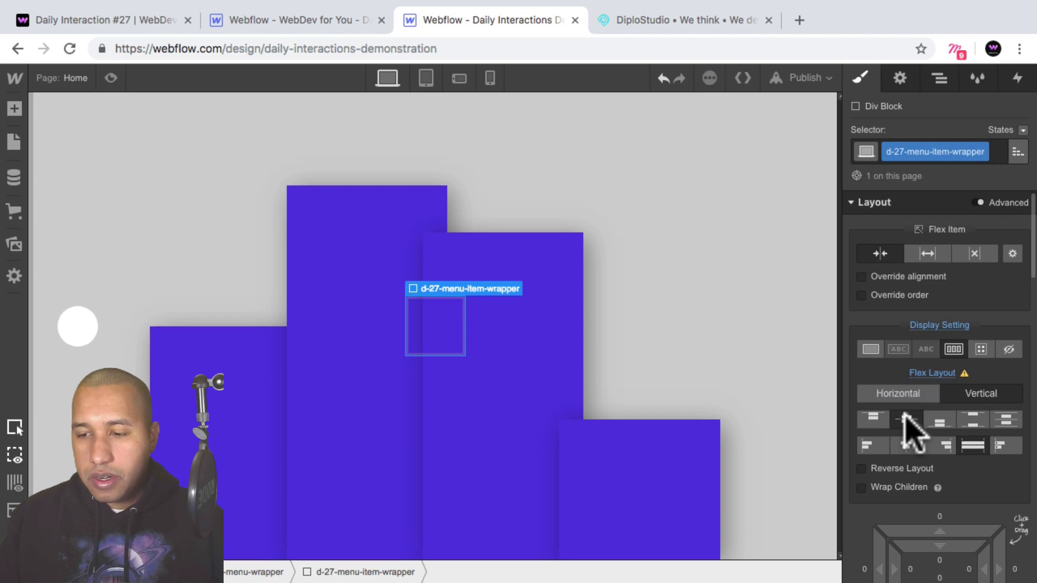
click(908, 448)
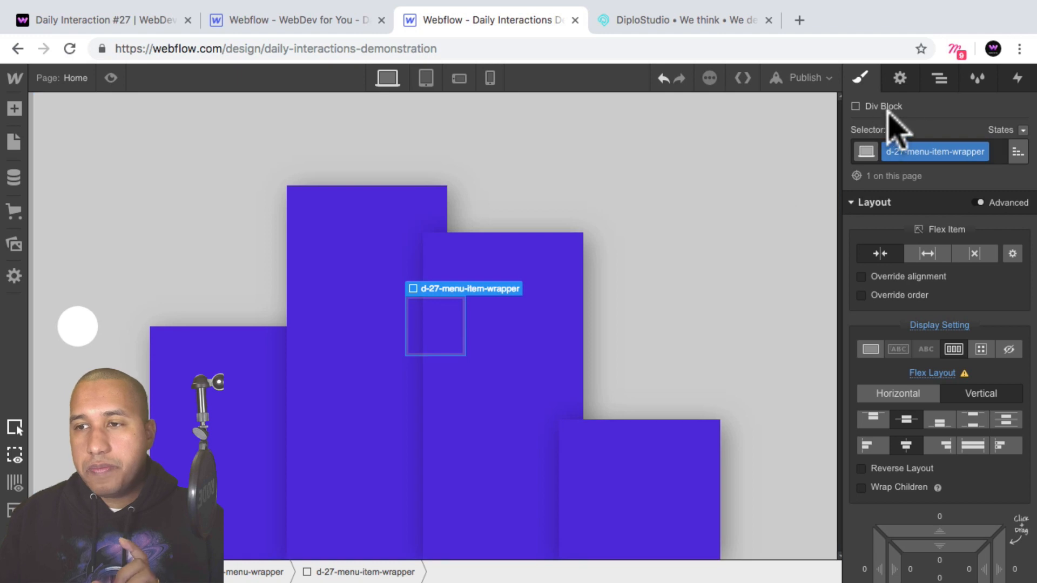
Change the HTML tag of the d-27-menu-item-wrapper to Nav.
click(900, 79)
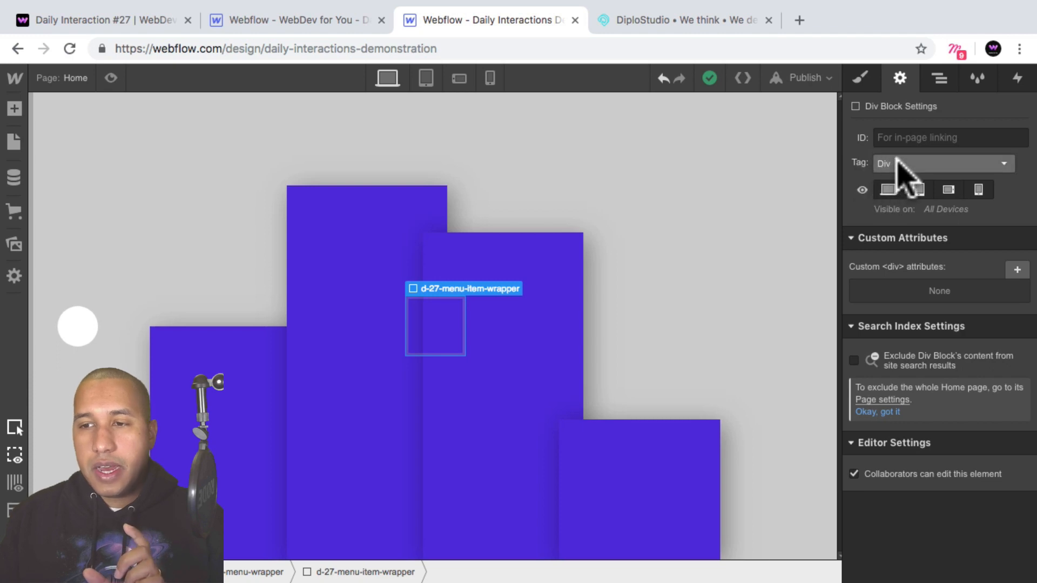
click(896, 163)
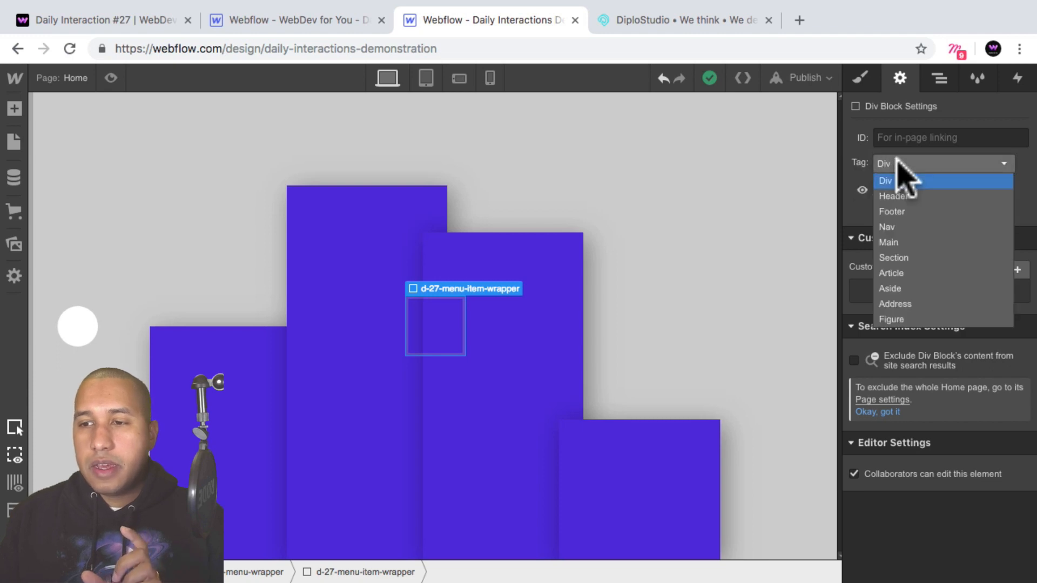
click(907, 227)
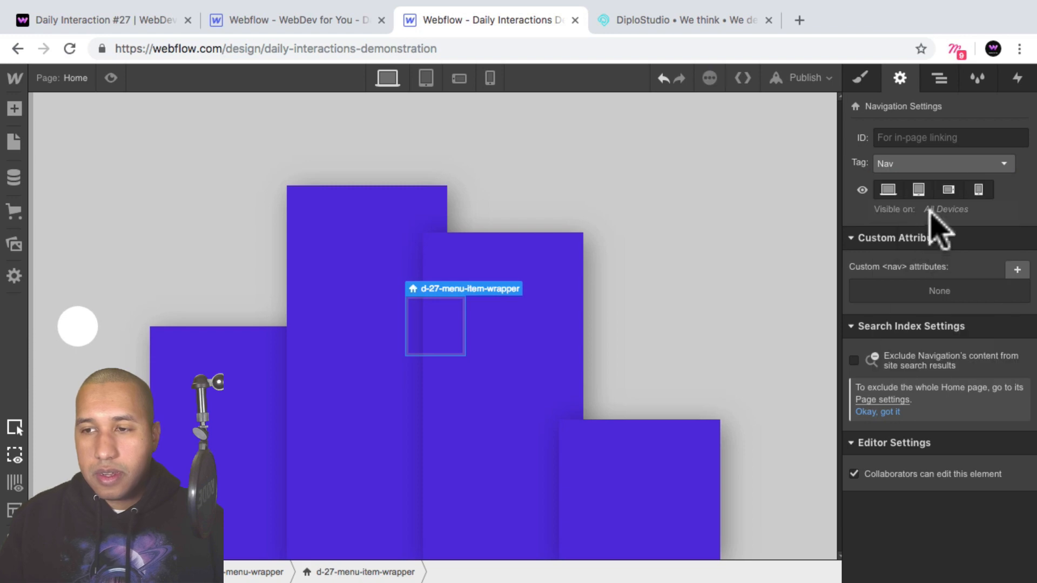
Add a link block inside the d-27-menu-item-wrapper and give it the class "d-27-link-block".
click(12, 108)
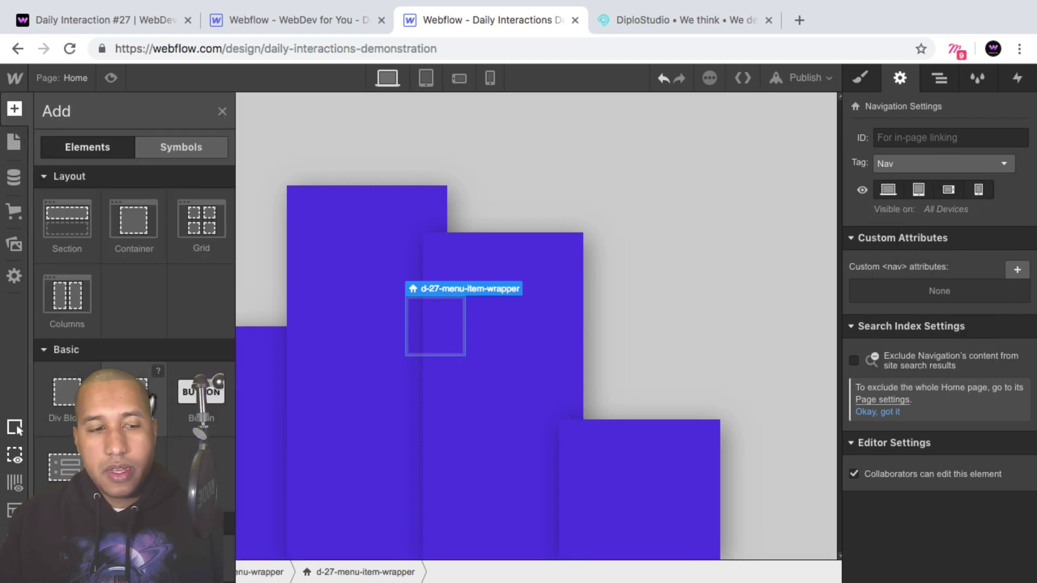
click(134, 399)
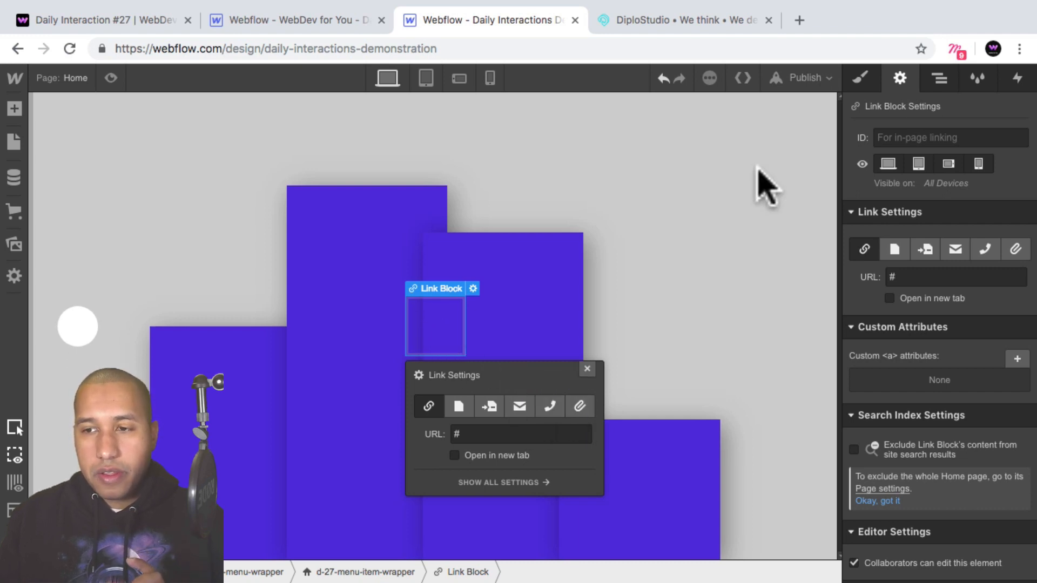
click(860, 78)
click(903, 143)
text(d)
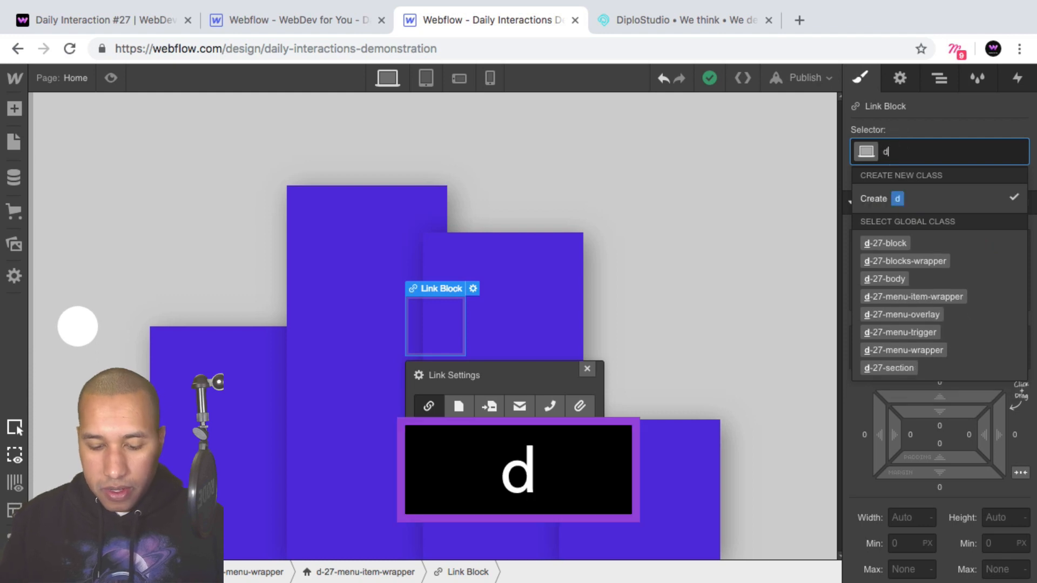
text(-27-link-block)
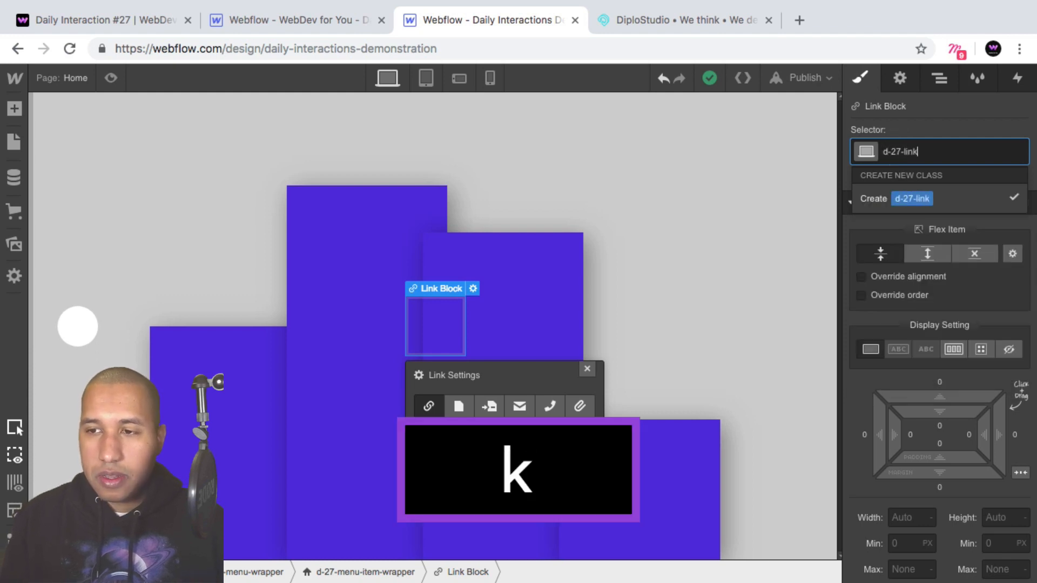
key(Return)
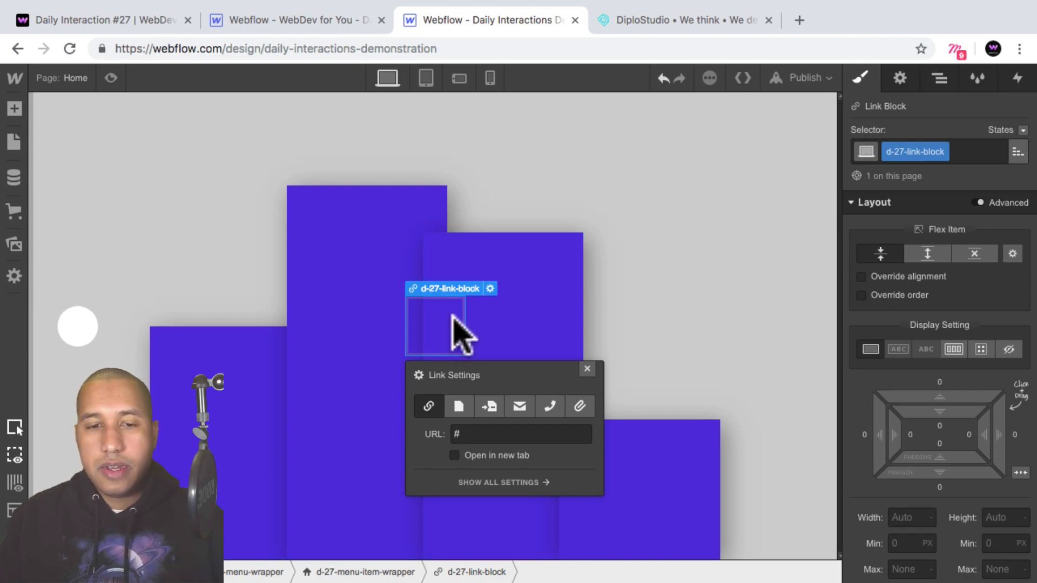
click(15, 108)
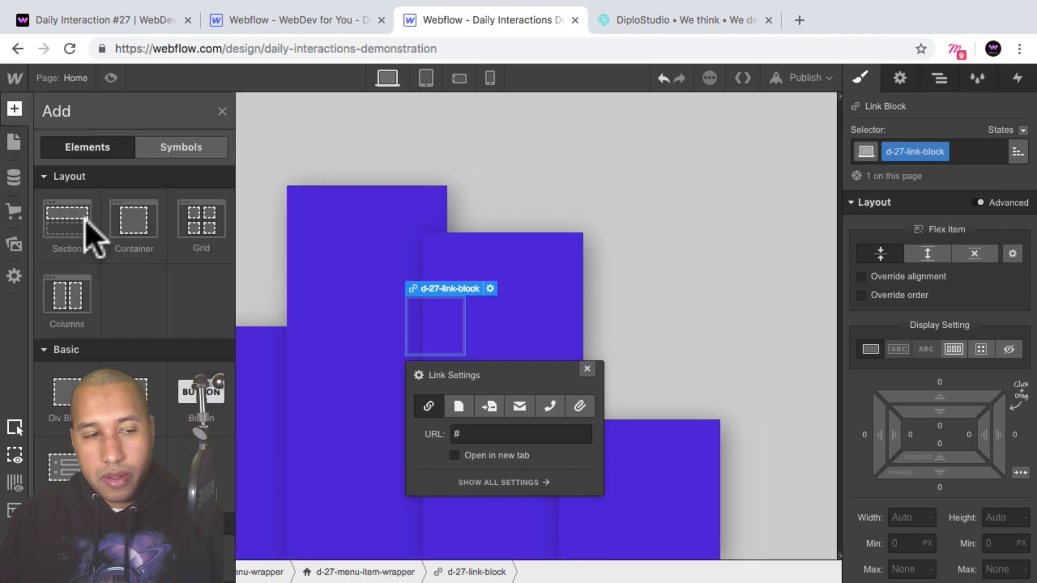
scroll(122, 324, down, 4)
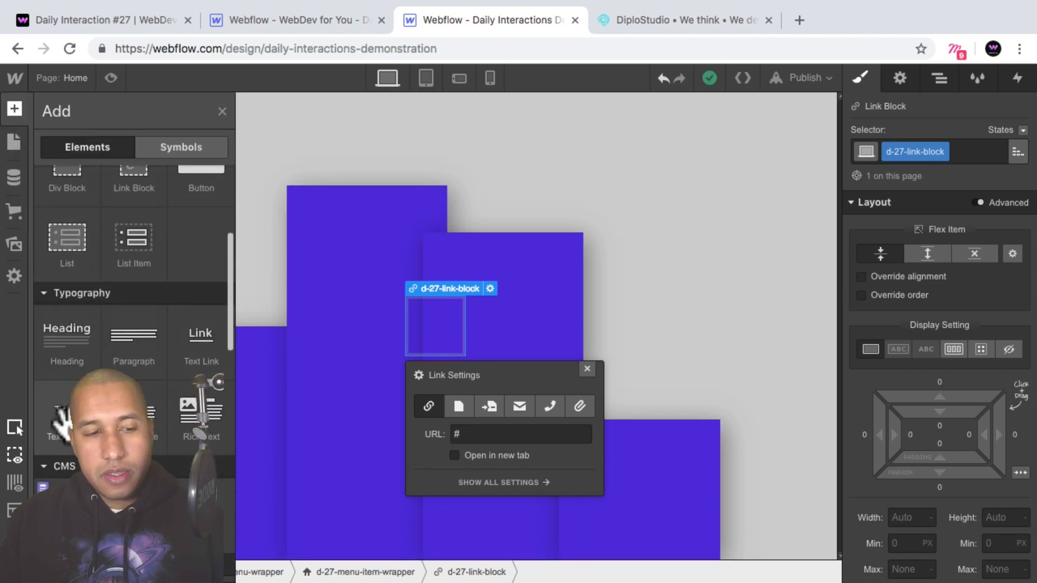
drag(60, 418, 475, 359)
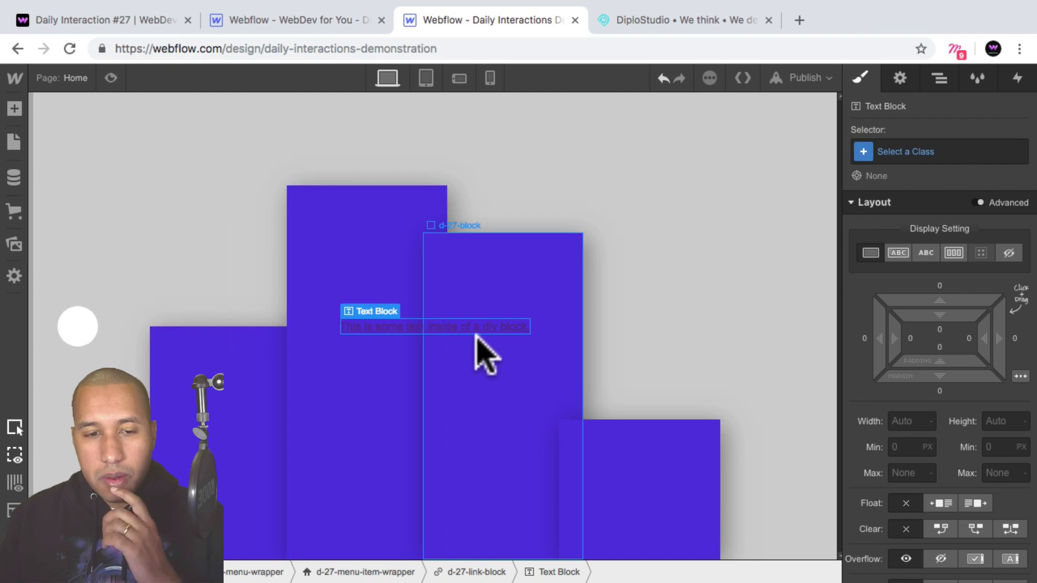
key(super+z)
Set the d-27-link-block inside the menu item wrapper to relative position.
click(438, 327)
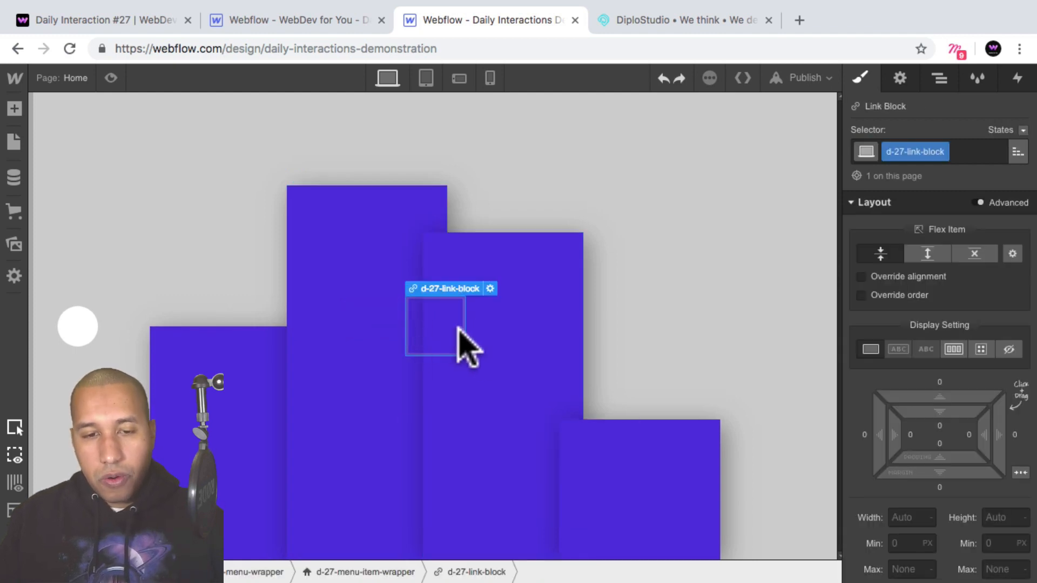
scroll(1020, 359, down, 5)
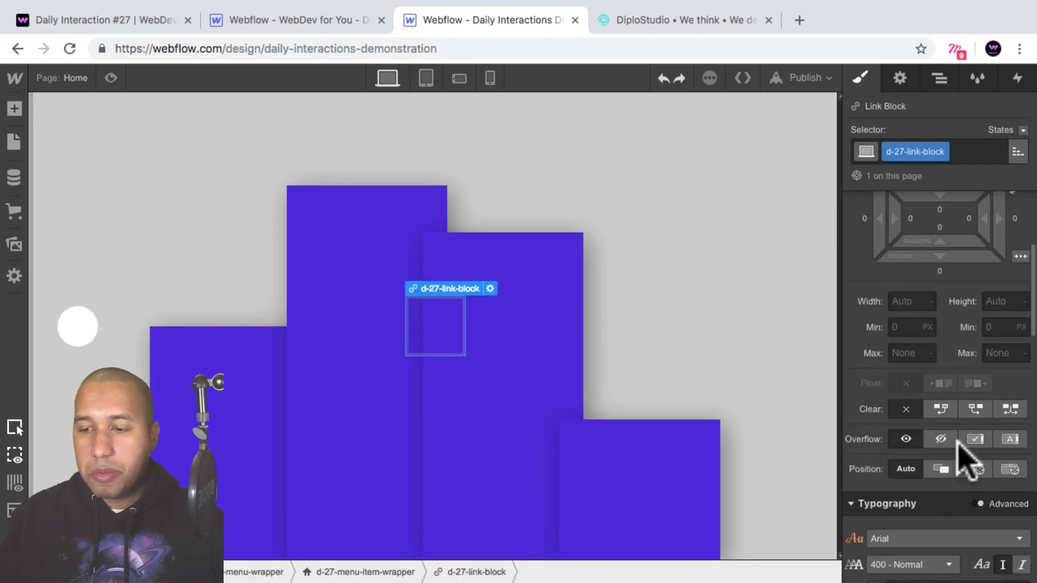
click(940, 468)
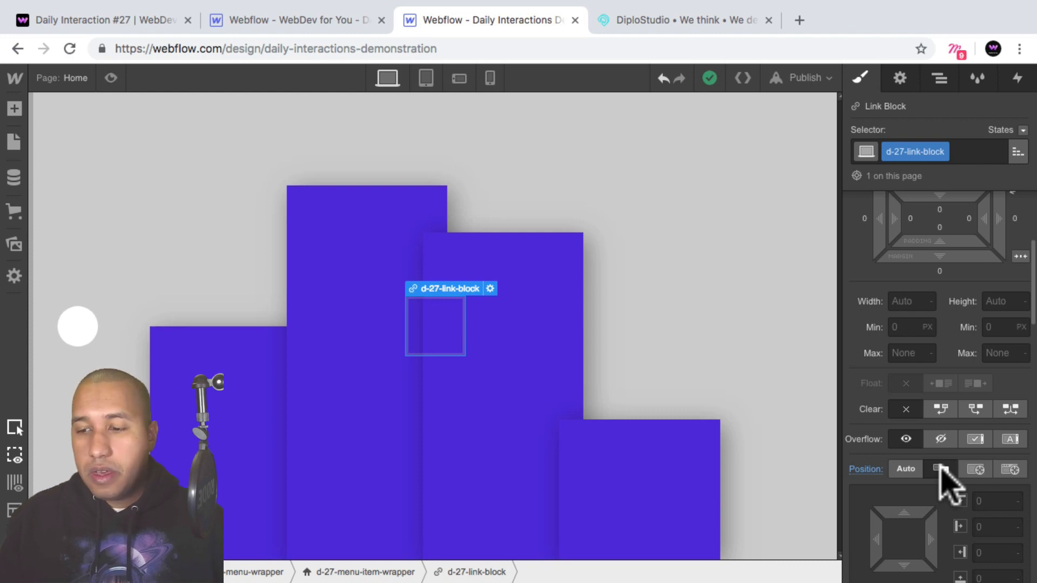
Add a text block inside the d-27-link-block and give it the new class "d-27-menu-item-large".
click(14, 109)
scroll(97, 243, down, 5)
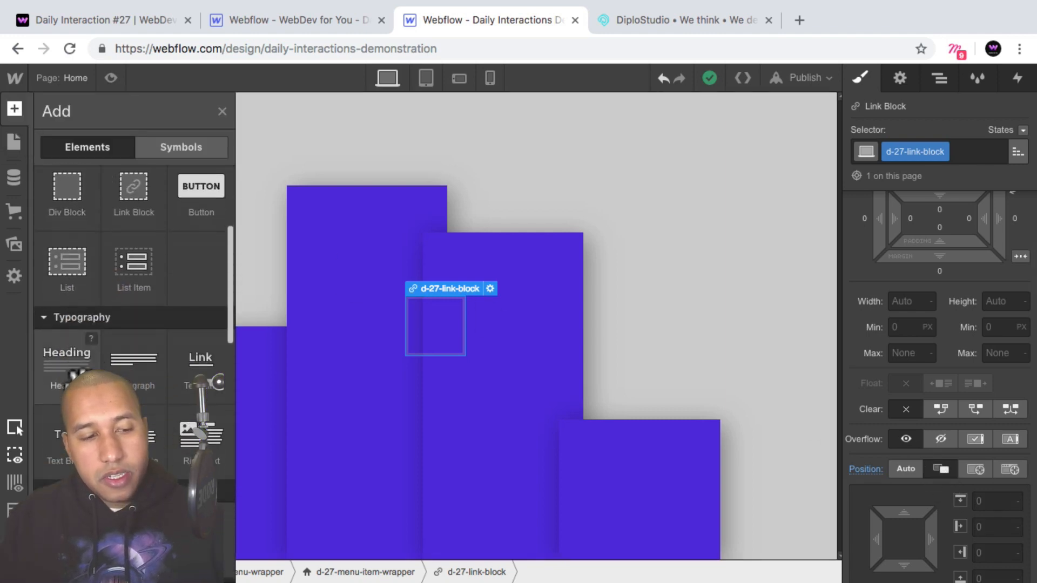
click(54, 434)
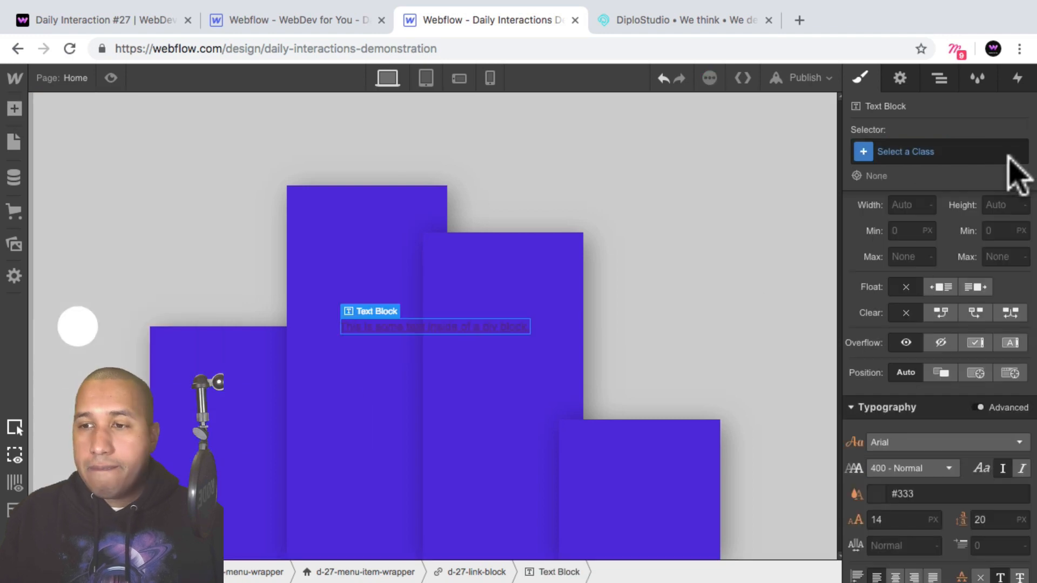
click(959, 149)
text(d-2)
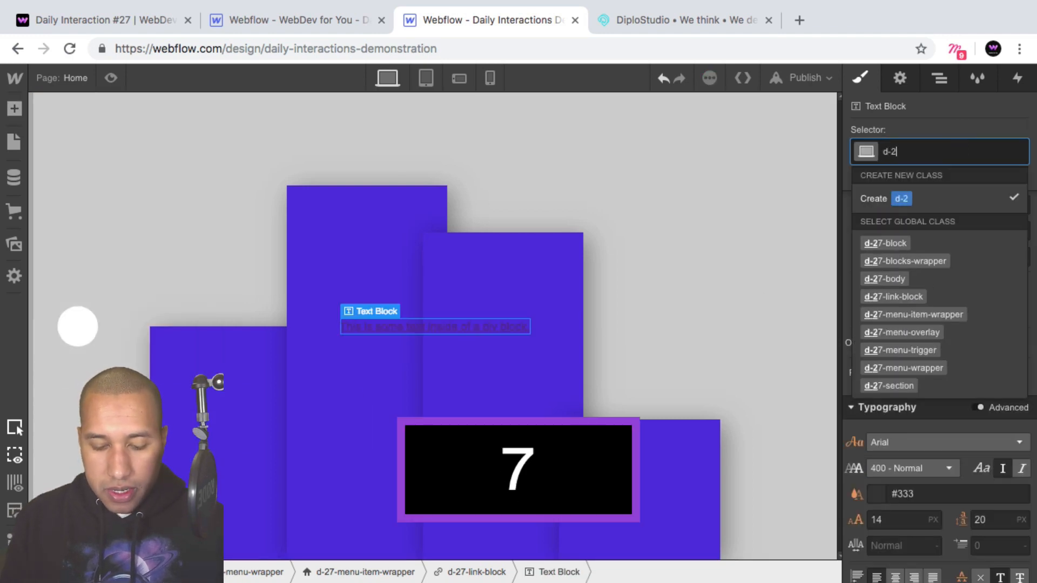
text(7-)
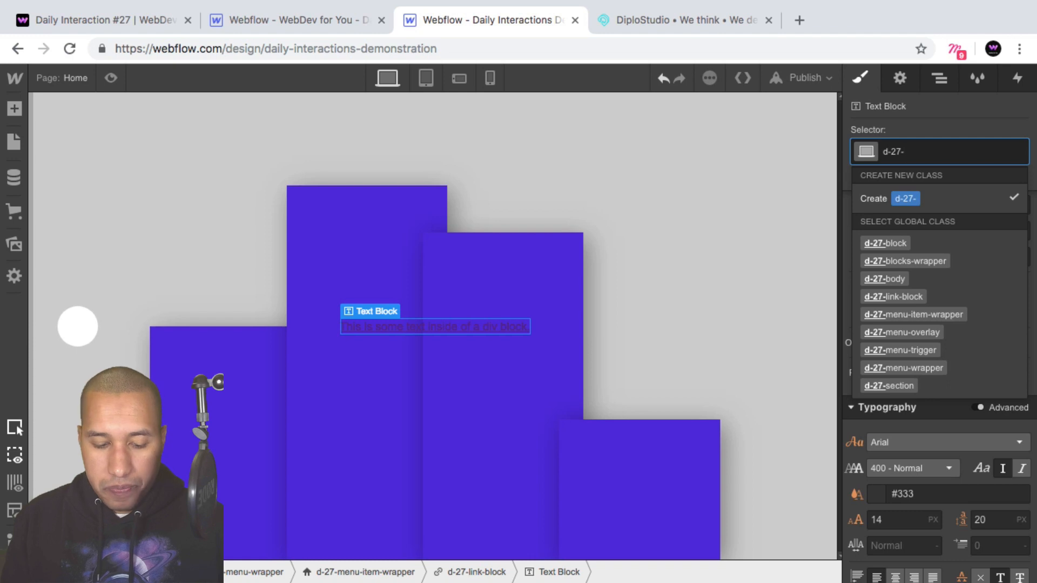
text(menu-item-lar)
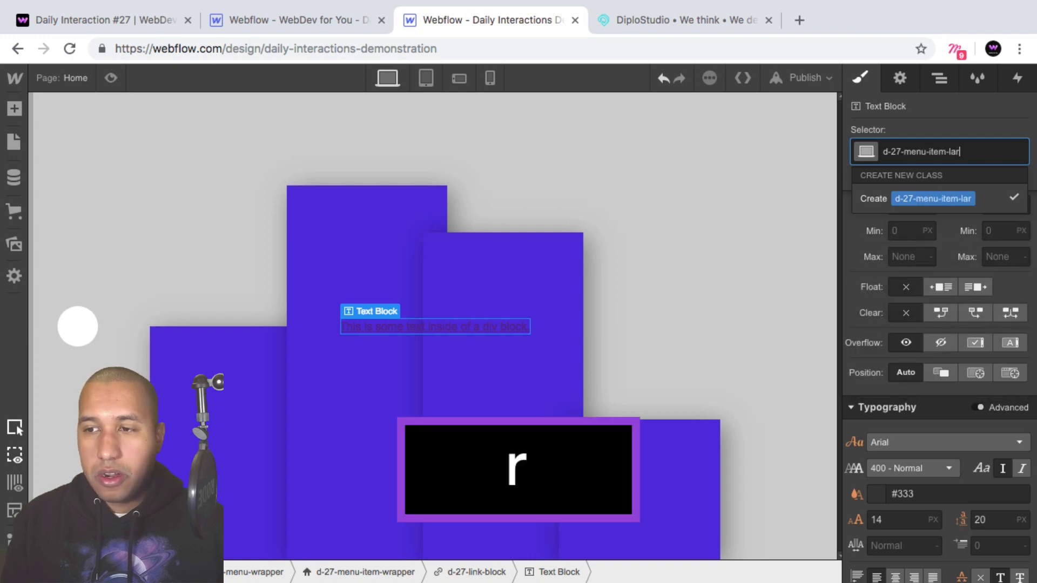
text(ge)
key(Return)
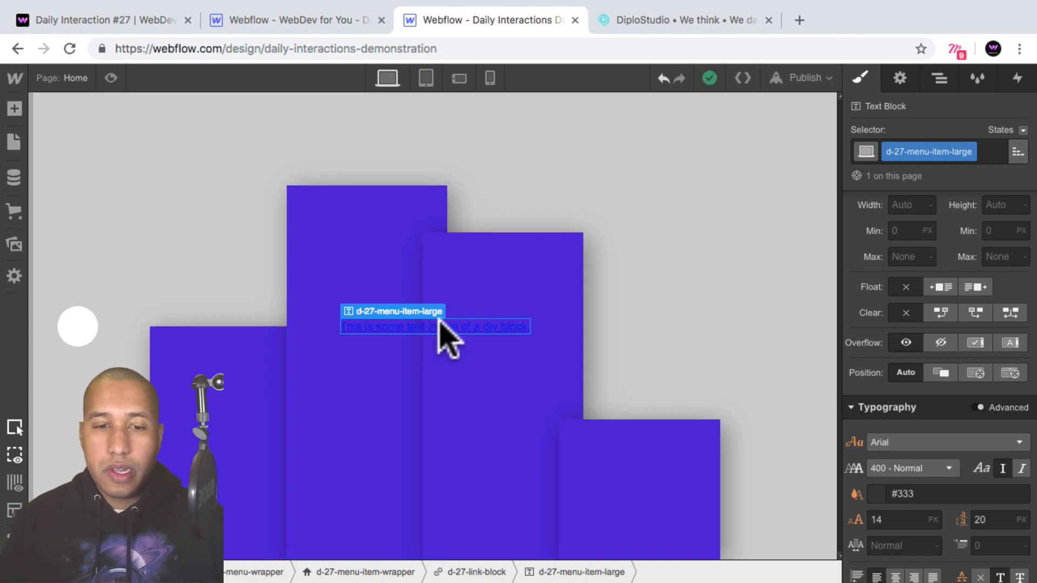
Set the text decoration of the d-27-link-block to None.
click(939, 80)
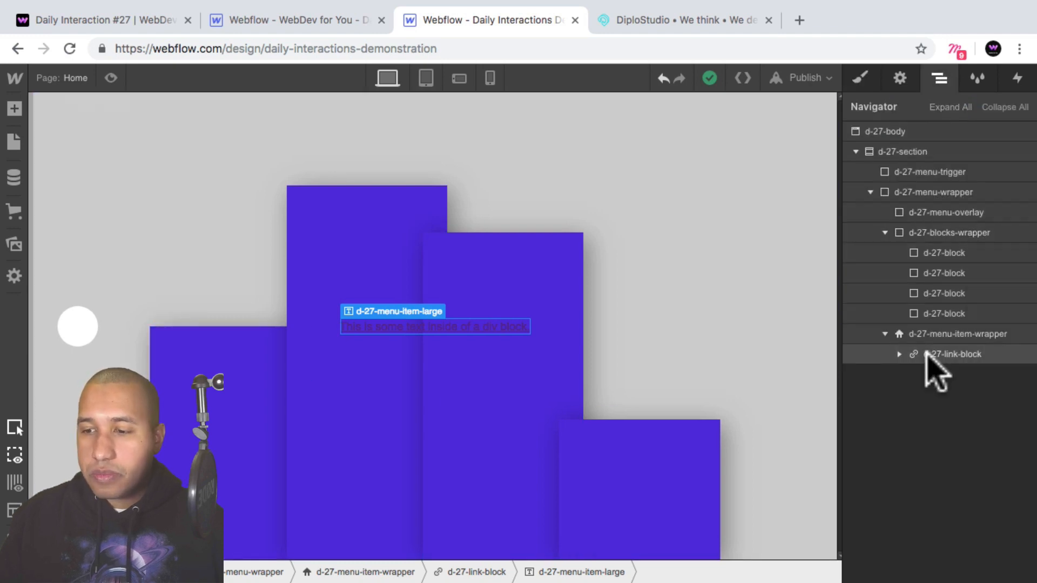
click(958, 355)
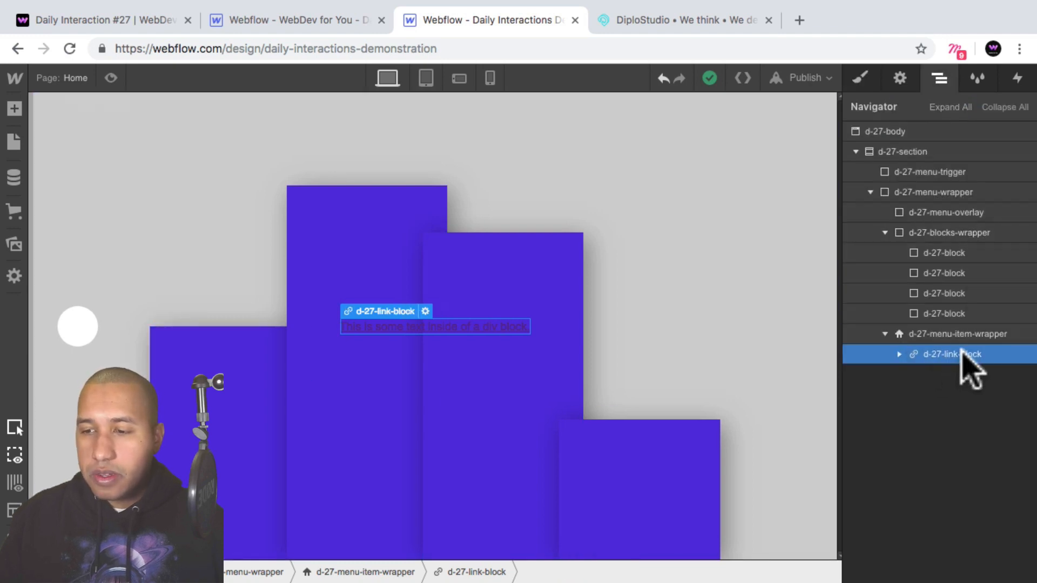
click(861, 80)
scroll(1015, 372, down, 10)
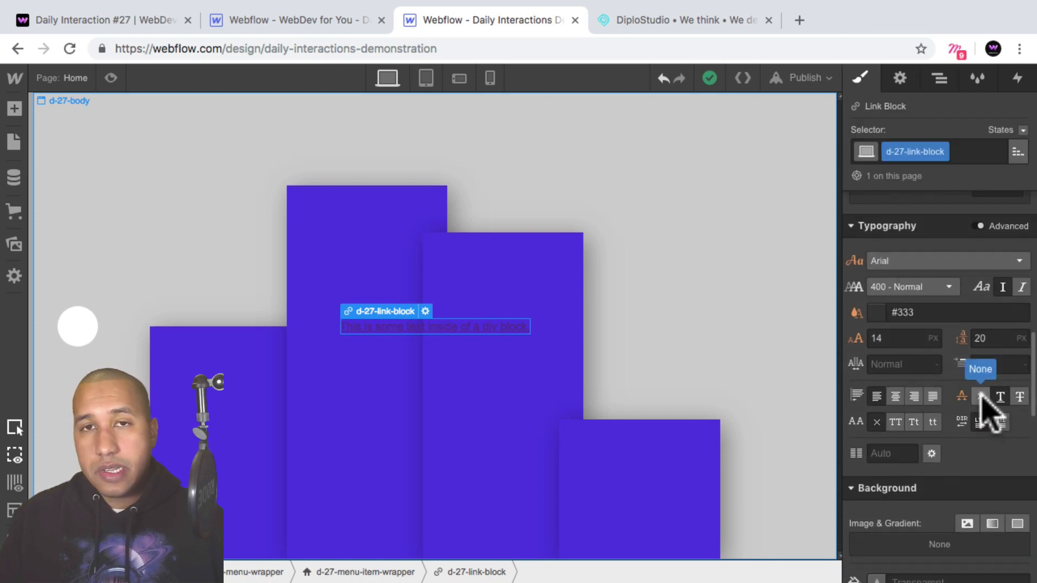
click(981, 395)
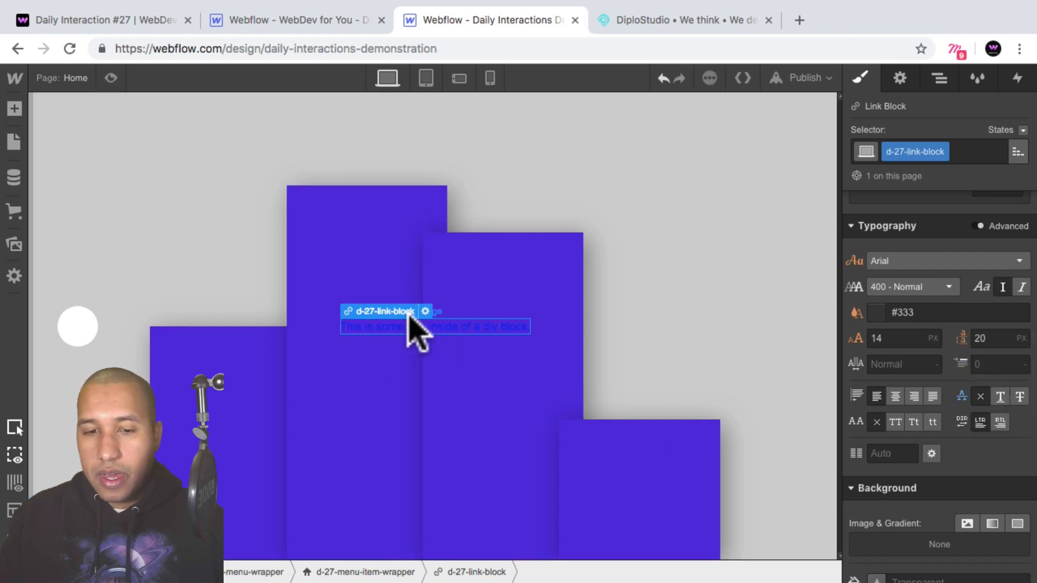
Set the font of the d-27-menu-item-large text block inside the link block to Montserrat.
click(939, 78)
click(900, 354)
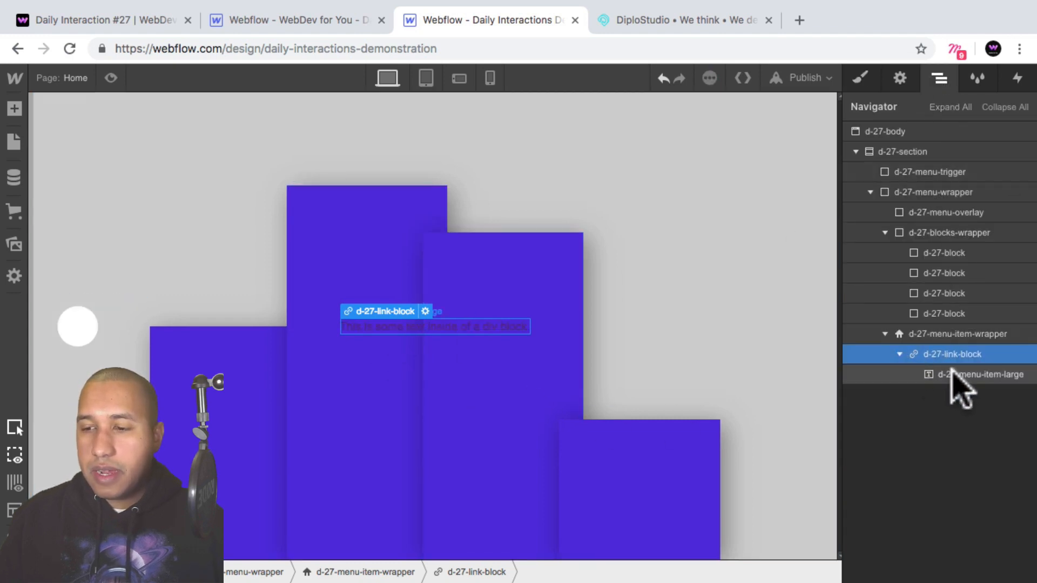
click(966, 376)
click(860, 77)
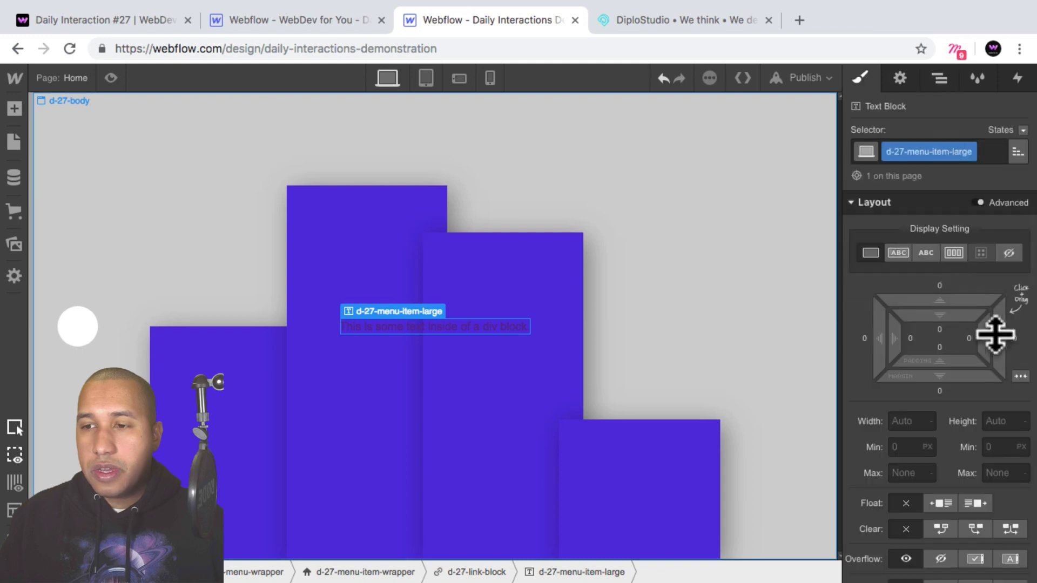
scroll(990, 335, down, 5)
scroll(990, 334, down, 3)
click(921, 257)
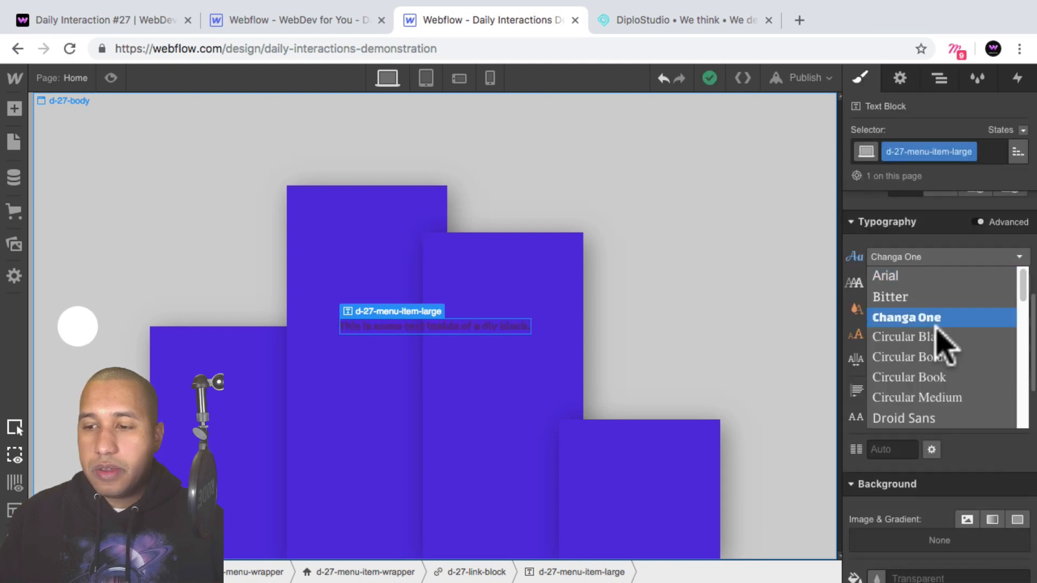
scroll(943, 362, down, 3)
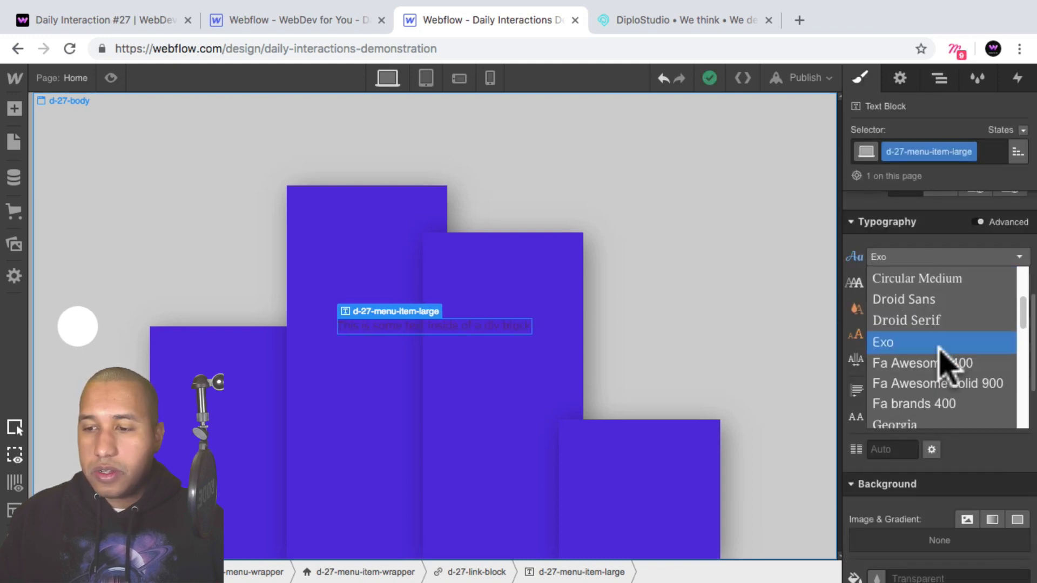
scroll(942, 356, down, 5)
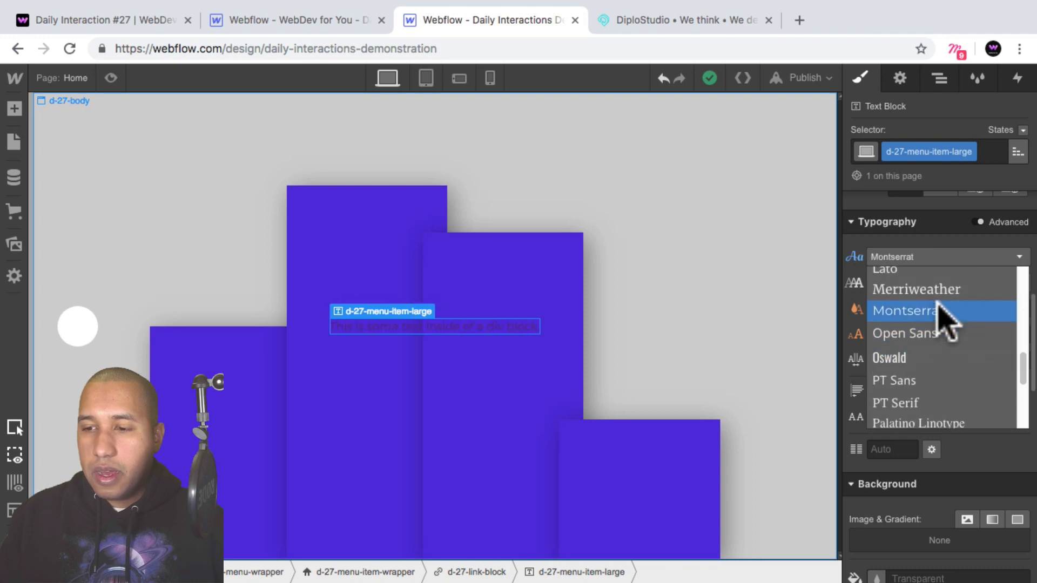
click(940, 311)
Set the text color of the d-27-menu-item-large block to black with 60% opacity.
click(879, 312)
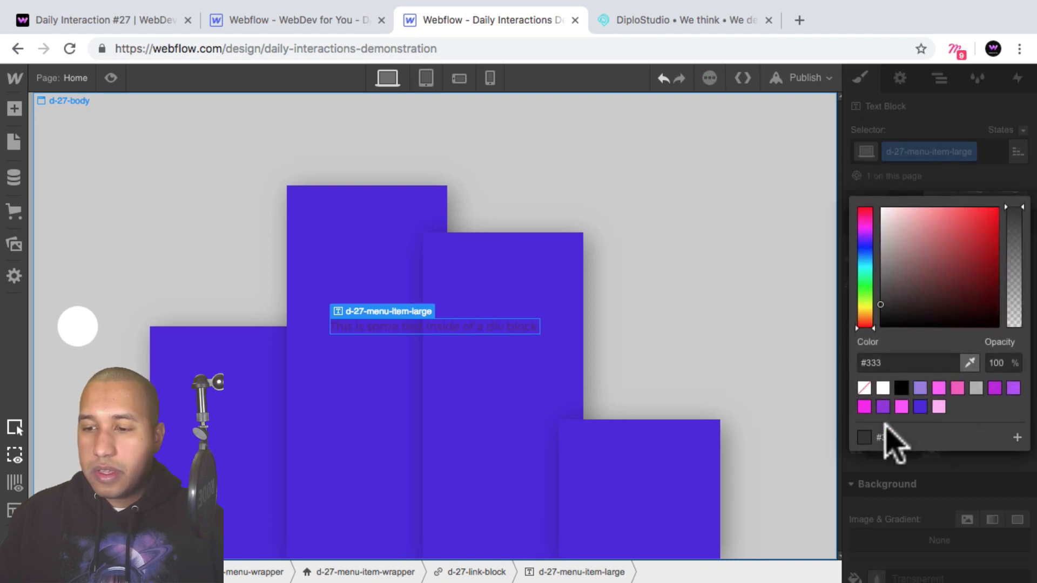
click(901, 388)
click(995, 363)
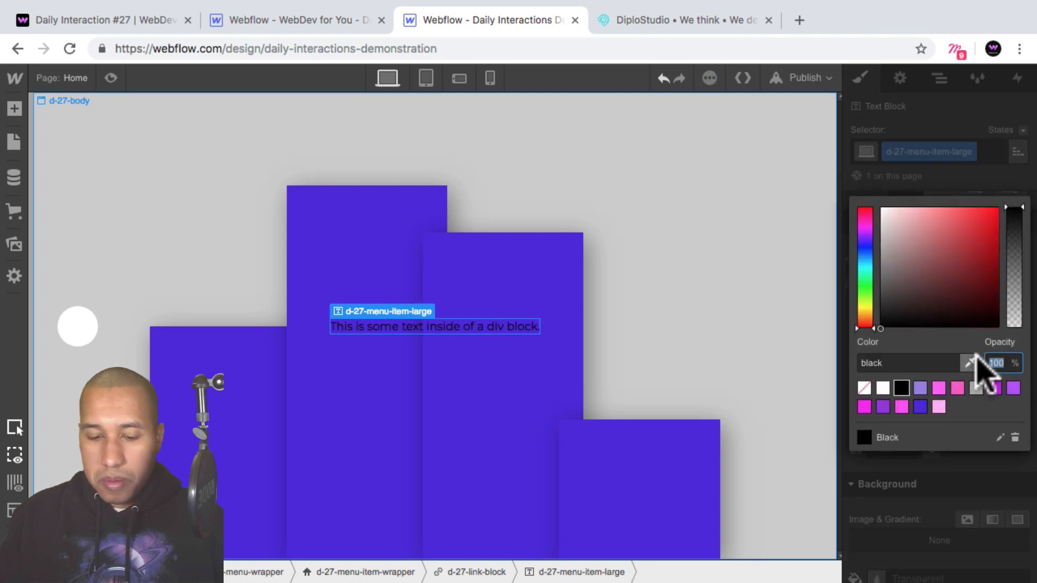
text(60)
key(Return)
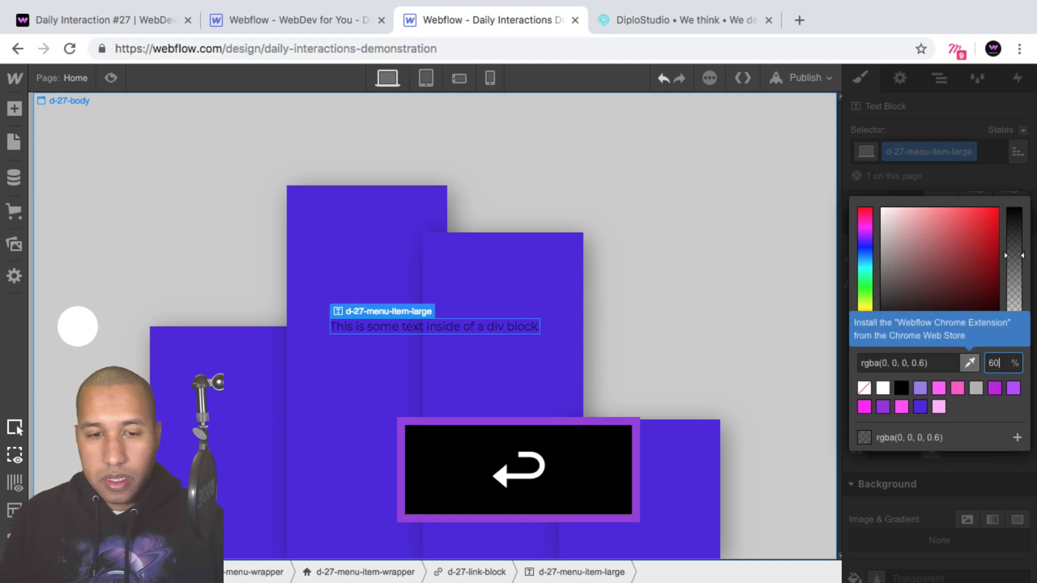
click(975, 181)
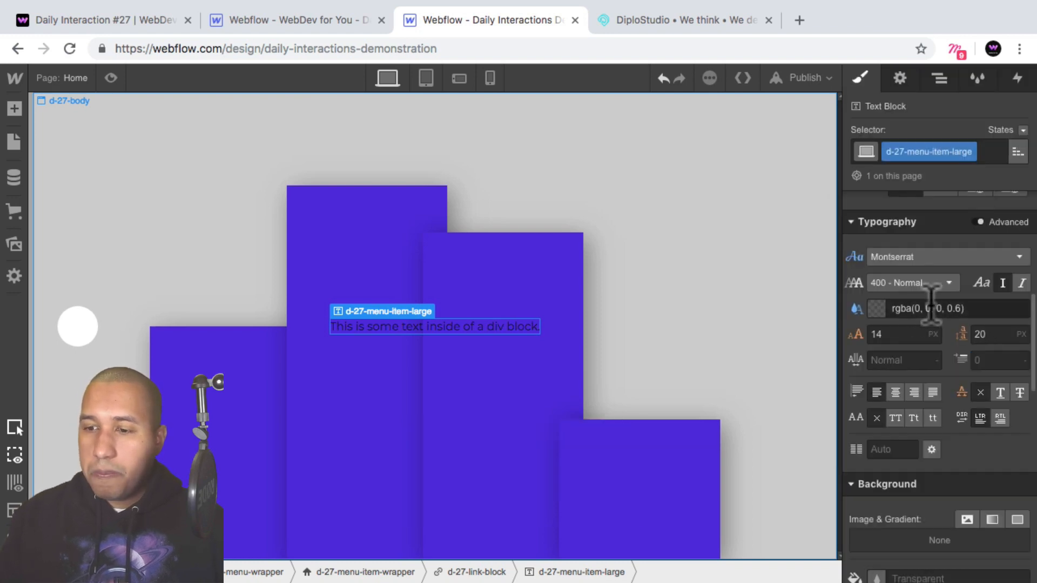
Replace the placeholder text of the d-27-menu-item-large block with "Home".
click(894, 336)
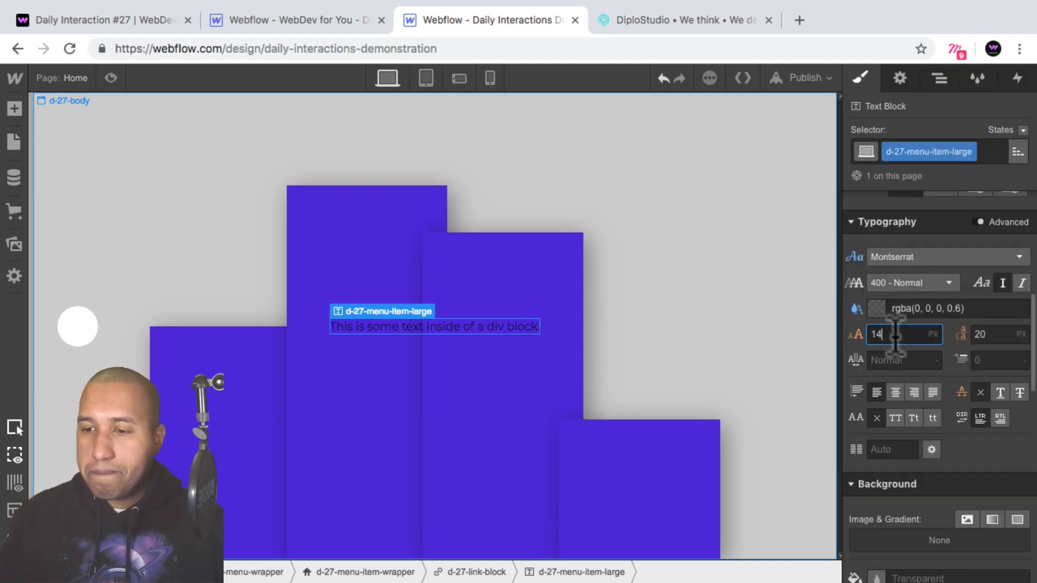
double_click(485, 326)
key(super+a)
text(M)
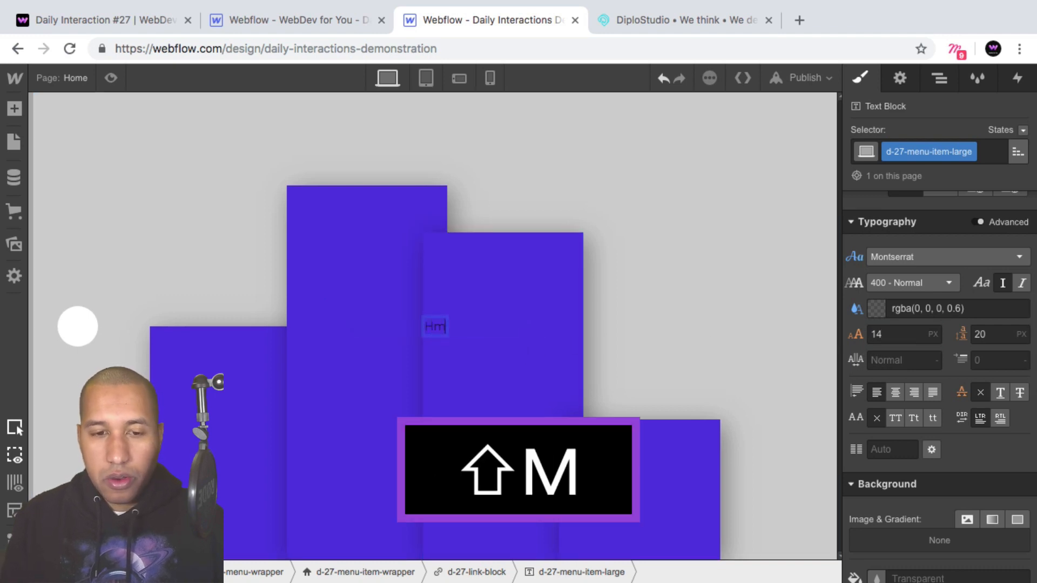
key(BackSpace)
text(Home)
click(473, 327)
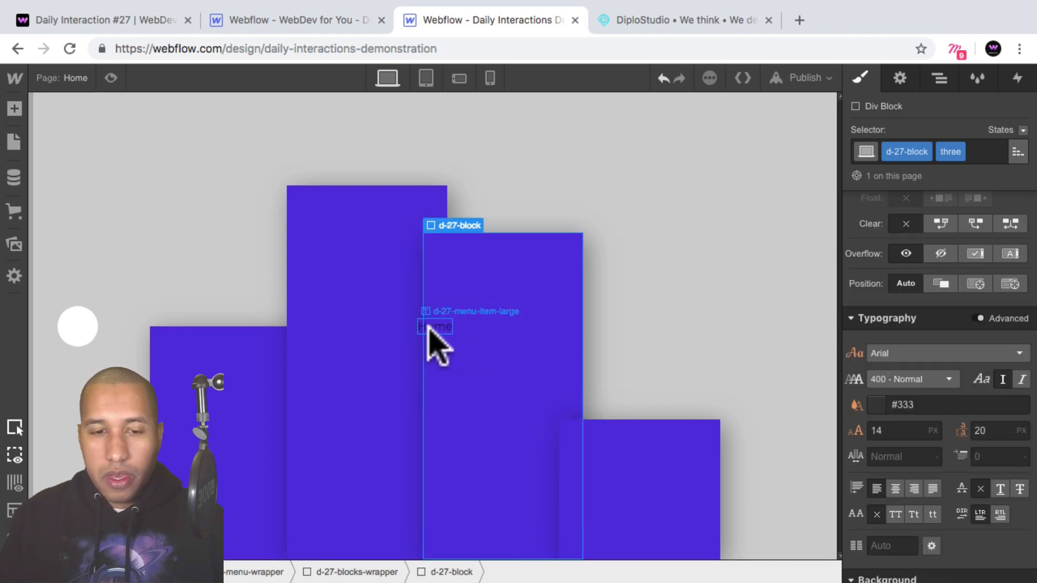
Set the Home text block's font weight to 600 - Semi Bold and its font size to 54 px.
click(427, 328)
click(918, 283)
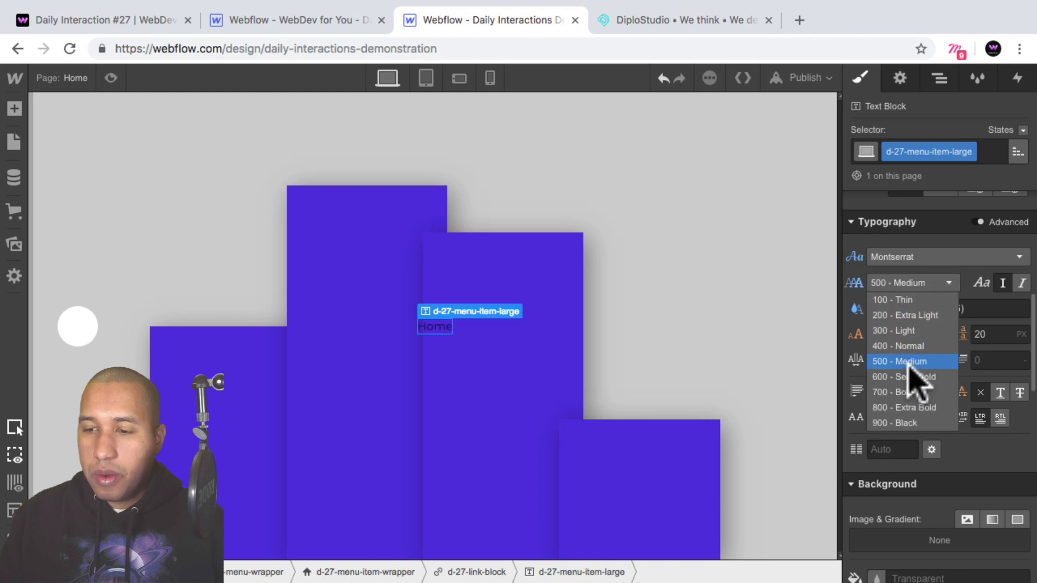
click(911, 377)
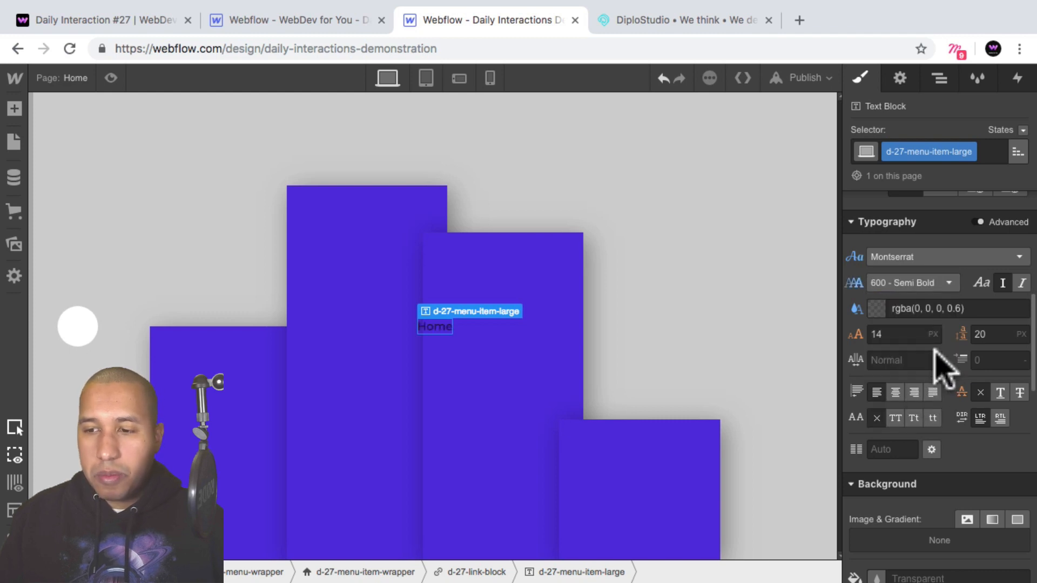
click(907, 335)
key(shift+Up)
key(shift+Up)
key(shift+Up)
key(shift+Up)
key(shift+Up)
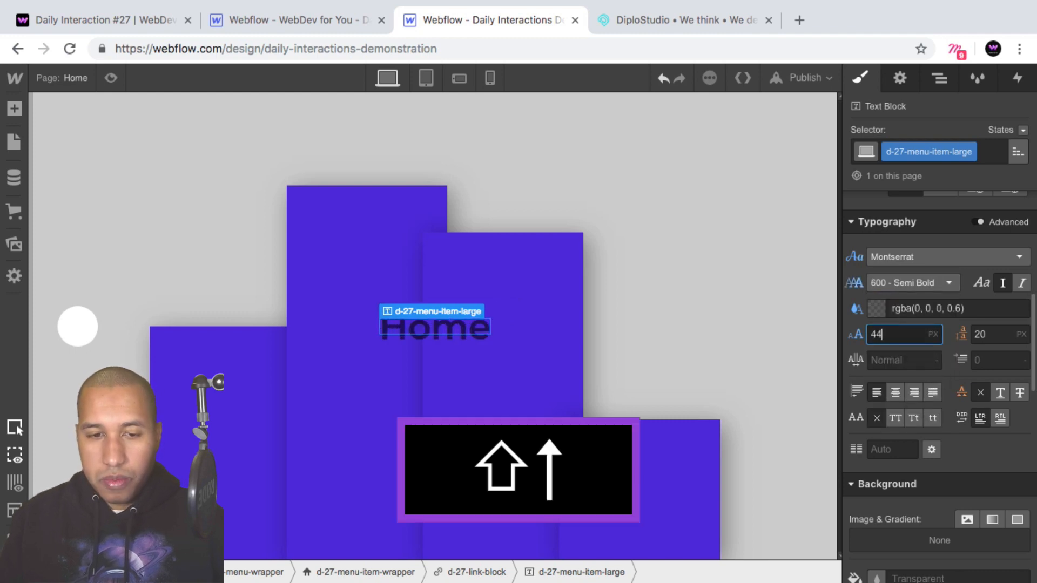
key(shift+Down)
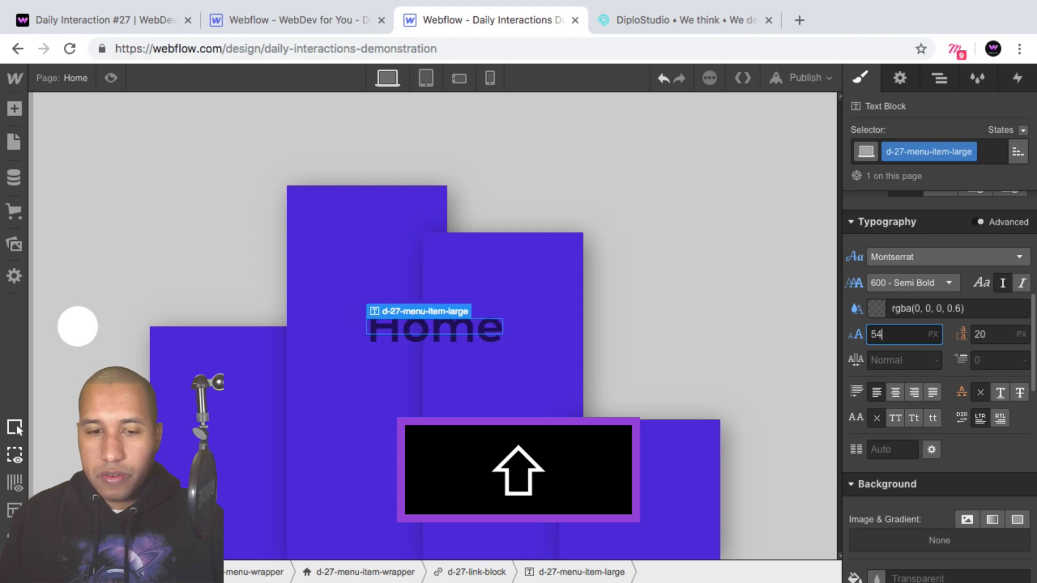
Set the line height of the Home text block to 70 px.
click(988, 333)
key(shift+Up)
key(shift+Up)
key(shift+Up)
key(shift+Up)
key(shift+Up)
key(shift+Up)
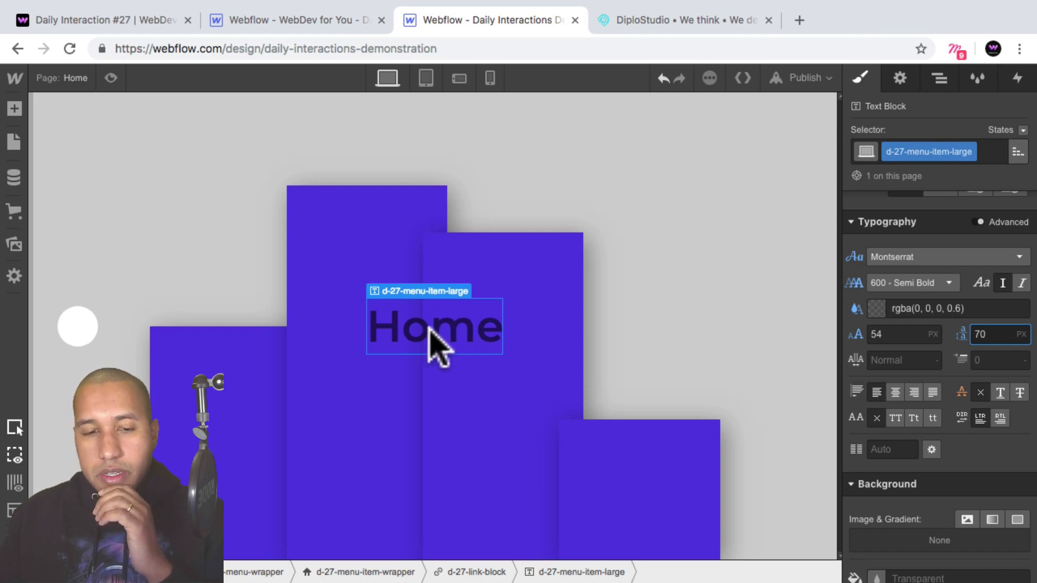
Reduce the opacity of the Home text block's black font color to 40%.
click(876, 309)
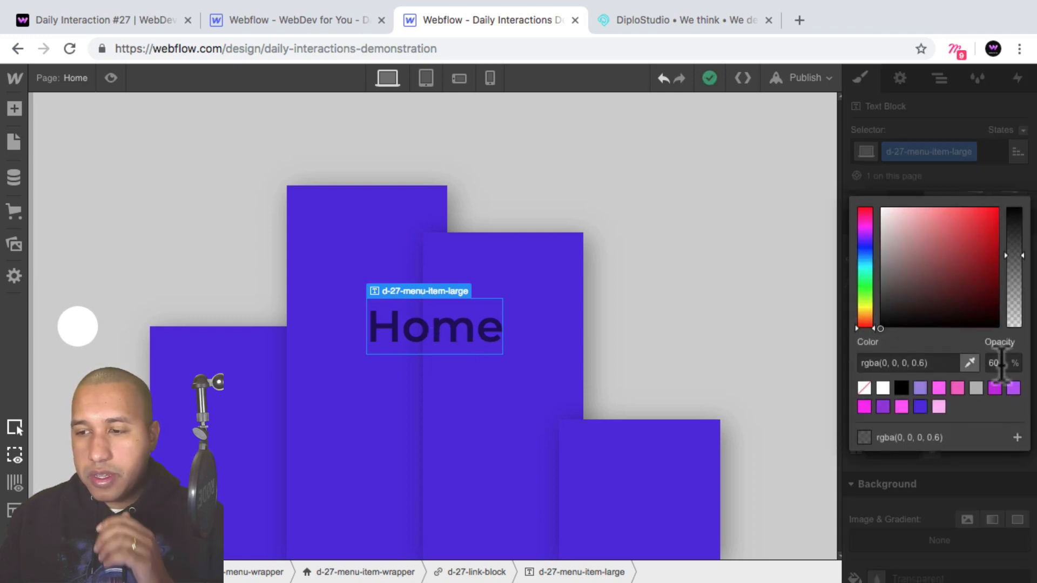
double_click(996, 363)
text(40)
key(Return)
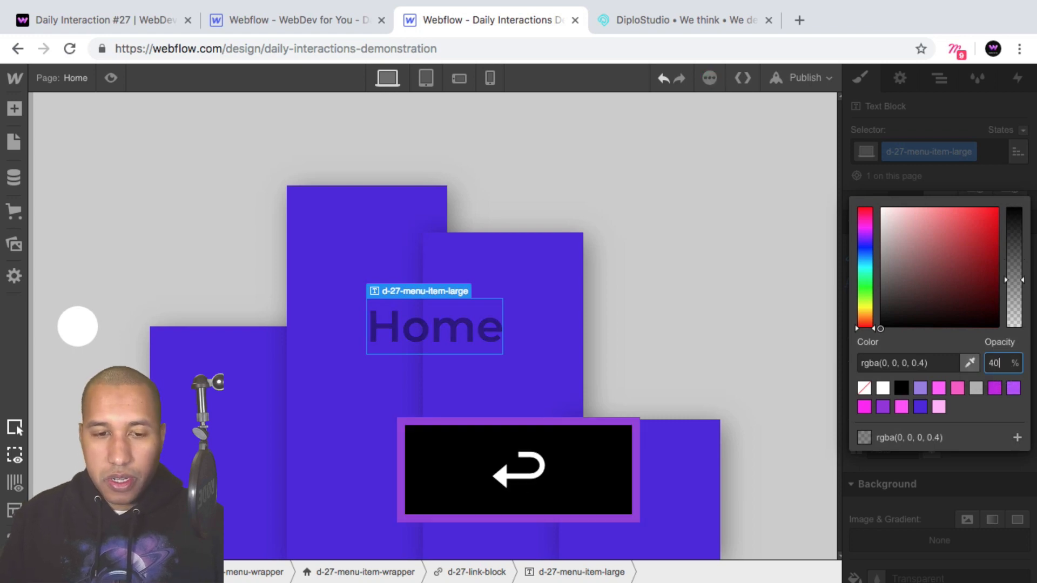
Add a text block inside the d-27-link-block, alongside the large Home text.
click(432, 329)
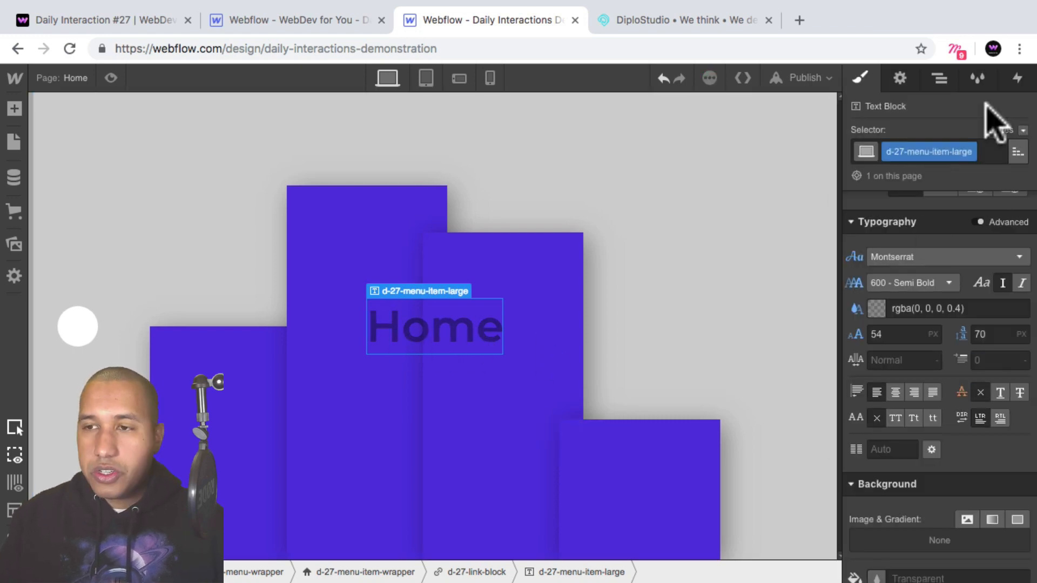
click(942, 80)
click(960, 356)
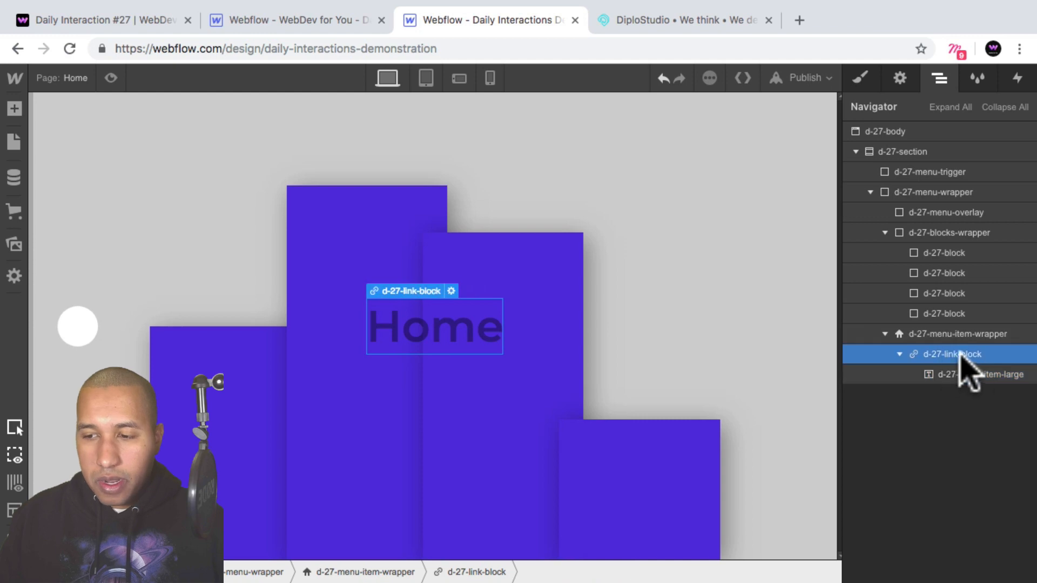
click(13, 110)
scroll(70, 469, down, 5)
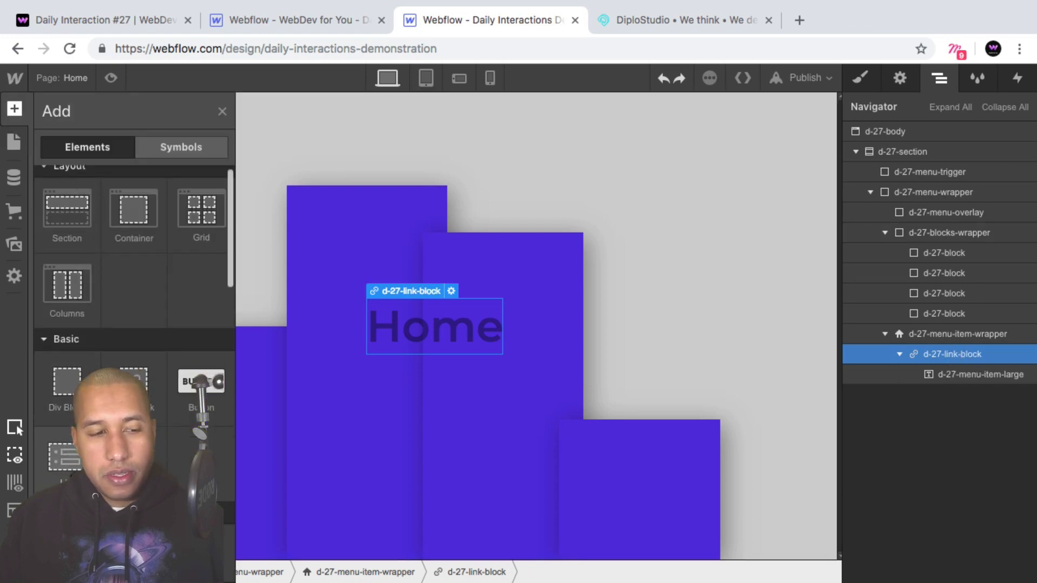
click(62, 419)
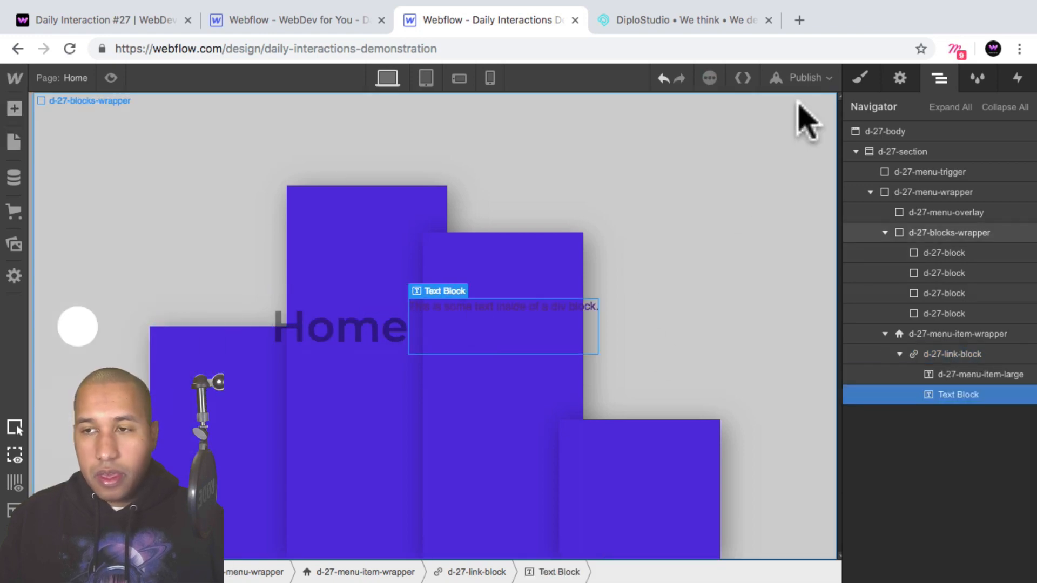
Give the new text block the class d-27-menu-item-small.
click(860, 78)
click(898, 152)
text(d-)
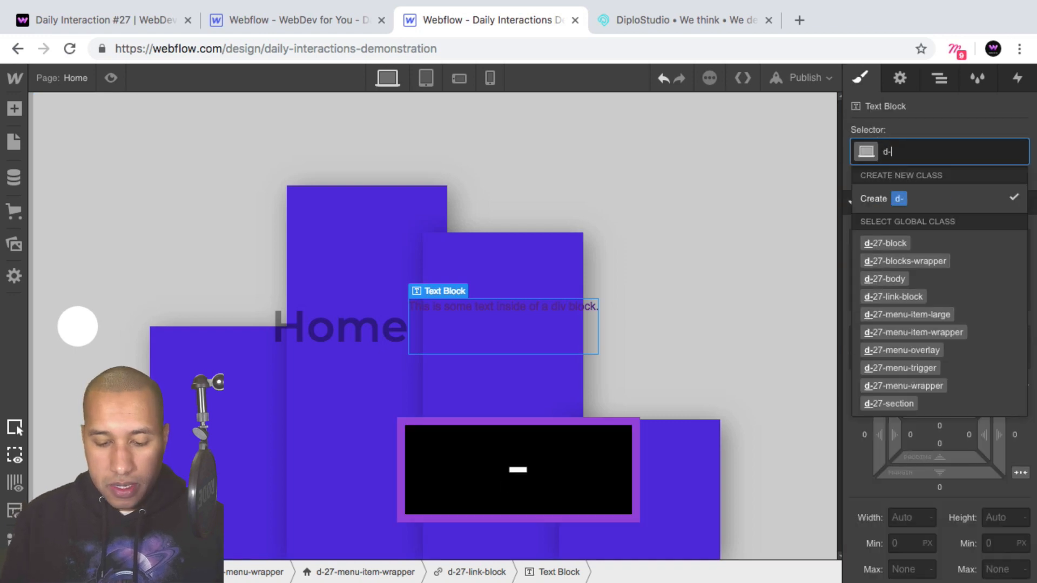
text(27-menu-item)
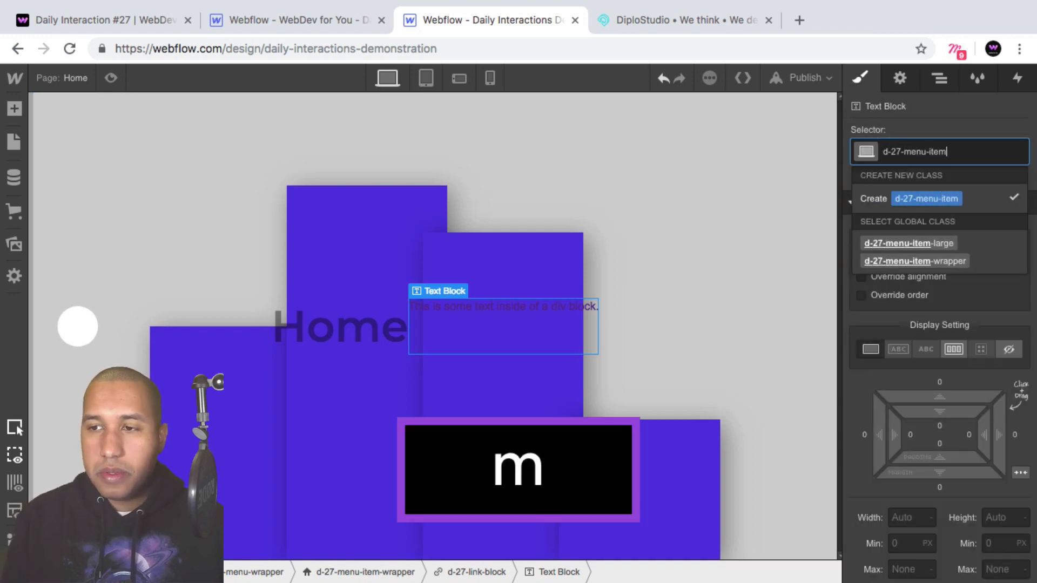
text(-small)
key(Return)
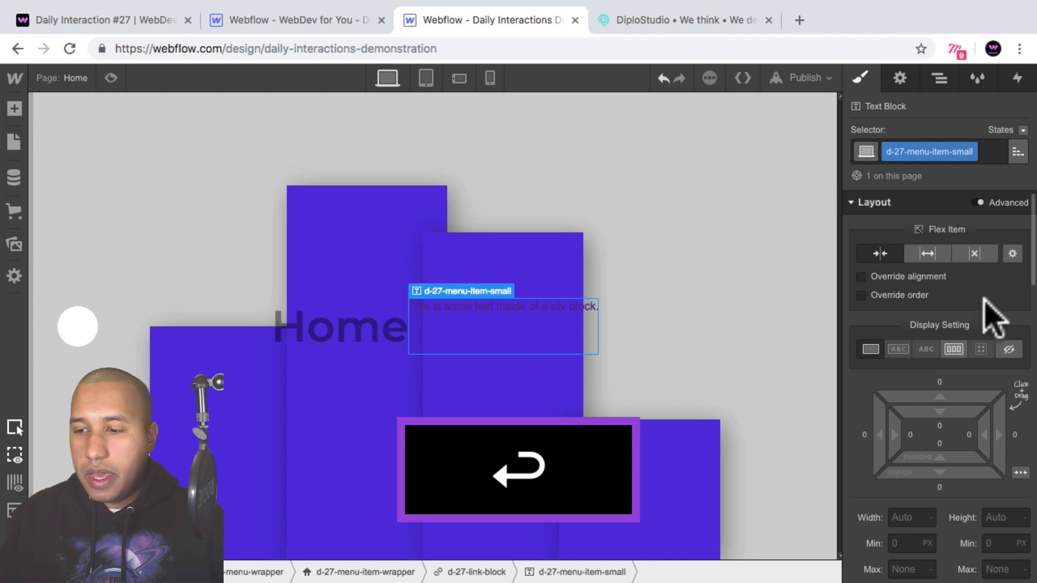
Position the d-27-menu-item-small block absolutely and make it a flex container with centered justification and alignment.
scroll(984, 319, down, 5)
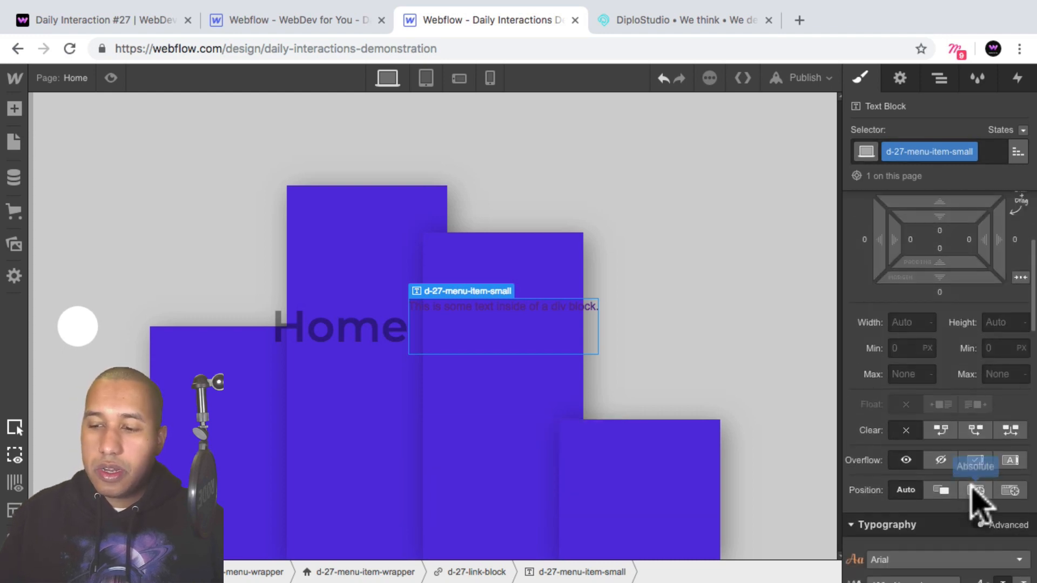
click(977, 490)
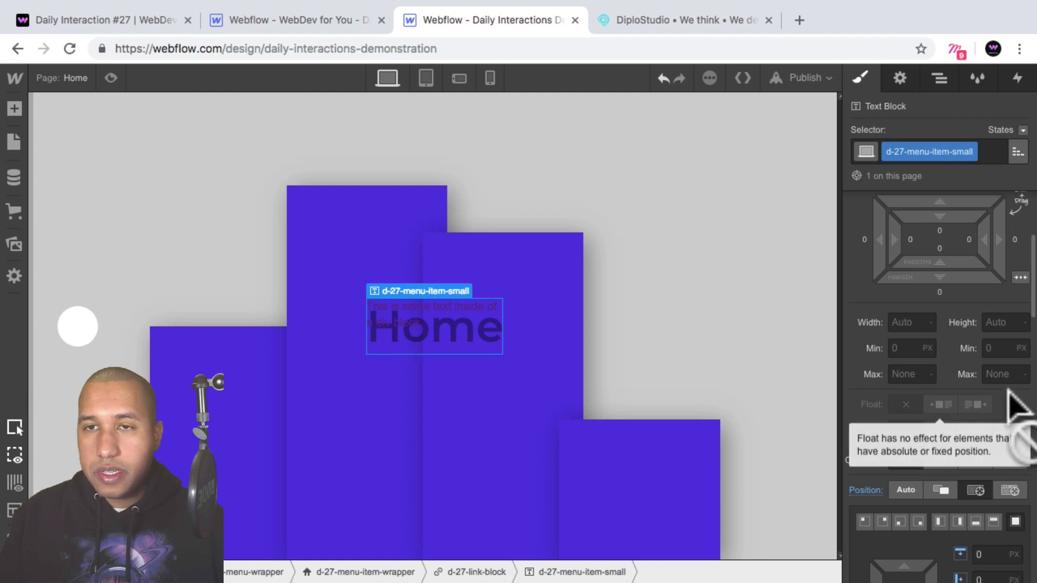
scroll(991, 340, up, 5)
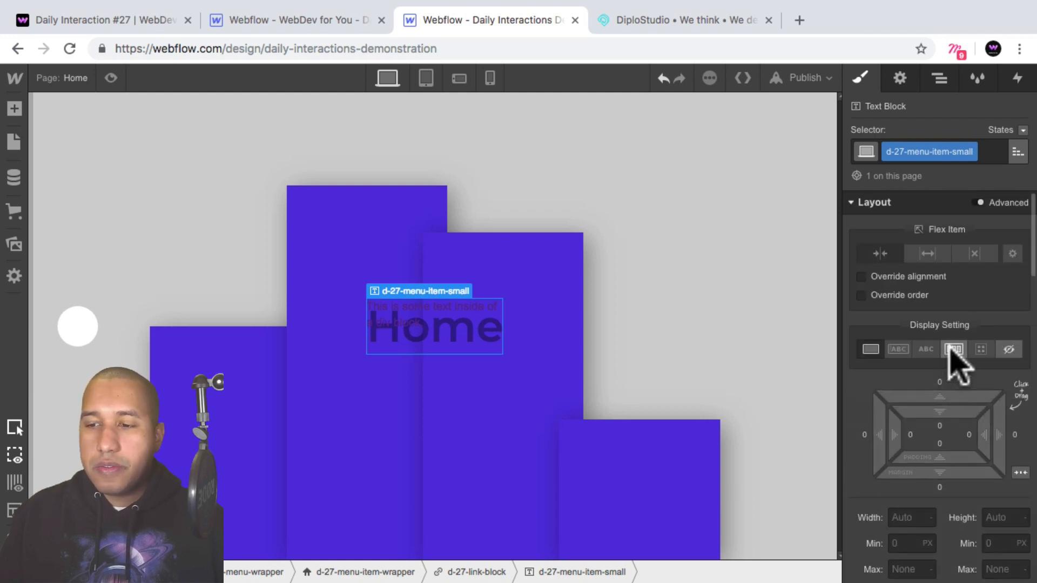
click(954, 350)
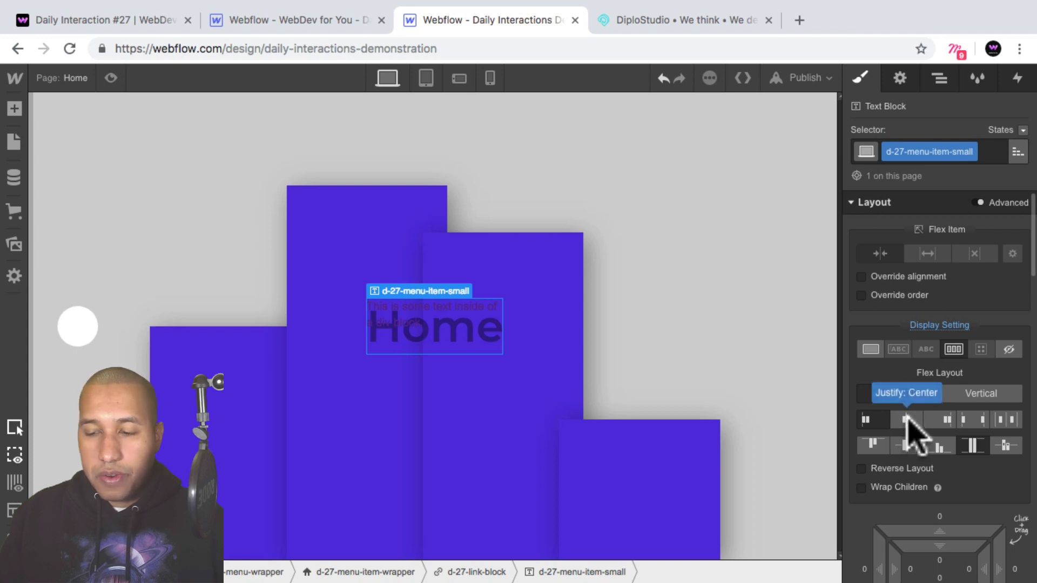
click(907, 424)
click(906, 446)
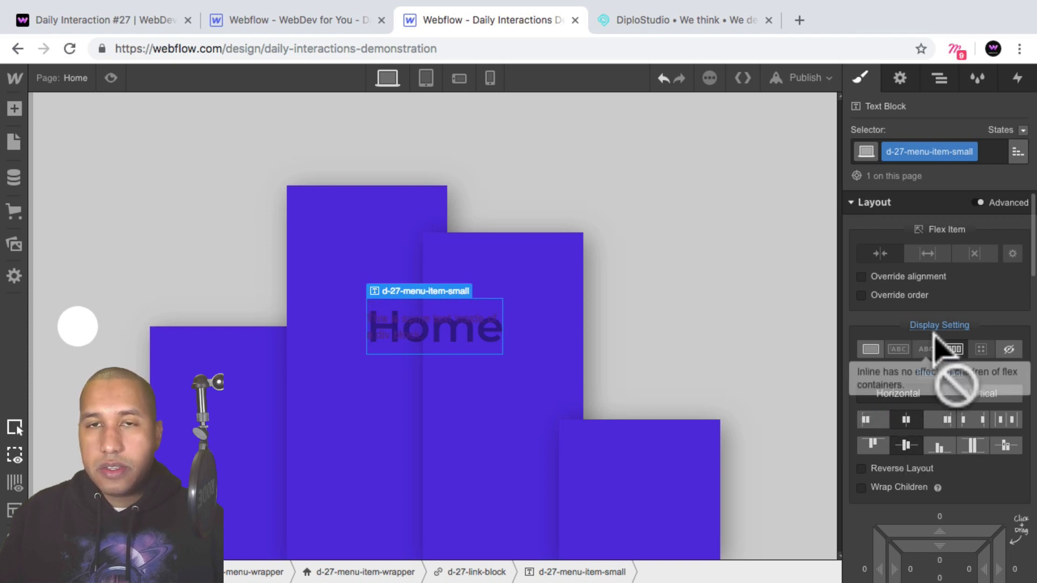
Set the small text block's font to Montserrat and its font color to white.
scroll(972, 351, down, 10)
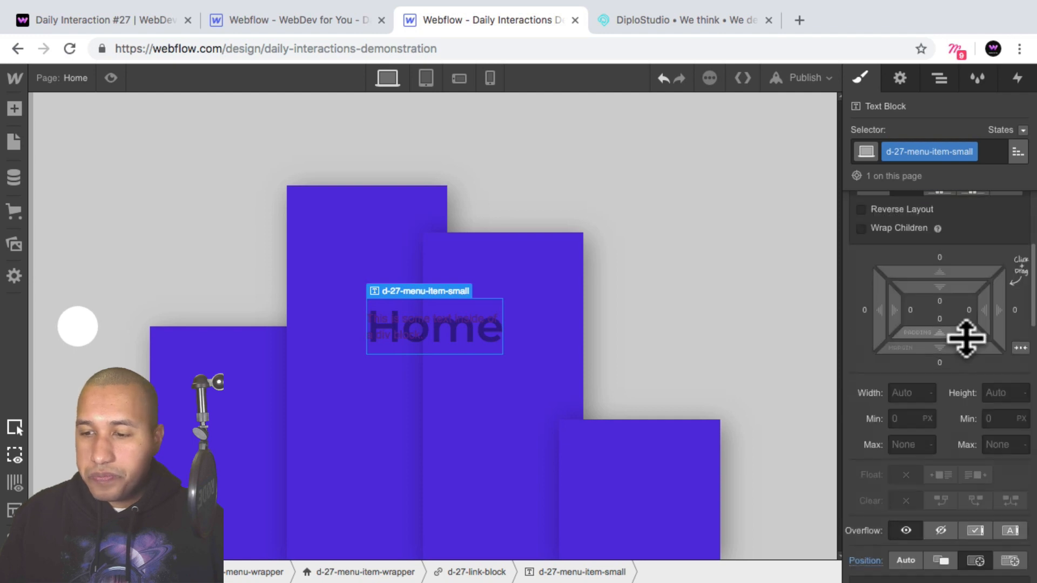
scroll(969, 357, down, 1)
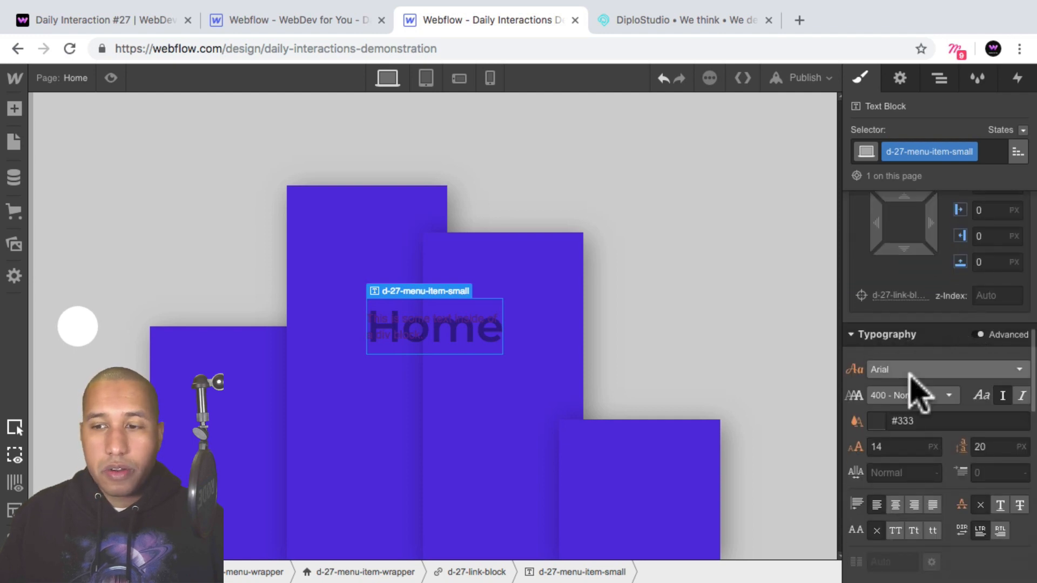
click(913, 371)
scroll(939, 440, down, 6)
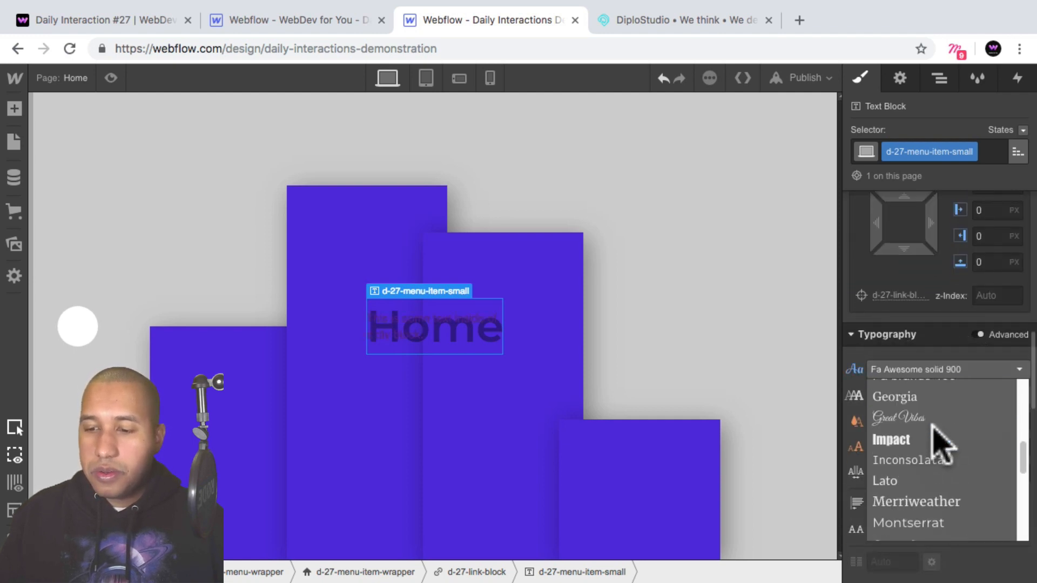
scroll(927, 494, down, 1)
click(922, 492)
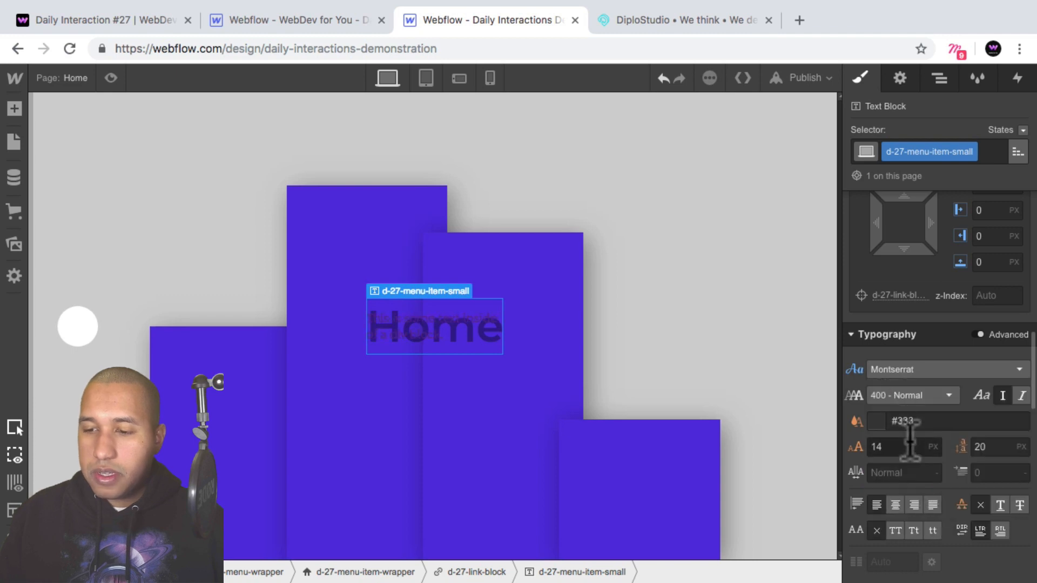
click(882, 420)
click(882, 342)
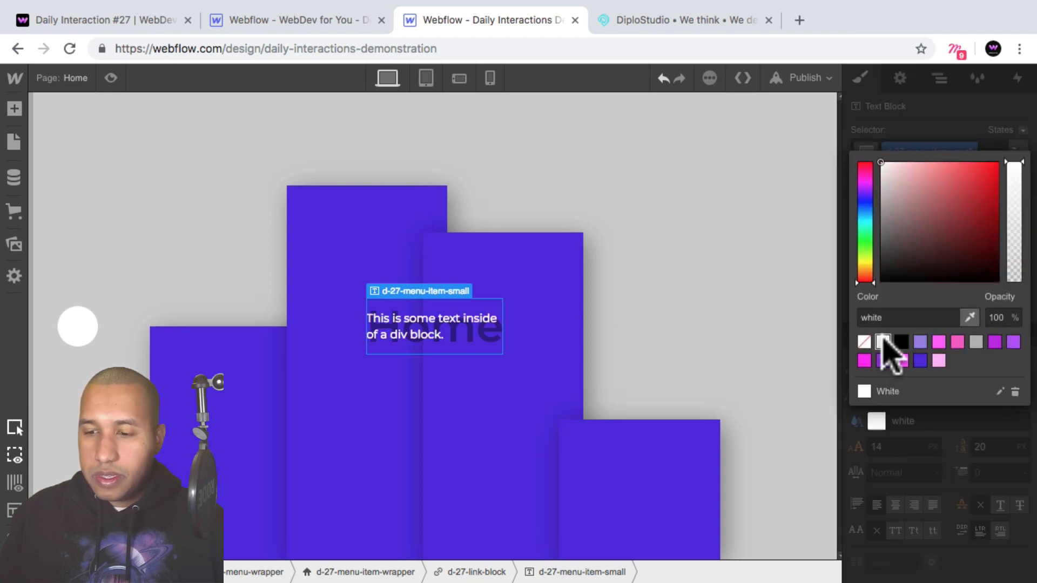
click(895, 456)
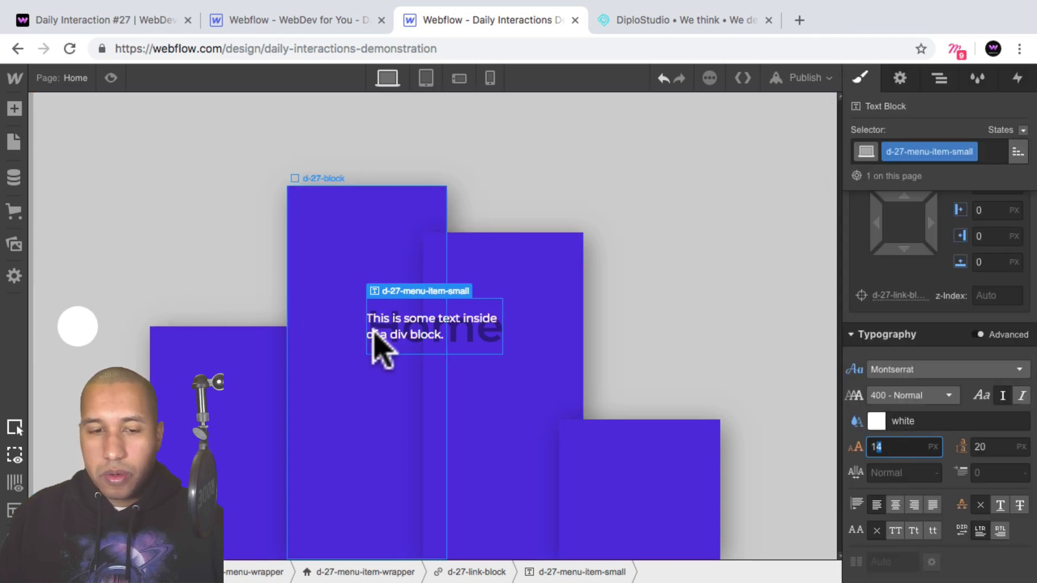
Replace the placeholder text of the d-27-menu-item-small block with "home".
double_click(426, 332)
key(super+a)
text(home)
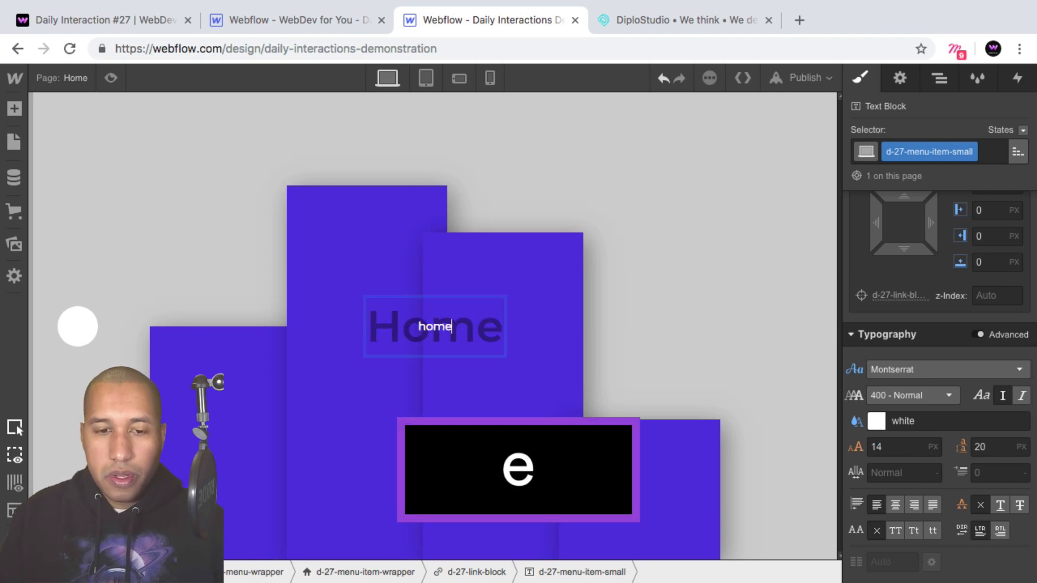
click(509, 283)
click(435, 323)
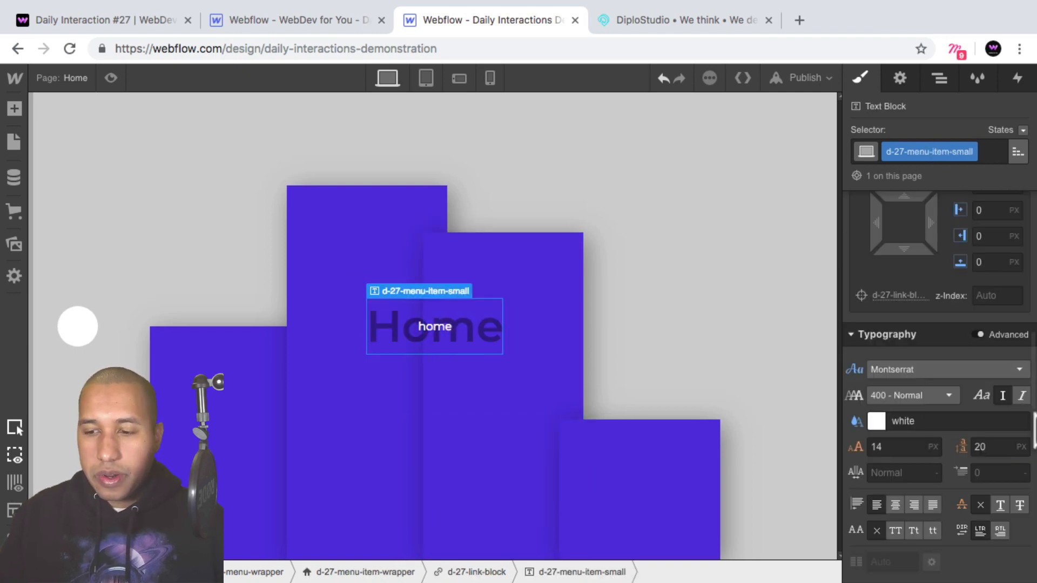
Set the small home text's font size to 24 px and its line height to 30 px.
click(907, 448)
key(shift+Up)
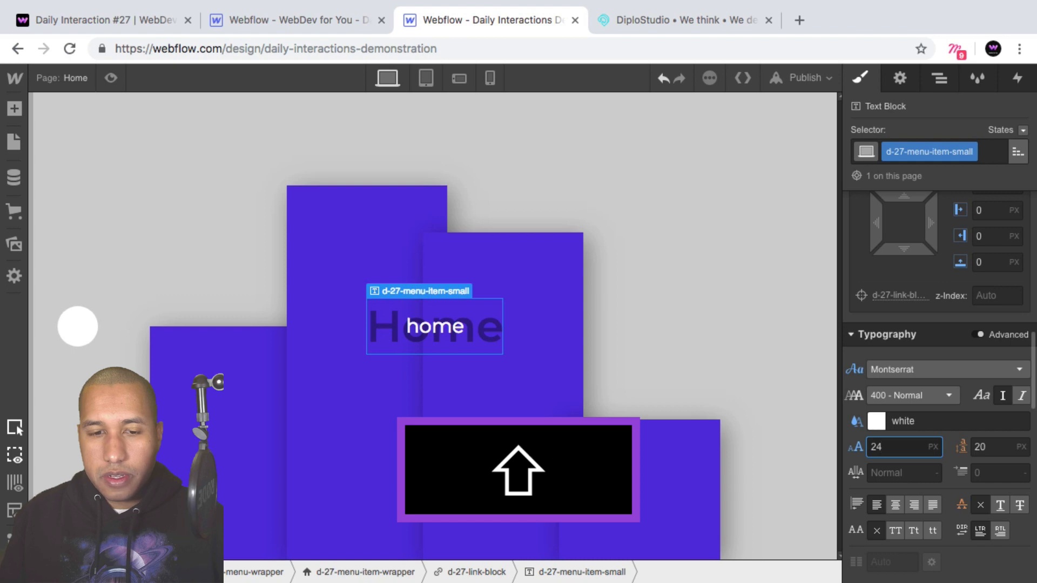
key(shift+Down)
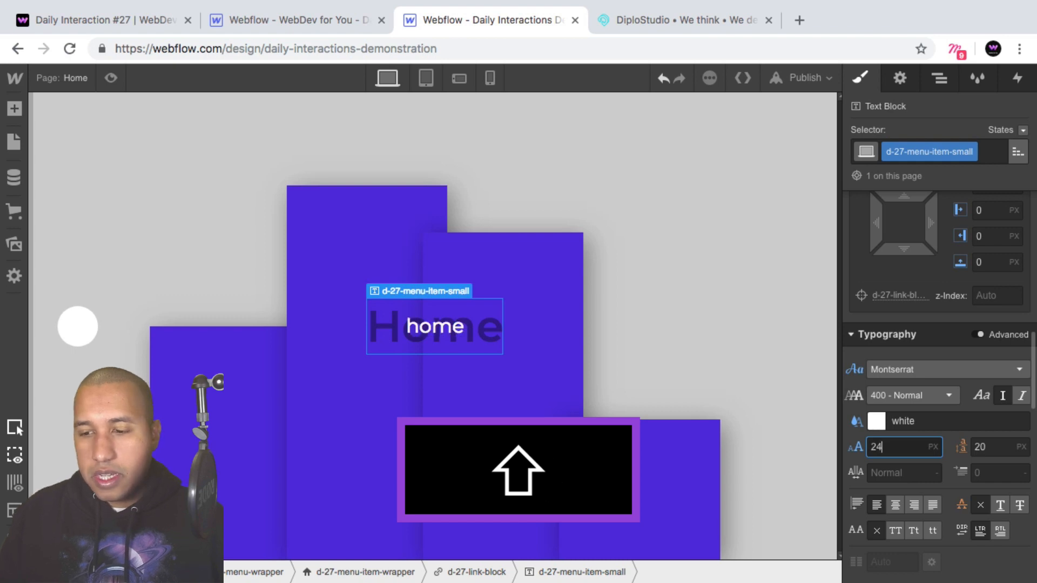
click(992, 447)
key(shift+Up)
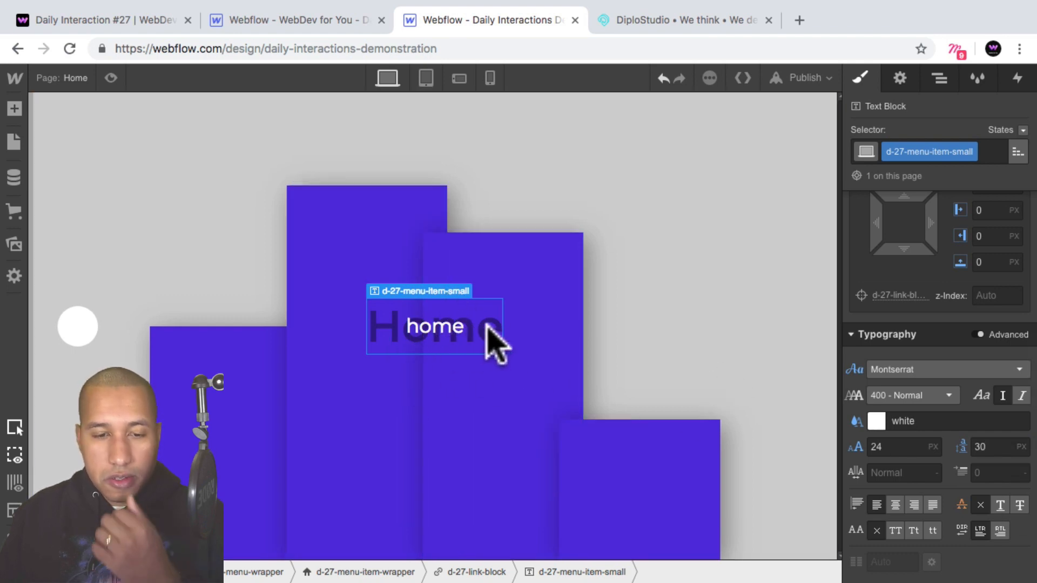
Copy the d-27-link-block and paste four copies of it into the d-27-menu-item-wrapper.
click(942, 80)
click(958, 354)
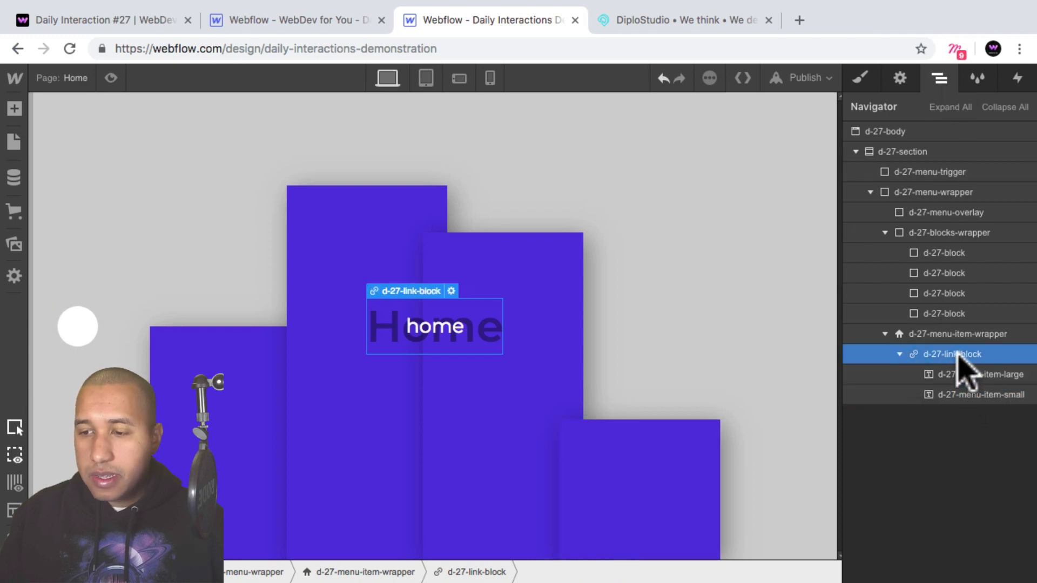
click(899, 354)
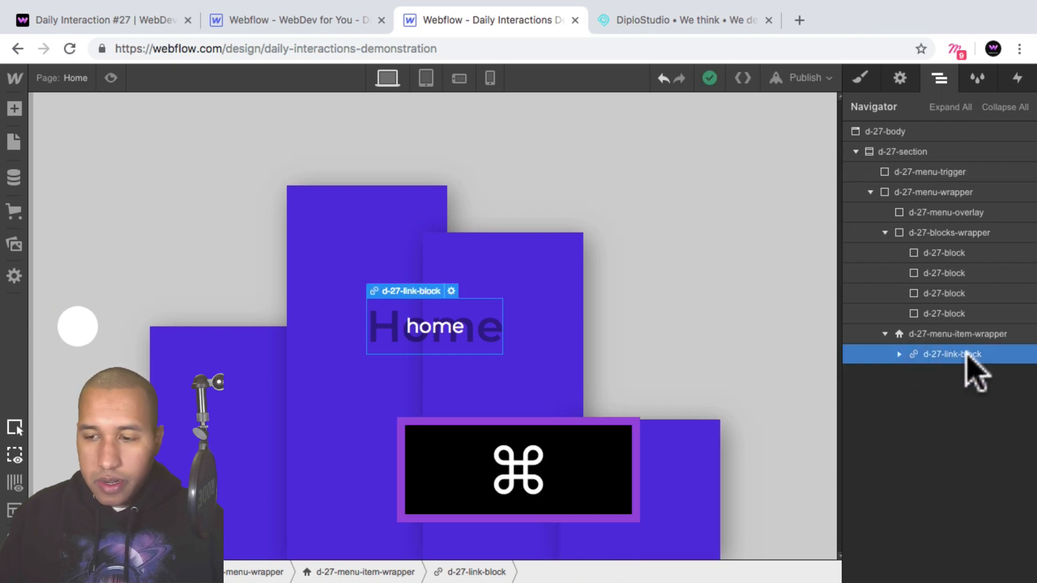
key(super+c)
click(960, 335)
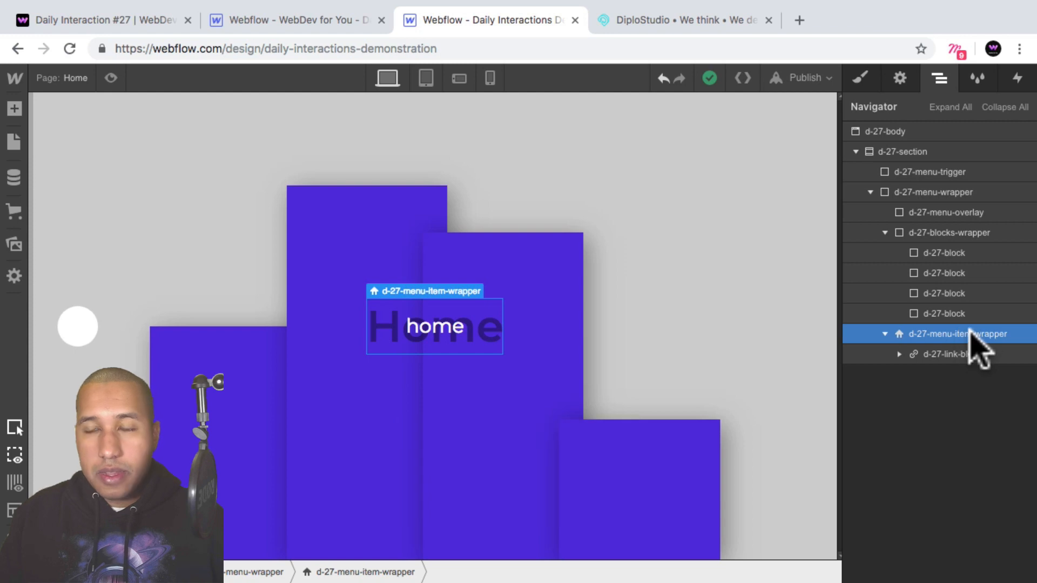
key(super+v)
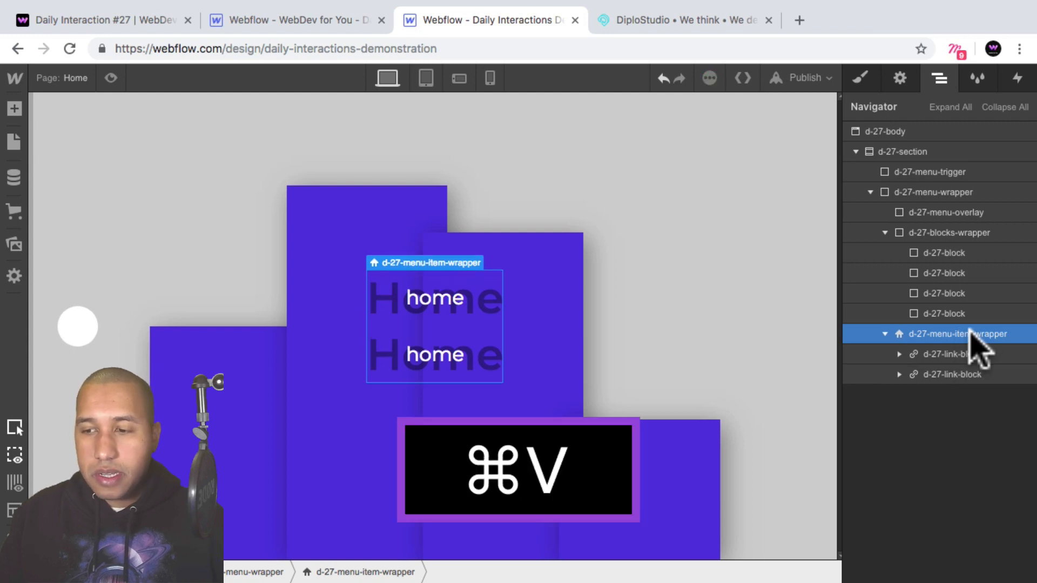
key(super+v)
key(super+v)
key(super+v)
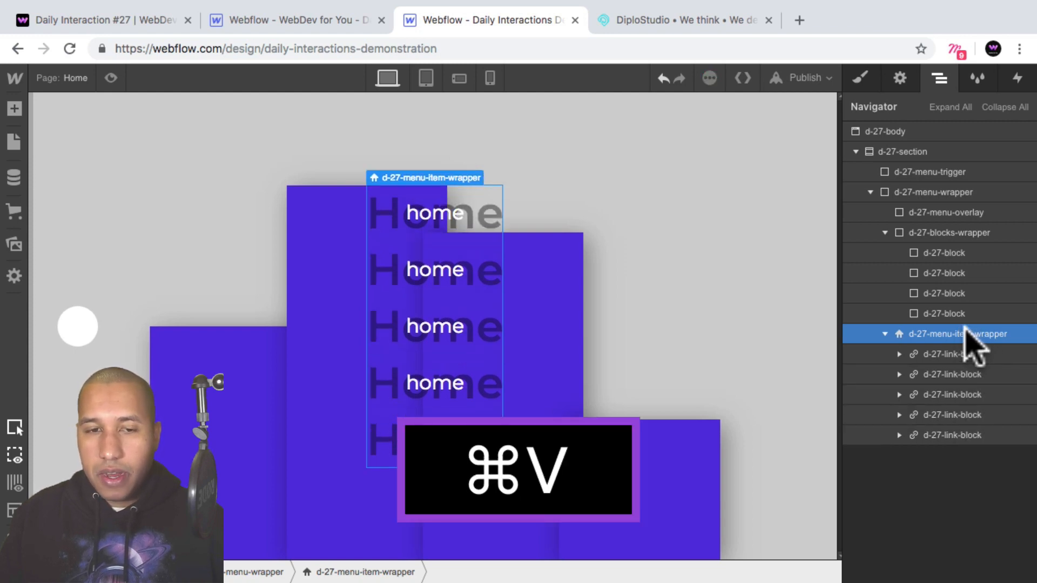
Set the top margin of the d-27-menu-item-wrapper to 100 px.
click(861, 77)
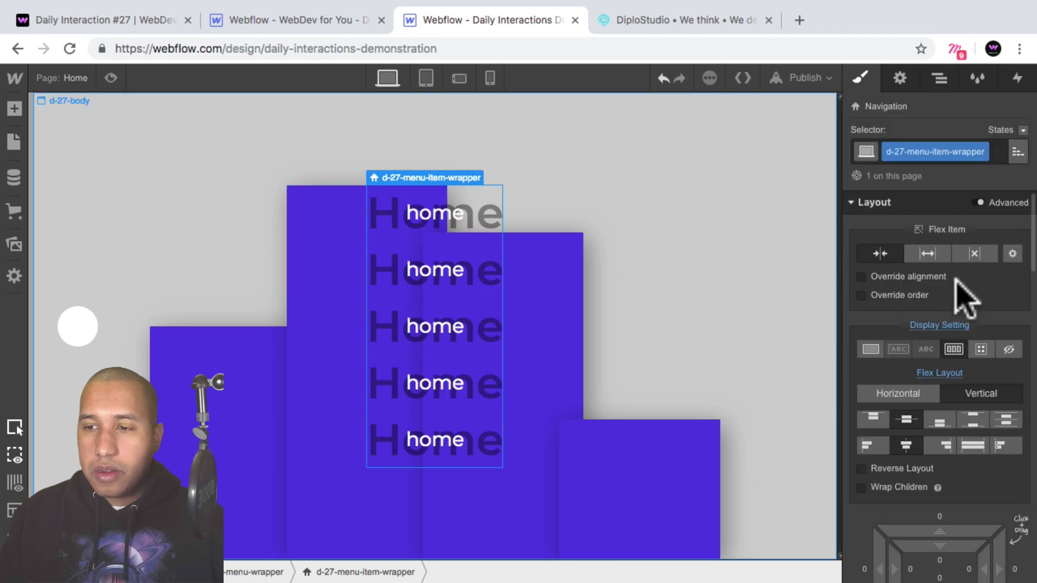
scroll(932, 346, down, 5)
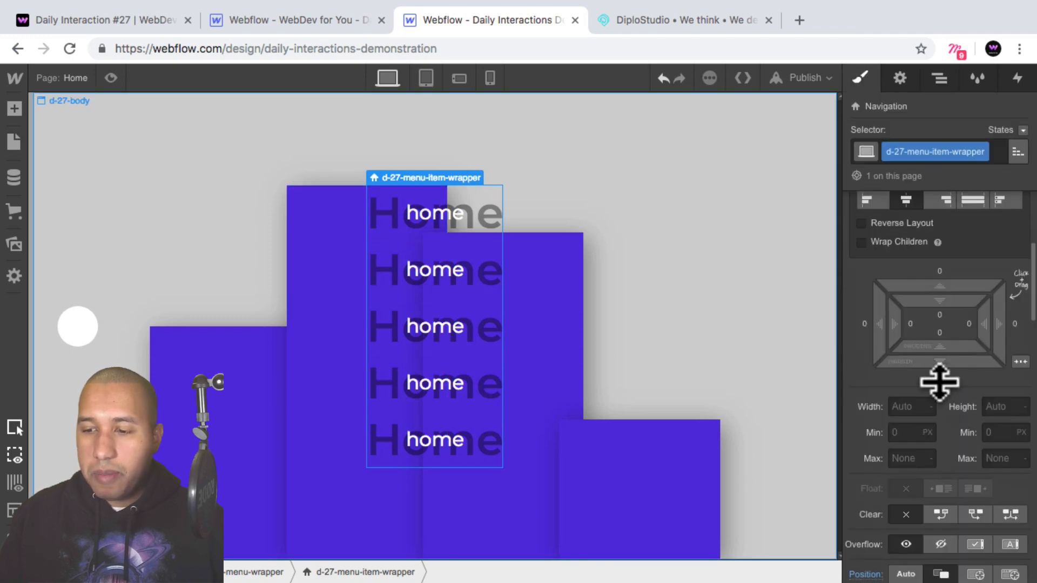
mouse_move(938, 284)
mouse_down()
mouse_move(925, 132)
mouse_move(933, 64)
mouse_move(955, 299)
mouse_move(940, 284)
mouse_move(948, 277)
mouse_up()
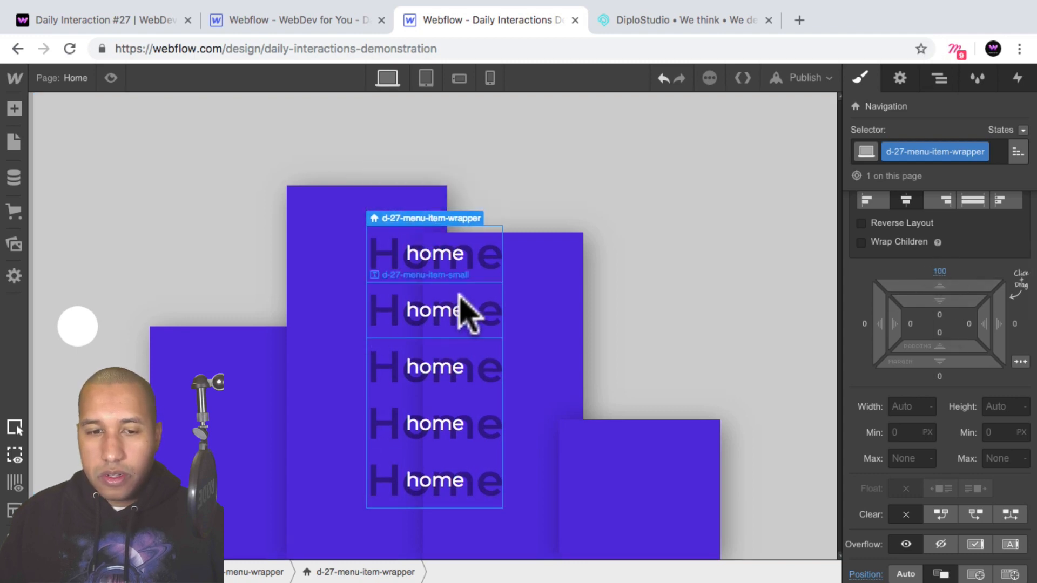
Change the small text of the second, third and fourth menu items to "about", "services" and "contact".
double_click(440, 316)
text(about)
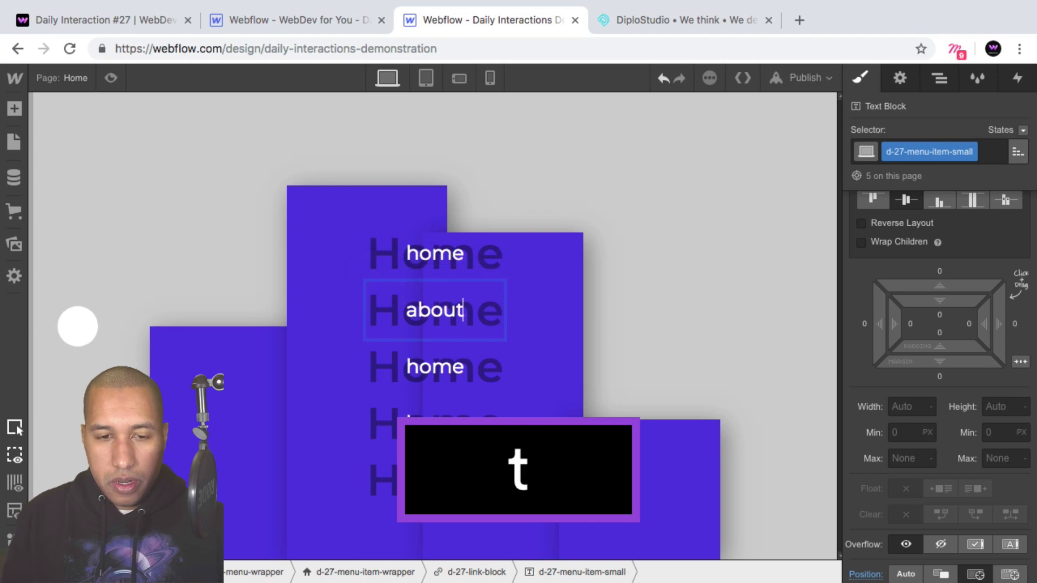
click(434, 370)
double_click(434, 371)
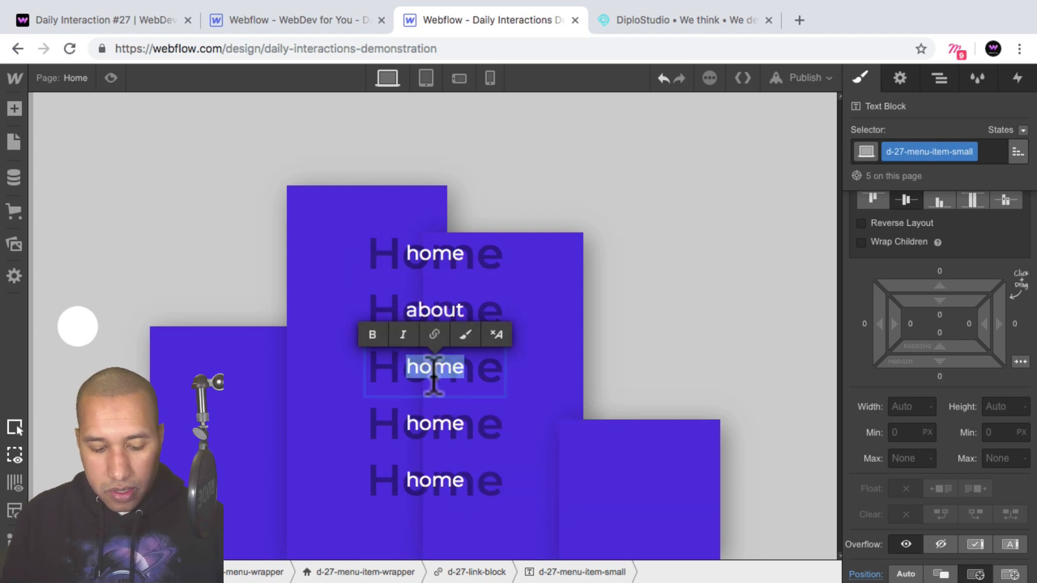
text(services)
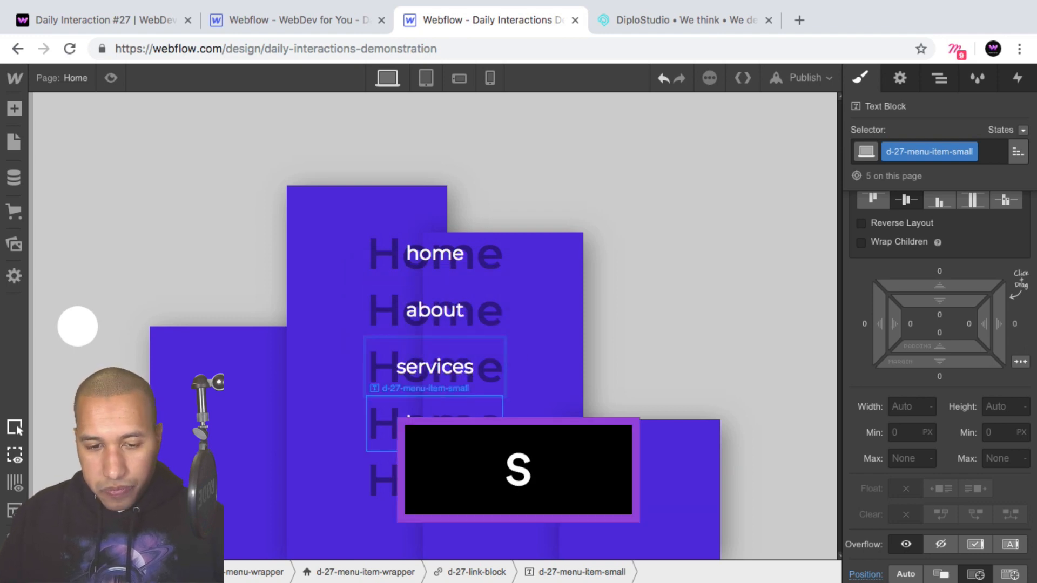
double_click(436, 425)
text(contact)
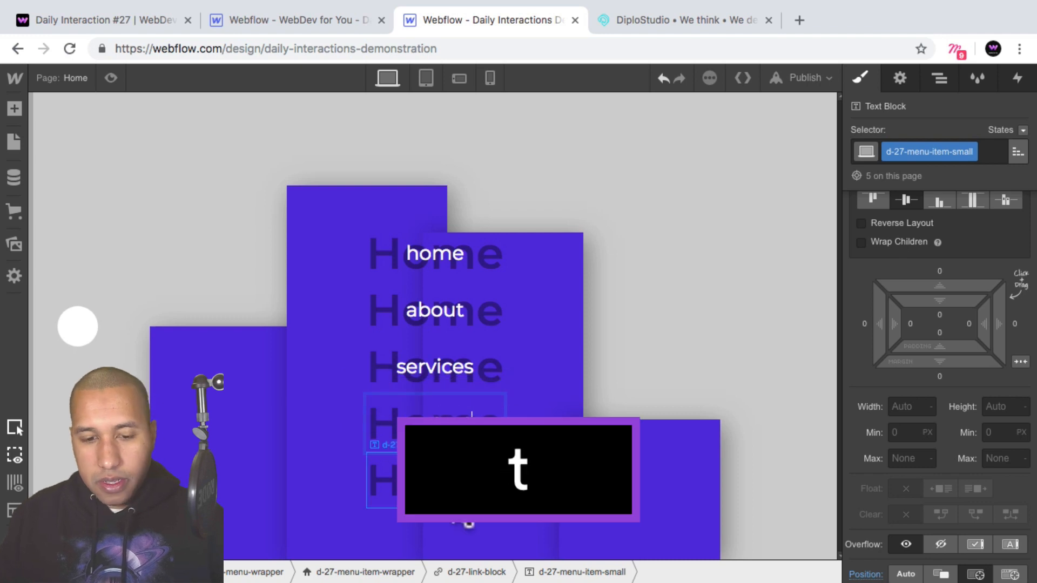
Change the small text of the fifth menu item to "shop".
click(458, 489)
double_click(456, 486)
text(o)
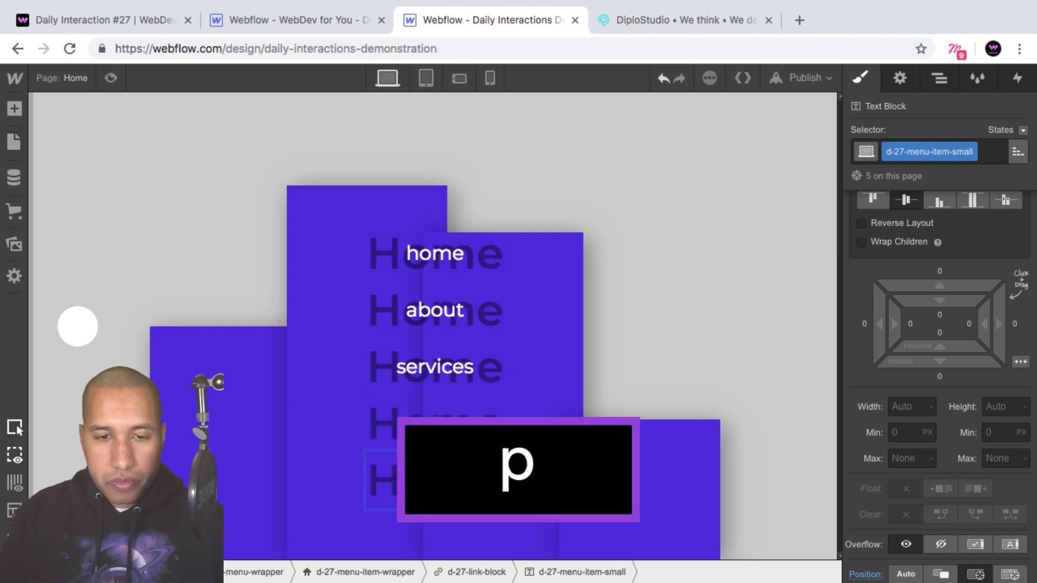
Hide the d-27-menu-item-small text blocks by setting their display to none.
click(505, 251)
click(467, 251)
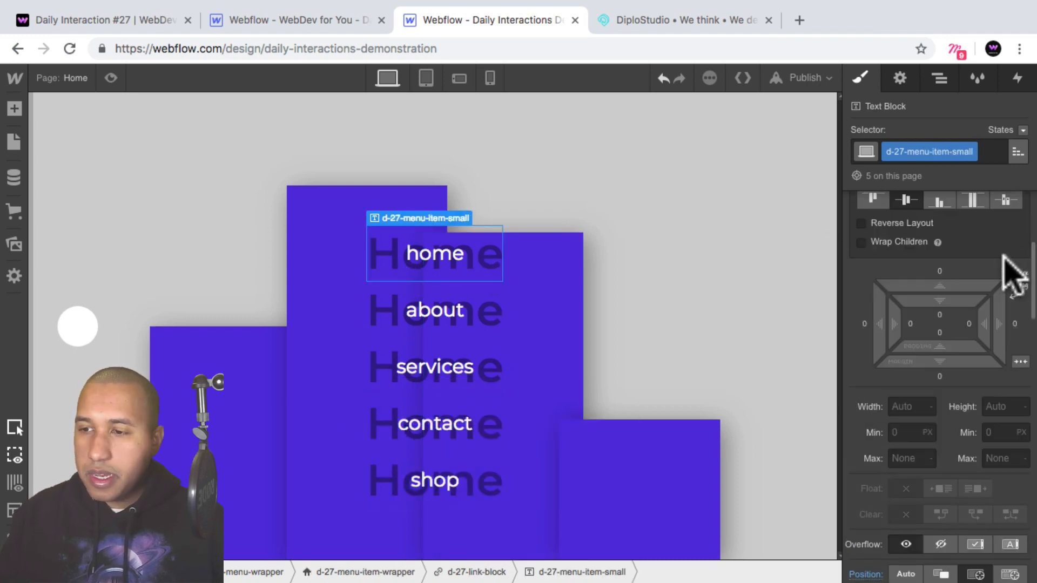
scroll(1011, 276, up, 5)
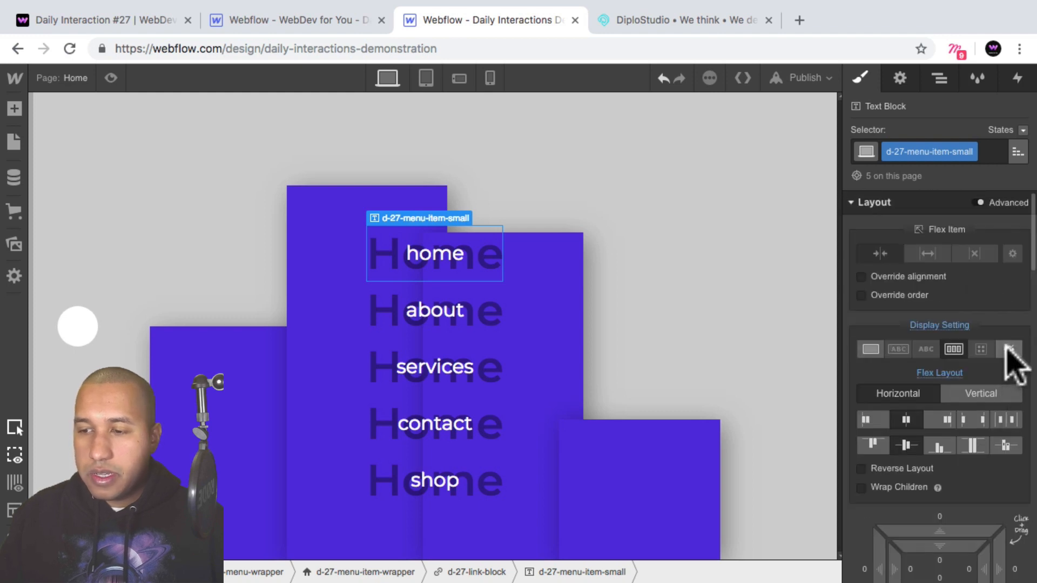
click(1008, 350)
Change the large text of the second and third menu items to "About" and "Services".
click(407, 277)
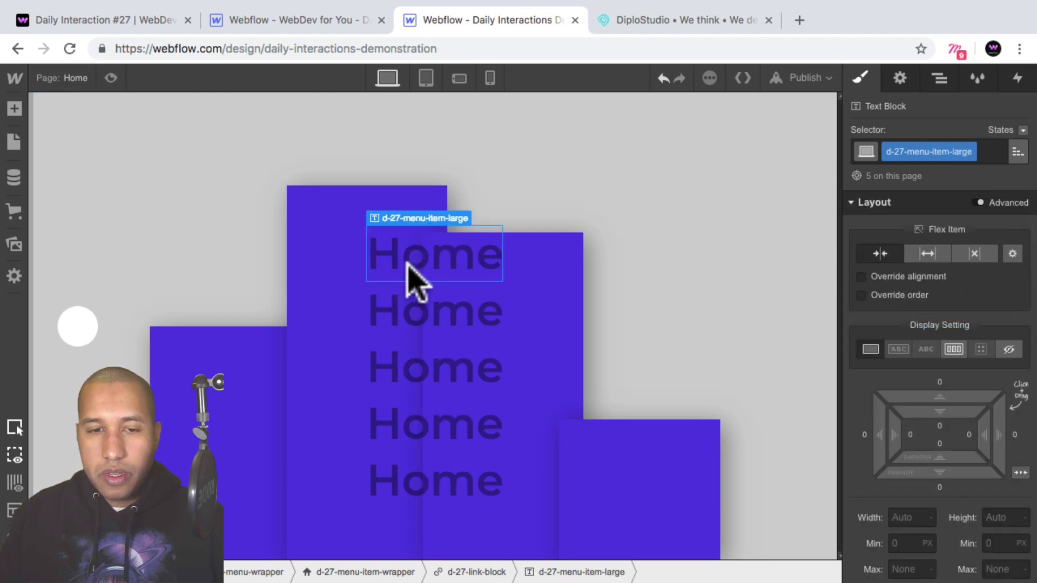
double_click(422, 303)
text(About)
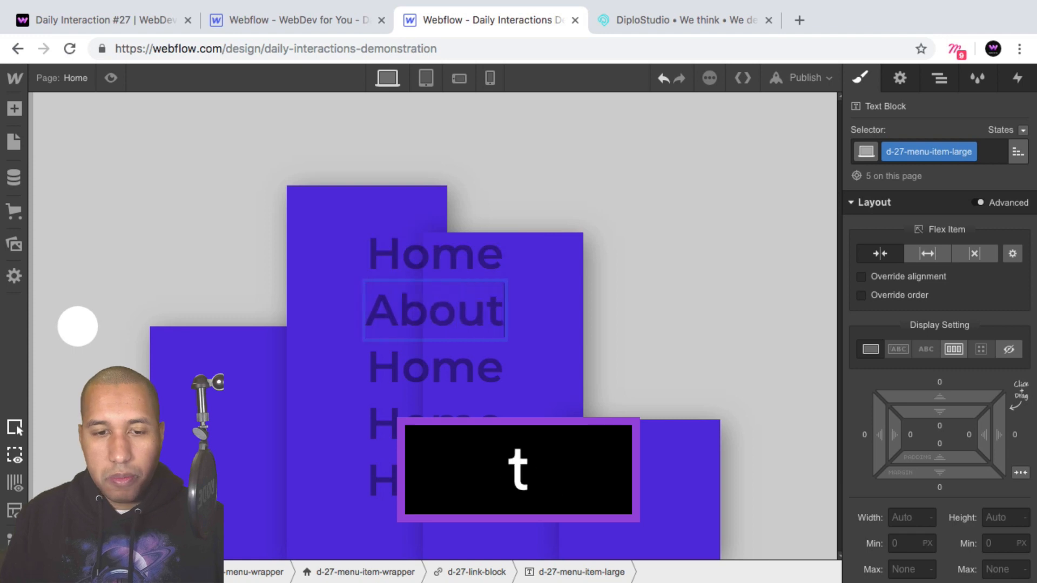
double_click(435, 370)
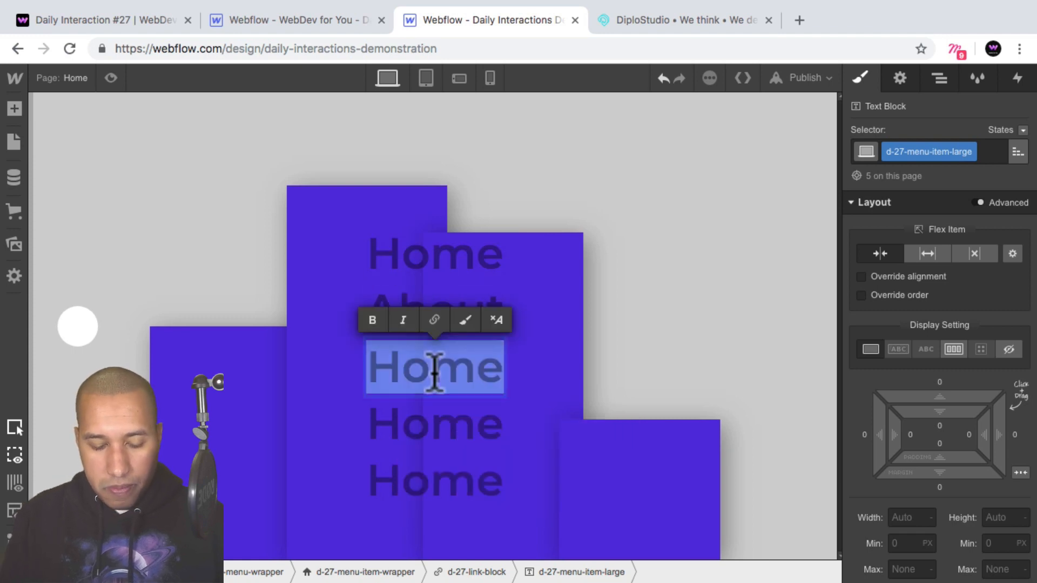
key(shift)
text(Servci)
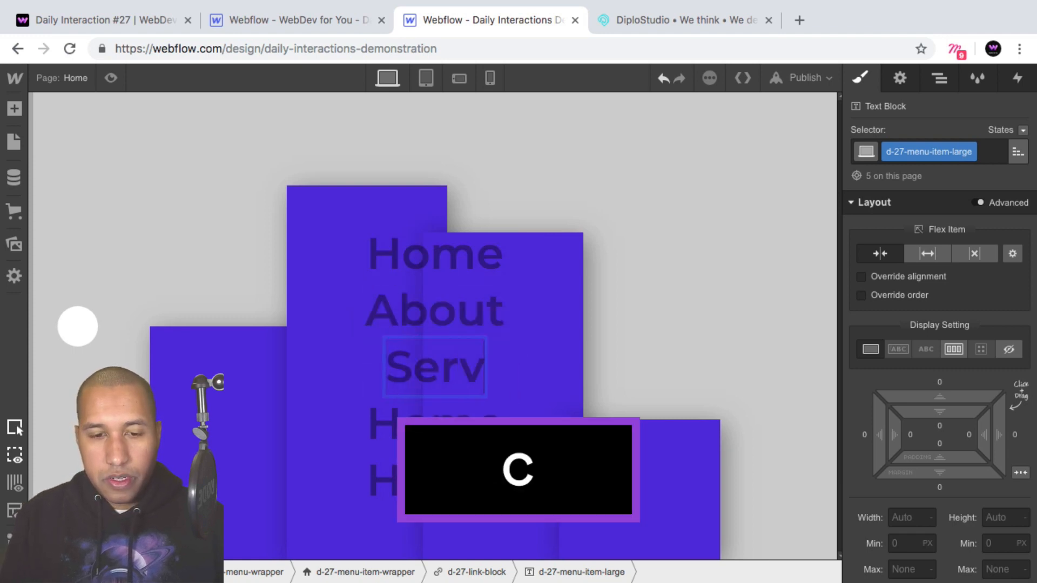
key(BackSpace)
key(BackSpace)
text(icds)
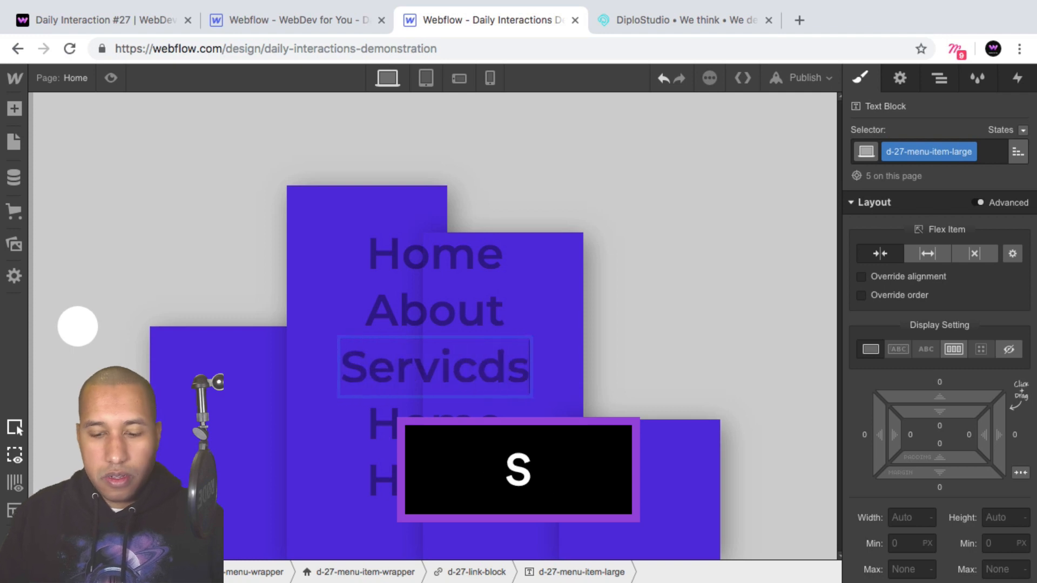
key(BackSpace)
key(BackSpace)
text(es)
Change the large text of the fourth and fifth menu items to "Contact" and "Shop".
double_click(423, 428)
text(c)
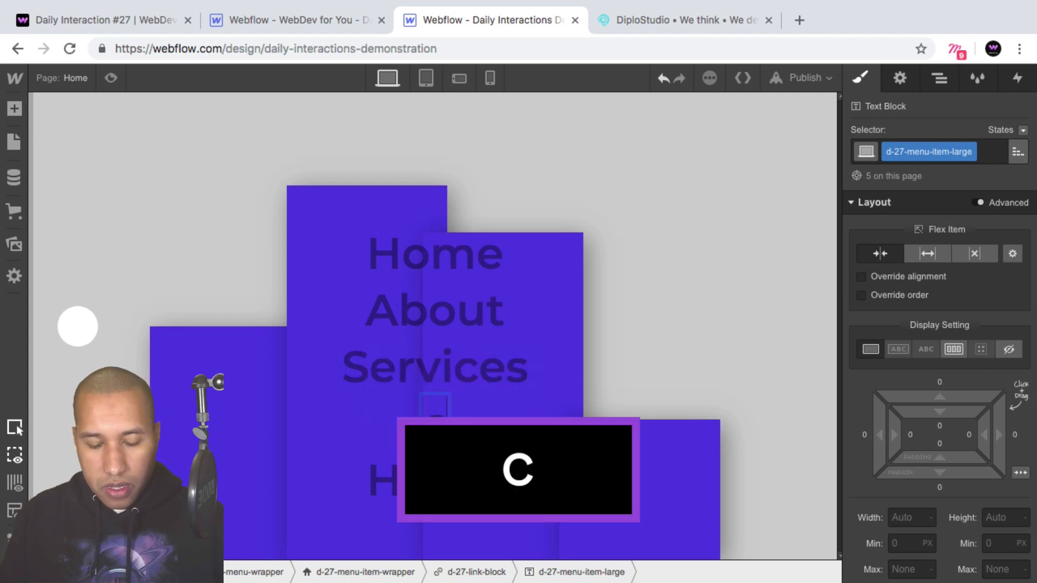
key(BackSpace)
text(Conta)
key(BackSpace)
text(act)
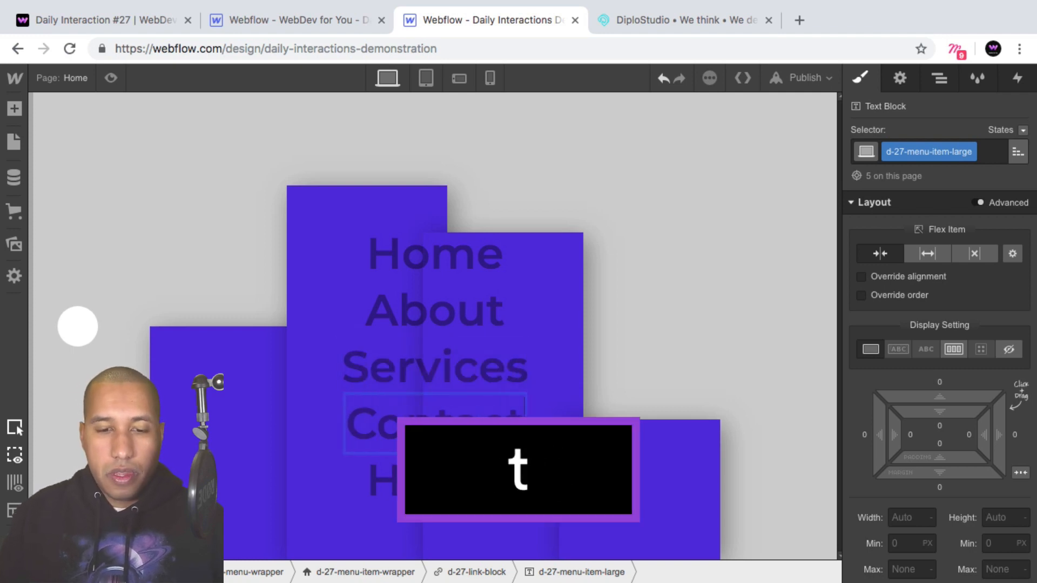
double_click(421, 476)
text(Sho)
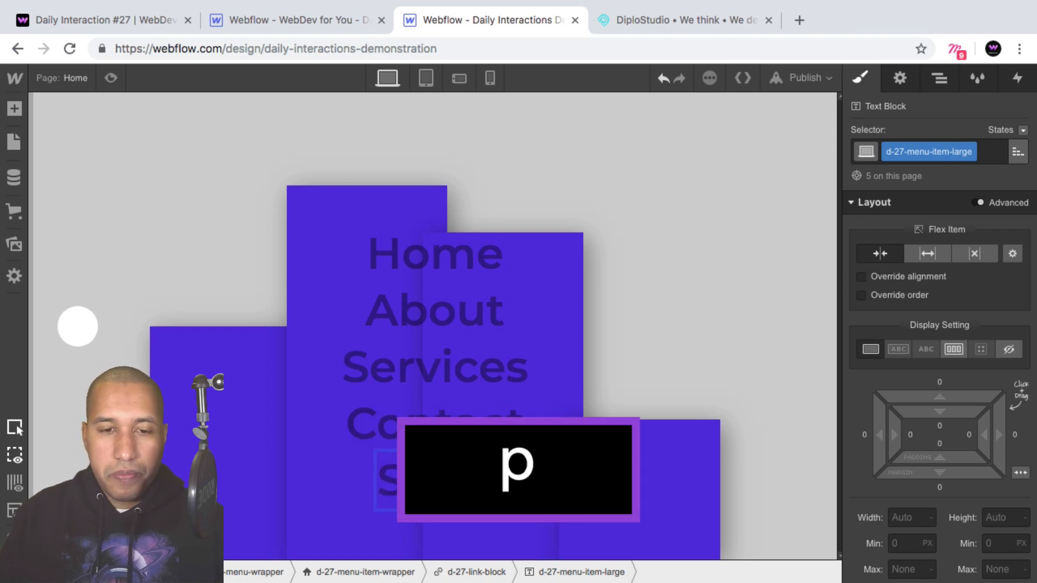
text(p)
Set the display of the hidden d-27-menu-item-small text blocks back to flex.
click(939, 79)
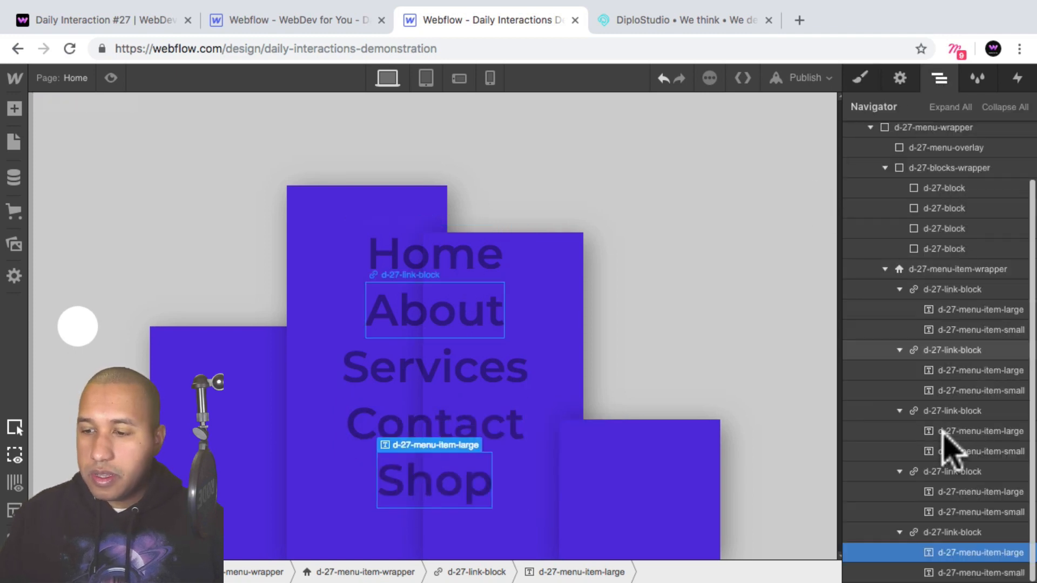
click(964, 329)
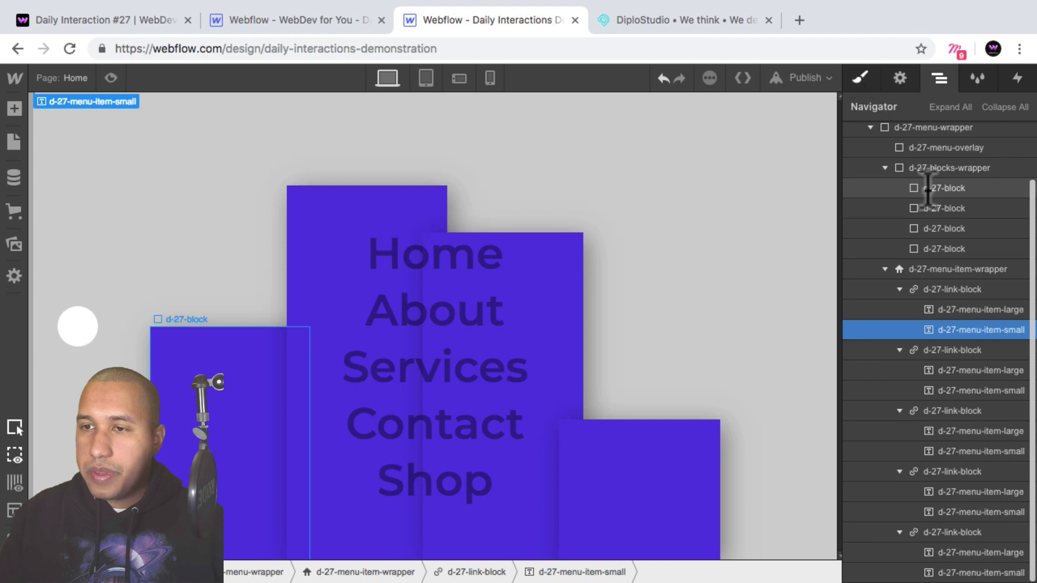
key(s)
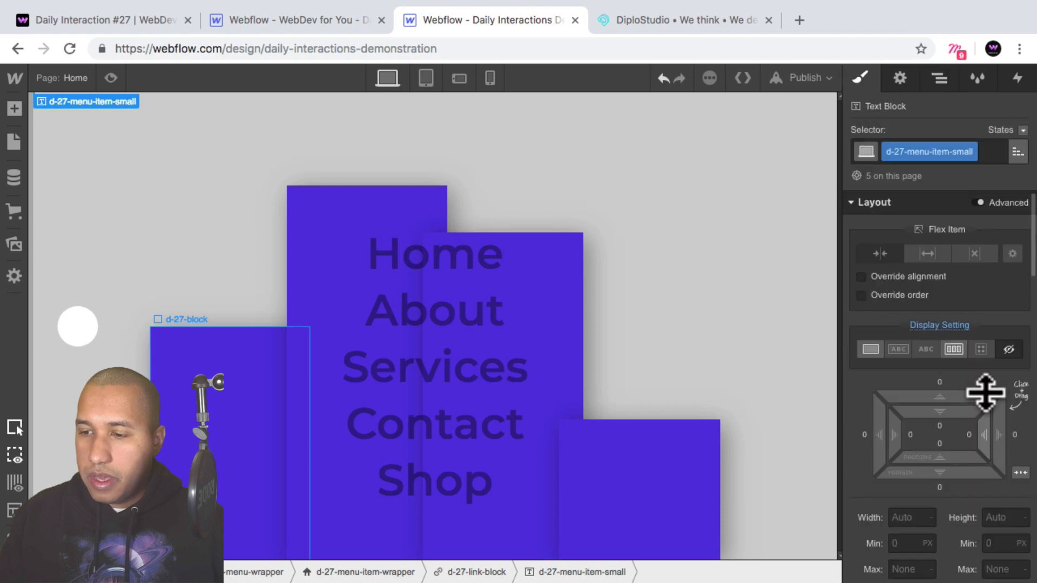
click(954, 349)
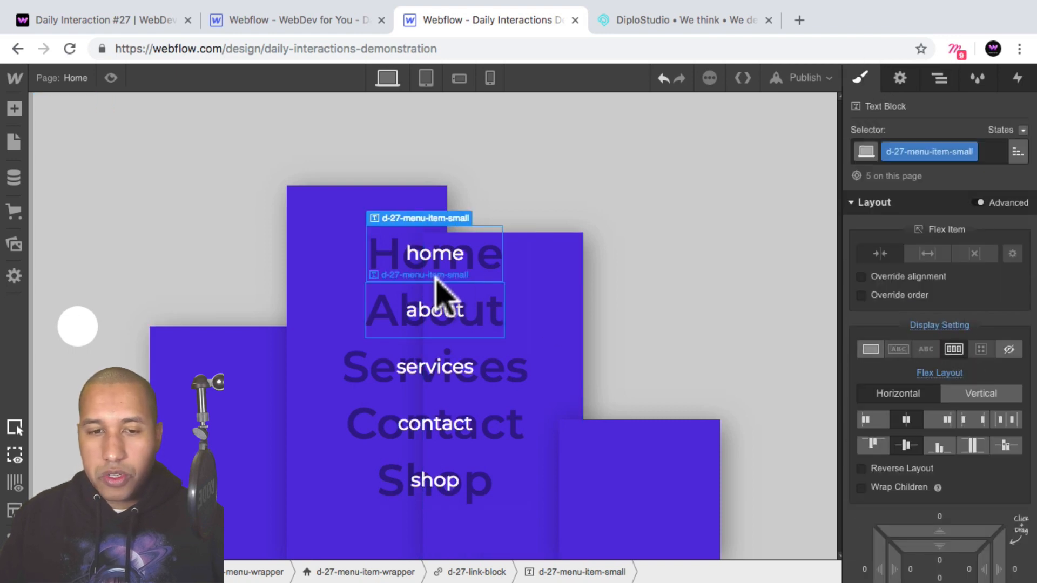
Give the d-27-link-block a margin of 5 px above and below to space out the menu items.
click(393, 323)
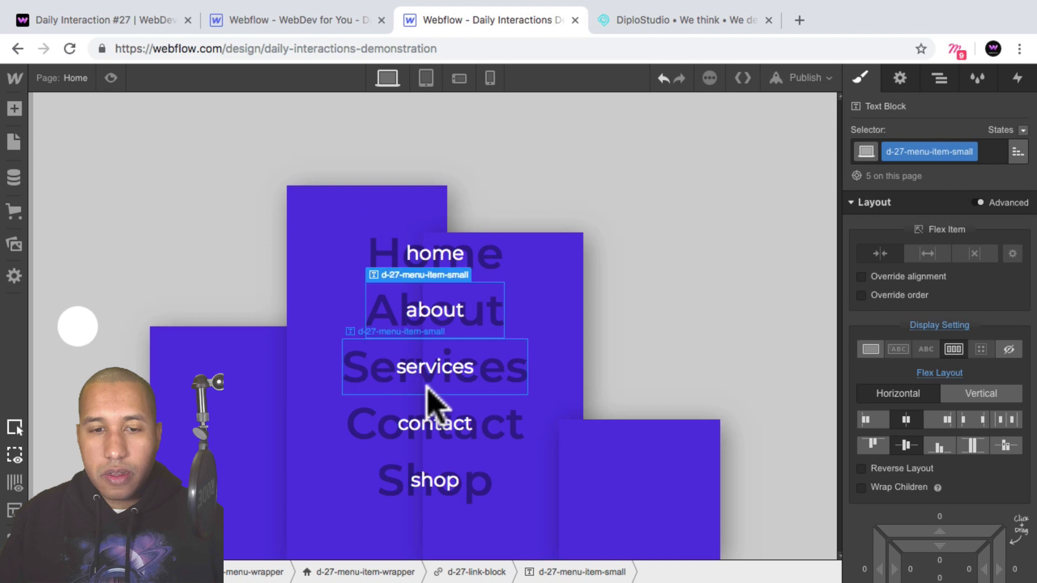
click(940, 80)
click(956, 294)
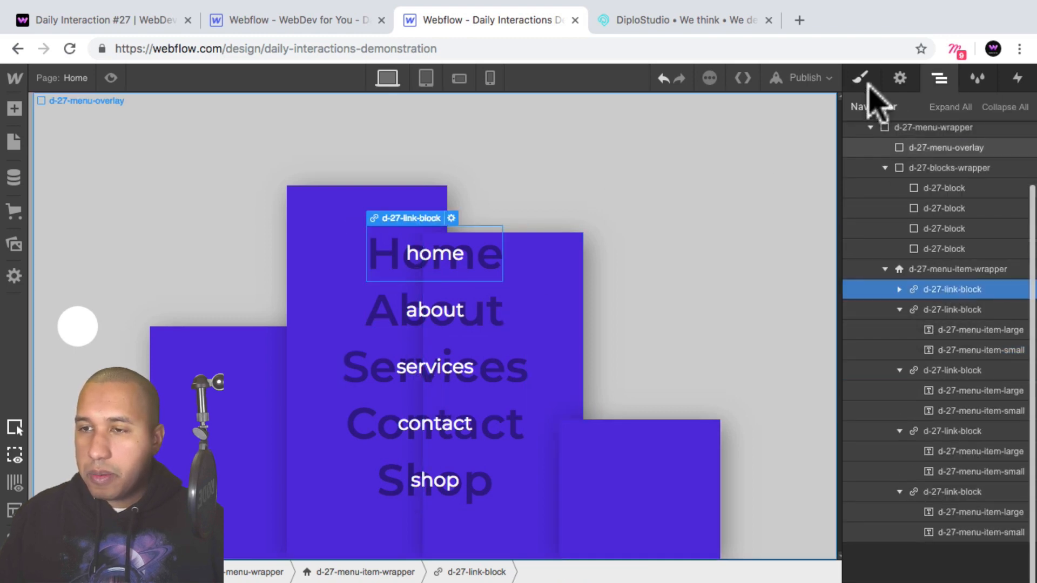
click(860, 79)
scroll(978, 413, down, 2)
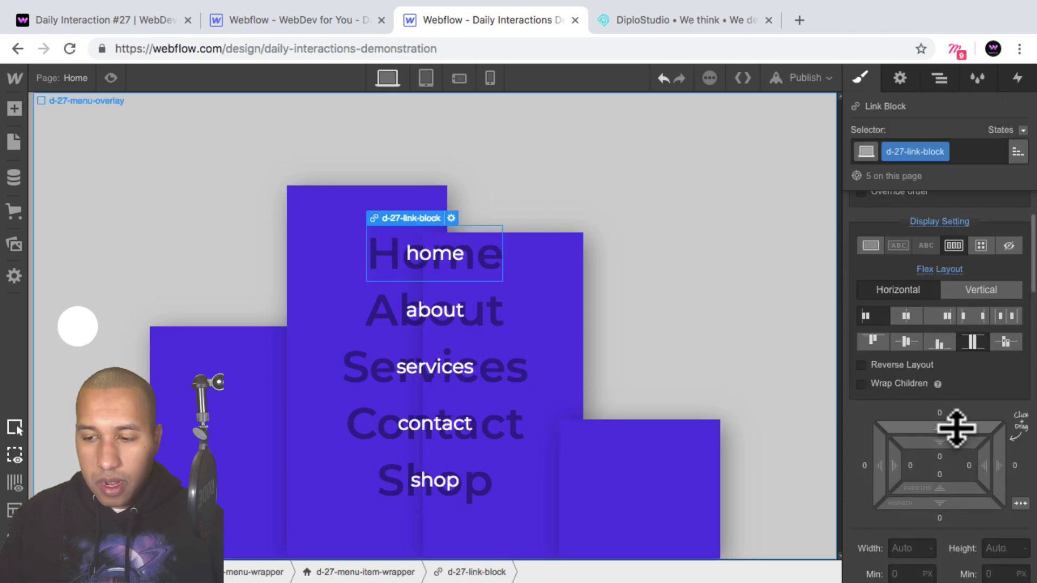
drag(956, 427, 958, 414)
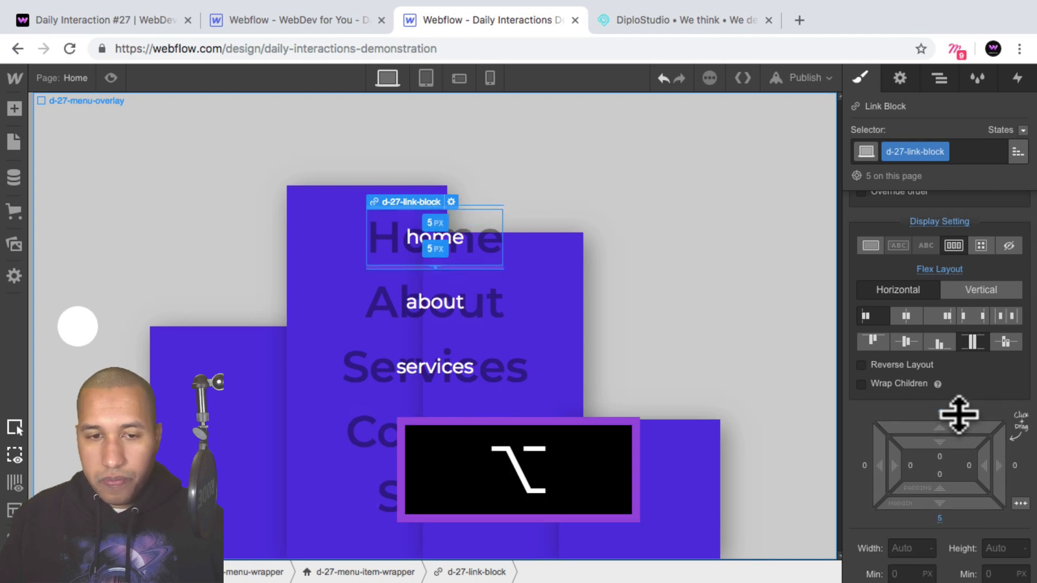
click(580, 282)
click(664, 411)
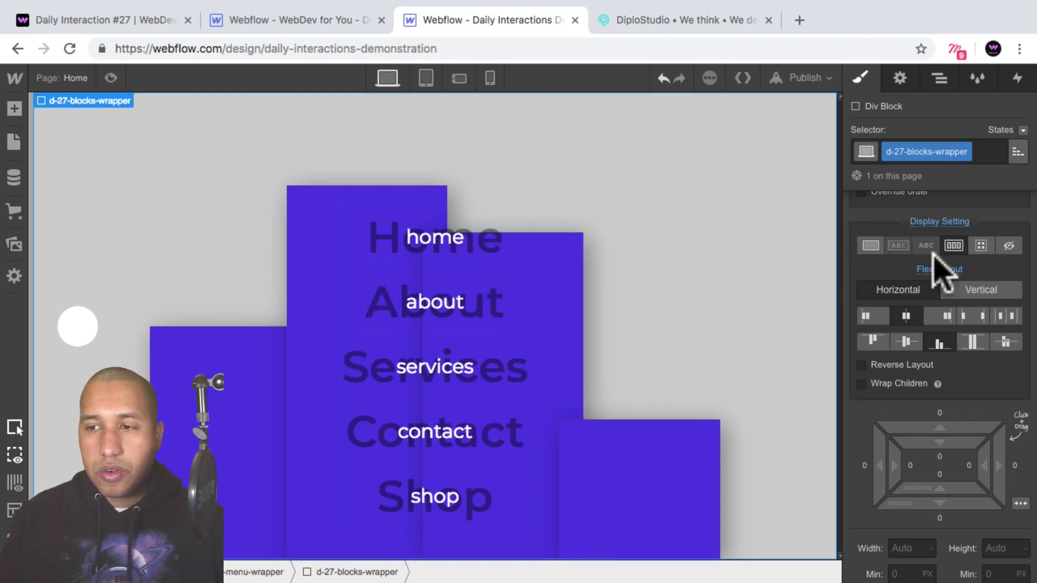
Collapse the element tree down to the children of d-27-section and preview the page with the menu trigger.
click(940, 81)
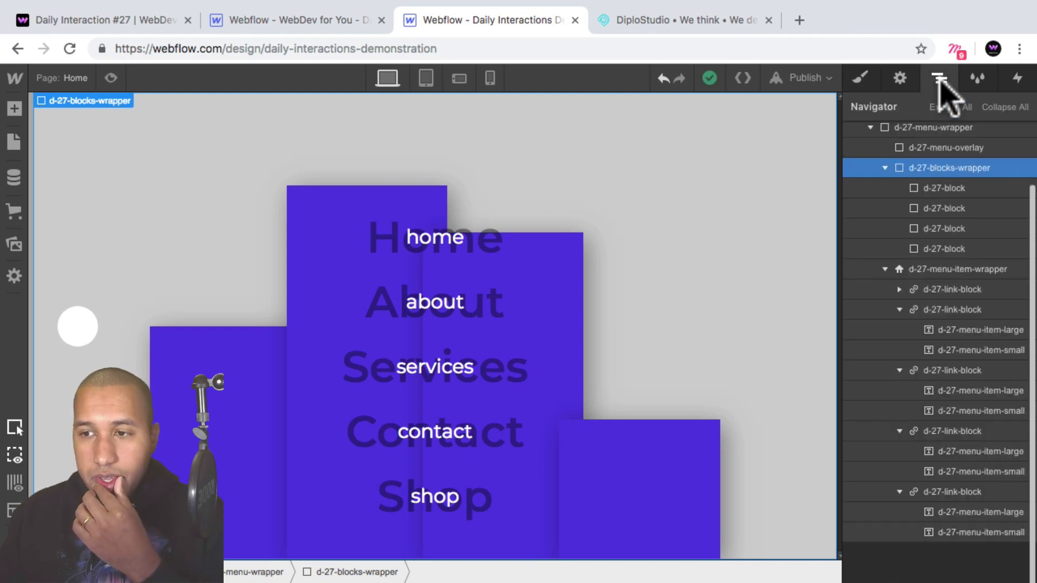
click(1007, 106)
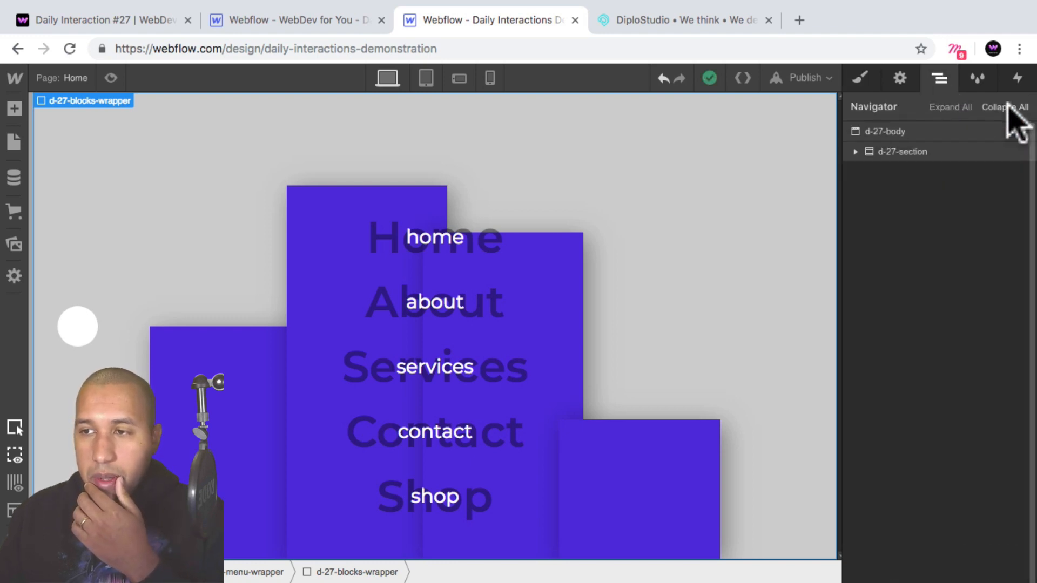
click(856, 152)
click(966, 171)
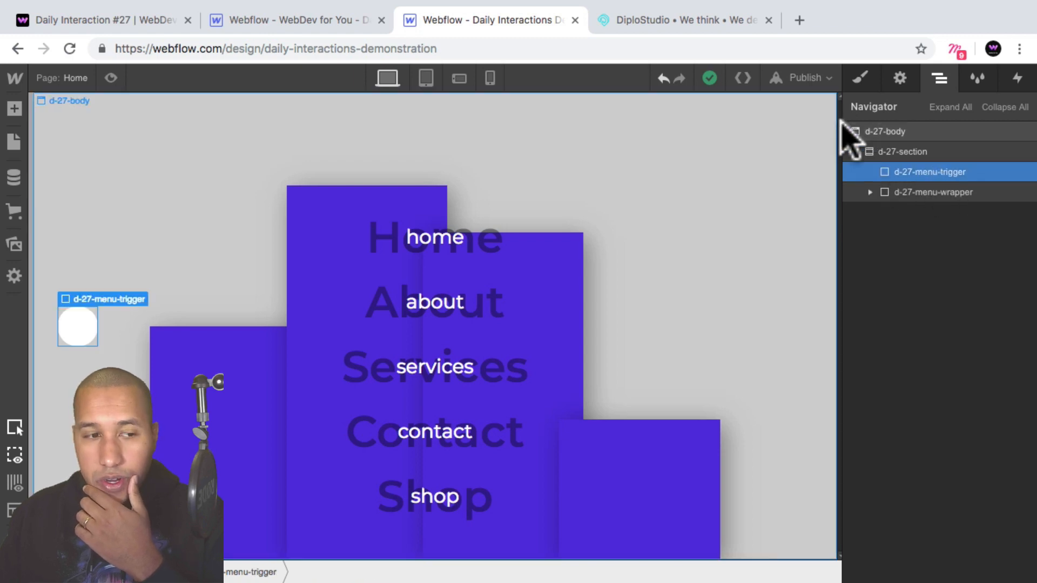
click(130, 273)
click(111, 78)
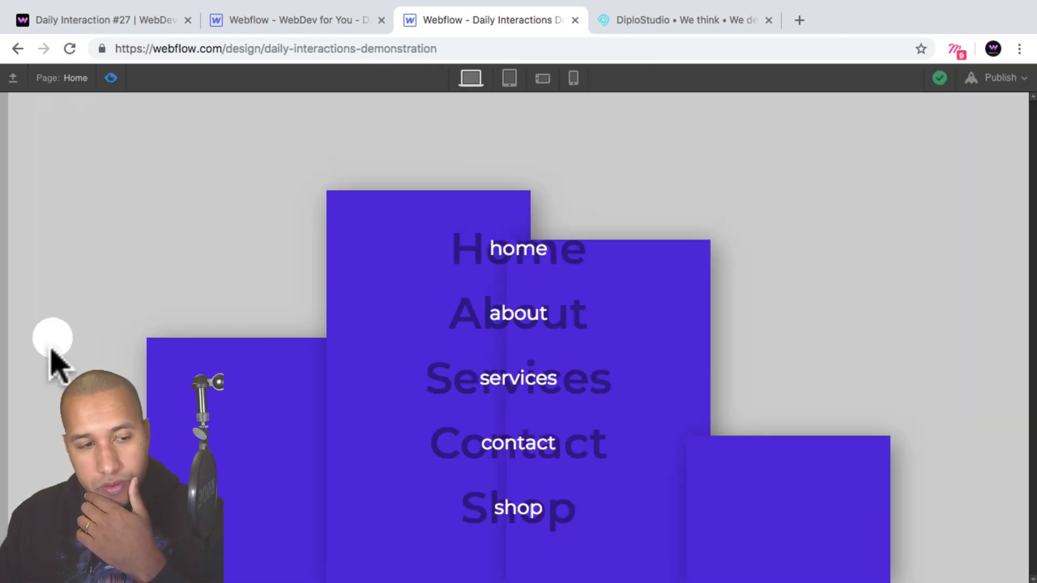
click(111, 78)
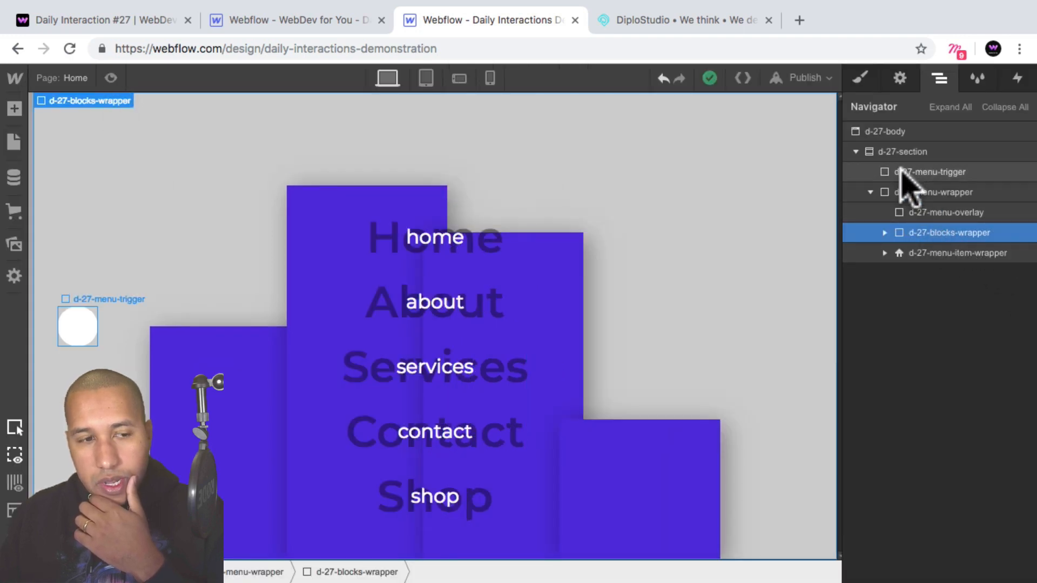
Add a Mouse Click (Tap) element trigger to the d-27-menu-trigger.
click(928, 172)
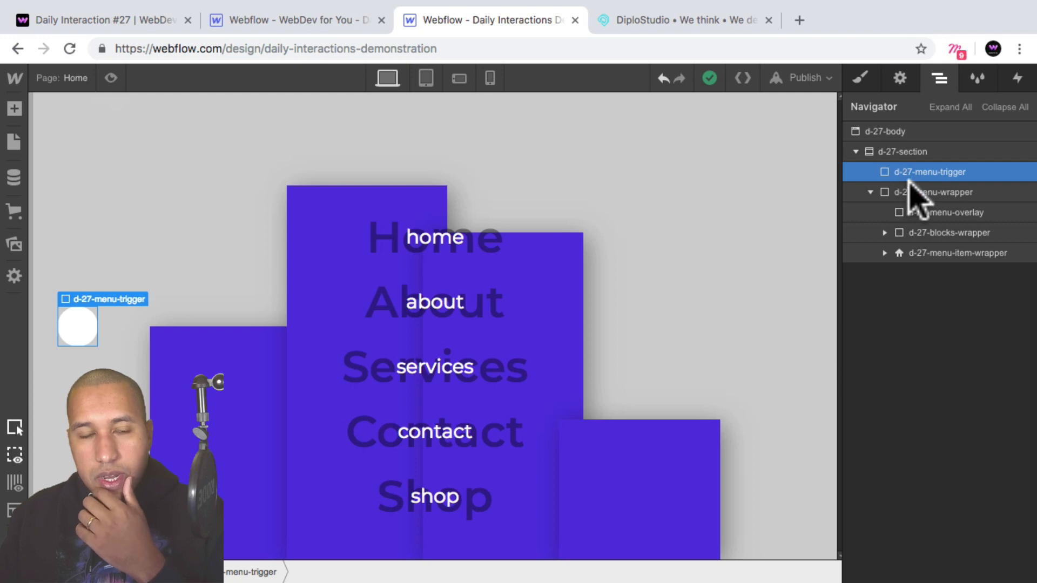
click(918, 192)
click(918, 172)
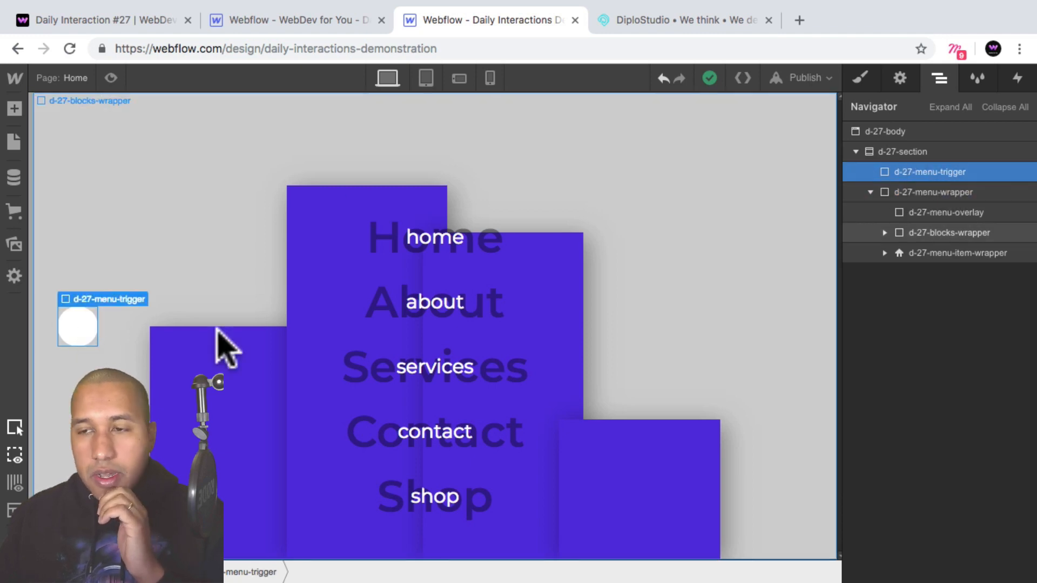
click(1016, 76)
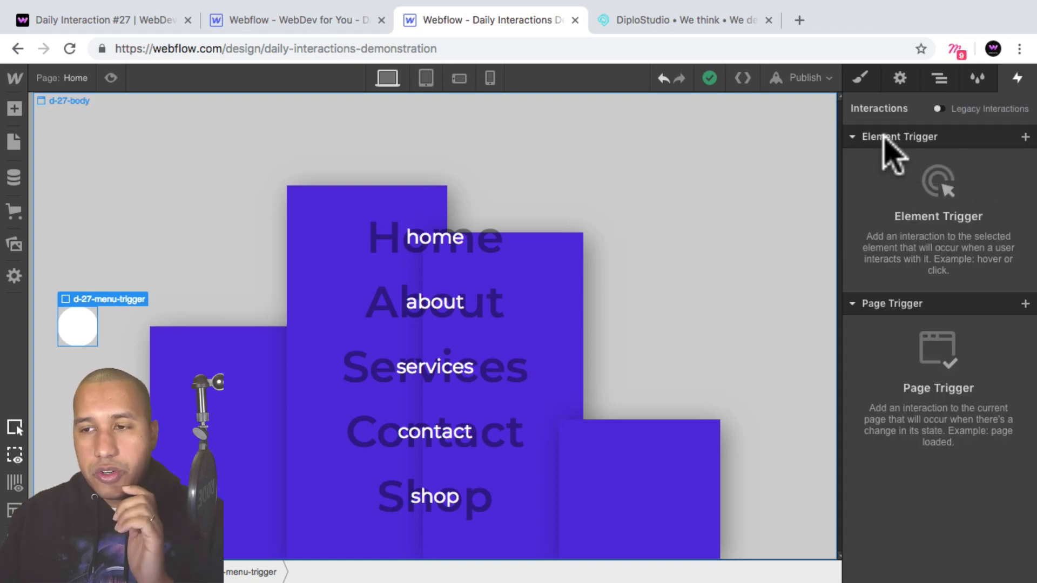
click(1025, 136)
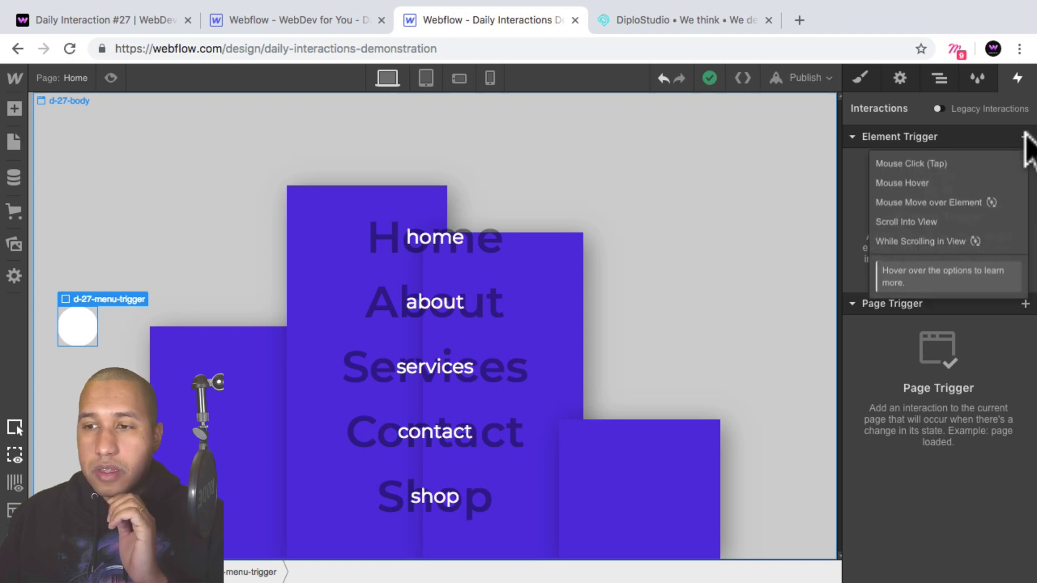
click(925, 164)
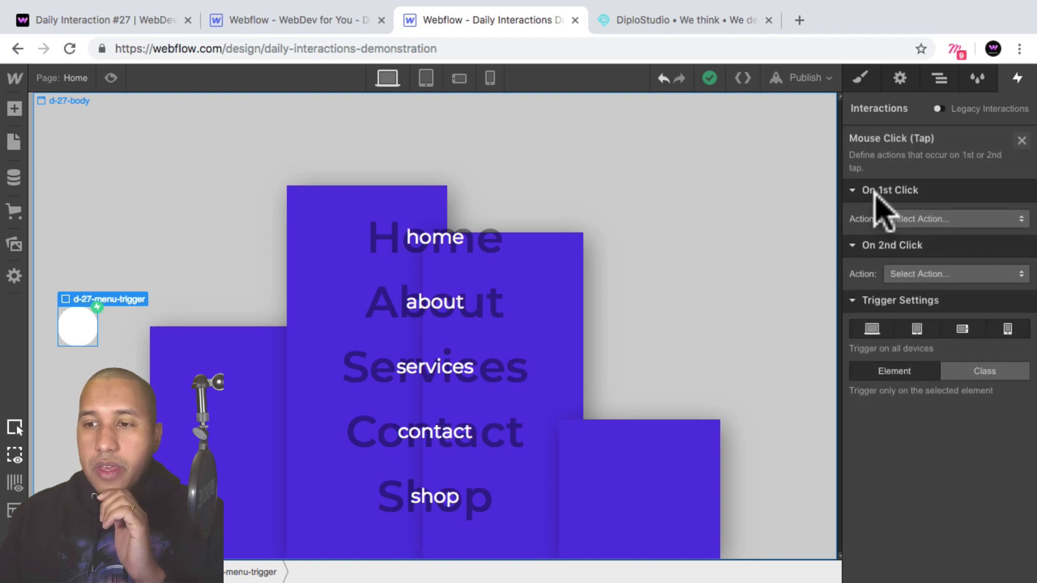
Make the trigger's first click start an animation and create a timed animation for it named "d-27-first-click".
click(922, 221)
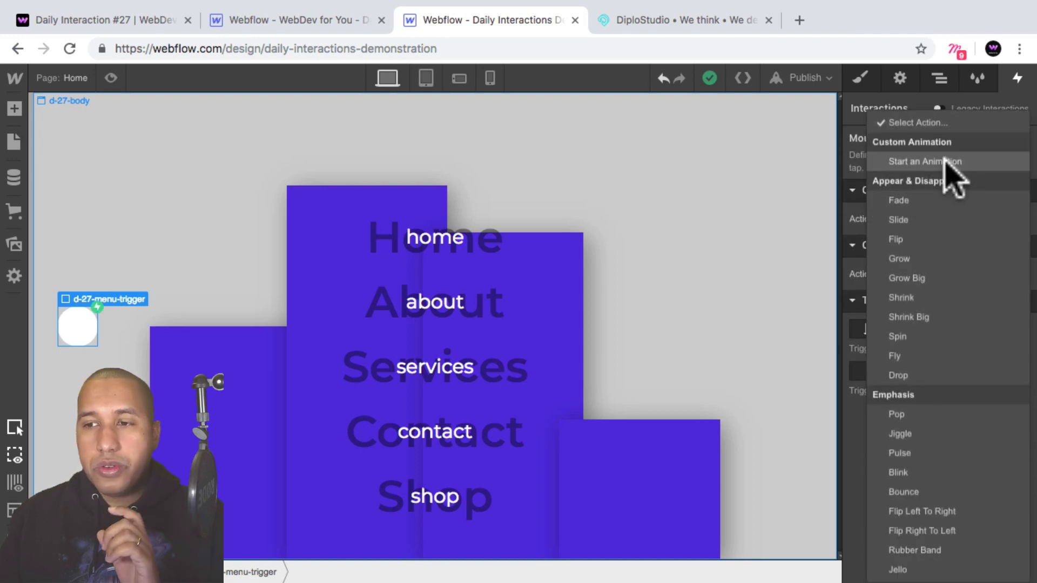
click(924, 162)
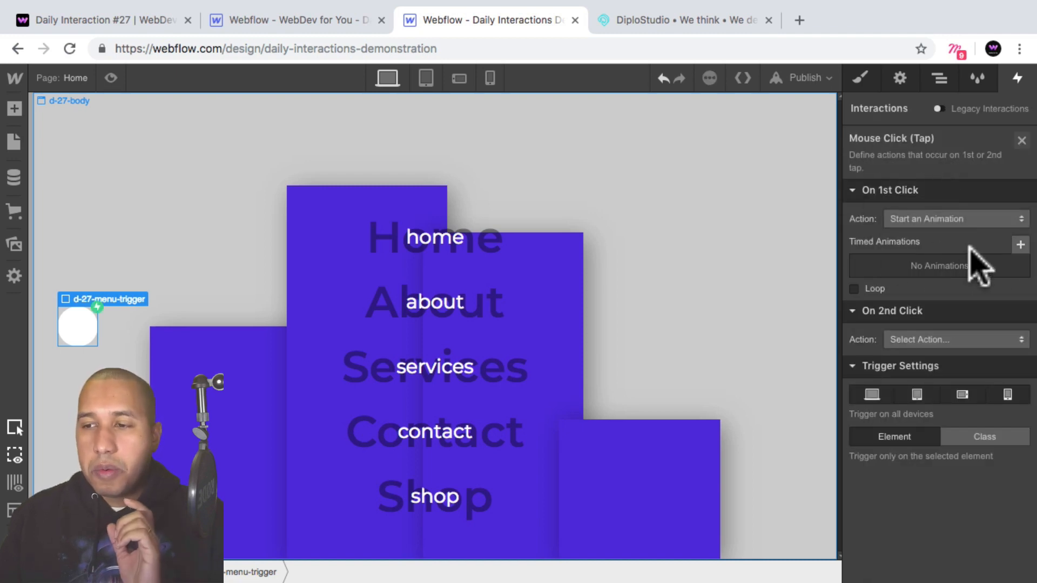
click(1020, 244)
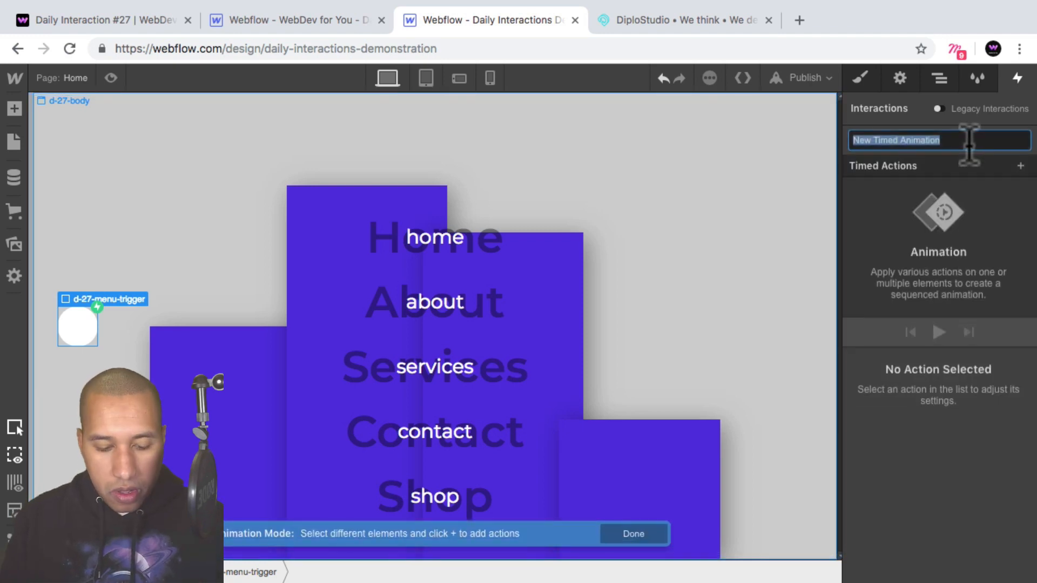
text(d-27-first-click)
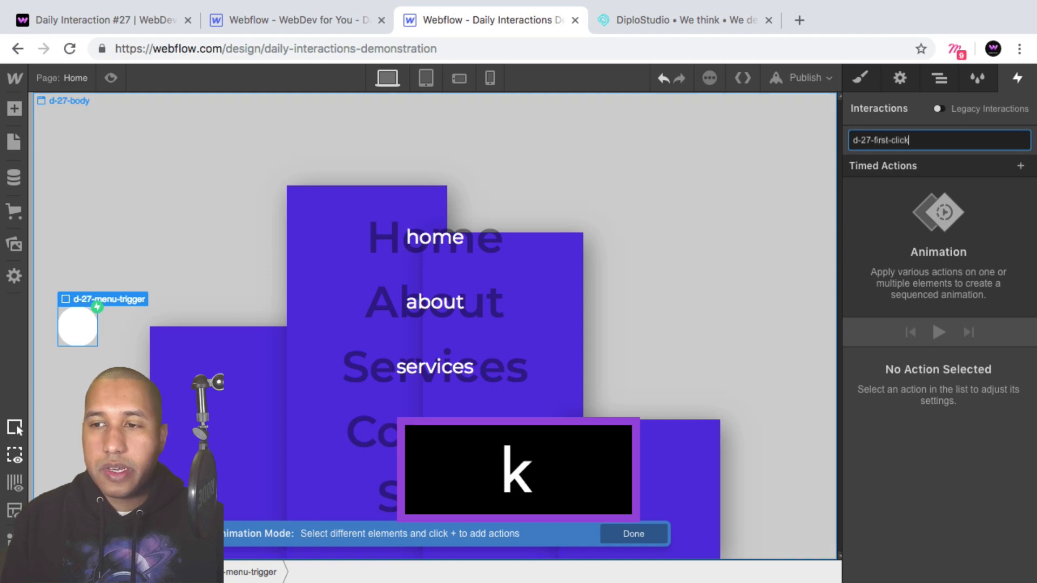
key(Return)
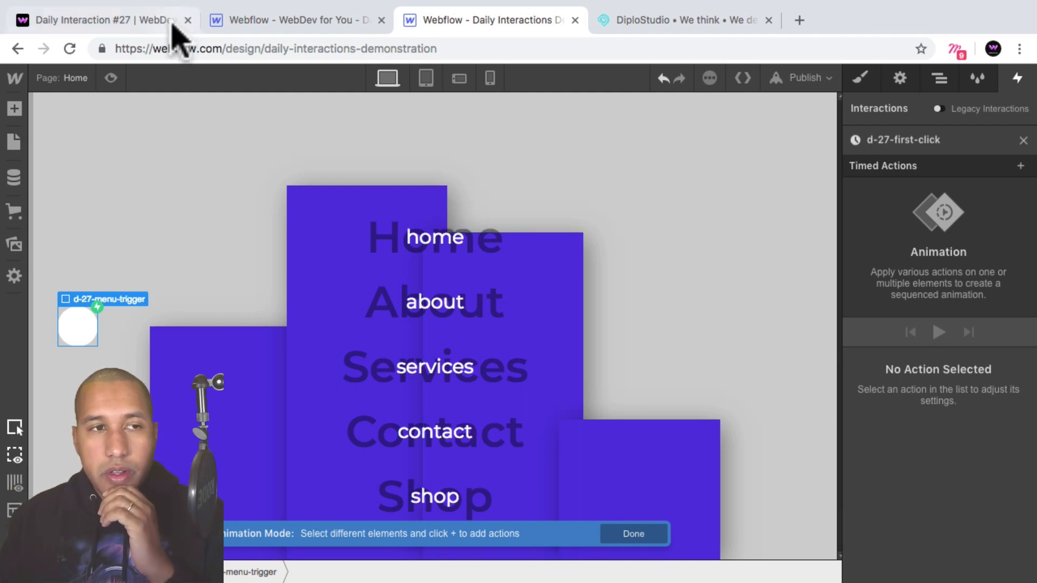
Play the menu's open and close animation on the published Demo 27 page, then return to the Webflow Designer.
click(141, 20)
click(47, 327)
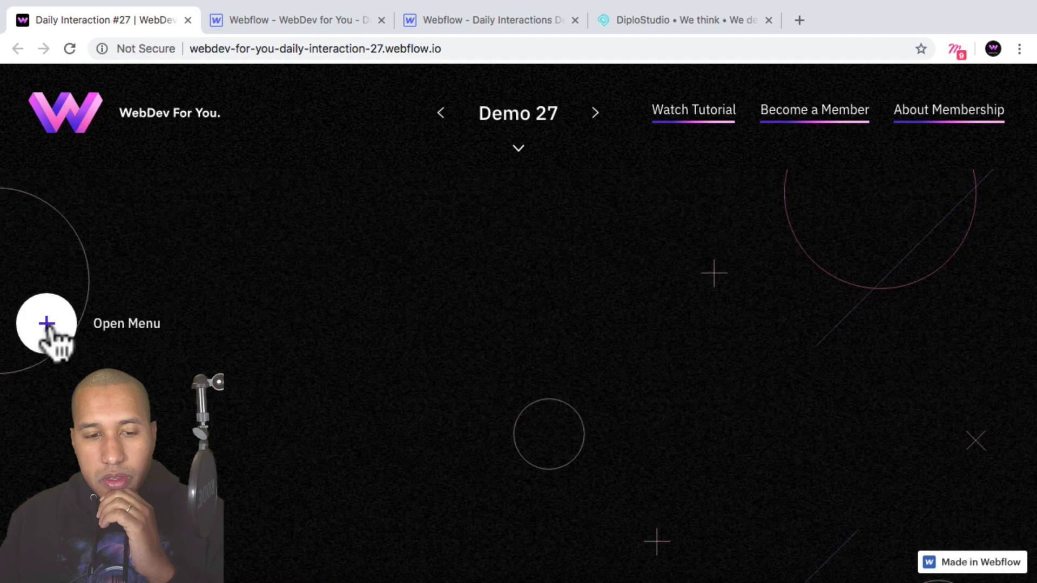
click(47, 327)
click(47, 327)
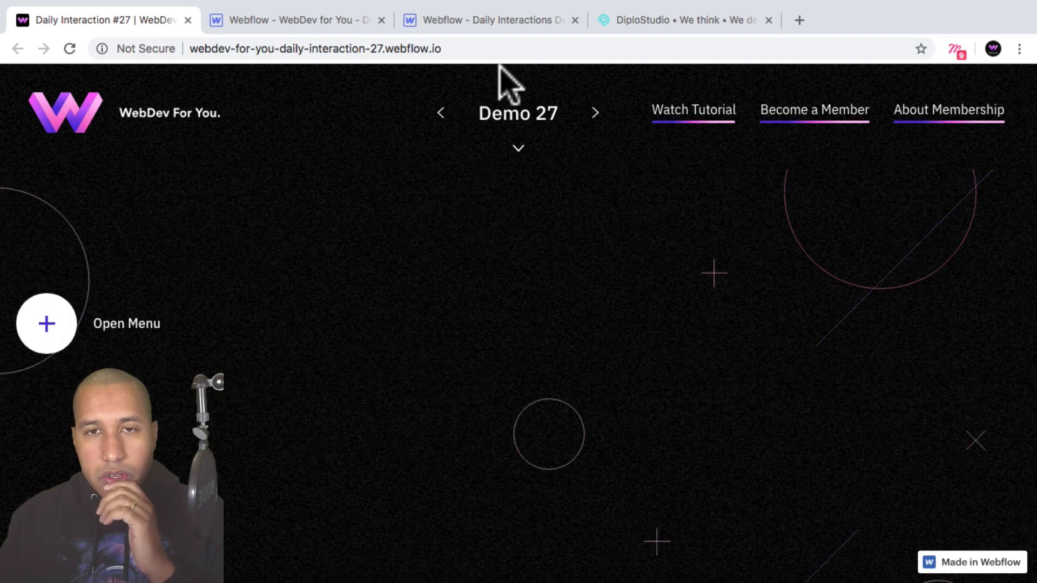
click(476, 24)
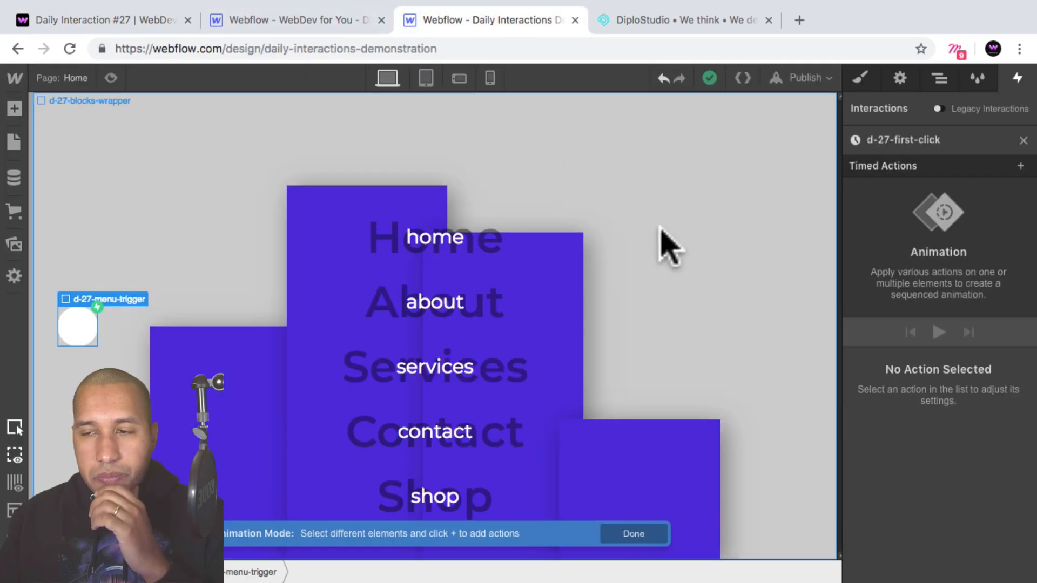
Add a Move action for the leftmost d-27-block to the timed animation, with a Y offset of 100%.
click(240, 401)
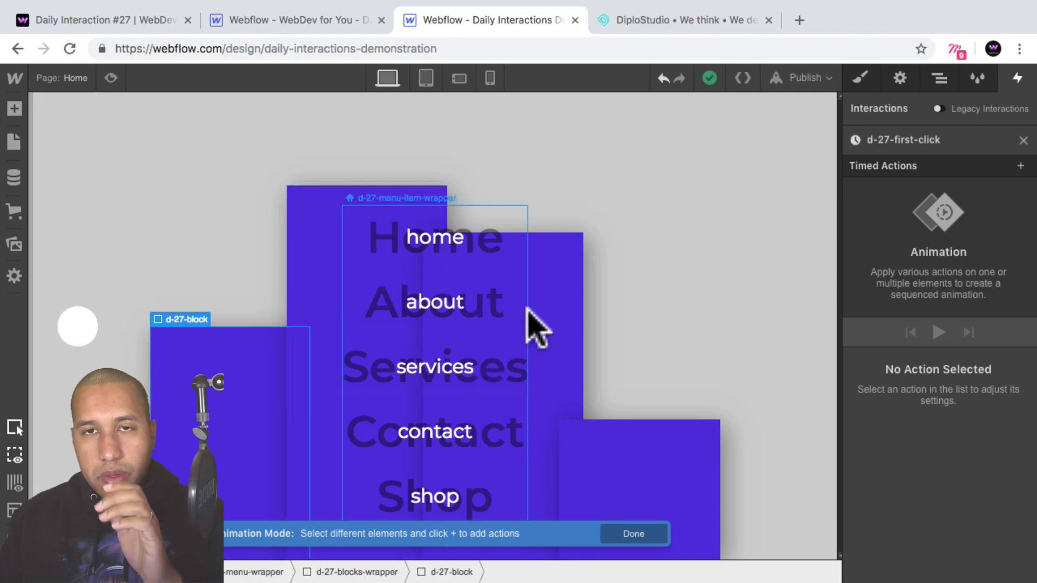
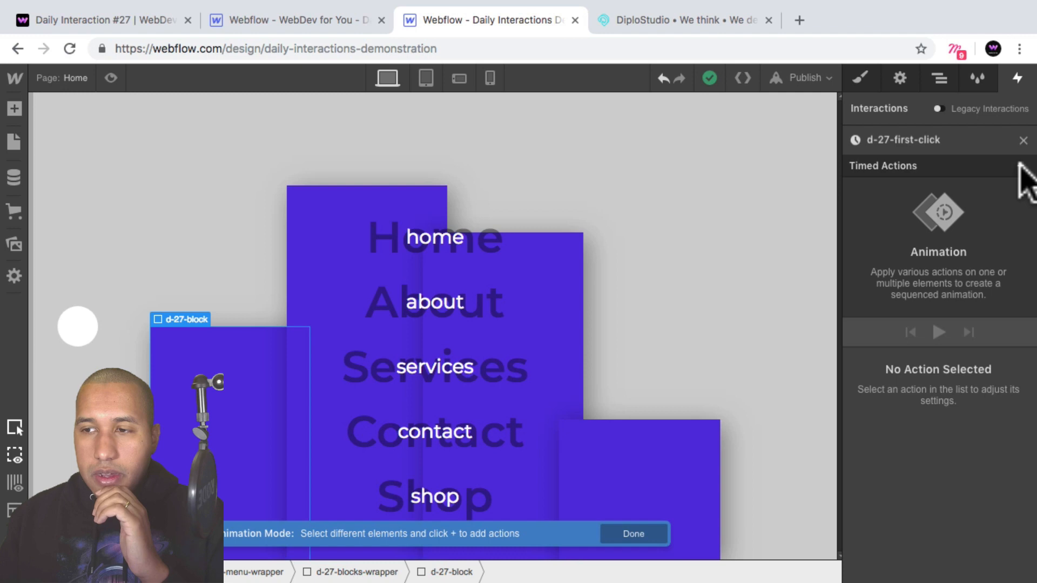
click(1019, 165)
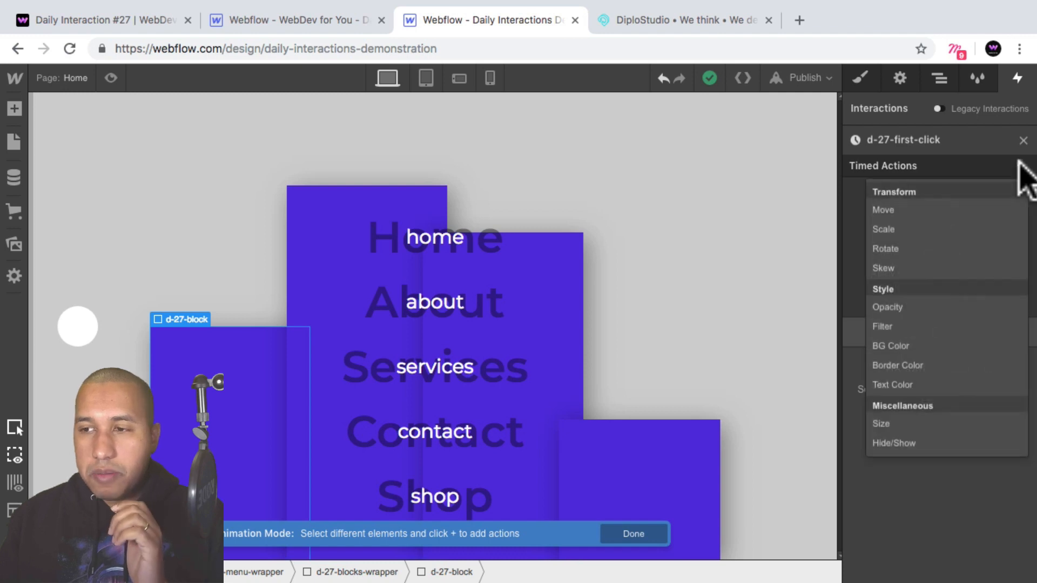
click(927, 210)
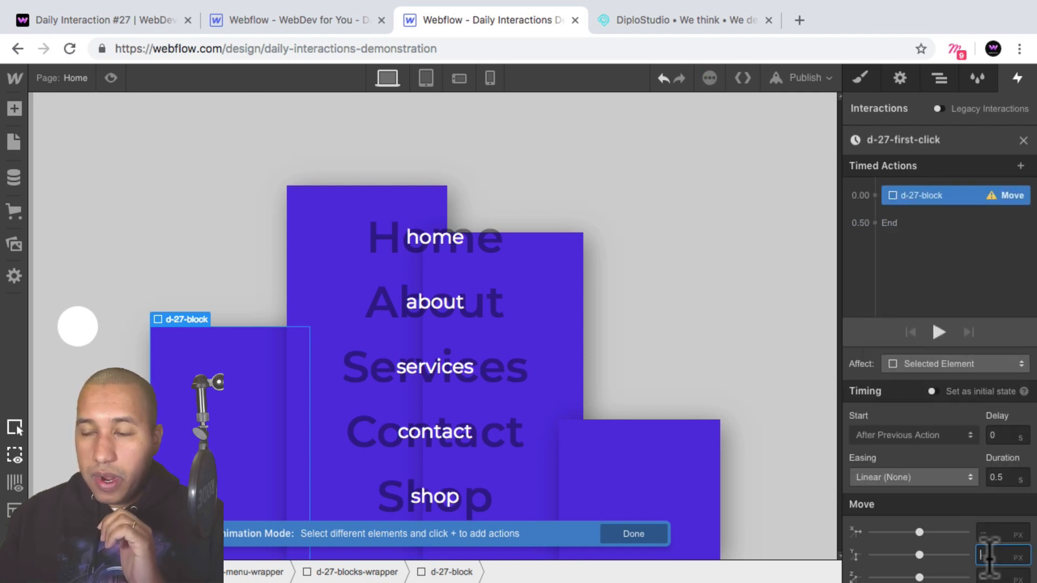
text(100)
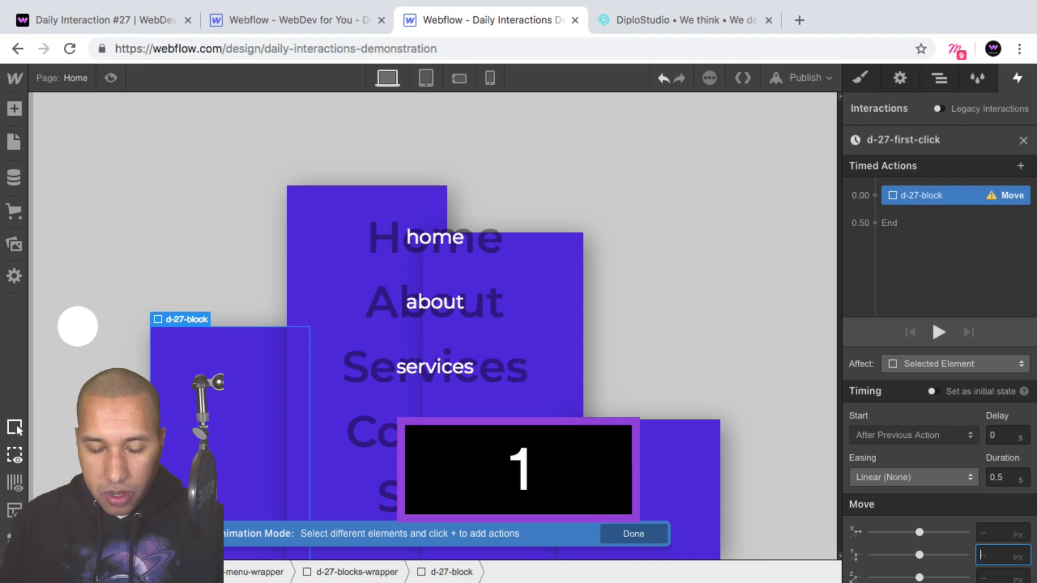
key(shift+Return)
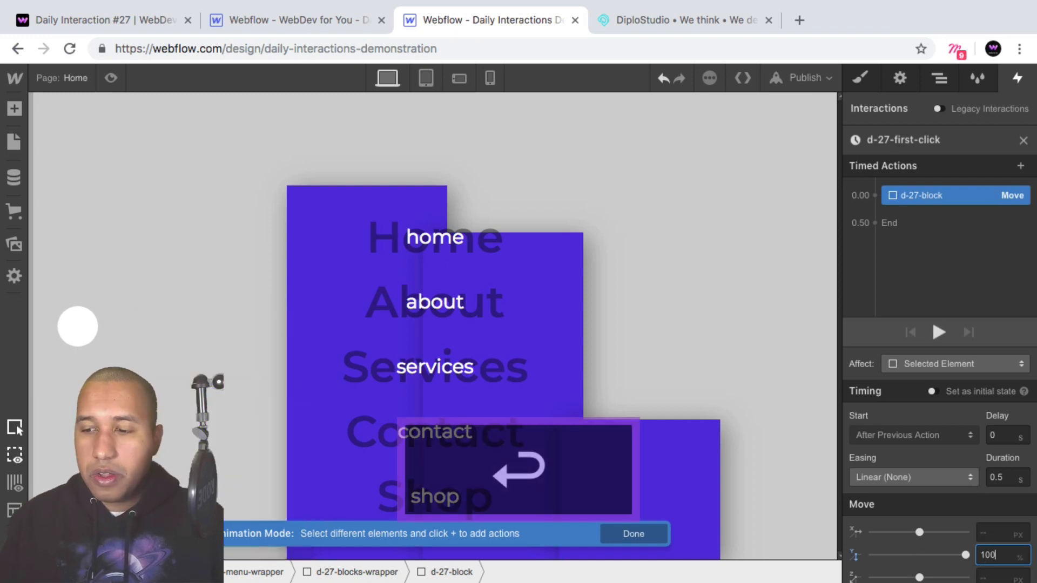
Set the first d-27-block's Move action as an initial state in the d-27-first-click animation.
click(933, 391)
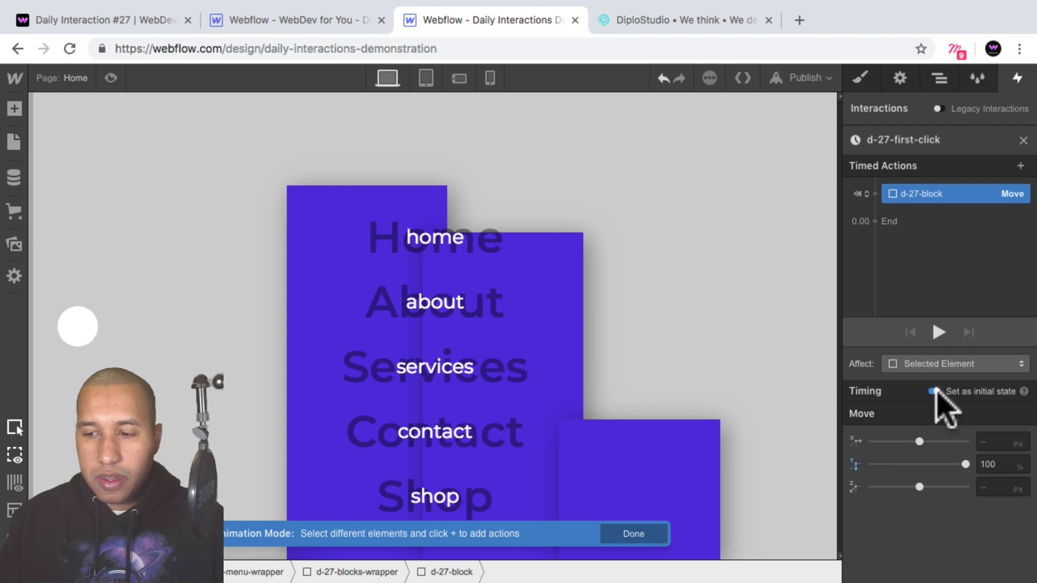
click(935, 391)
click(934, 391)
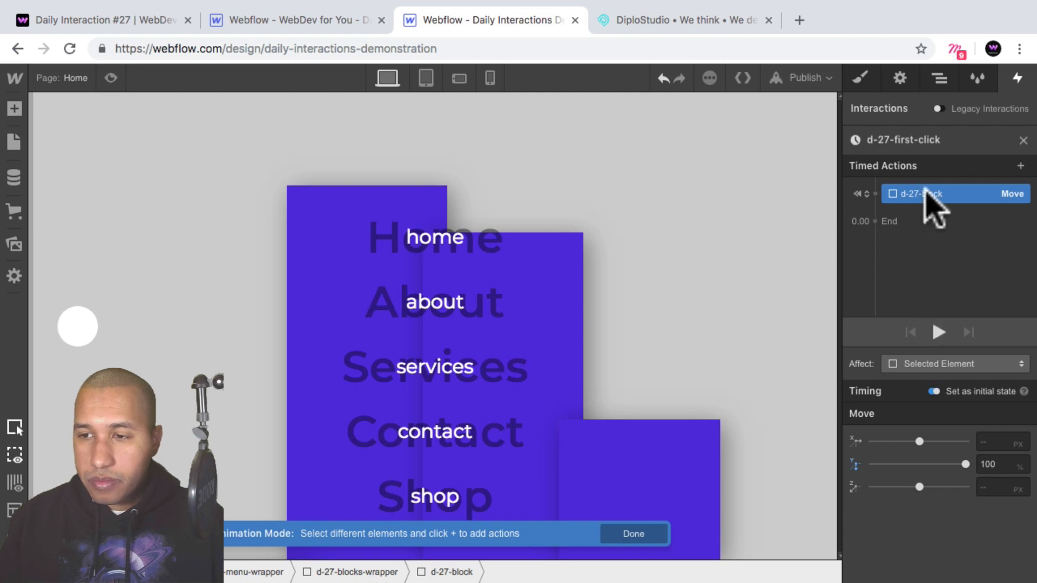
Add a Move action for the second d-27-block with Y at 100% and set it as an initial state.
click(939, 79)
click(944, 273)
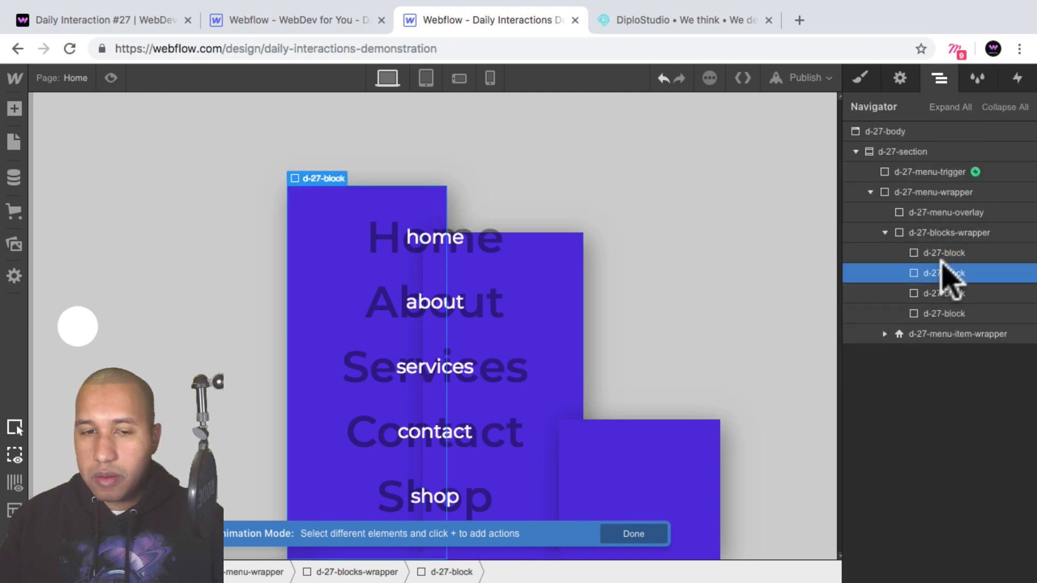
click(1017, 77)
click(927, 205)
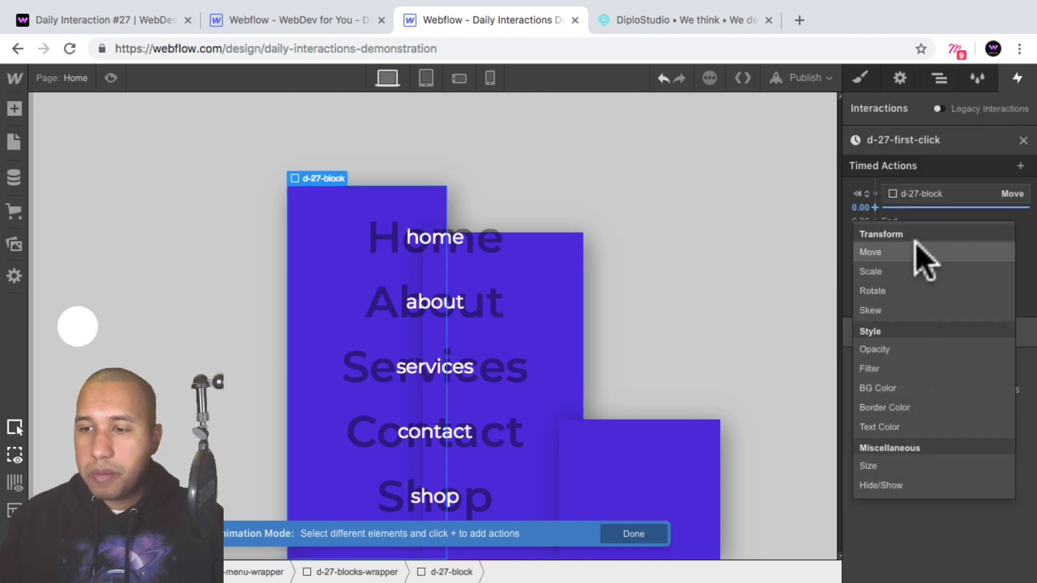
click(915, 248)
text(100%)
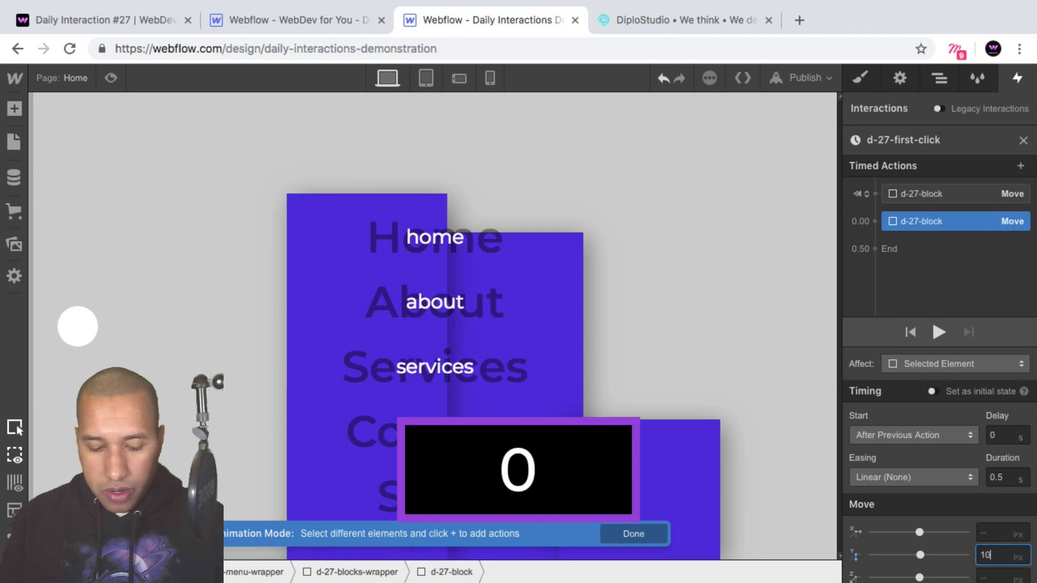
key(shift+Return)
click(931, 389)
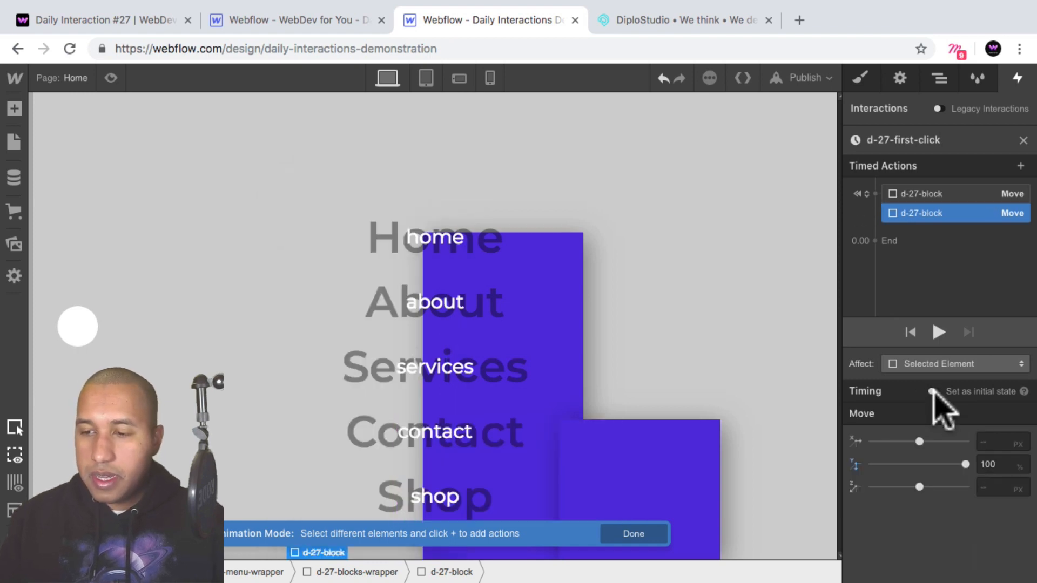
click(931, 390)
click(931, 390)
Add a Move action for the third d-27-block with Y at 100% and set it as an initial state.
click(939, 78)
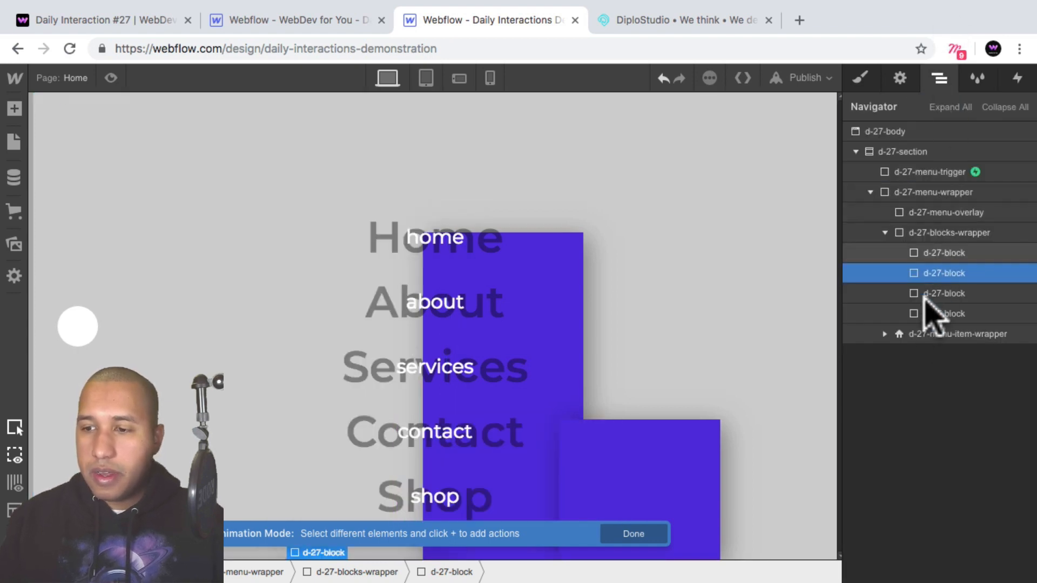
click(940, 294)
click(1017, 78)
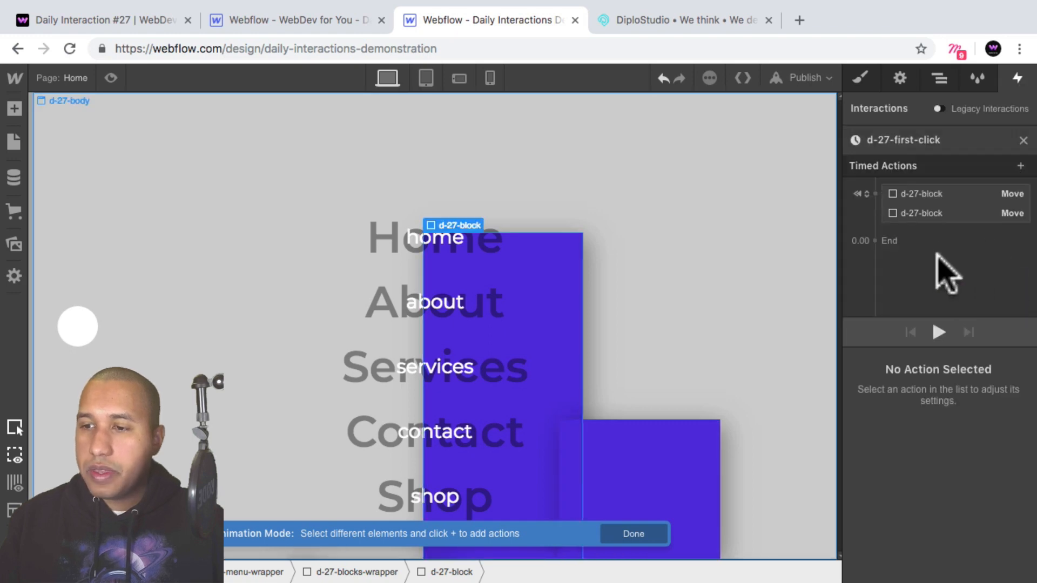
click(925, 232)
click(921, 274)
click(999, 555)
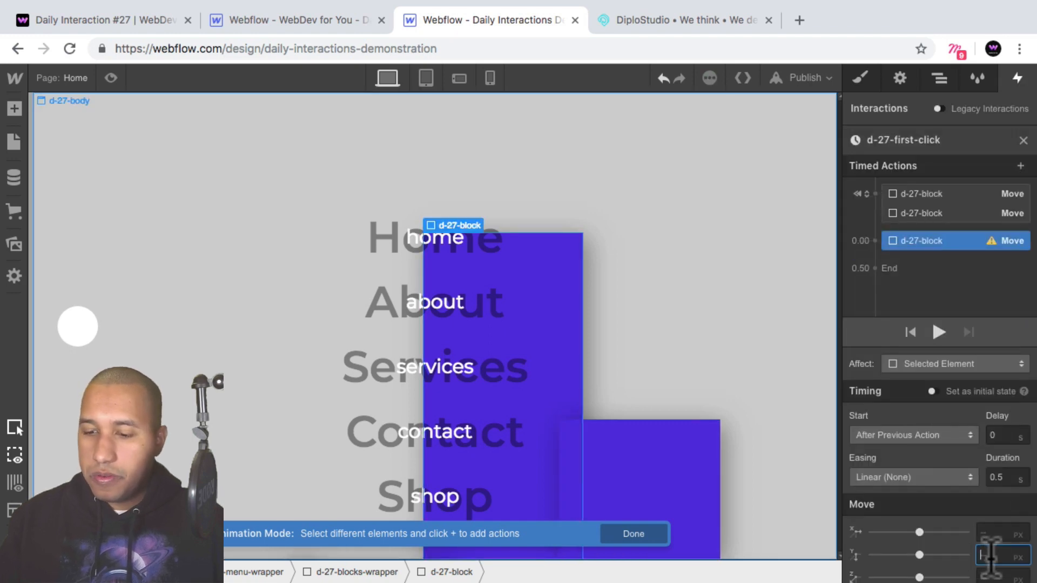
text(100%)
key(Return)
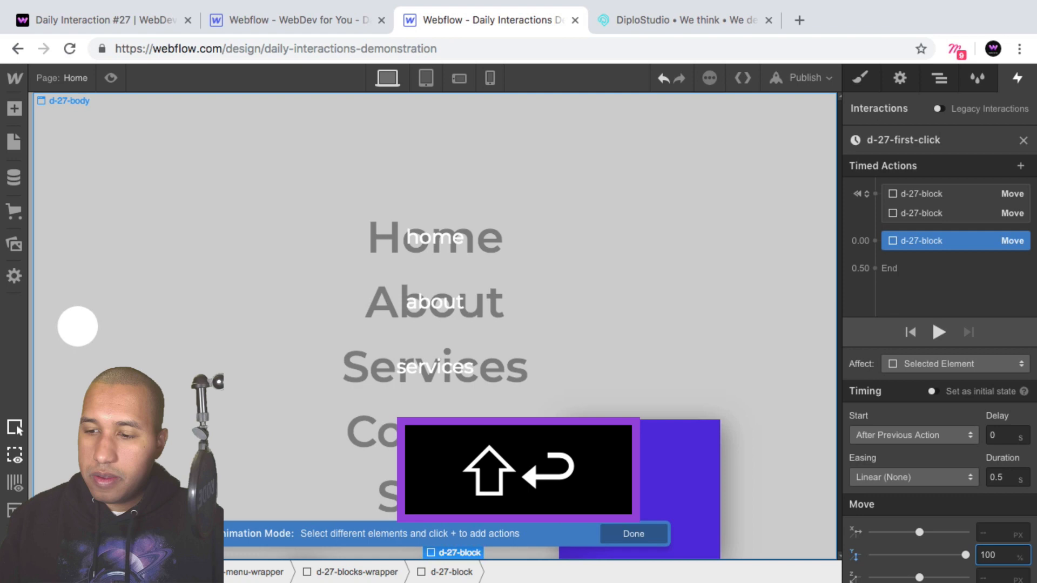
click(931, 390)
click(931, 390)
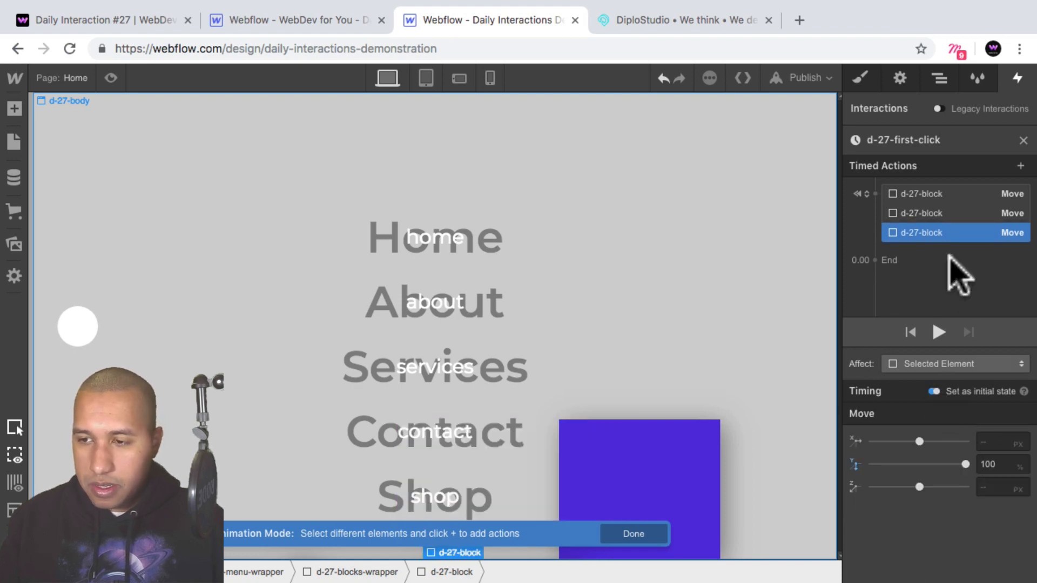
Add a Move action for the fourth d-27-block with Y at 100% and set it as an initial state.
click(940, 78)
click(951, 313)
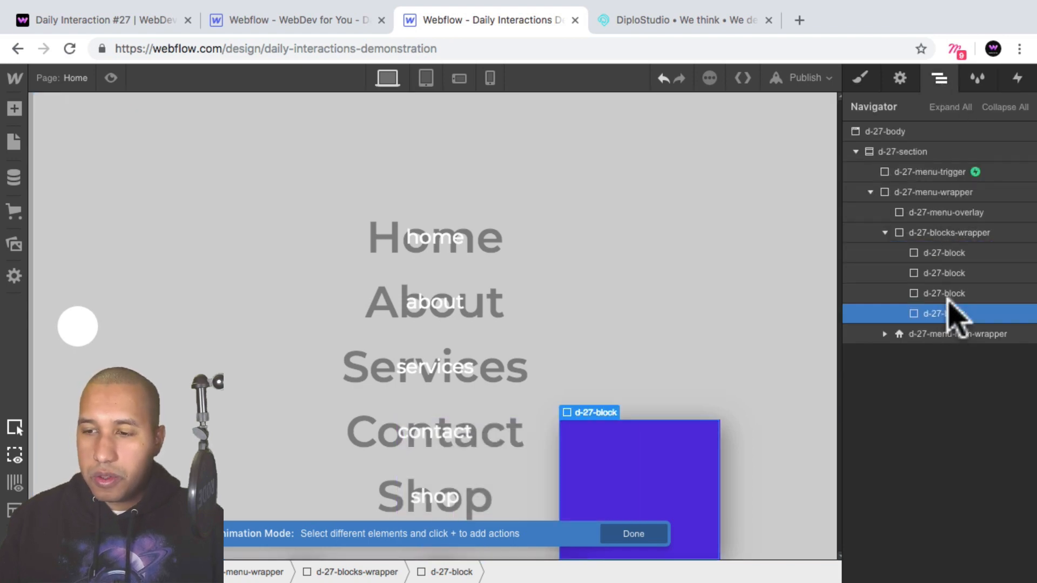
click(1017, 78)
click(937, 255)
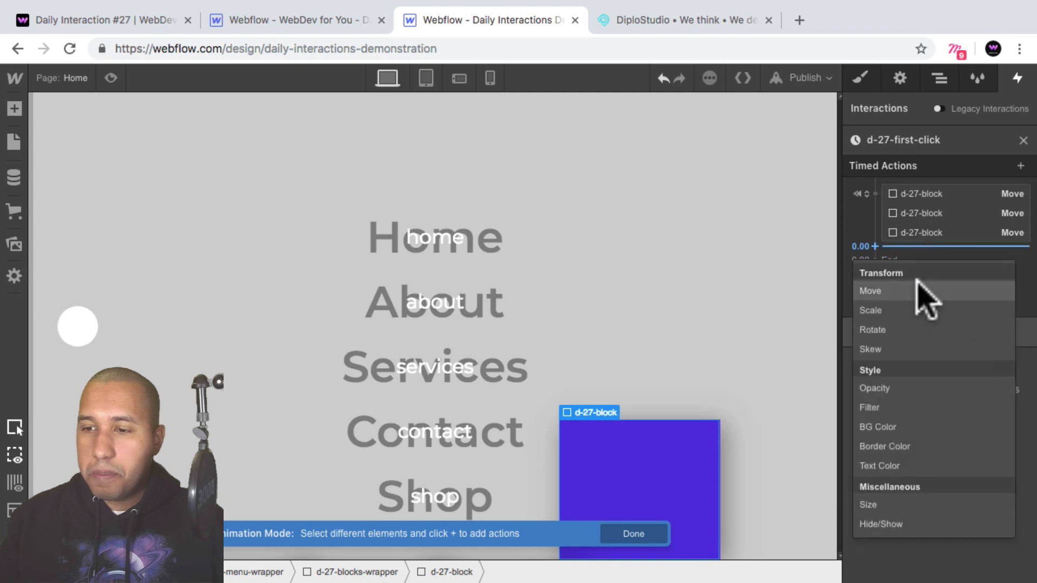
click(925, 293)
text(100%)
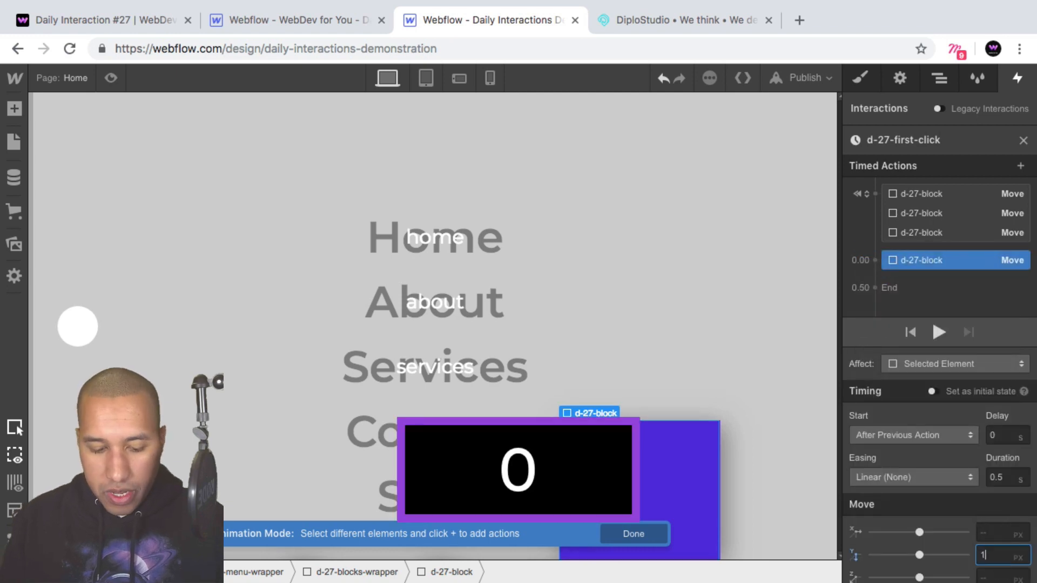
key(shift+Return)
click(932, 391)
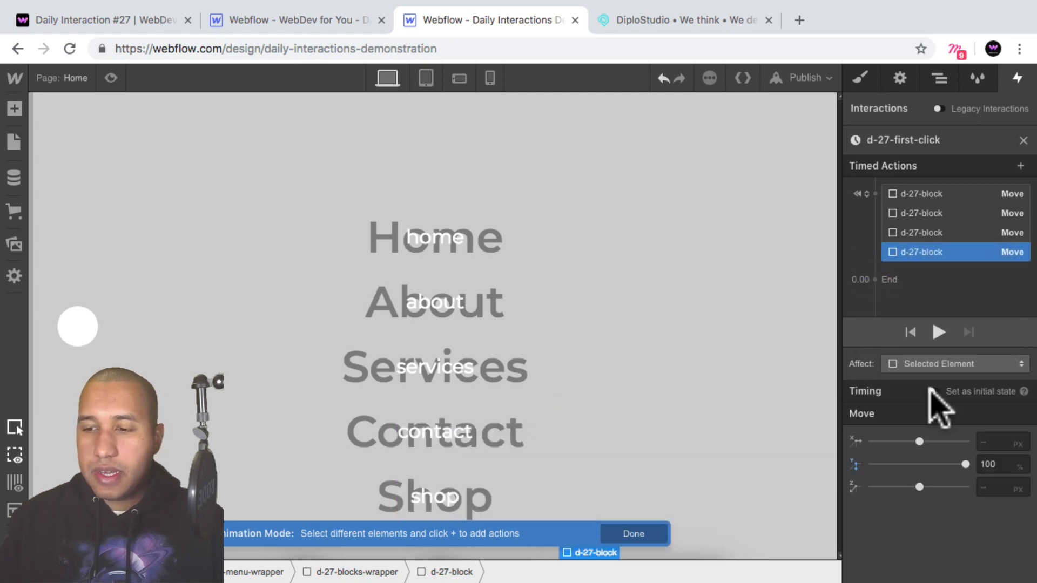
click(932, 391)
click(932, 391)
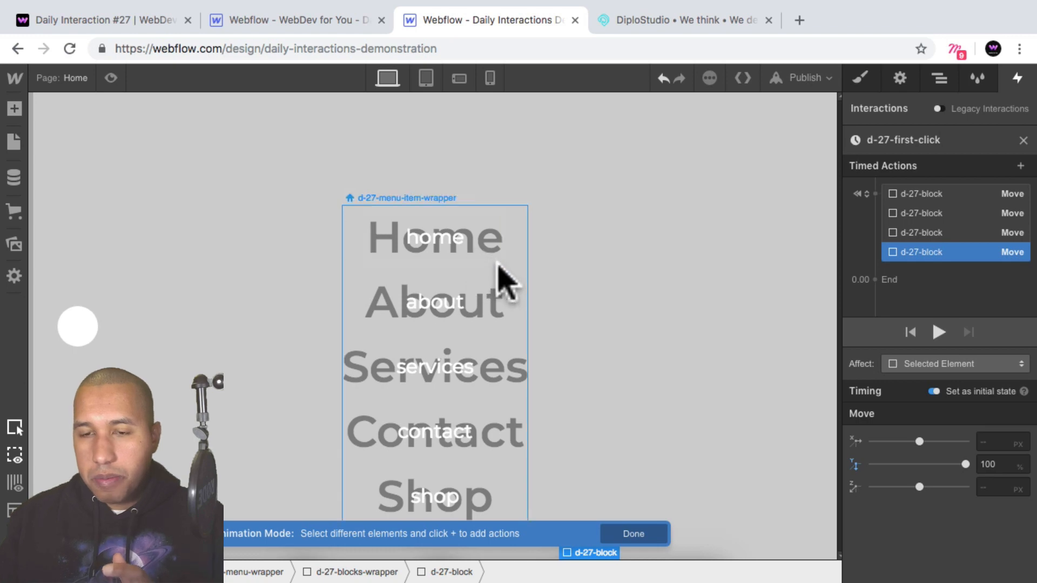
Select d-27-menu-item-wrapper and play the menu opening on the published Demo 27 page for reference before returning to the Webflow Designer.
click(940, 79)
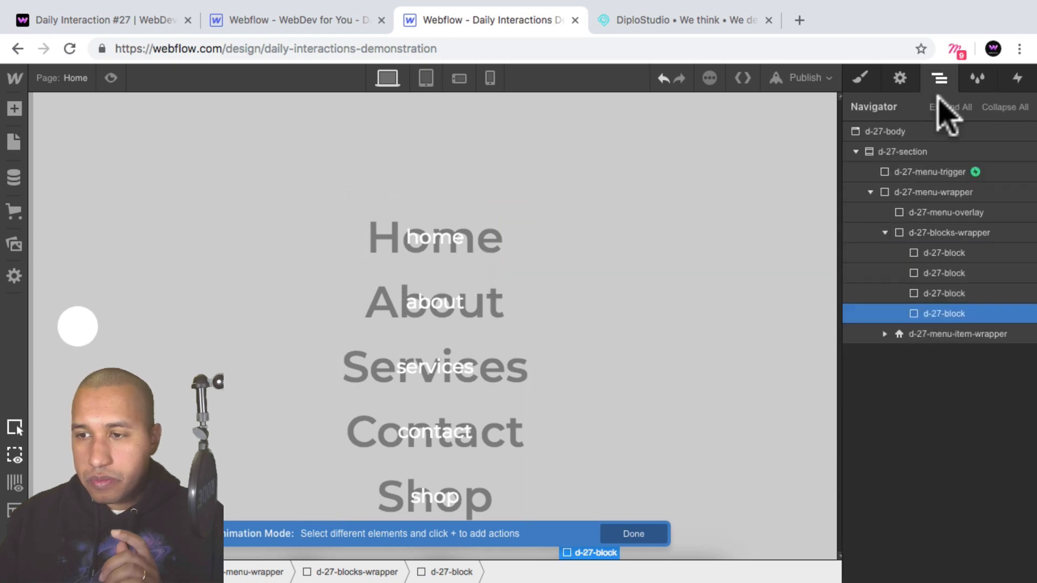
click(931, 331)
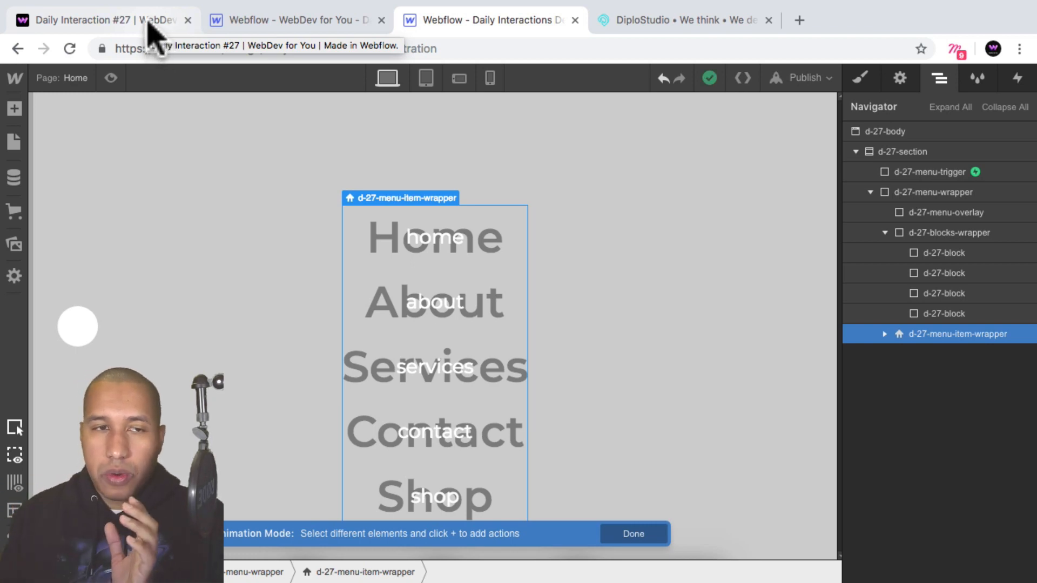
click(151, 24)
click(49, 330)
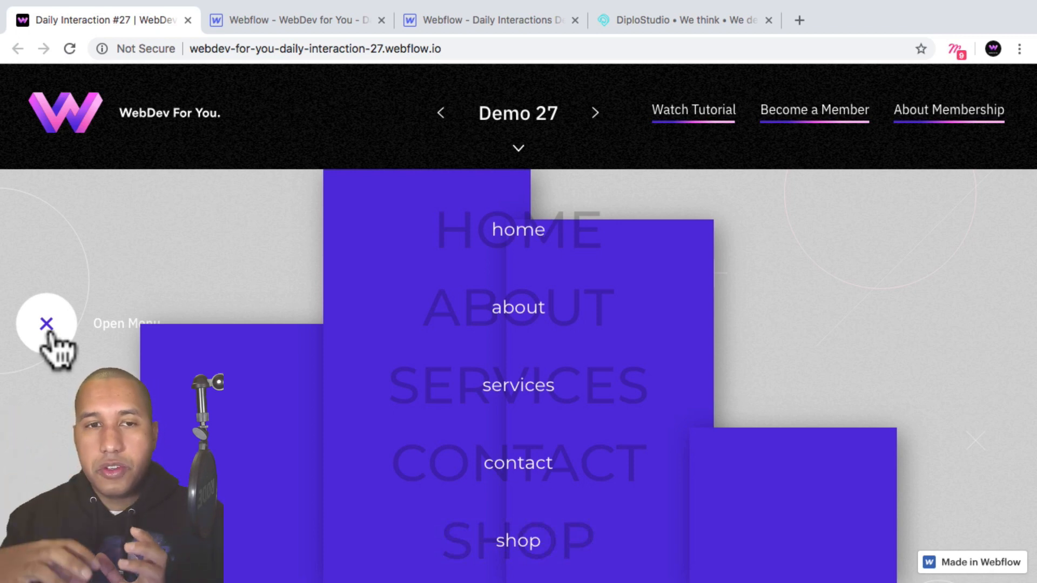
click(432, 25)
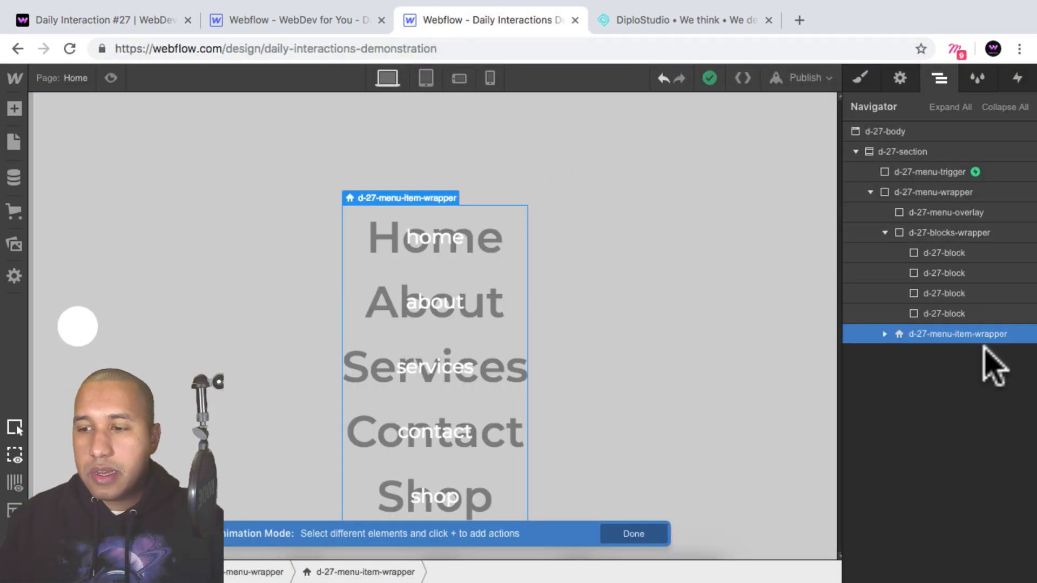
Add a Move action for d-27-menu-item-wrapper with X at -100% and set it as an initial state.
click(1019, 79)
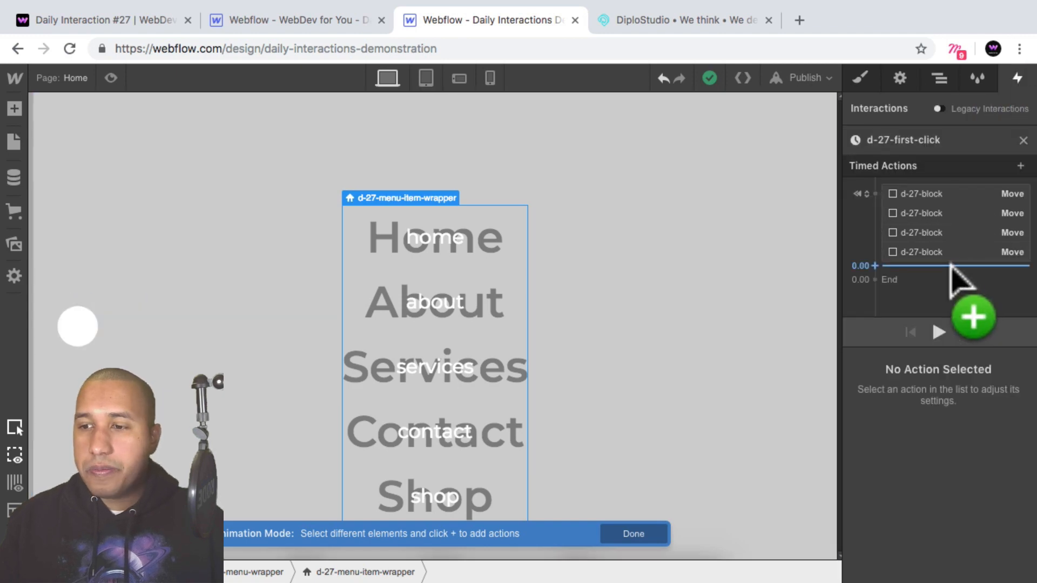
click(954, 282)
click(921, 311)
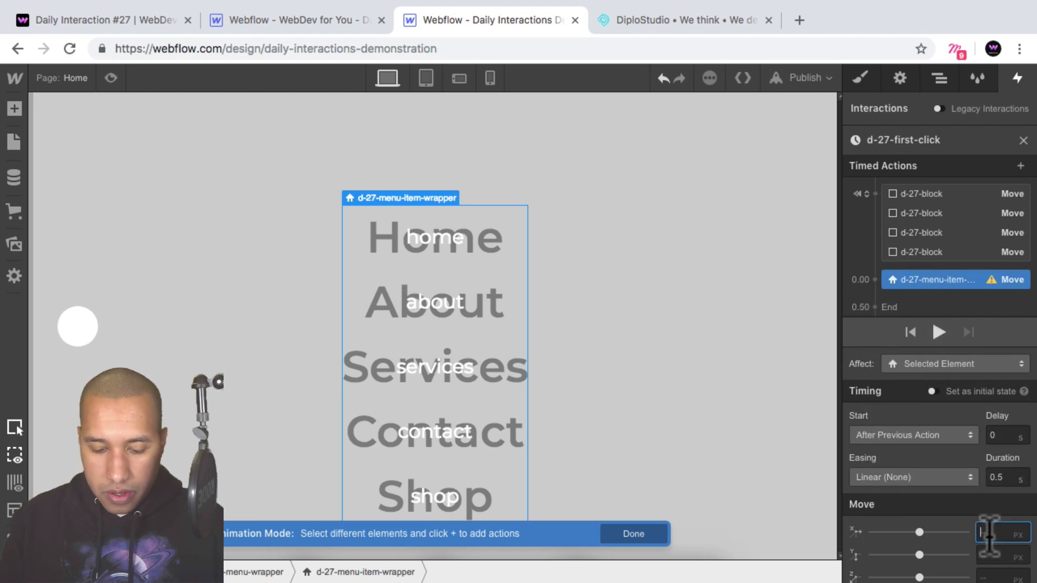
text(-100%)
key(shift+Return)
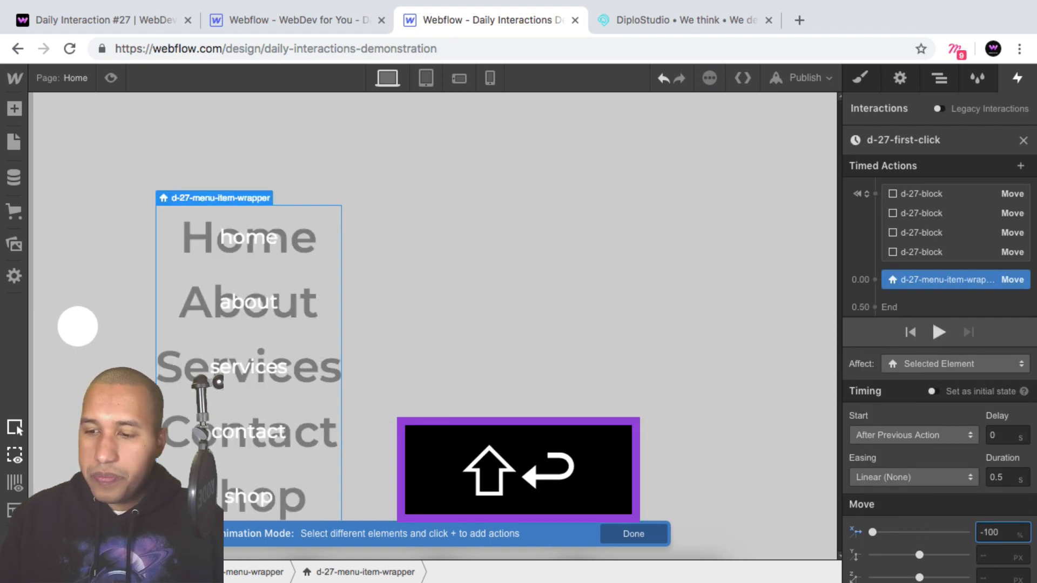
click(930, 391)
click(930, 390)
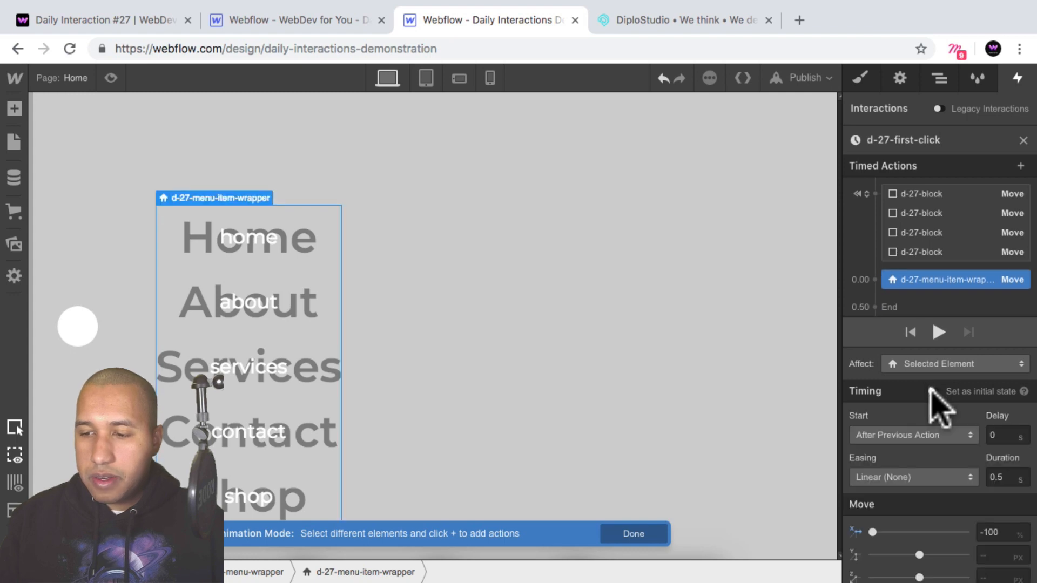
Add an Opacity action of 0% for d-27-menu-item-wrapper and set it as an initial state.
click(935, 281)
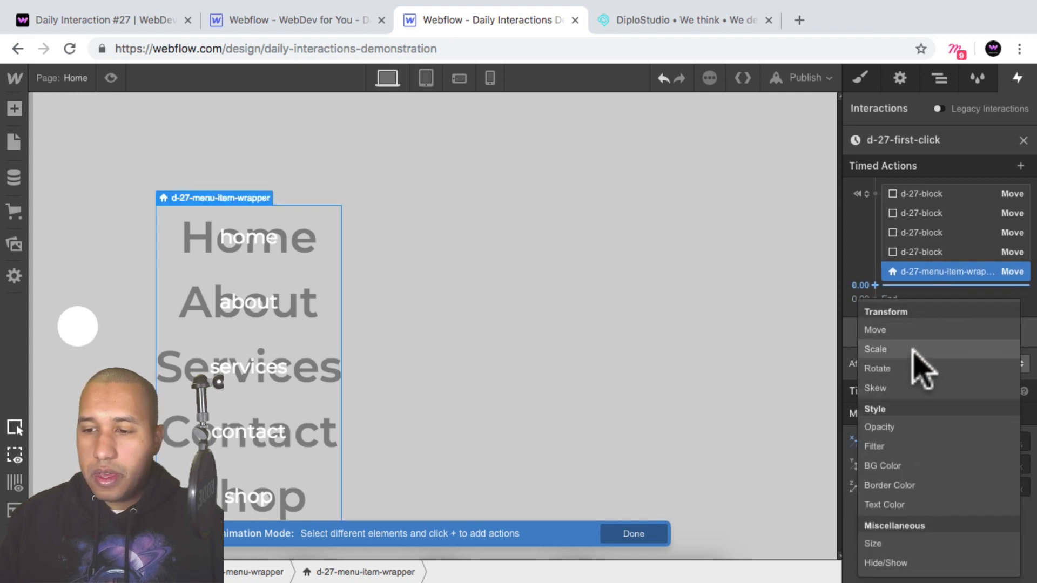
click(910, 427)
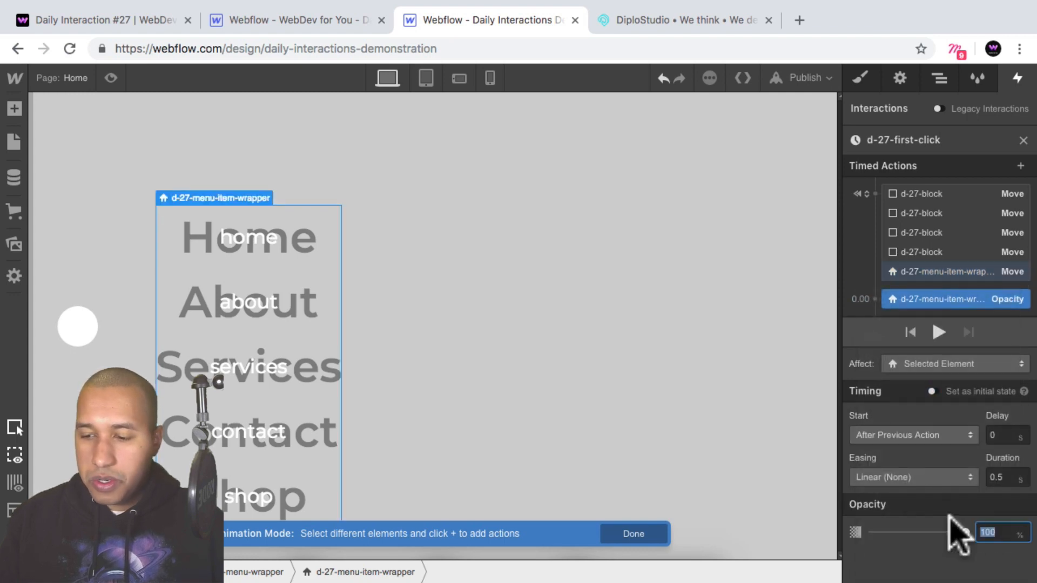
text(0)
key(Return)
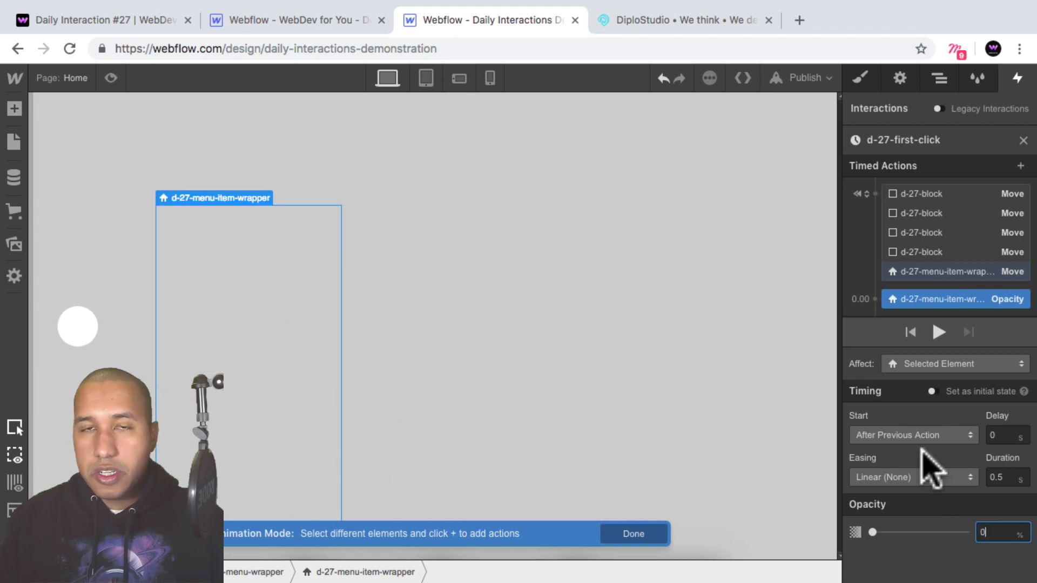
click(932, 391)
click(932, 391)
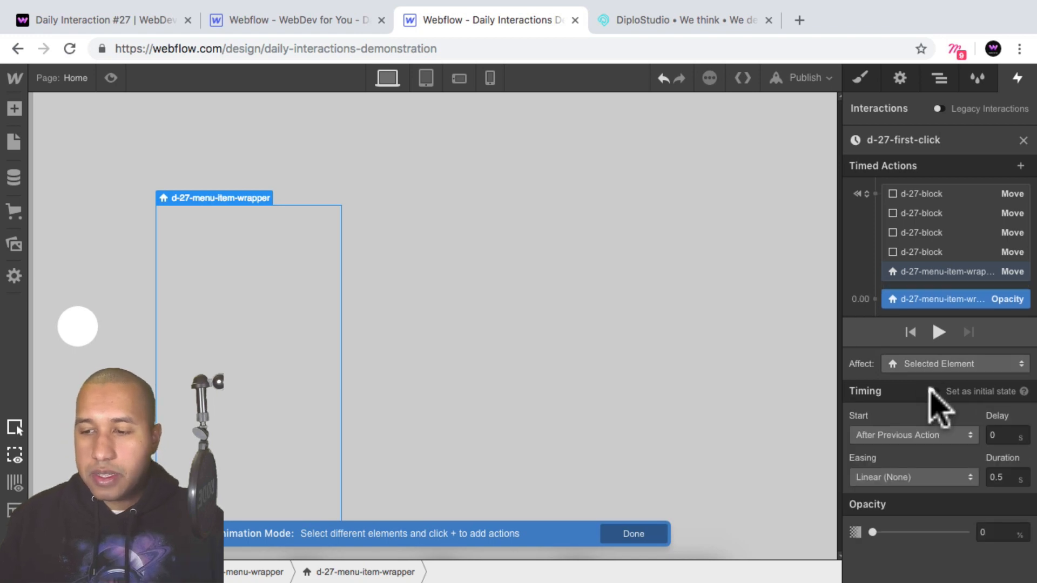
click(933, 391)
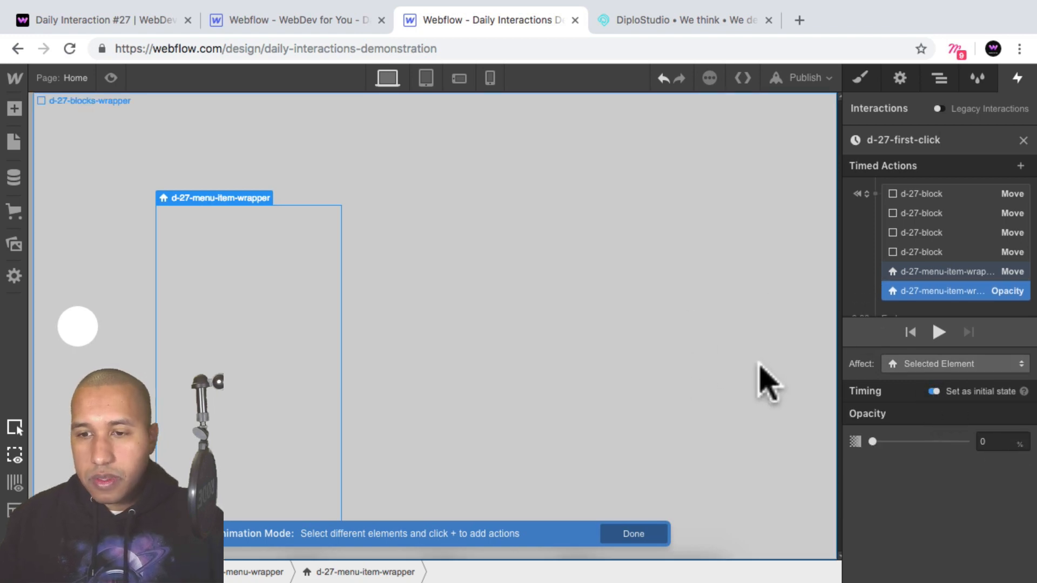
Change the background colour of d-27-menu-overlay to transparent.
click(570, 212)
click(939, 79)
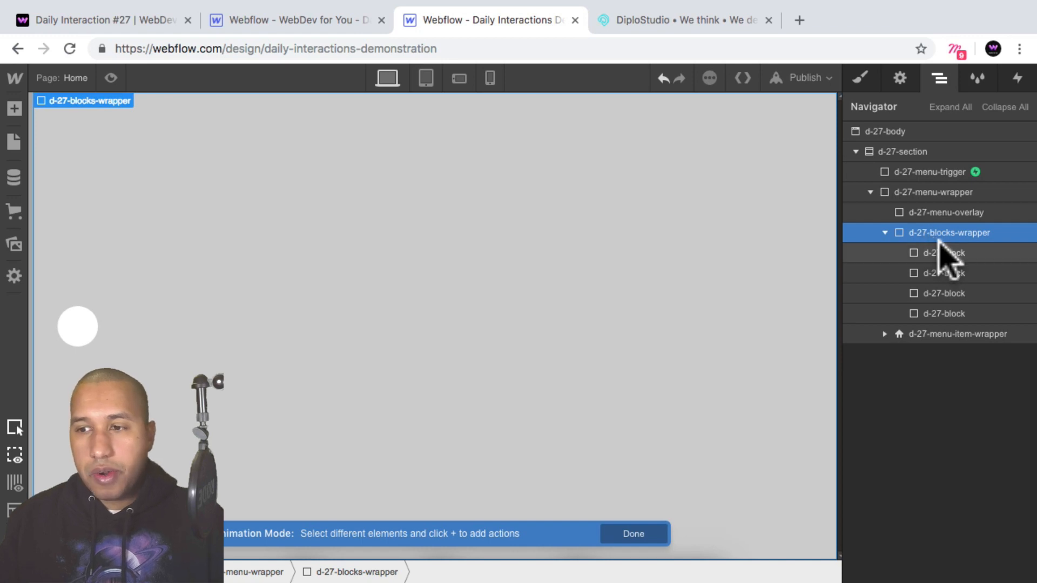
click(945, 216)
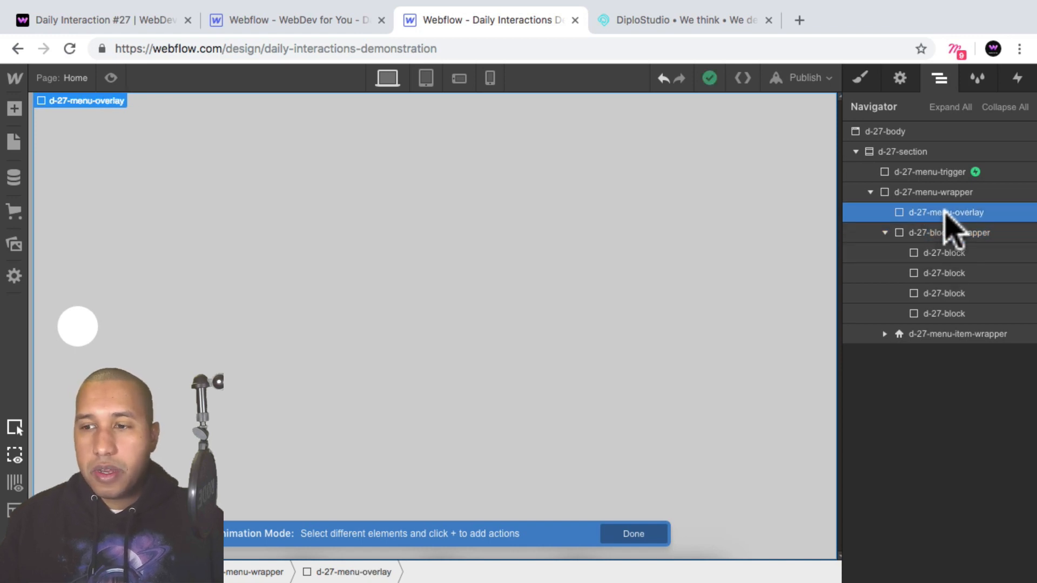
click(861, 78)
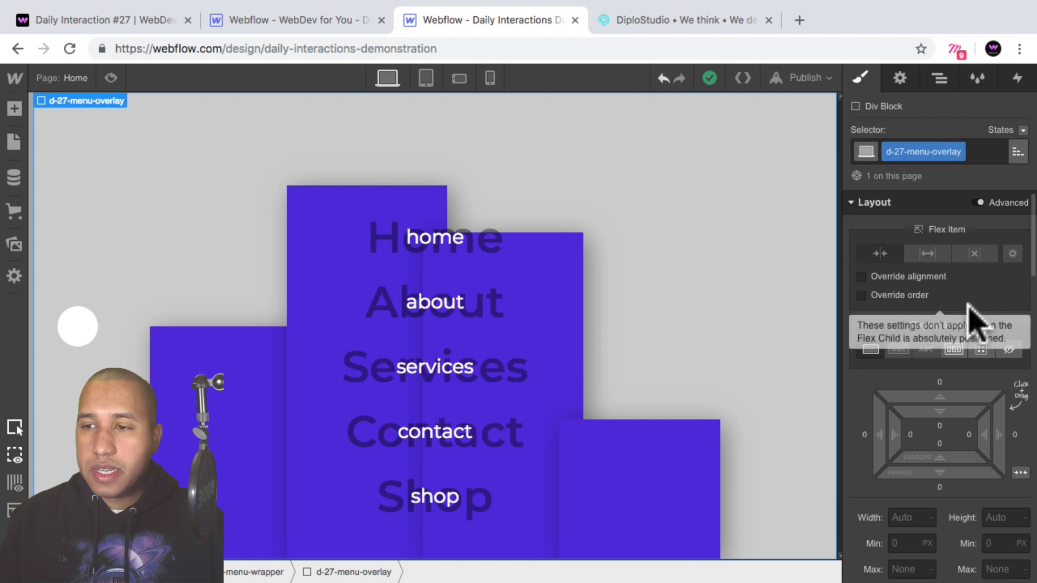
scroll(972, 318, down, 10)
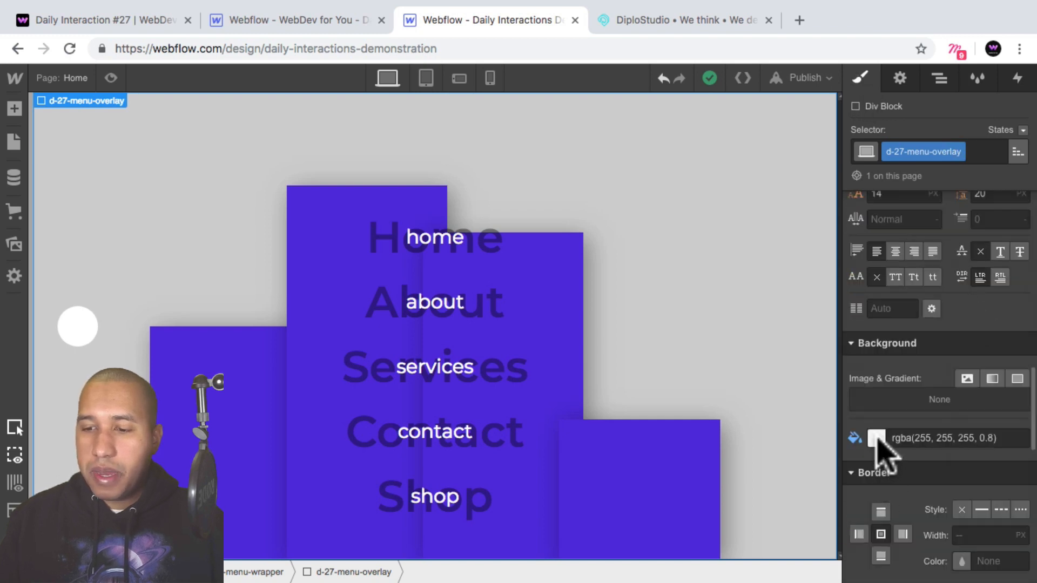
click(876, 438)
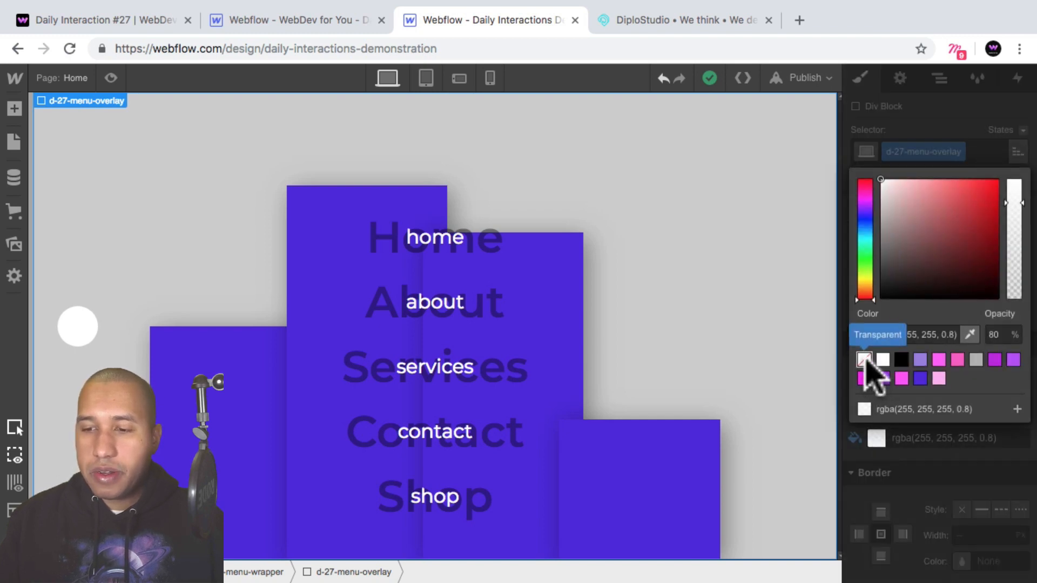
click(864, 360)
click(896, 456)
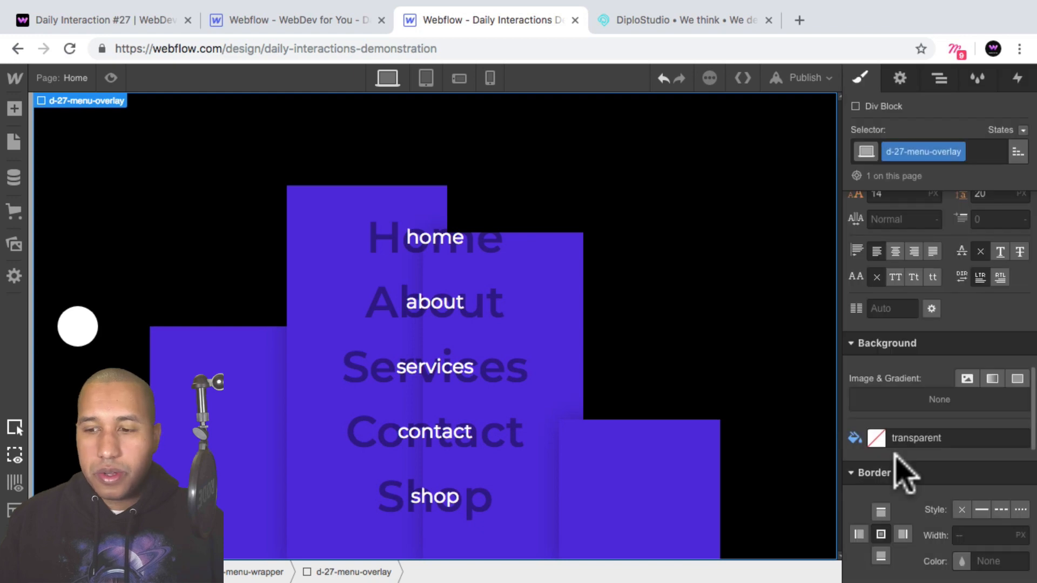
Open the d-27-first-click timed animation of d-27-menu-trigger to review its actions.
click(940, 80)
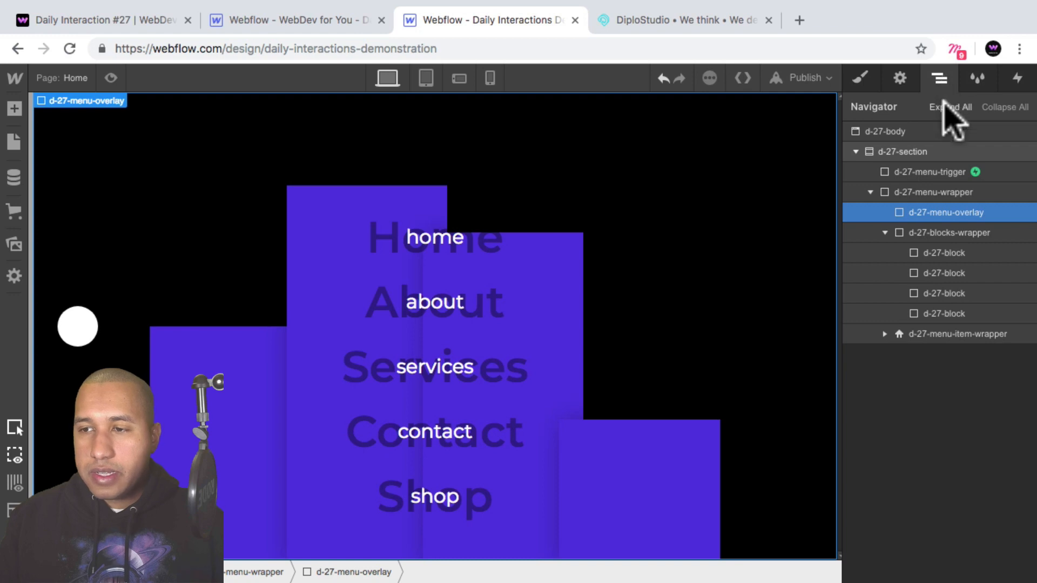
click(966, 173)
click(1017, 79)
click(921, 169)
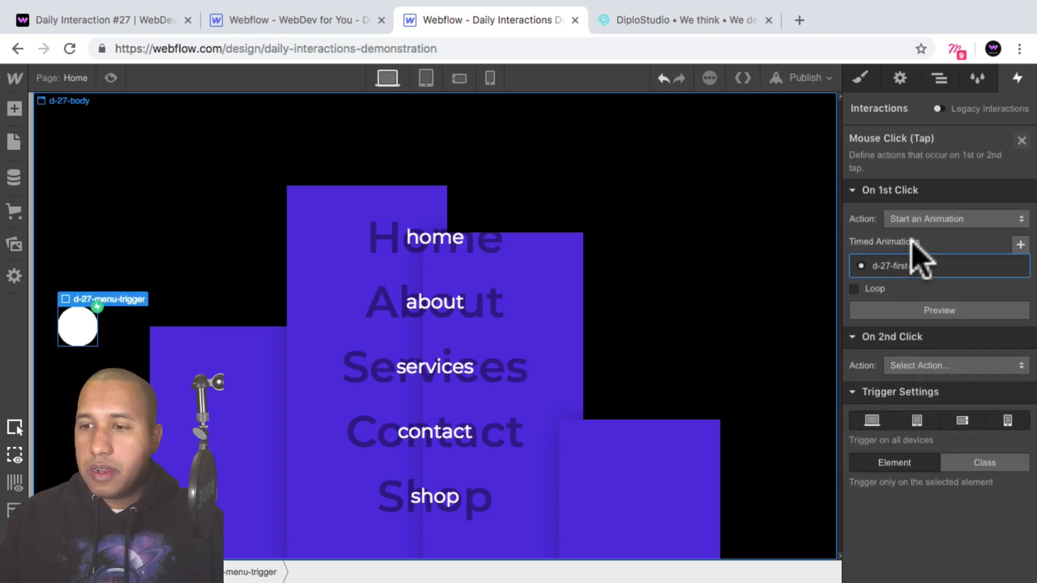
click(913, 269)
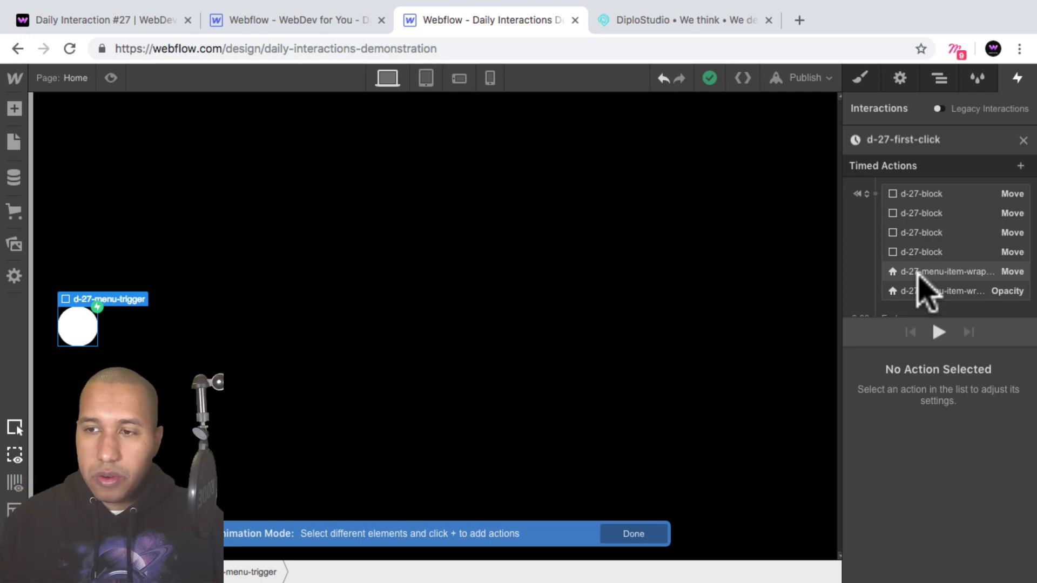
Add an H1 Heading element inside d-27-section and preview the page with it.
click(939, 78)
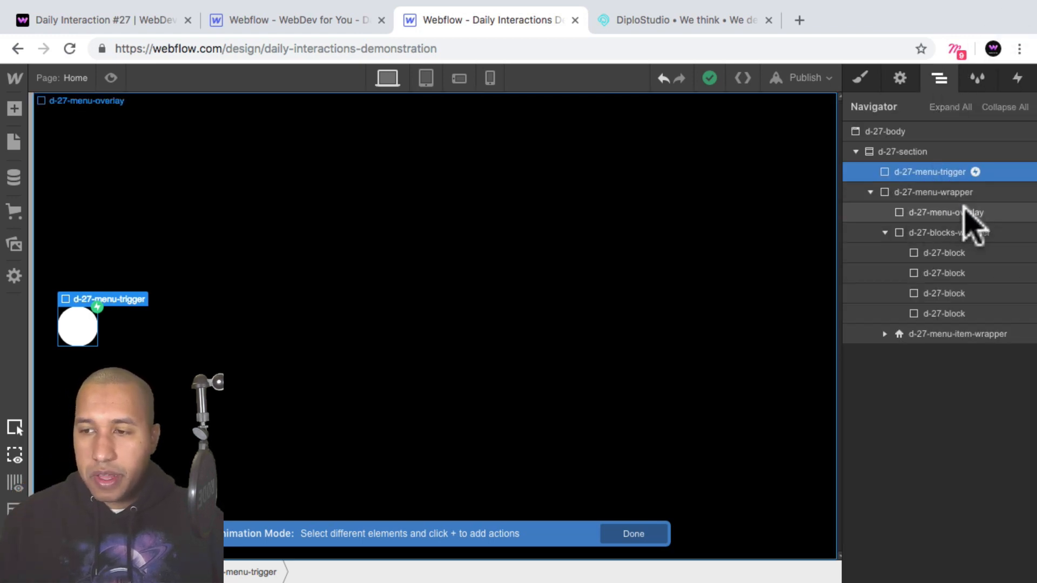
click(899, 149)
click(14, 109)
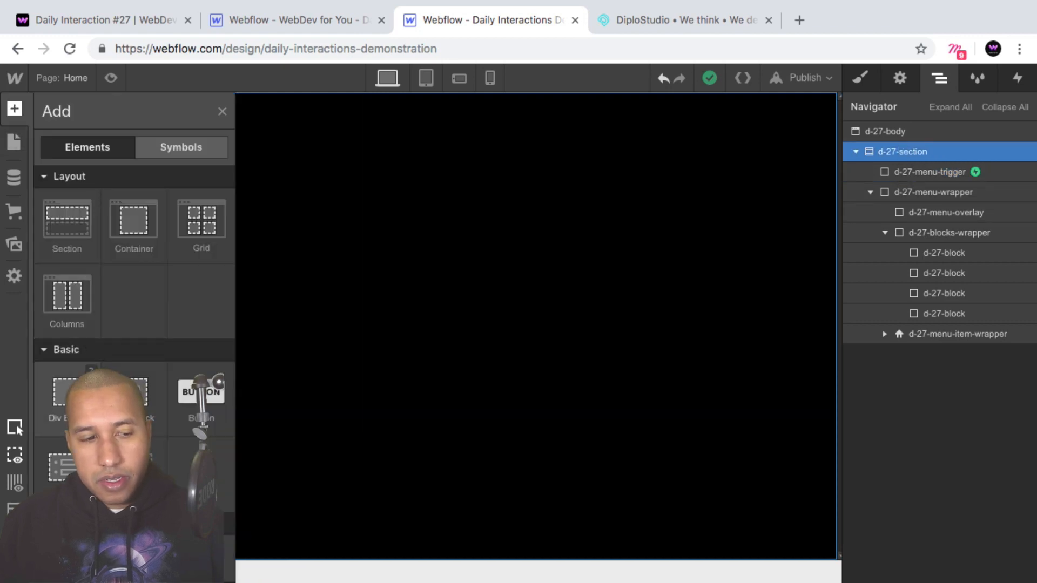
scroll(98, 324, down, 5)
scroll(92, 283, up, 5)
scroll(57, 413, down, 2)
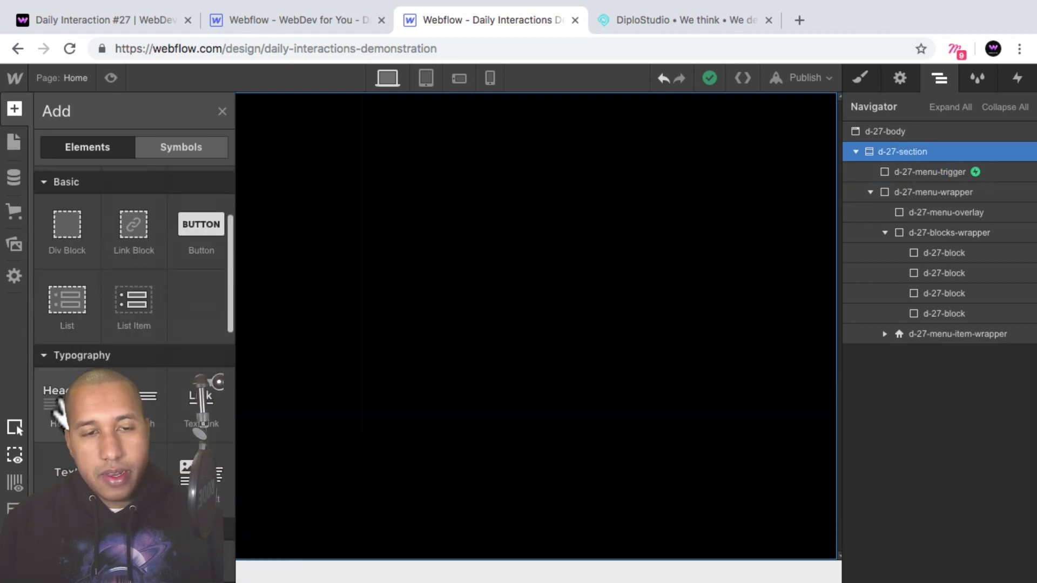
click(56, 413)
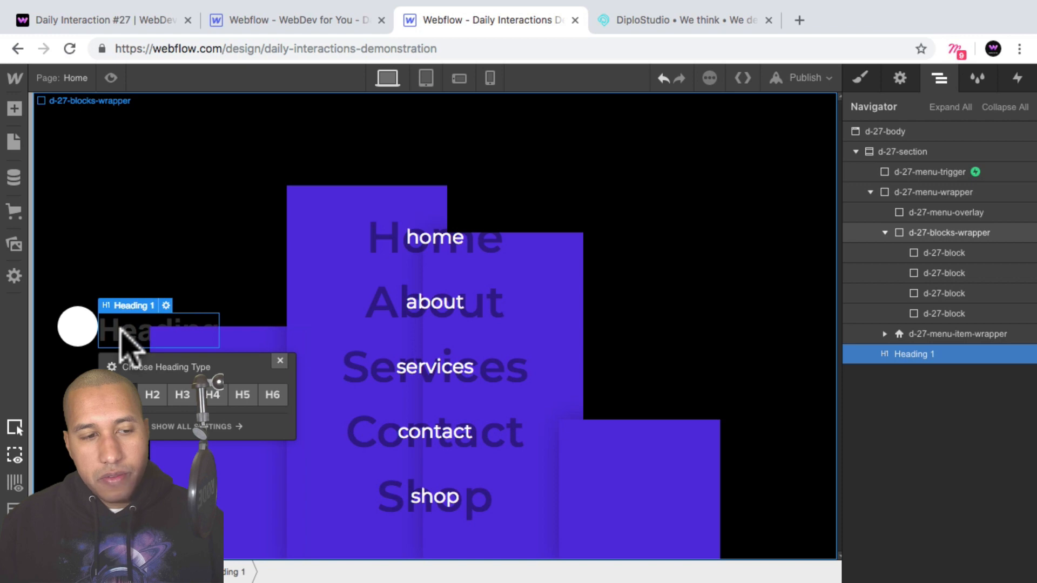
click(111, 78)
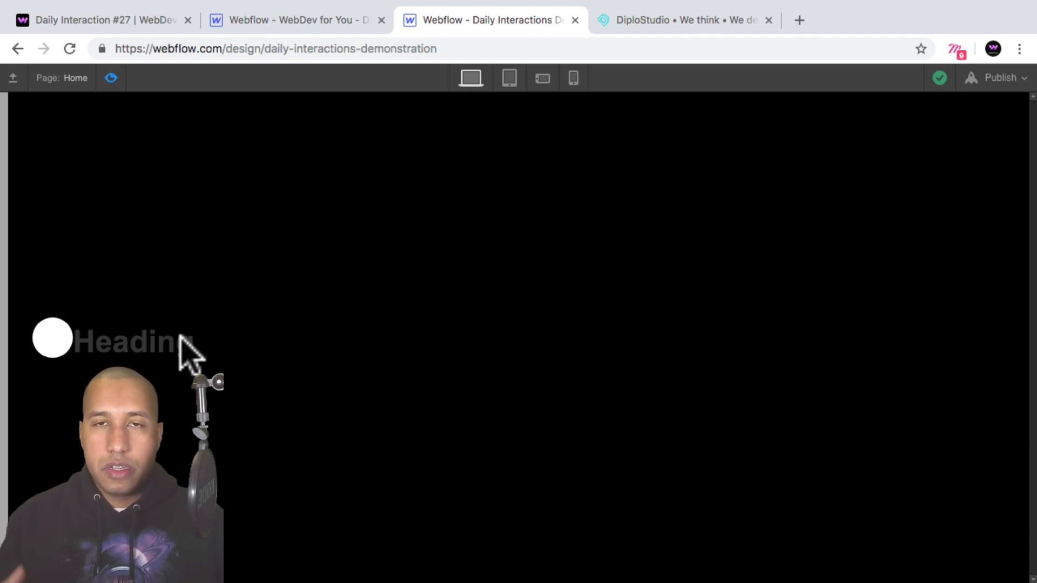
click(110, 78)
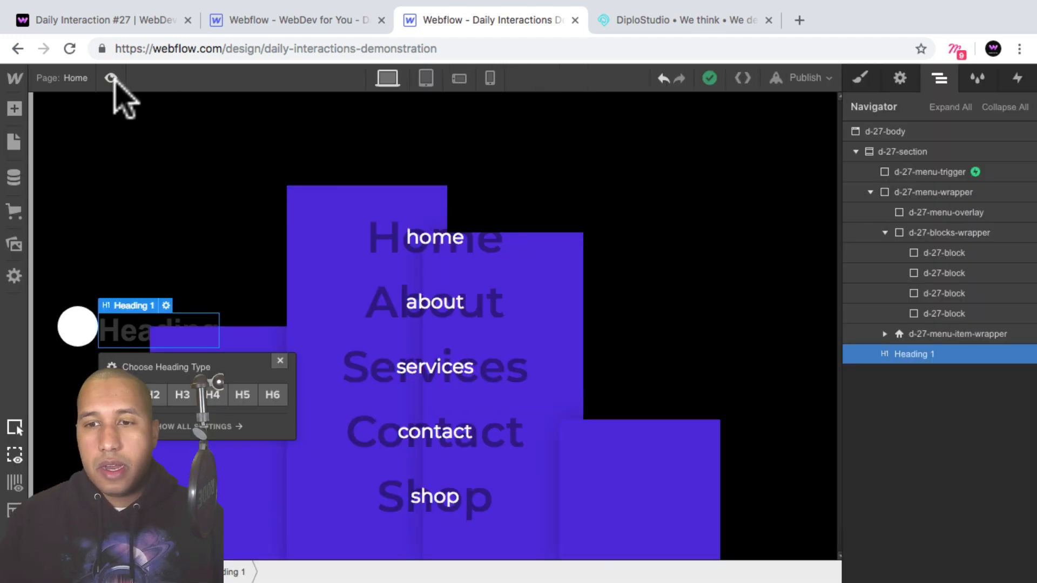
Reopen the d-27-first-click animation of d-27-menu-trigger and select d-27-menu-wrapper as the element to animate.
click(928, 170)
click(1017, 79)
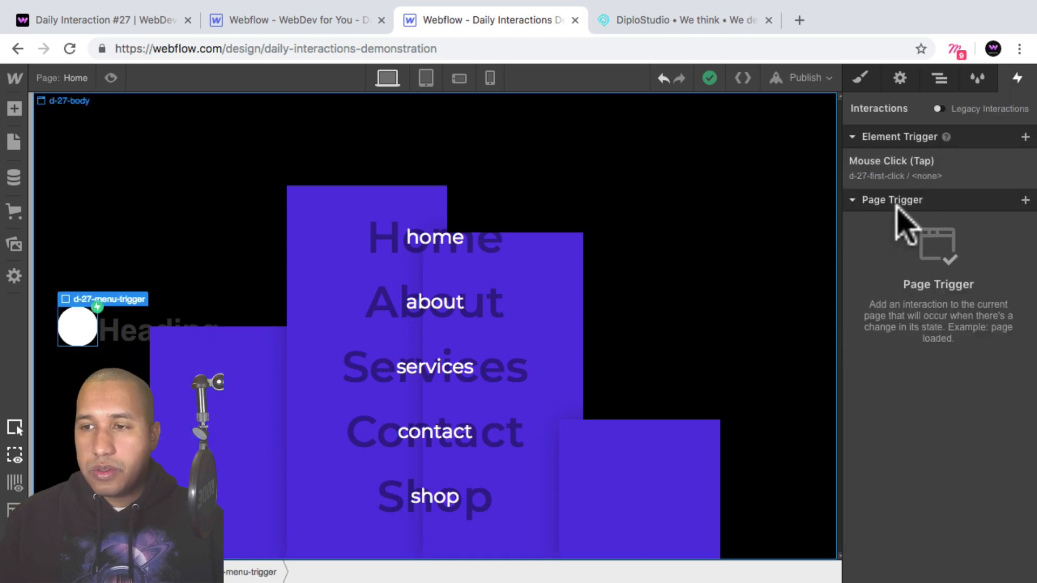
click(900, 164)
click(912, 266)
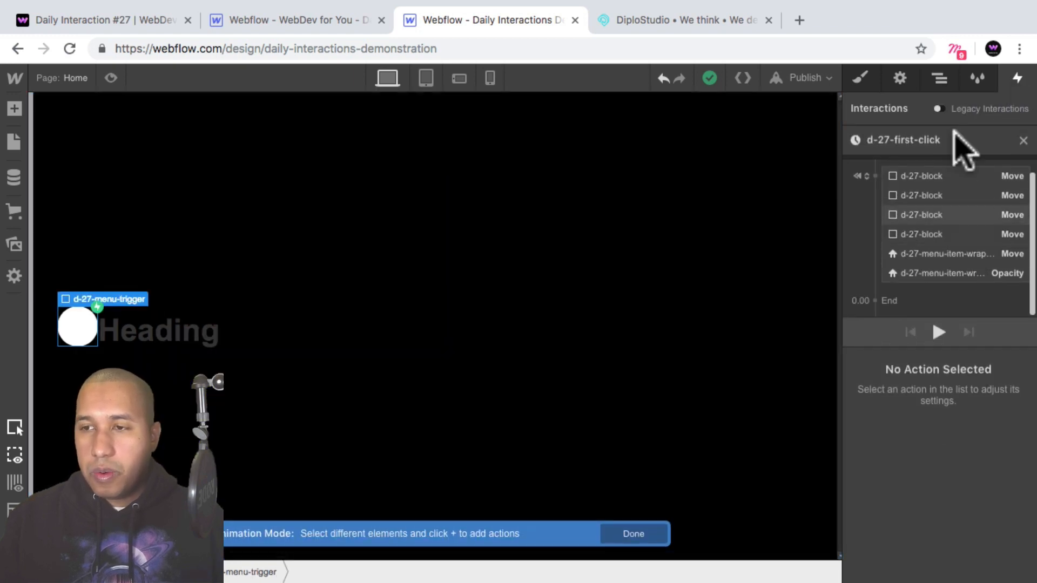
click(939, 78)
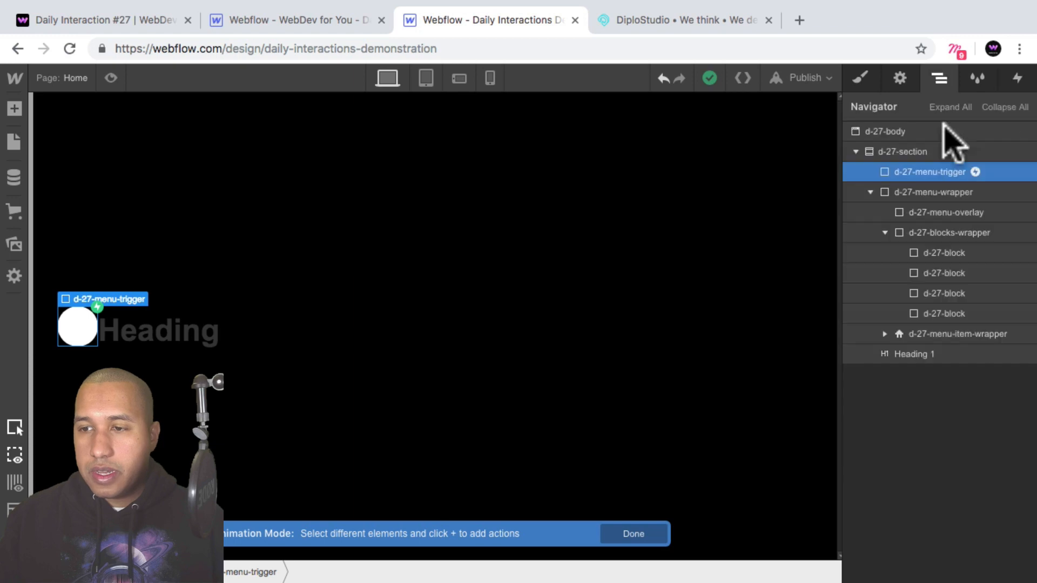
click(926, 188)
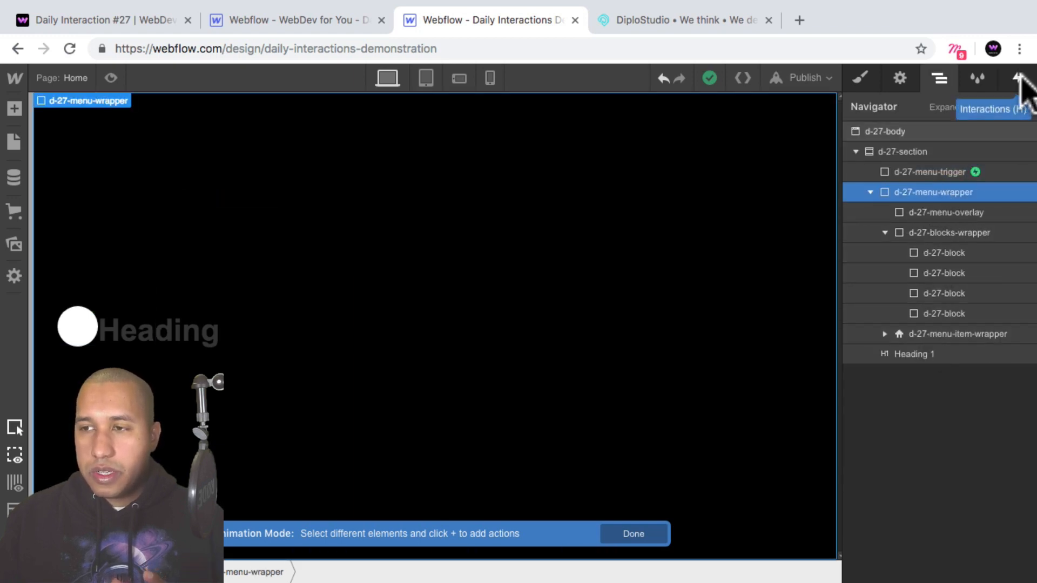
Add a Hide/Show action for d-27-menu-wrapper with display none and set it as an initial state.
click(1018, 79)
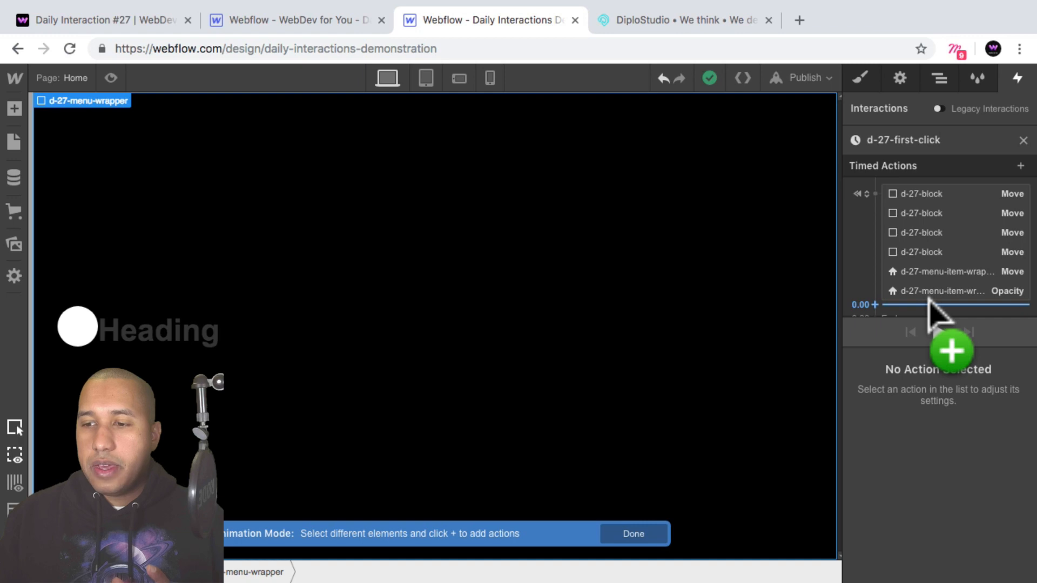
click(929, 303)
click(930, 300)
click(921, 303)
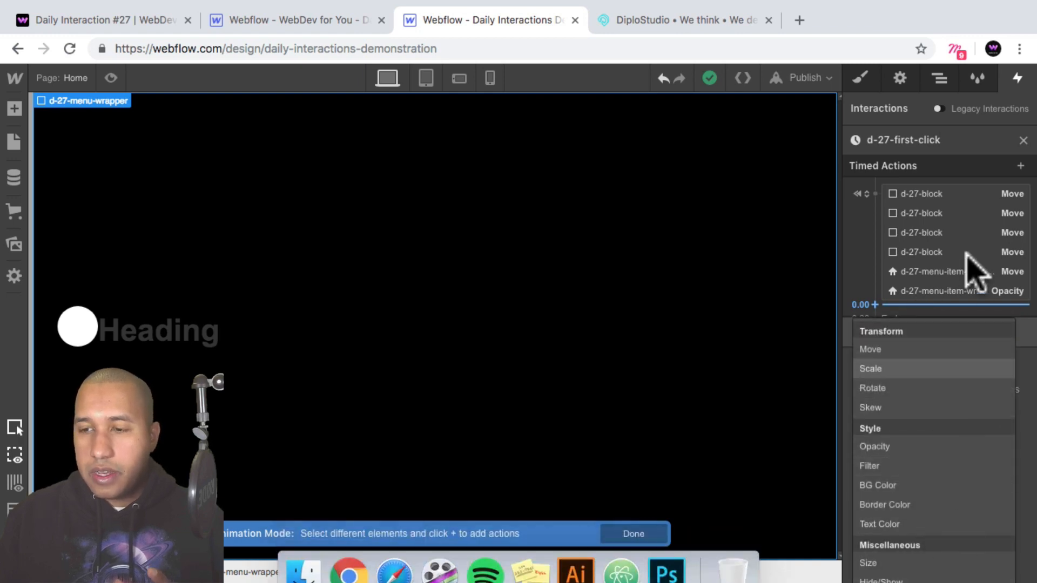
click(938, 317)
click(933, 296)
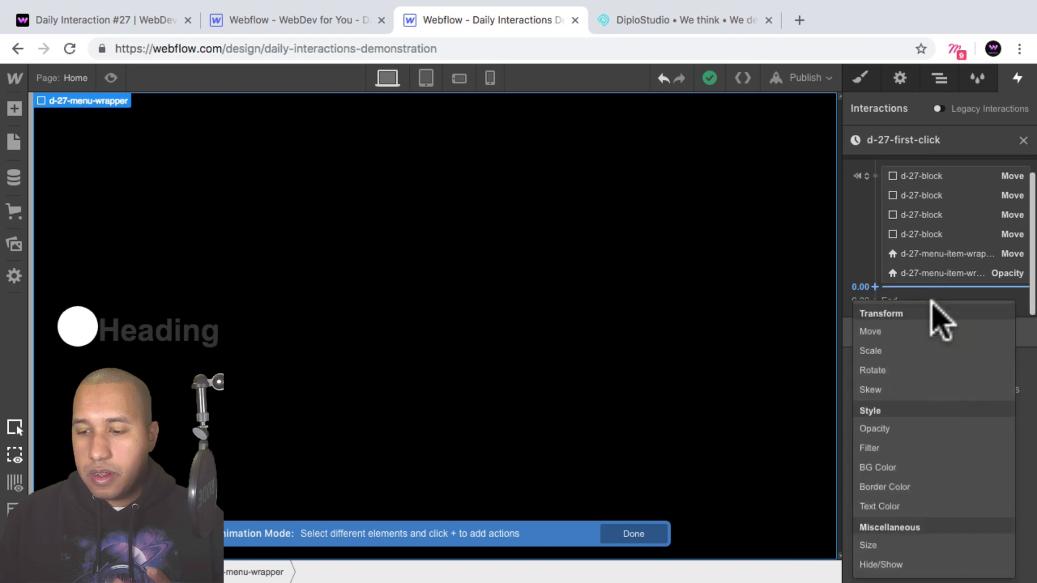
click(912, 564)
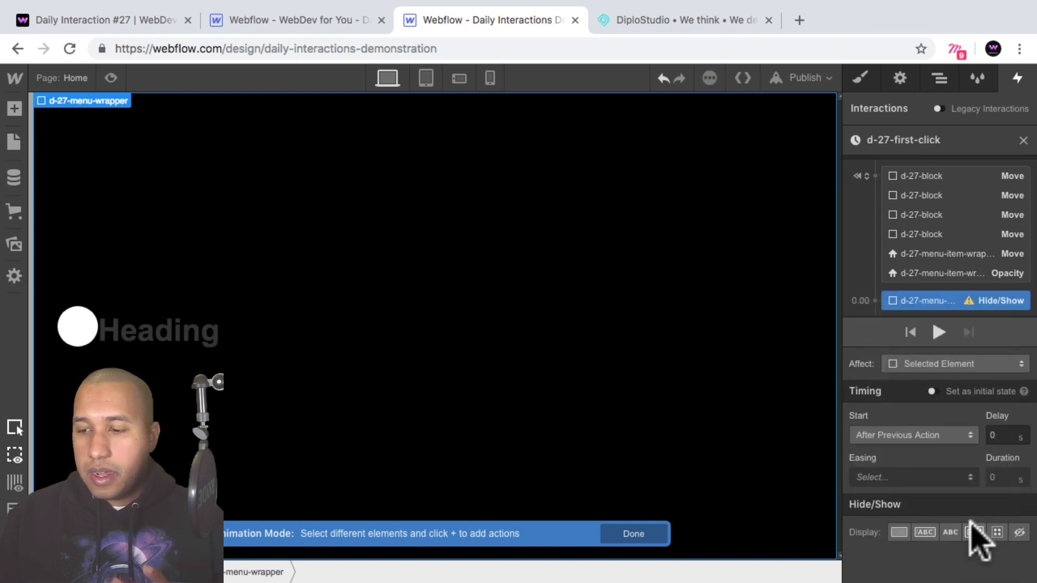
click(1020, 532)
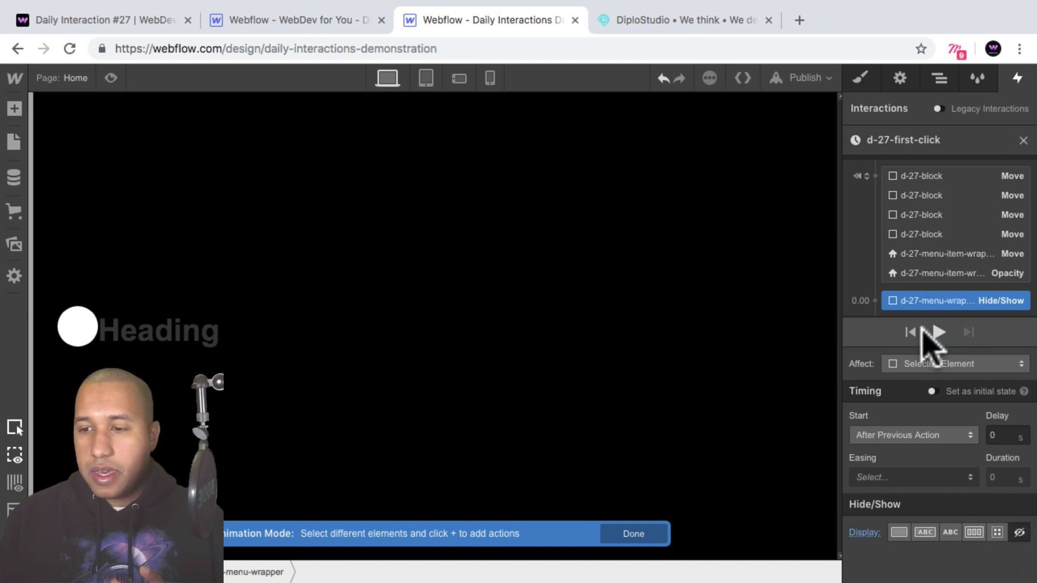
click(933, 392)
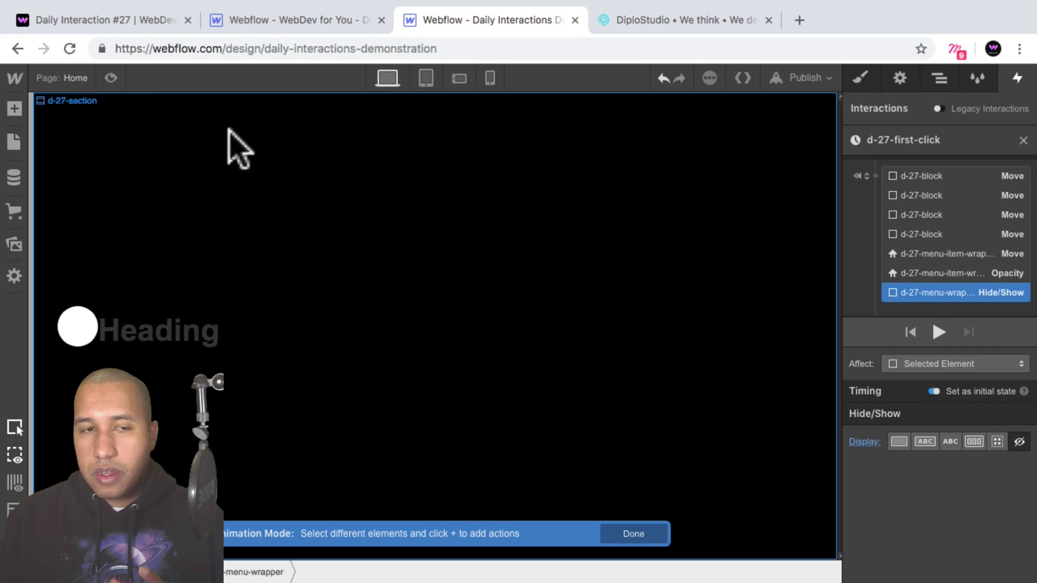
Preview the page and check whether the Heading text beside the menu trigger can be selected.
click(111, 78)
drag(164, 344, 130, 344)
click(108, 345)
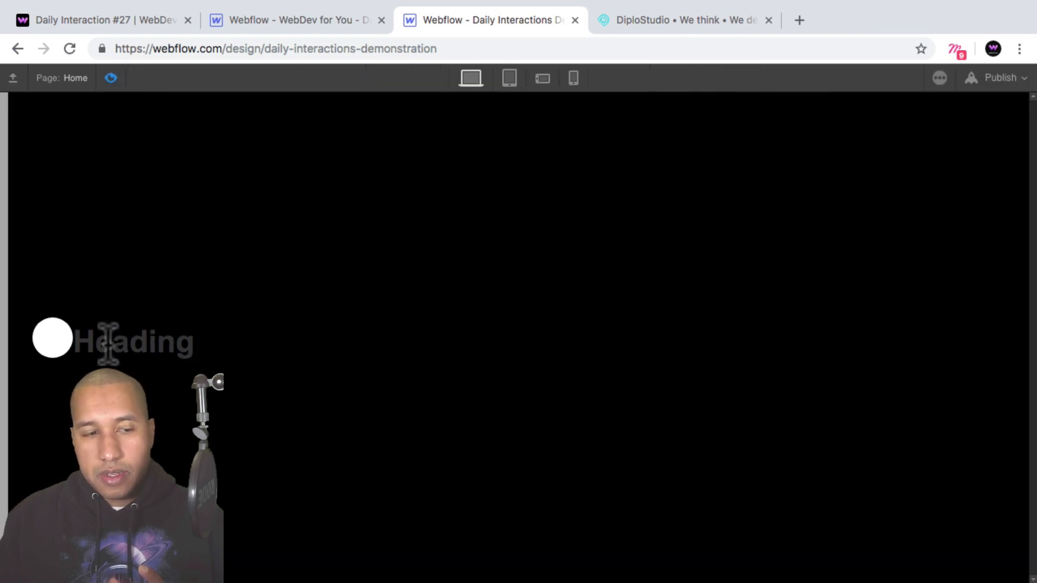
drag(66, 339, 192, 343)
click(178, 341)
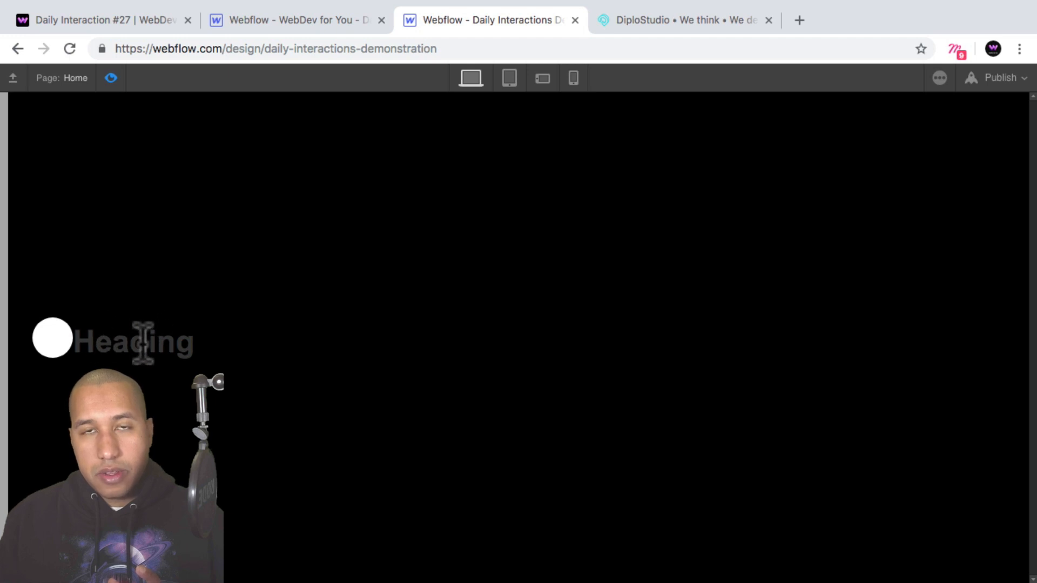
click(116, 81)
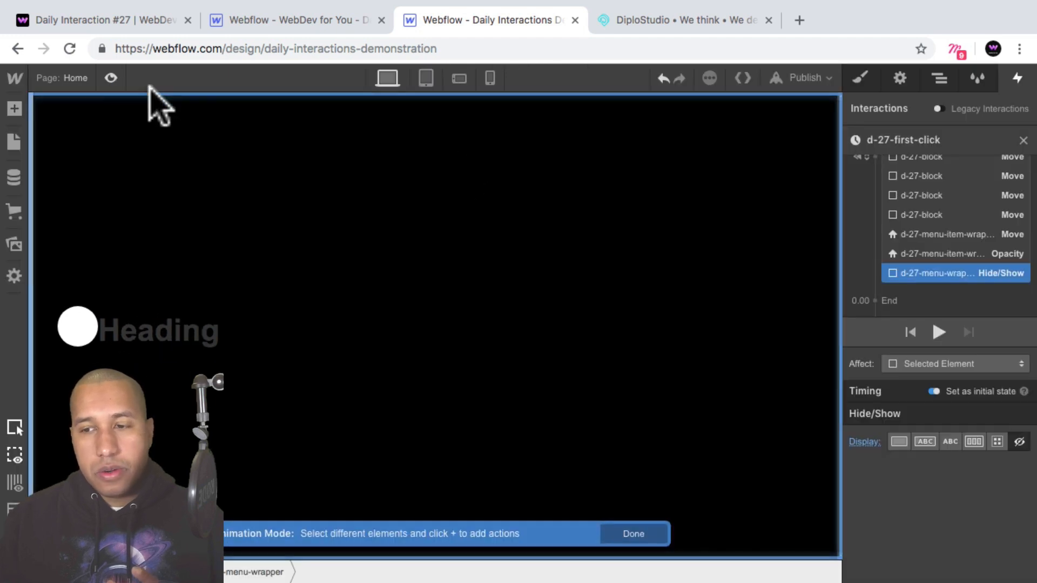
Add a second Hide/Show action for d-27-menu-wrapper after the initial states, with display set to flex.
mouse_move(939, 273)
mouse_down()
mouse_move(940, 300)
mouse_move(929, 286)
mouse_up()
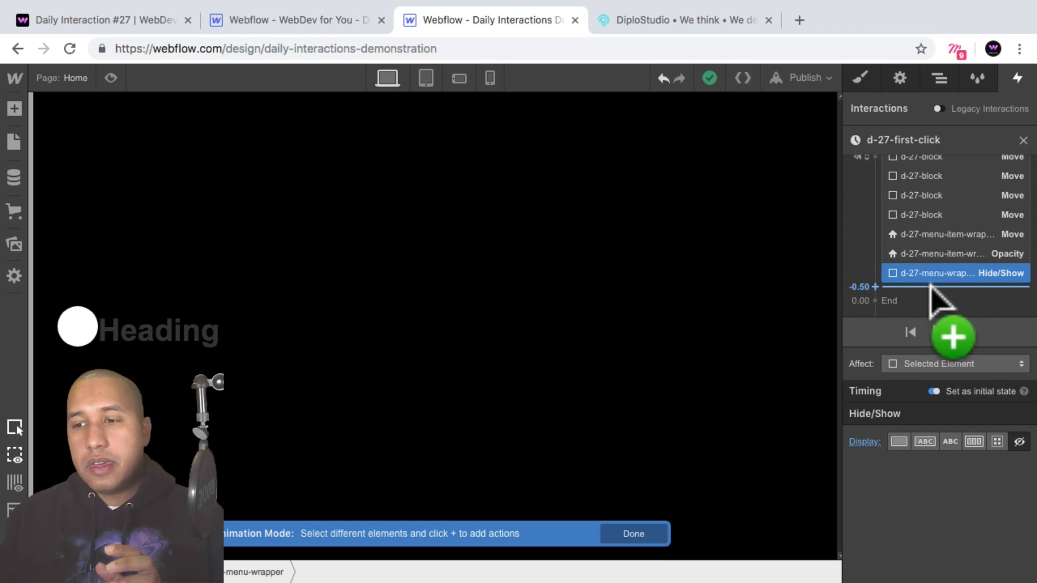
click(930, 286)
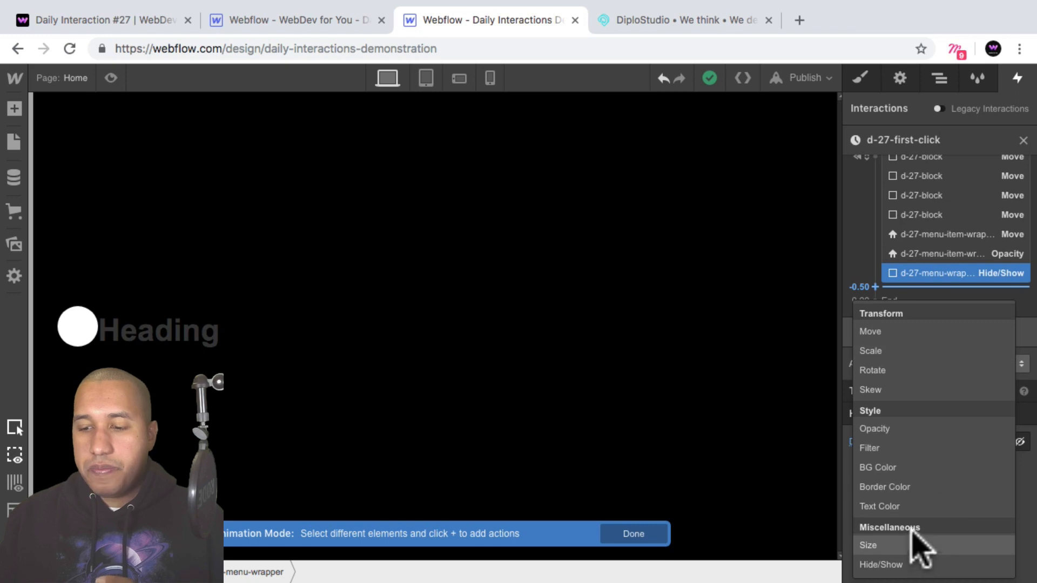
click(880, 564)
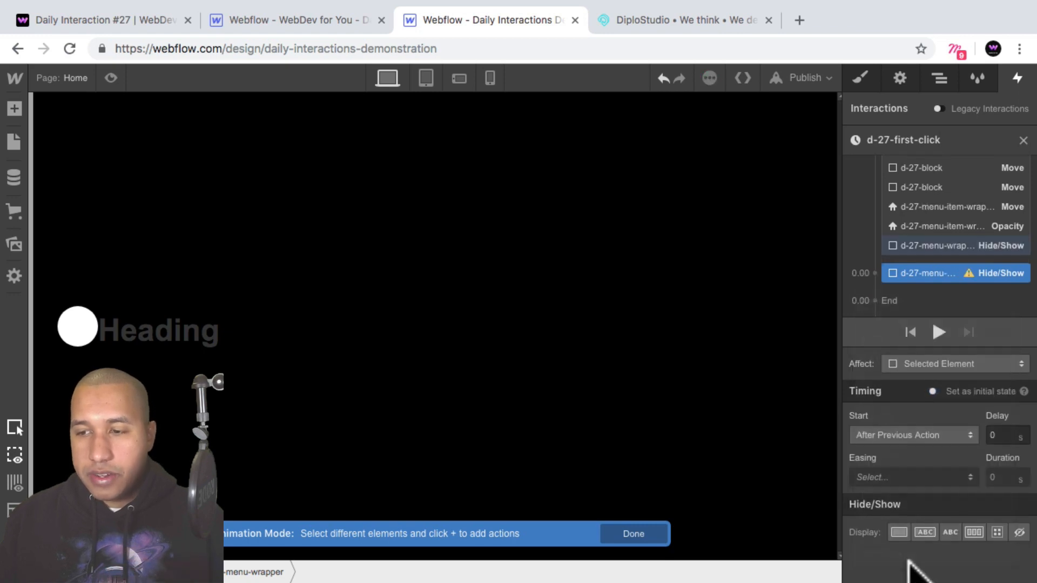
click(973, 533)
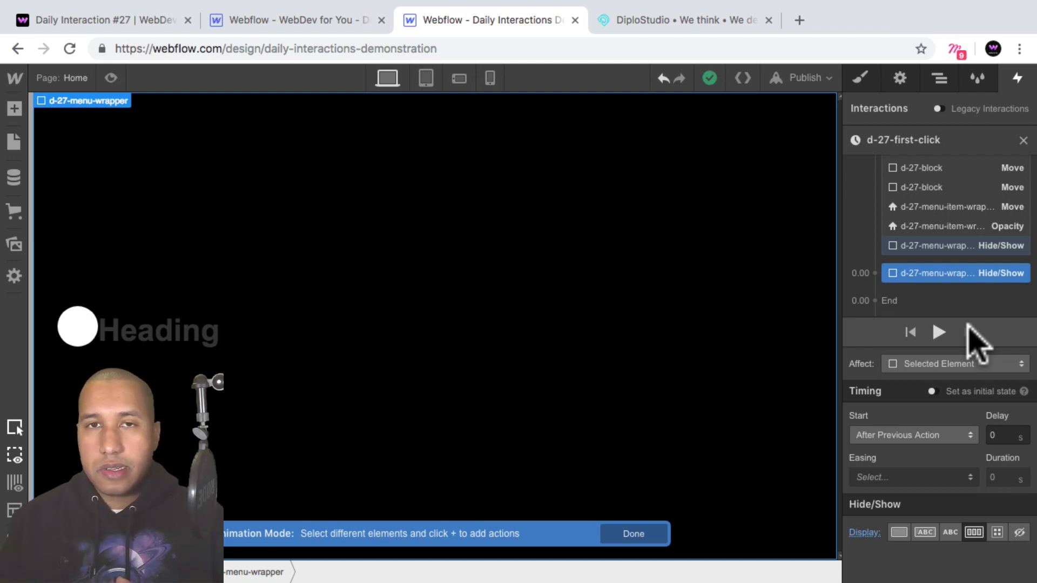
Add a BG Color action for d-27-menu-overlay after the last Hide/Show action of the animation.
click(940, 80)
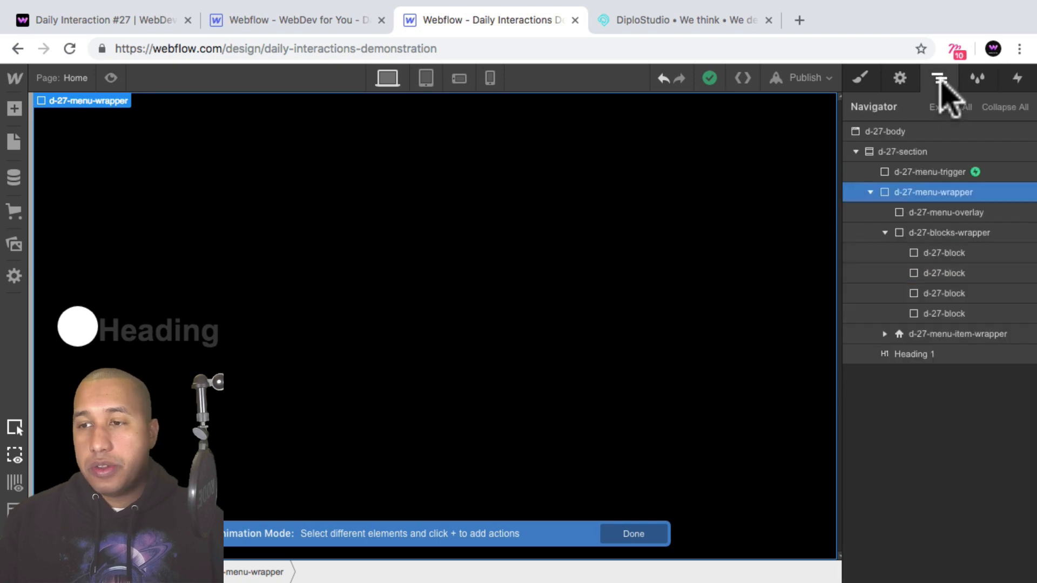
click(948, 213)
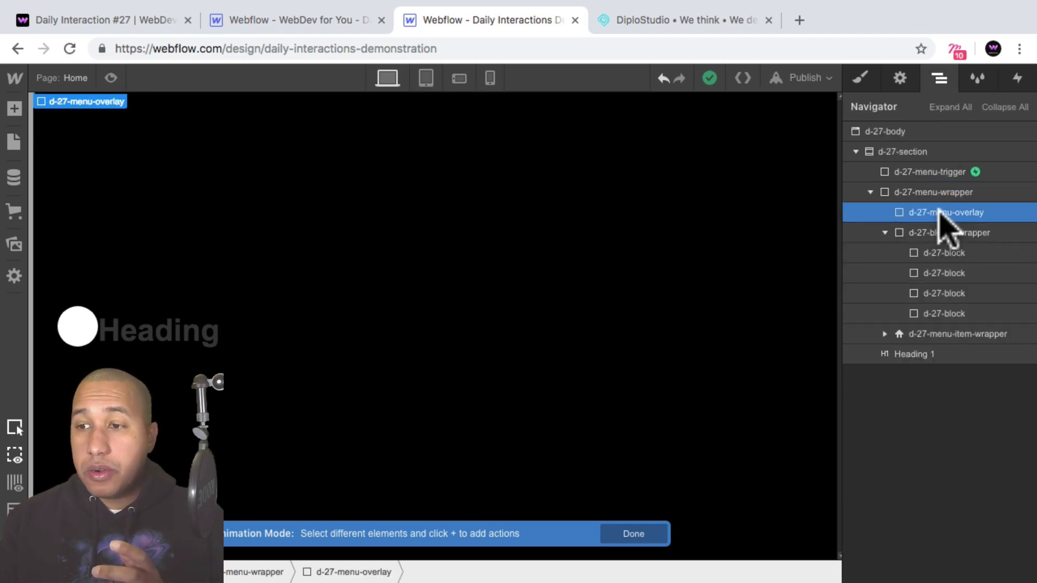
click(1017, 78)
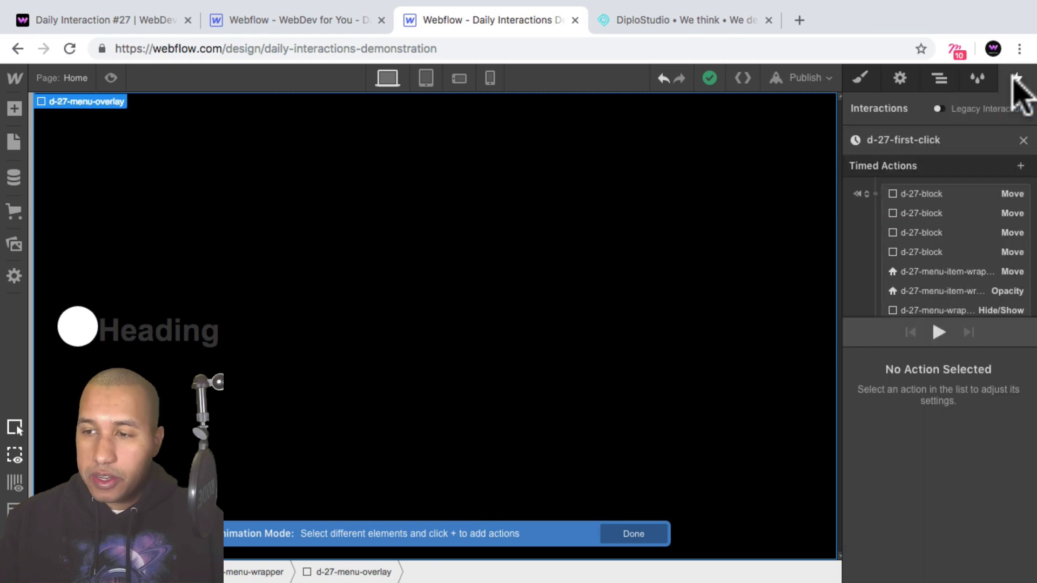
scroll(978, 275, down, 3)
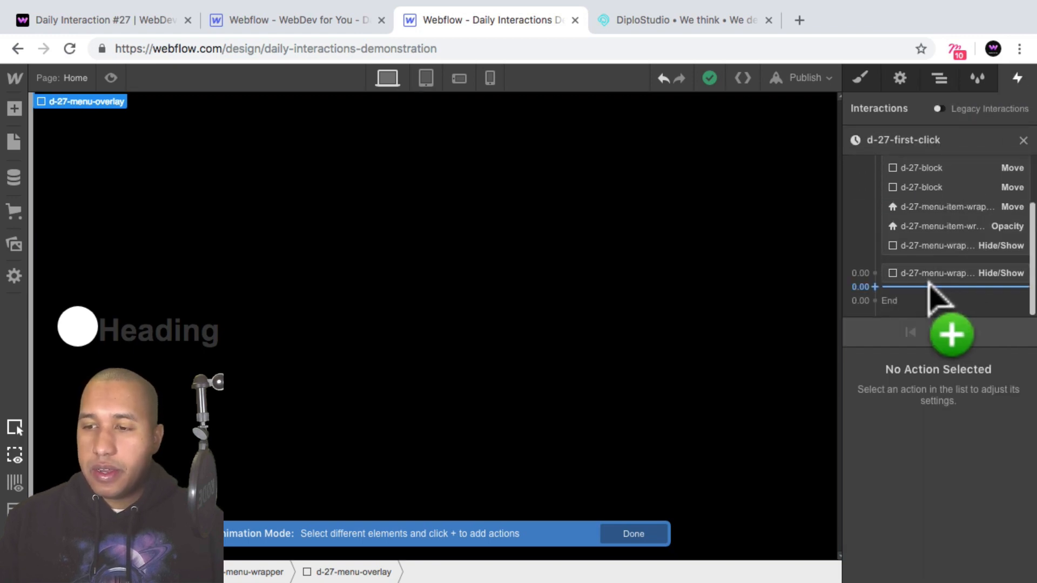
click(930, 286)
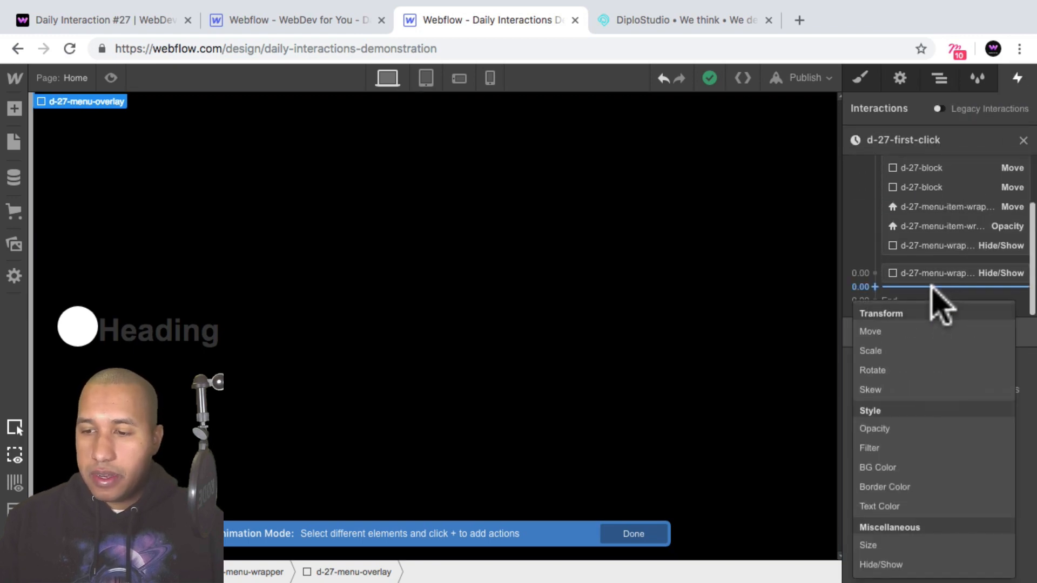
click(892, 468)
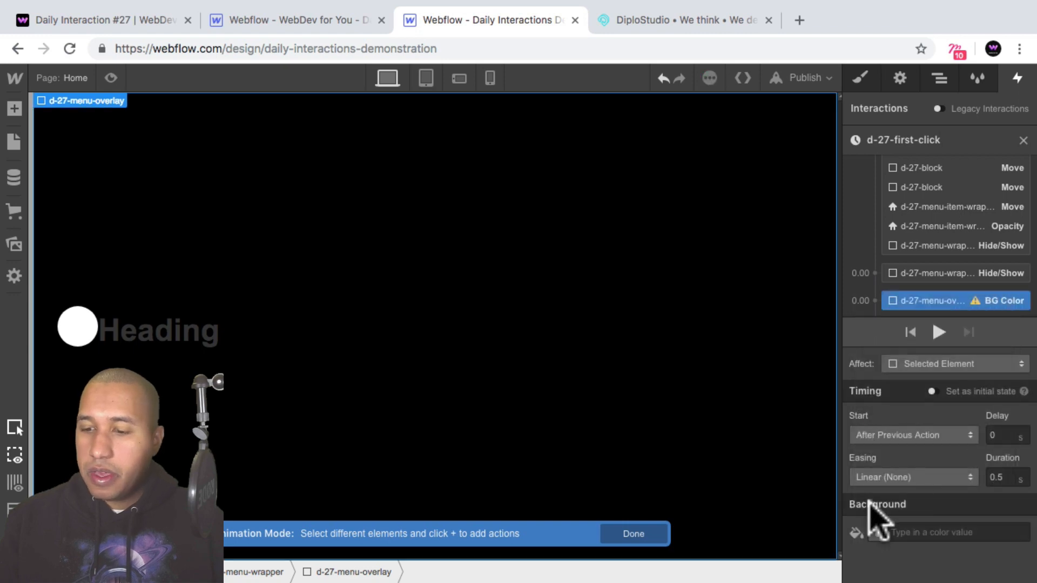
Set the overlay action's background colour to white at 80% opacity.
click(876, 532)
click(881, 481)
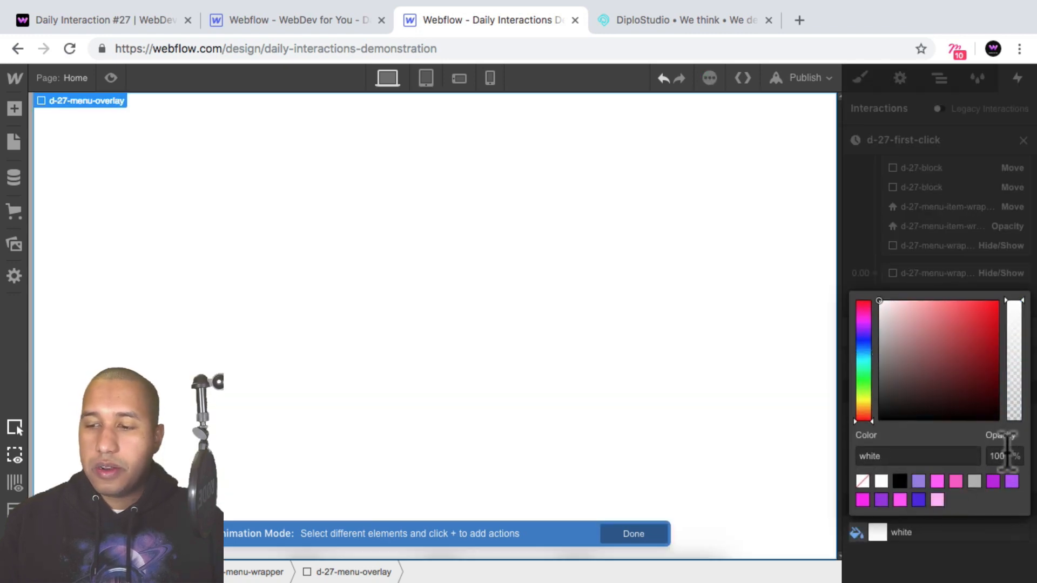
click(1007, 455)
text(80)
key(Return)
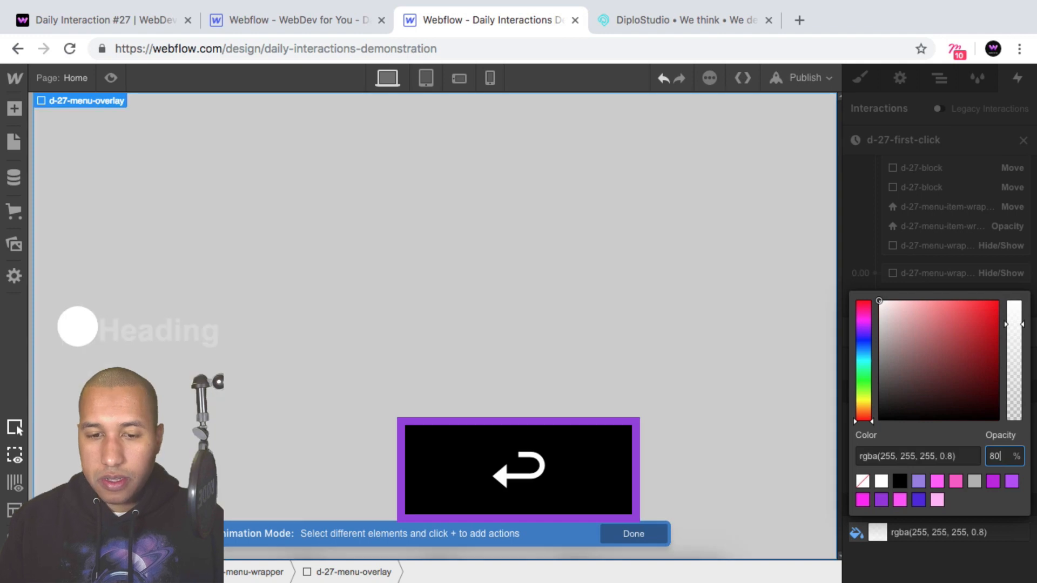
click(898, 556)
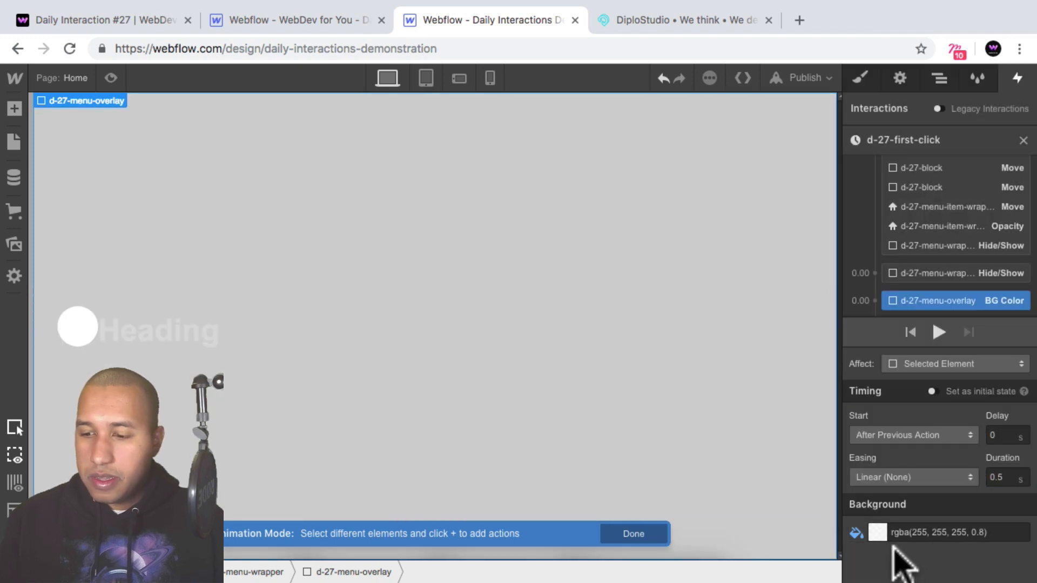
Set the d-27-menu-overlay BG Color action's easing to Ease and its duration to 1 second.
click(907, 480)
click(894, 116)
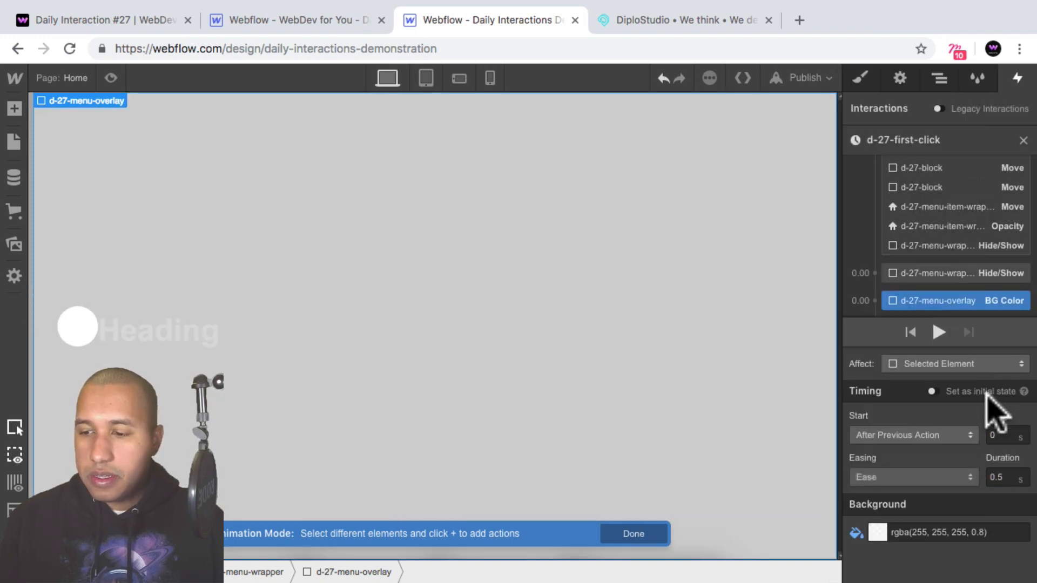
click(992, 478)
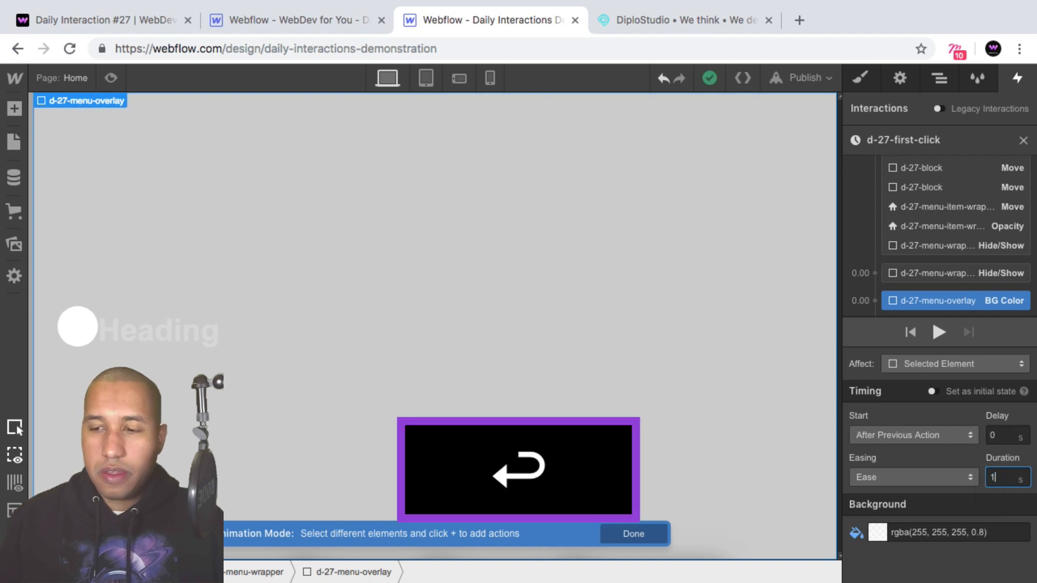
scroll(950, 303, down, 1)
drag(957, 286, 958, 278)
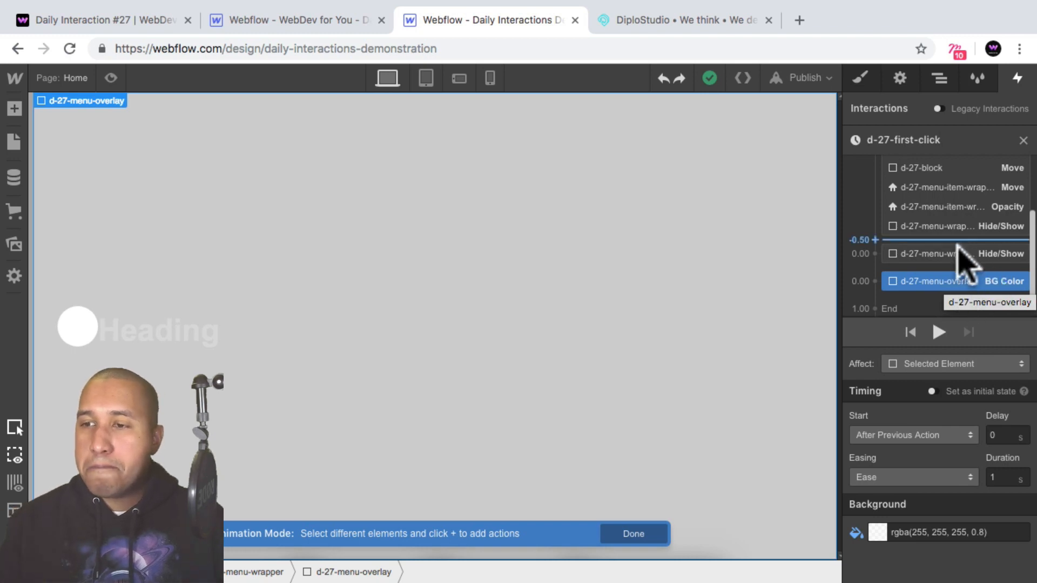
Add a Move action for the first d-27-block after the overlay's BG Color action, with Y at 0% and Out Expo easing.
scroll(959, 259, up, 3)
click(940, 197)
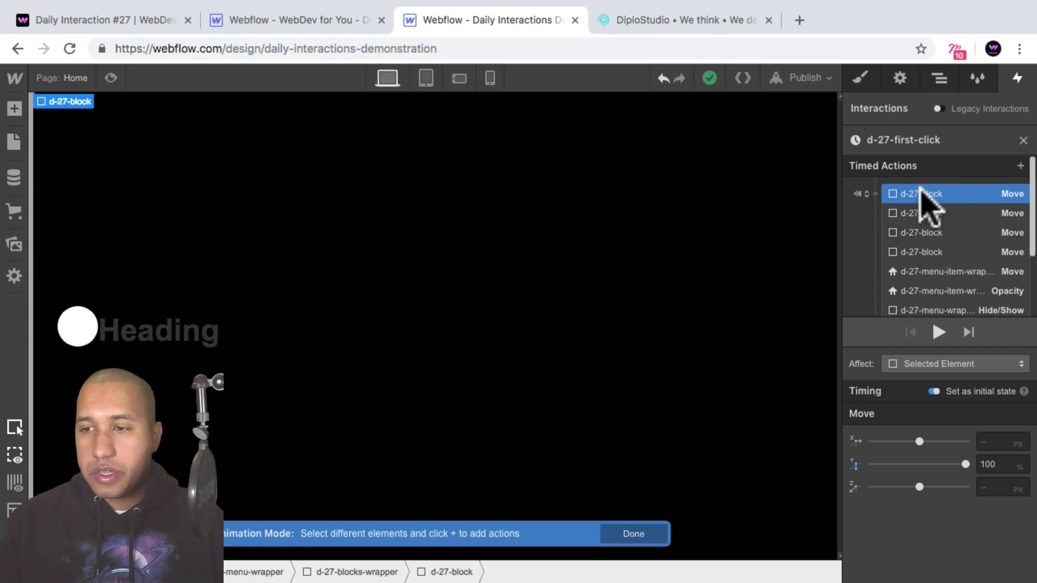
scroll(937, 194, down, 3)
click(926, 286)
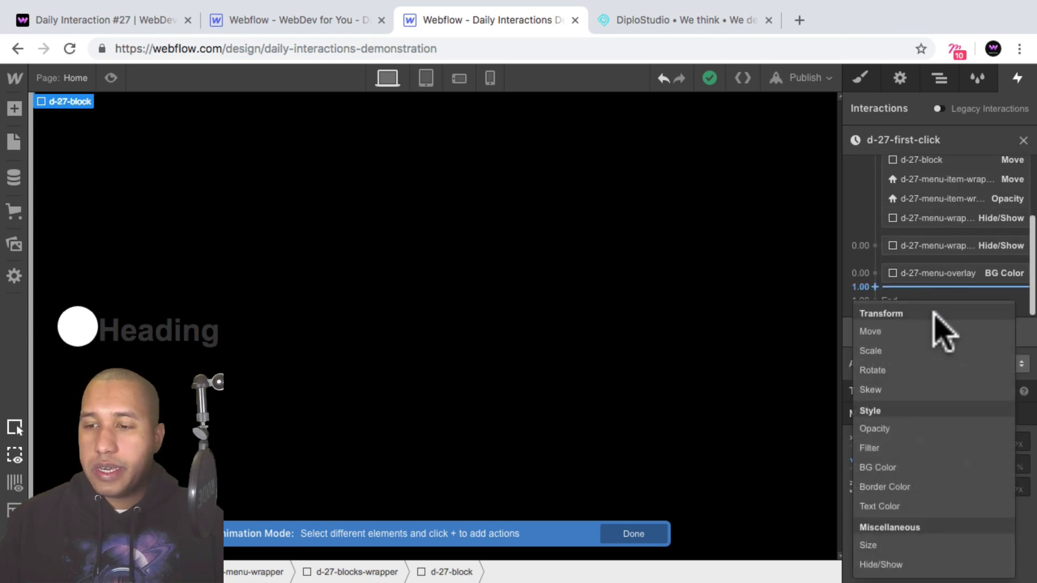
click(940, 331)
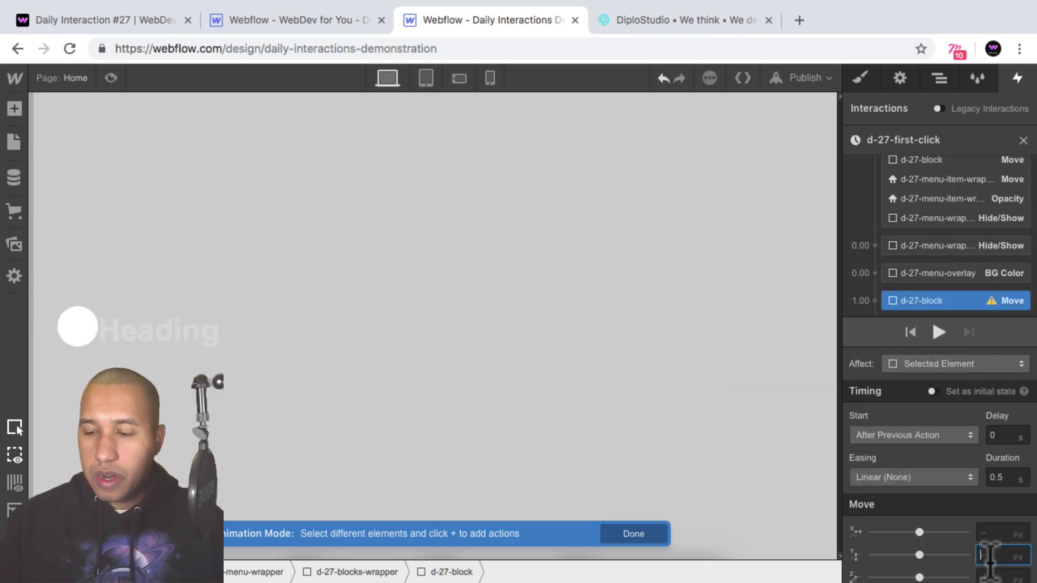
text(0%)
key(shift+Return)
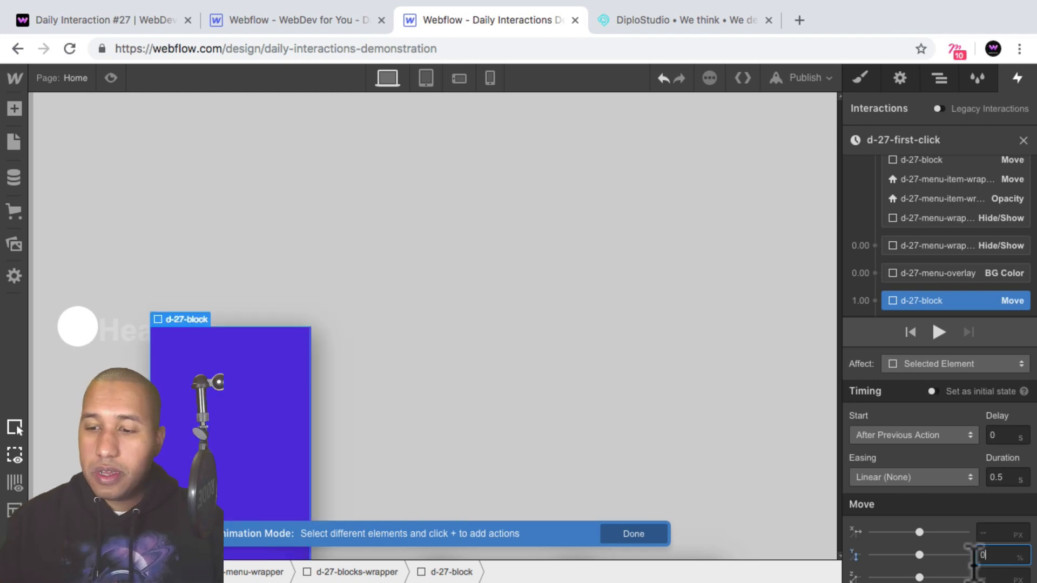
click(907, 478)
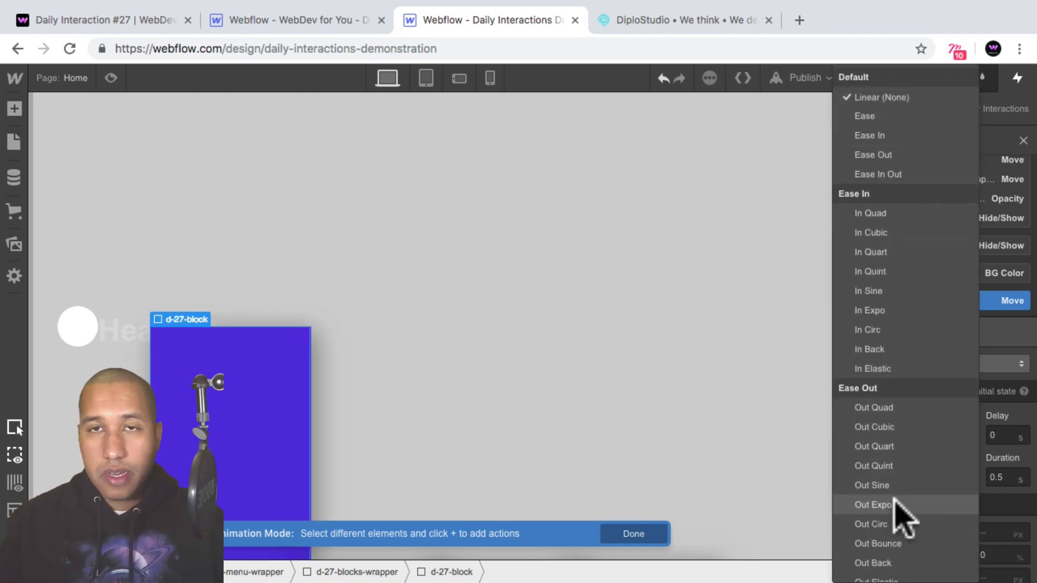
click(872, 505)
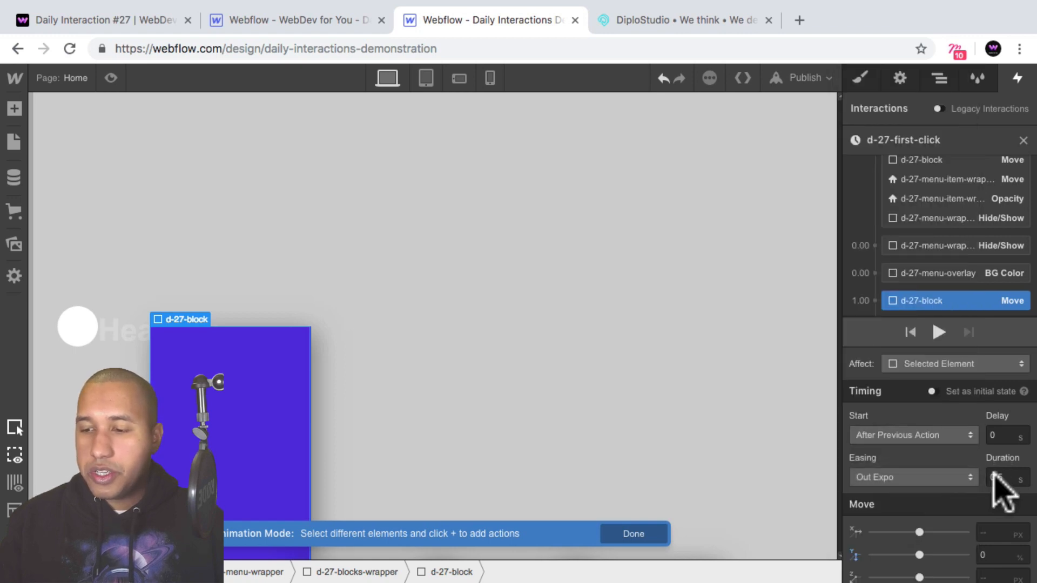
Add a Move action for the second d-27-block at the end of the animation, with Y at 0% and Out Expo easing.
scroll(921, 286, up, 3)
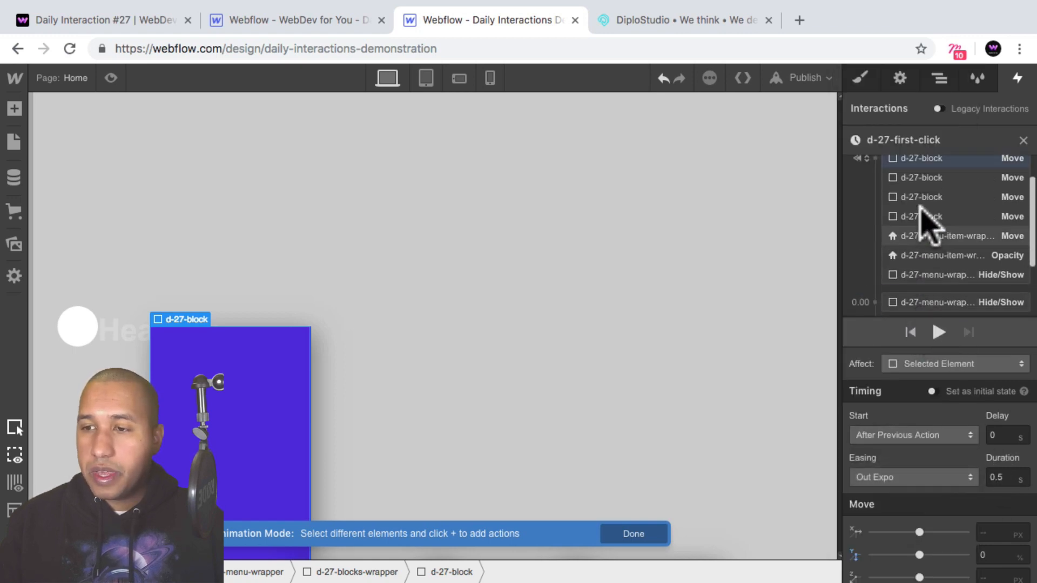
click(925, 200)
scroll(925, 243, down, 3)
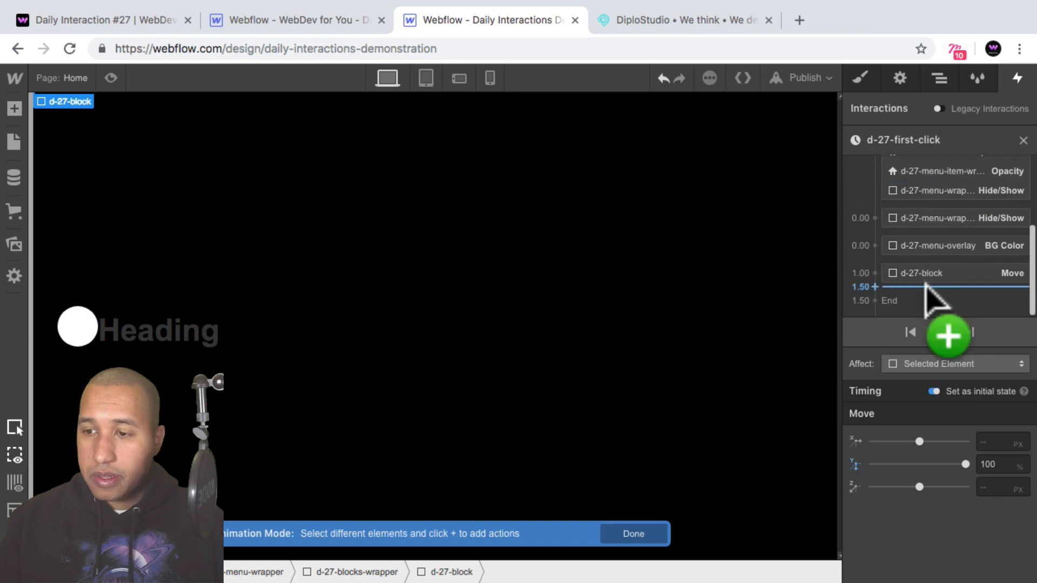
click(926, 287)
click(913, 332)
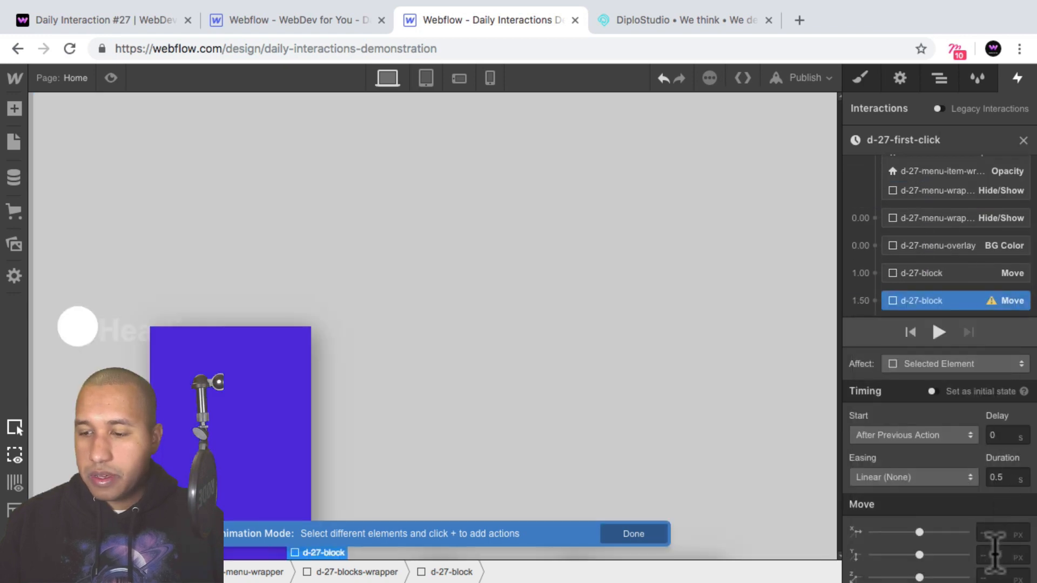
text(0%)
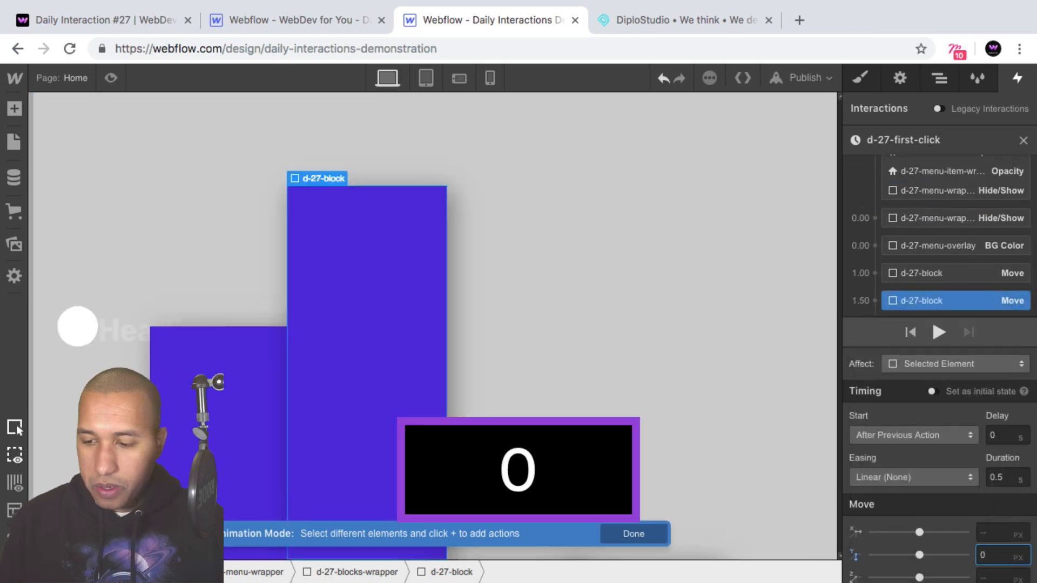
key(shift+Return)
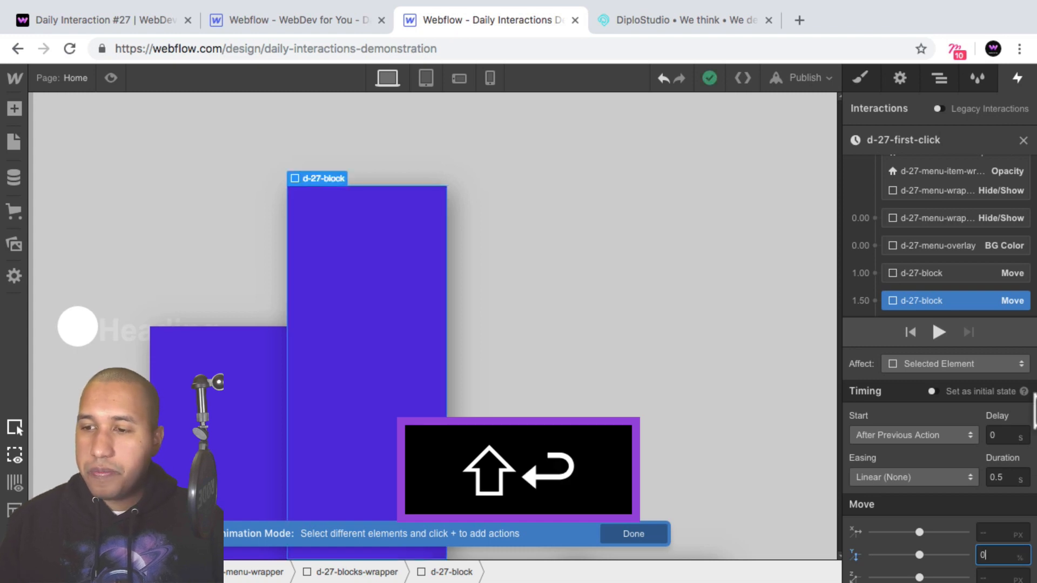
click(913, 477)
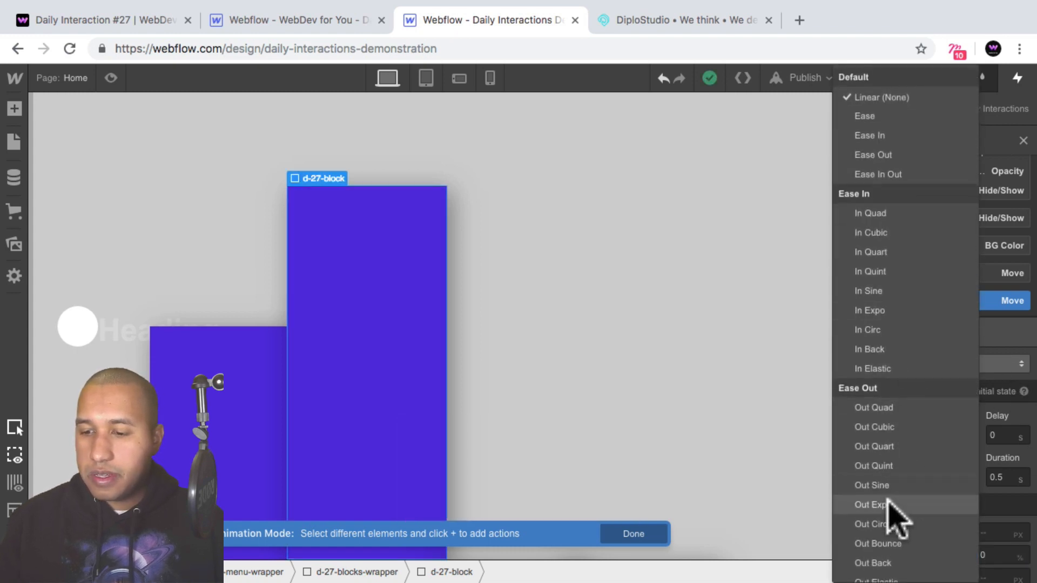
click(886, 505)
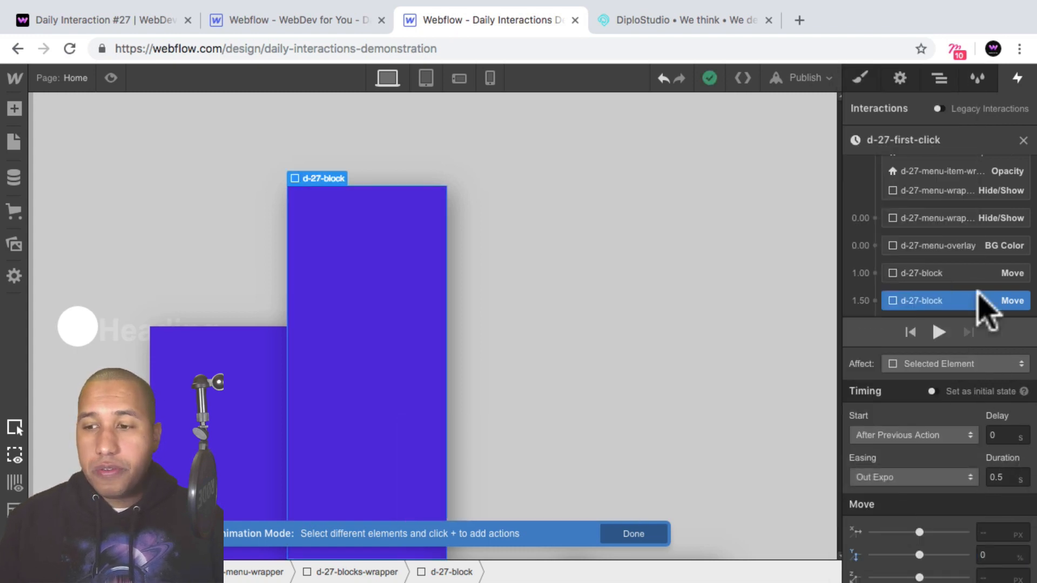
Add a Move action for the third d-27-block at the end of the animation, with Y at 0% and Out Expo easing.
scroll(918, 243, up, 5)
click(935, 216)
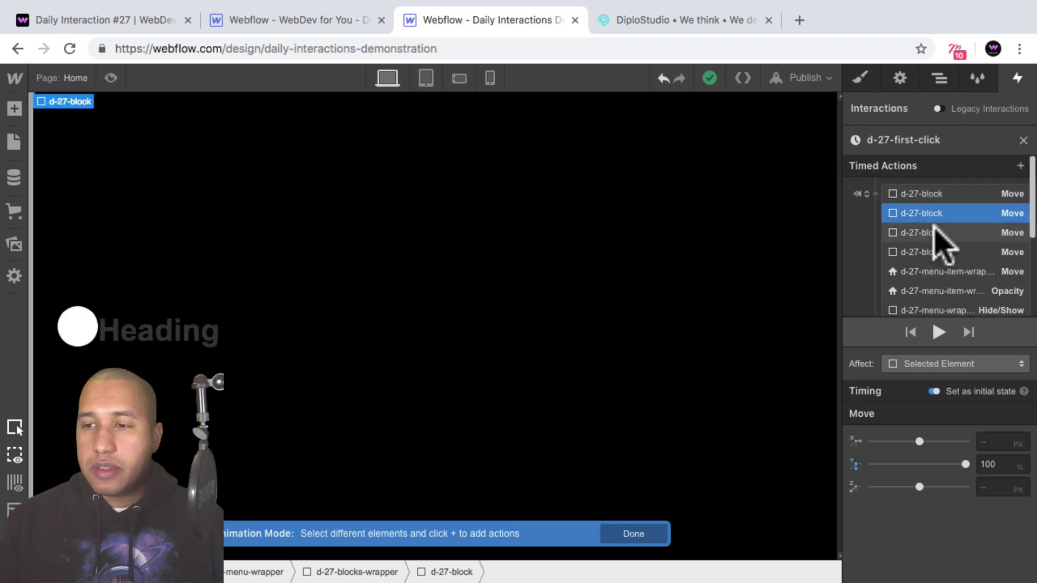
click(950, 233)
scroll(940, 253, down, 3)
click(945, 335)
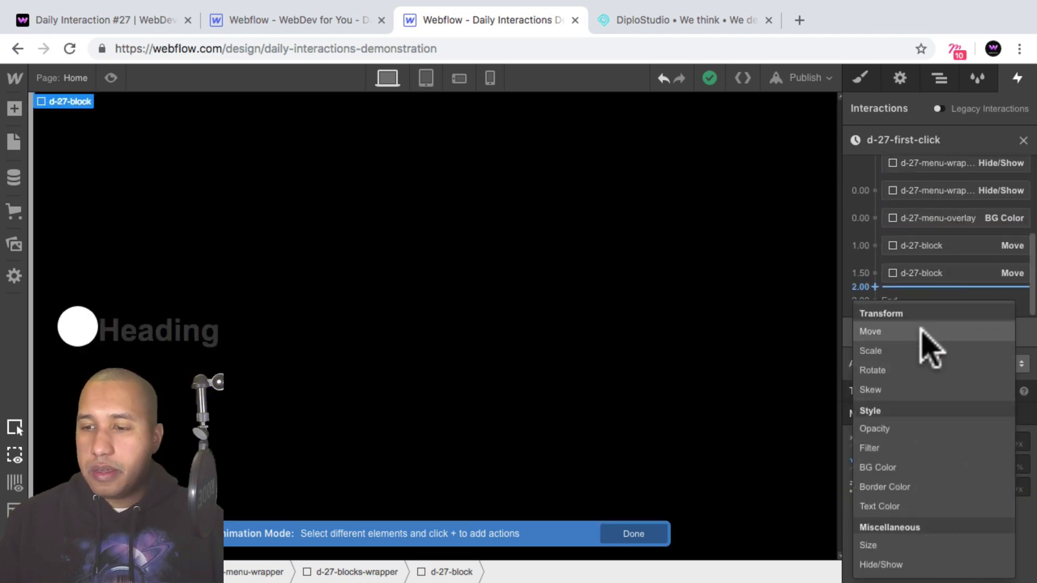
click(925, 332)
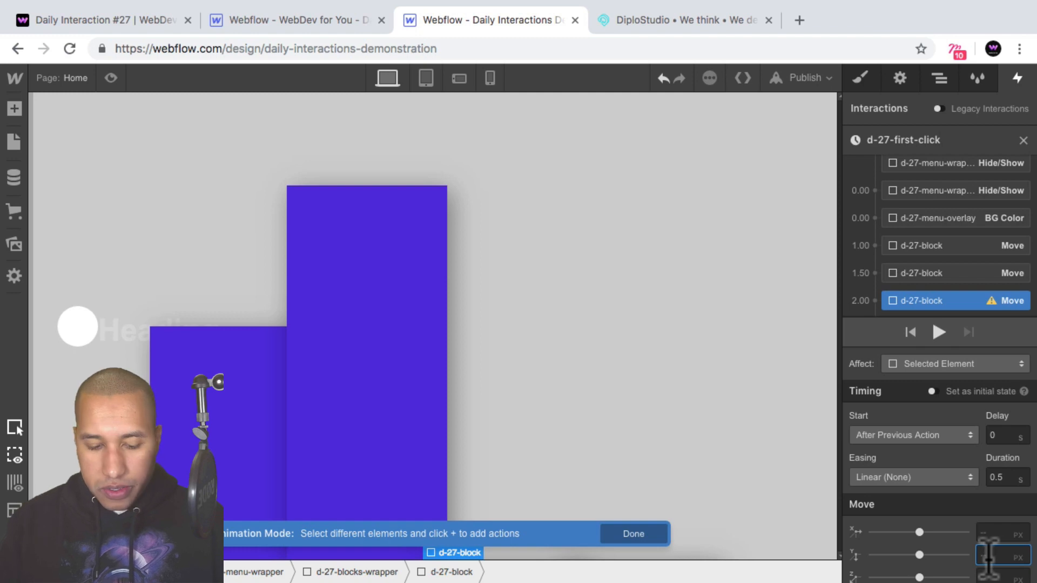
text(%)
key(shift+Return)
click(918, 478)
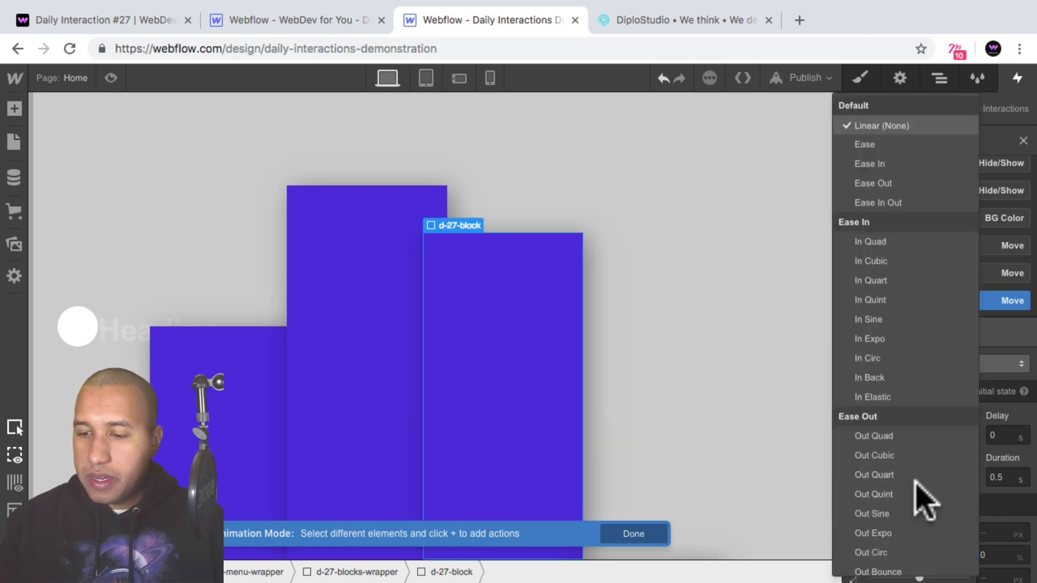
scroll(918, 503, down, 1)
click(898, 507)
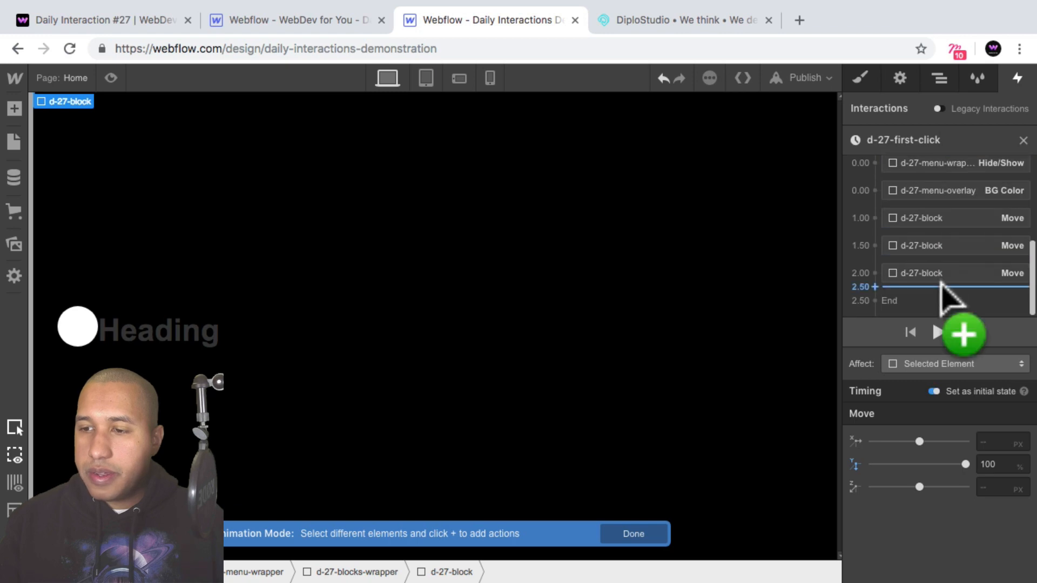
Add a Move action for the fourth d-27-block at the end of the animation, with Y at 0% and Out Expo easing.
click(947, 289)
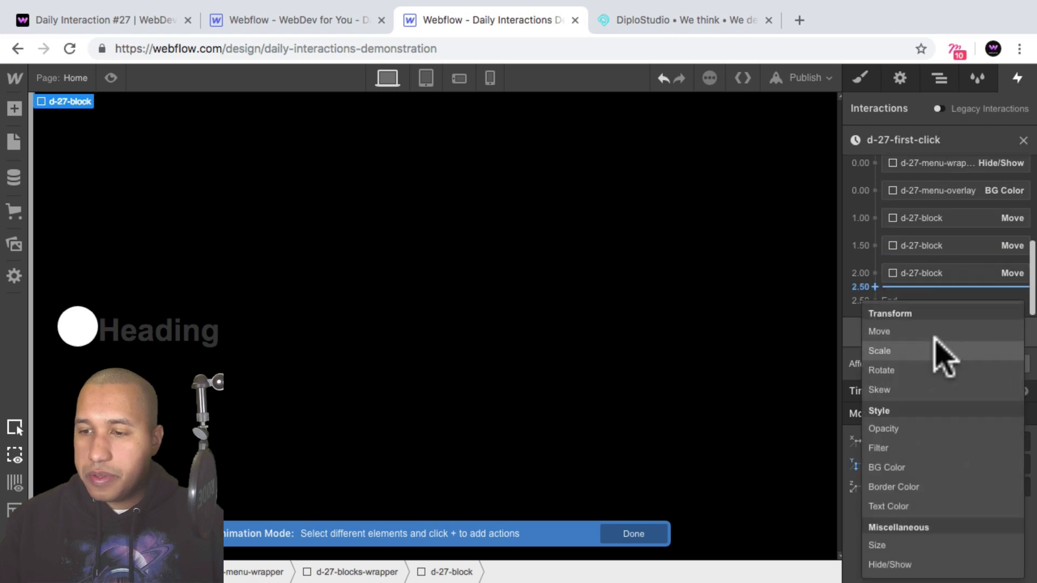
click(945, 333)
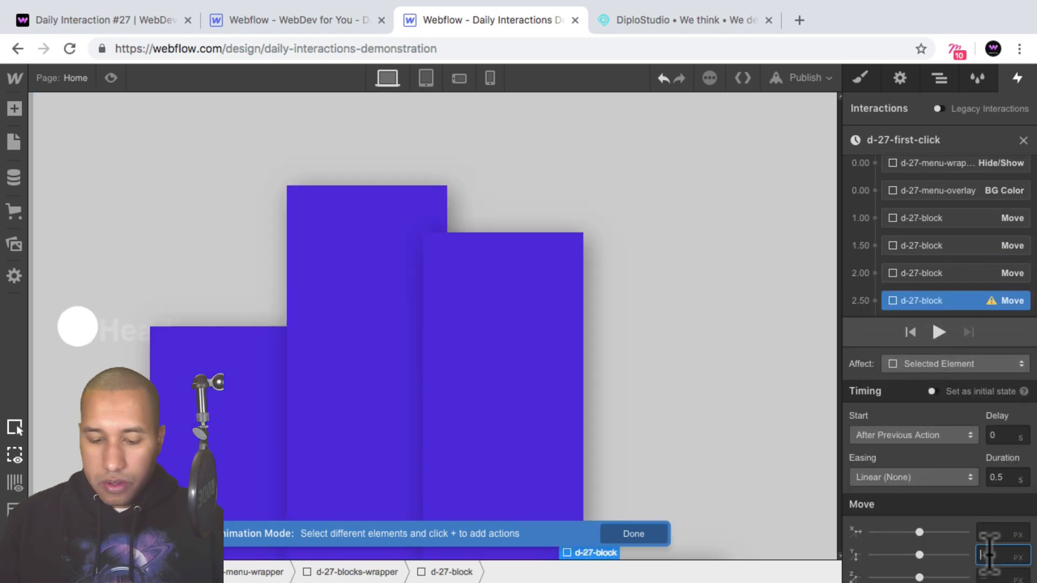
text(0)
key(shift+Return)
click(929, 478)
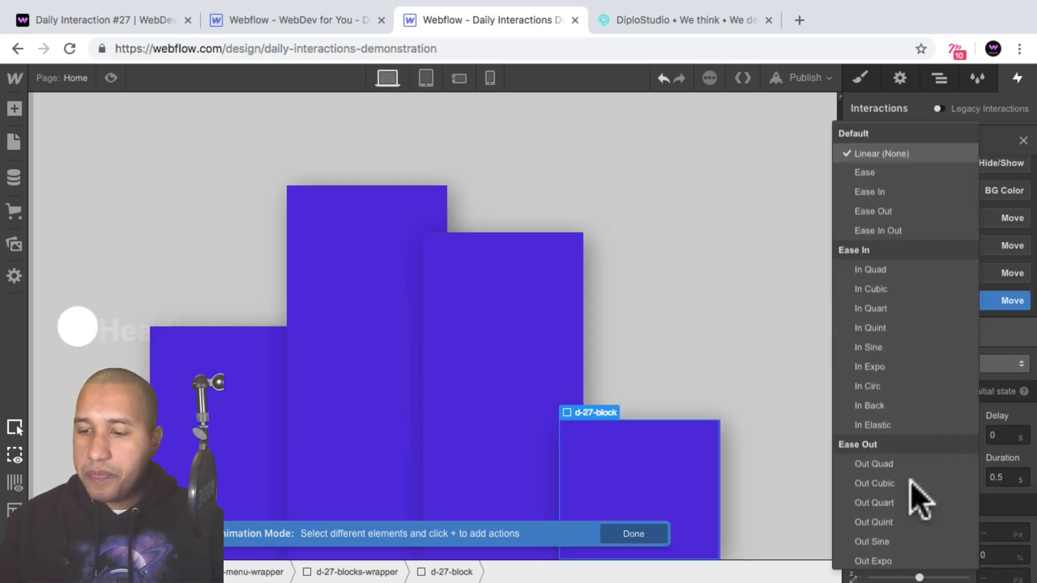
click(902, 519)
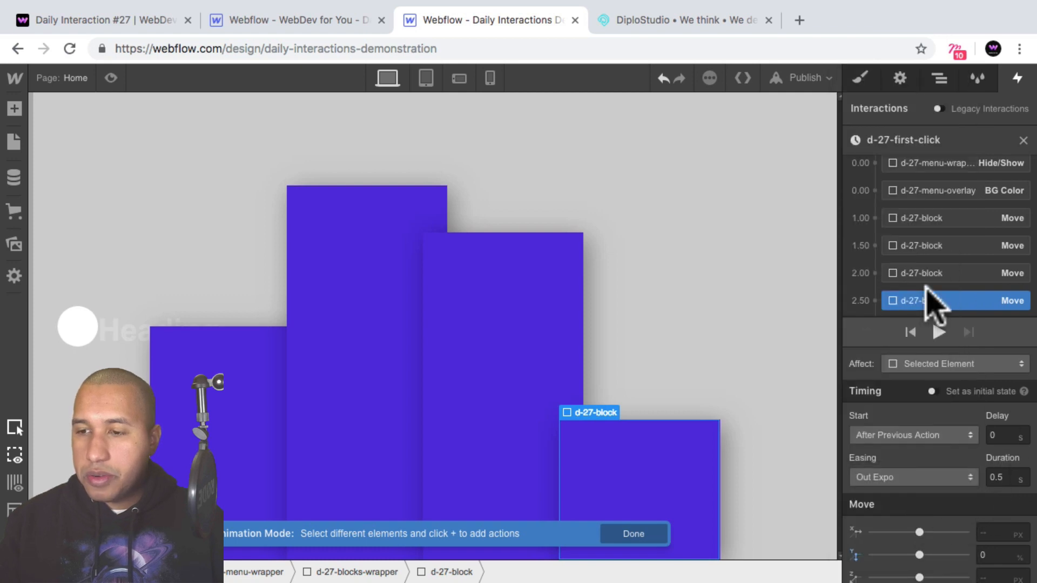
Group the four d-27-block Move actions with the overlay's BG Color action so they all start with the previous action.
scroll(942, 291, up, 1)
click(943, 222)
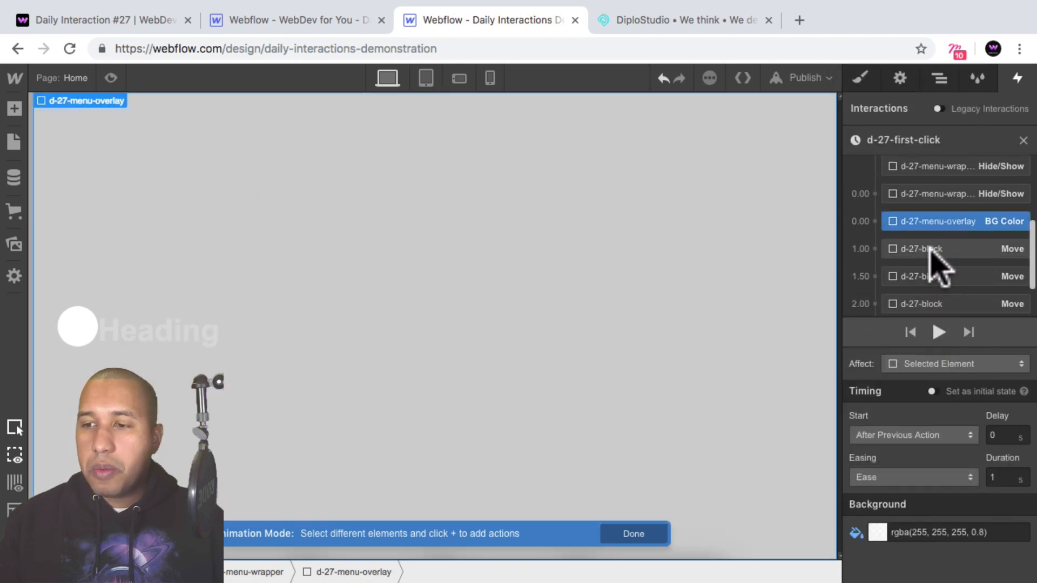
click(940, 249)
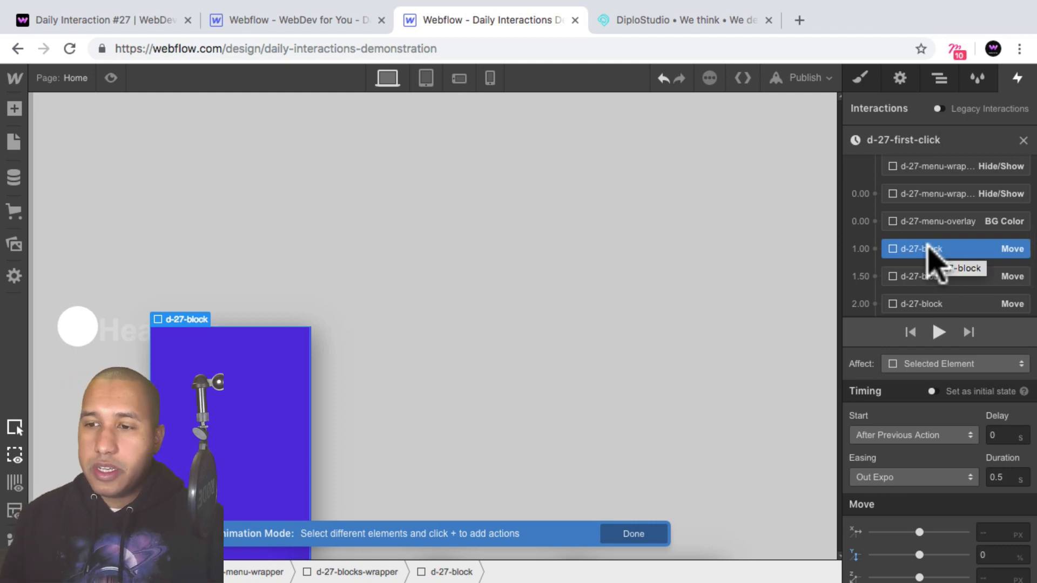
mouse_move(937, 250)
mouse_down()
mouse_move(937, 225)
mouse_move(912, 289)
mouse_move(935, 204)
mouse_move(931, 239)
mouse_up()
scroll(920, 299, down, 1)
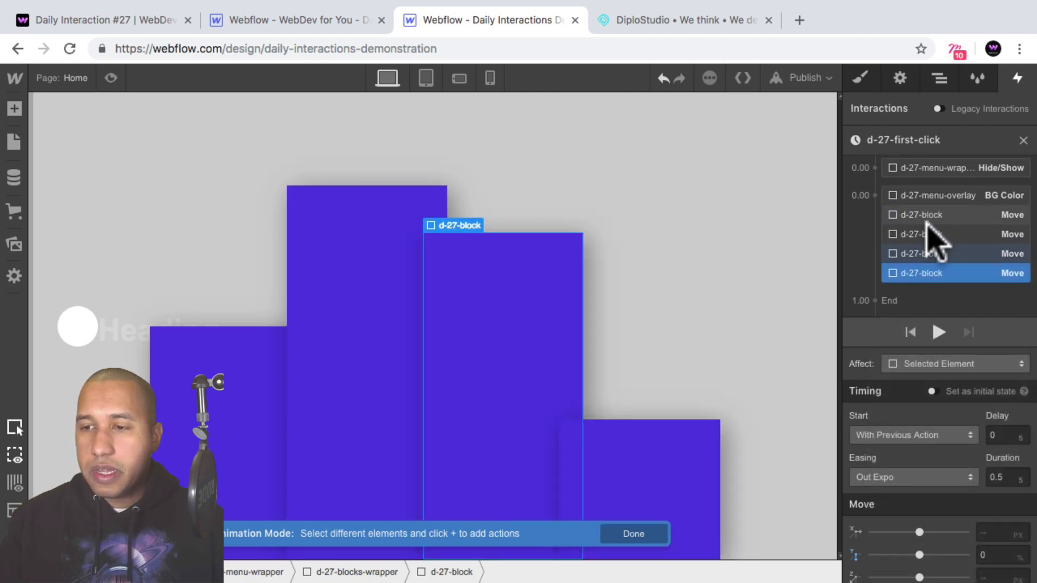
scroll(943, 288, down, 1)
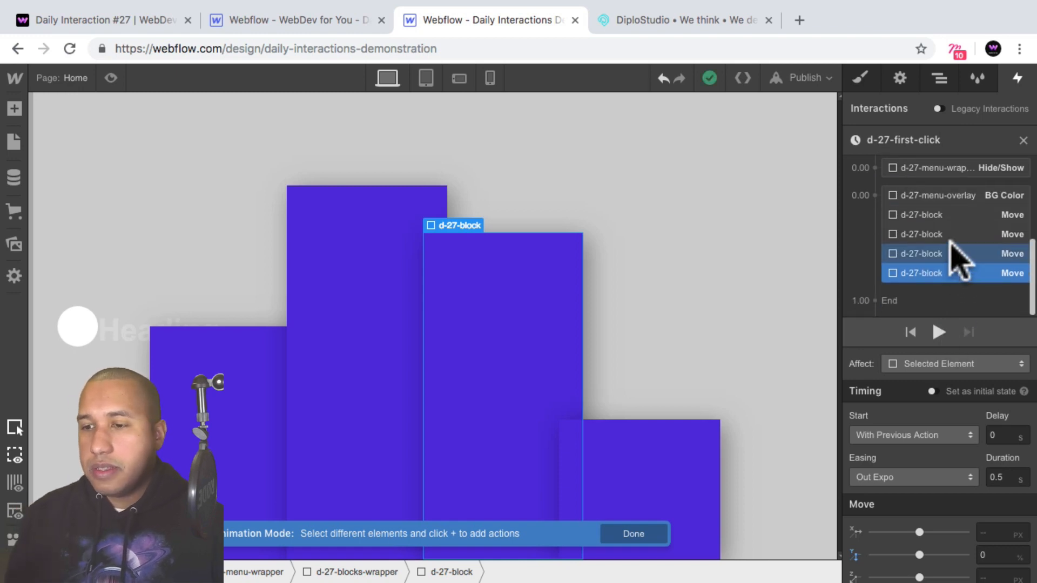
Go through the grouped d-27-block Move actions and check which block each one moves and in what order.
click(943, 233)
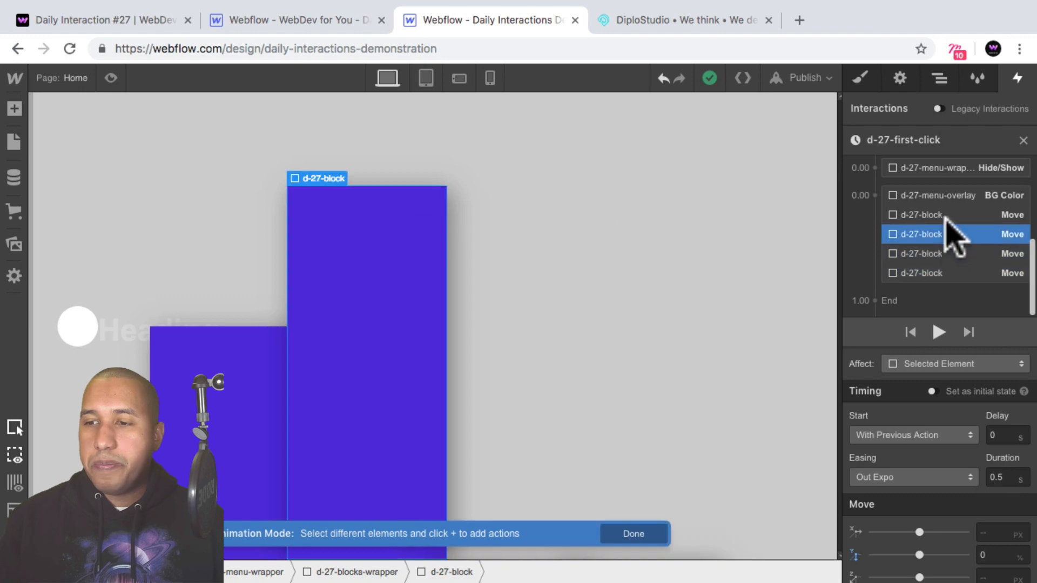
click(940, 215)
click(937, 234)
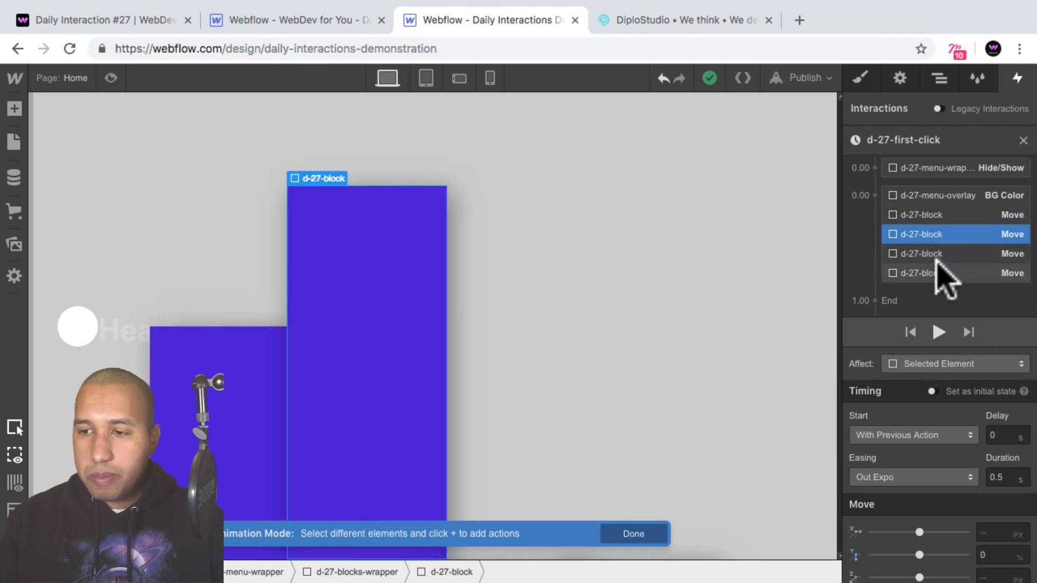
click(936, 273)
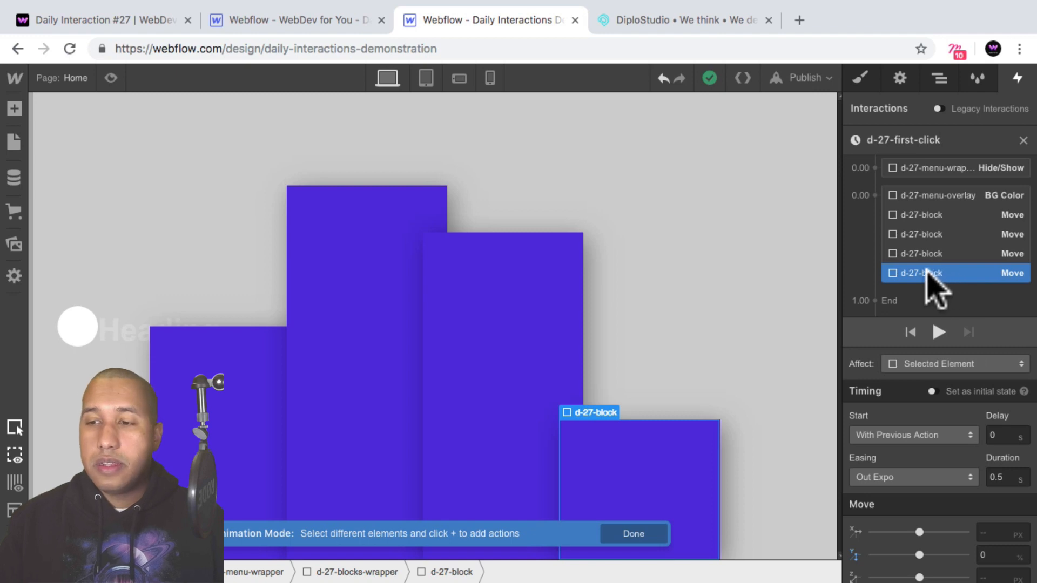
click(930, 215)
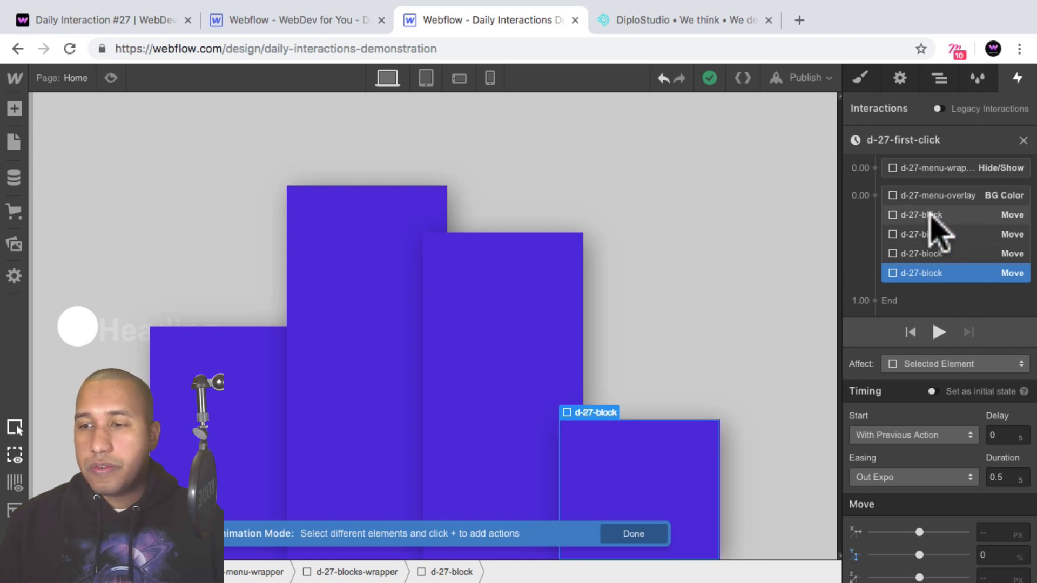
click(932, 235)
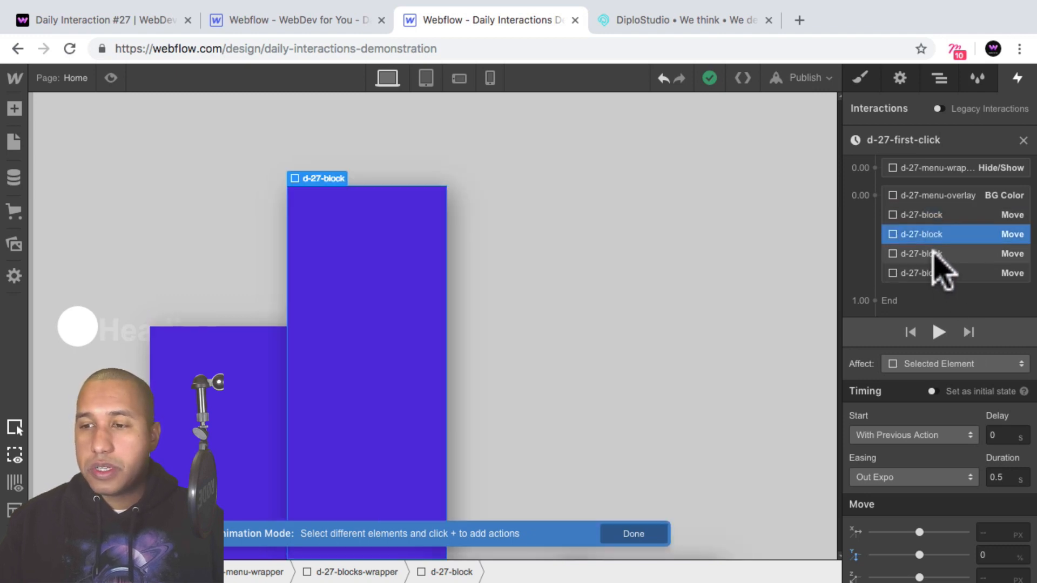
click(932, 254)
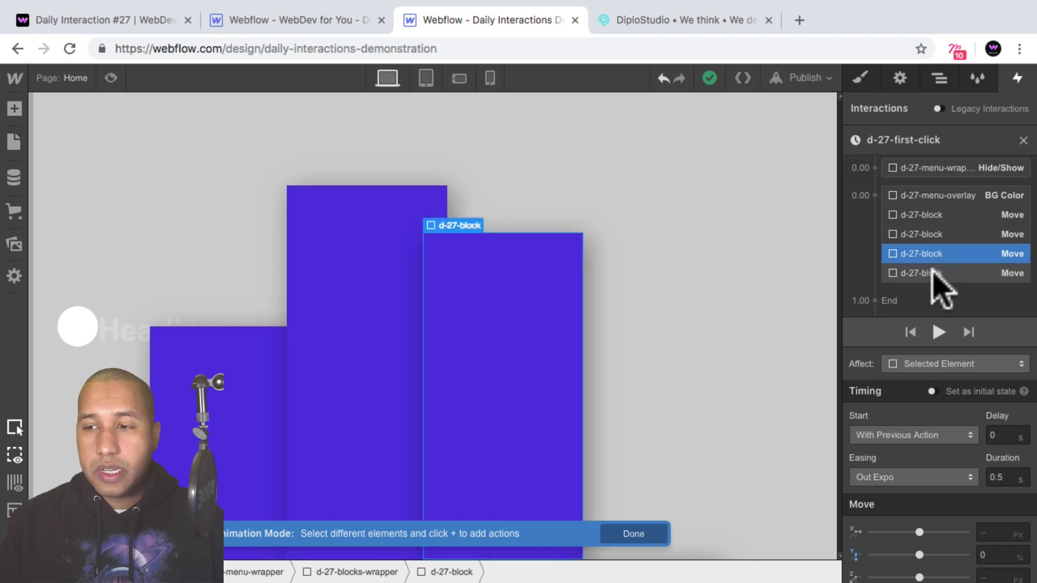
Stagger the four d-27-block Move actions with delays of 0.2, 0.4, 0.6 and 0.8 s from the first block to the fourth.
click(934, 273)
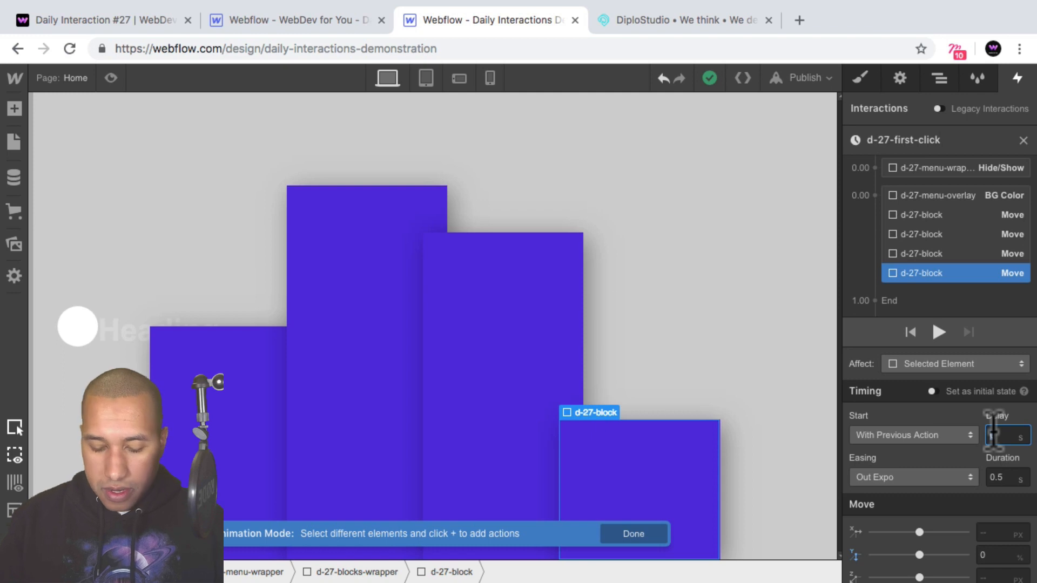
text(8)
key(Return)
click(939, 257)
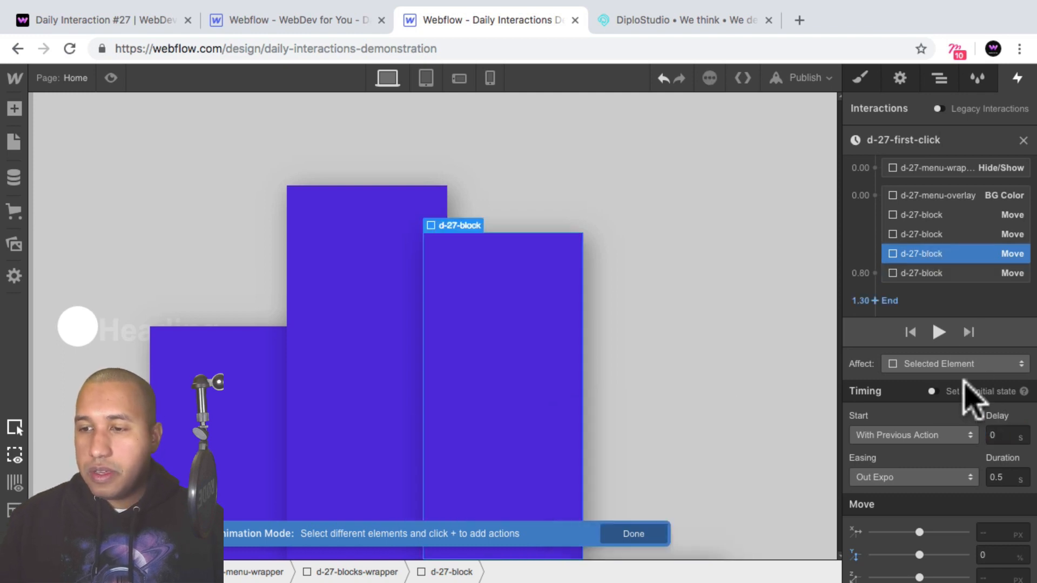
key(Return)
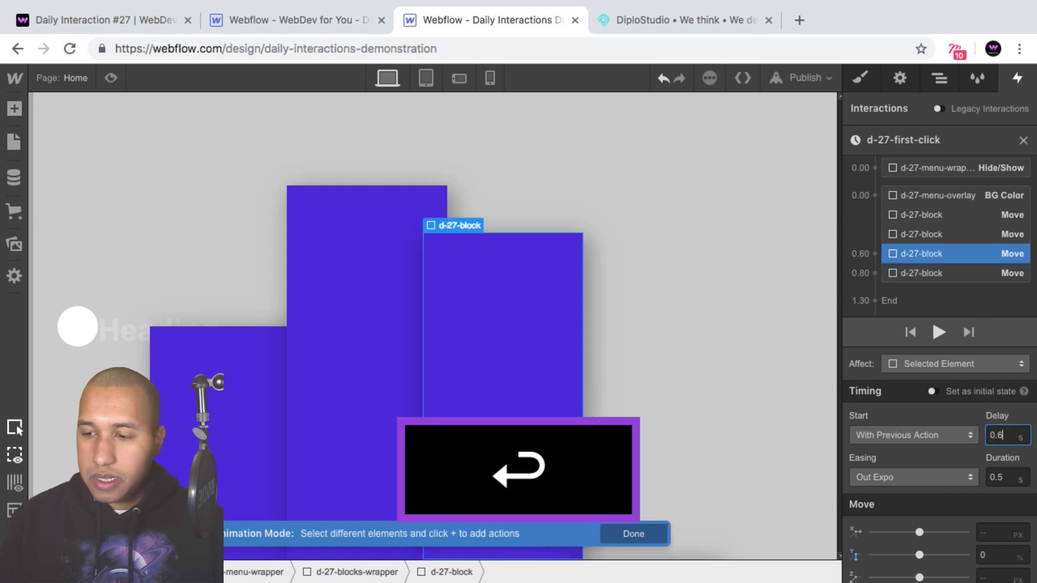
click(966, 234)
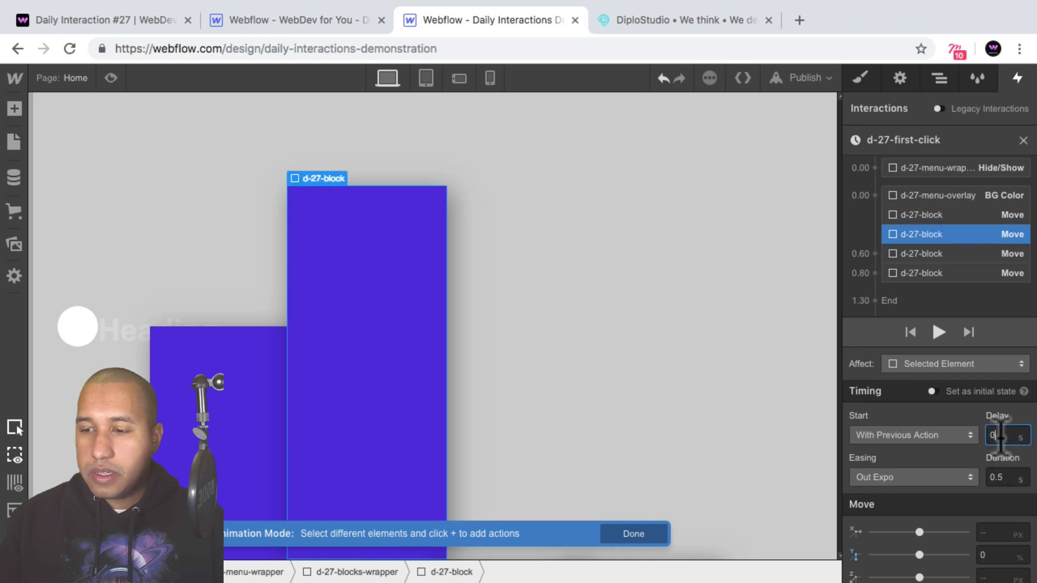
text(.4)
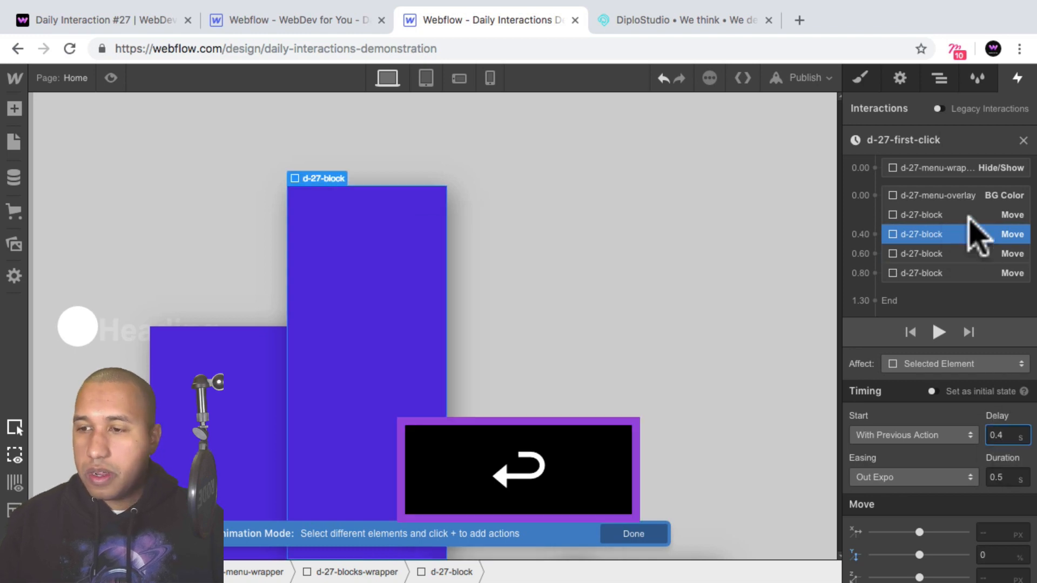
click(918, 214)
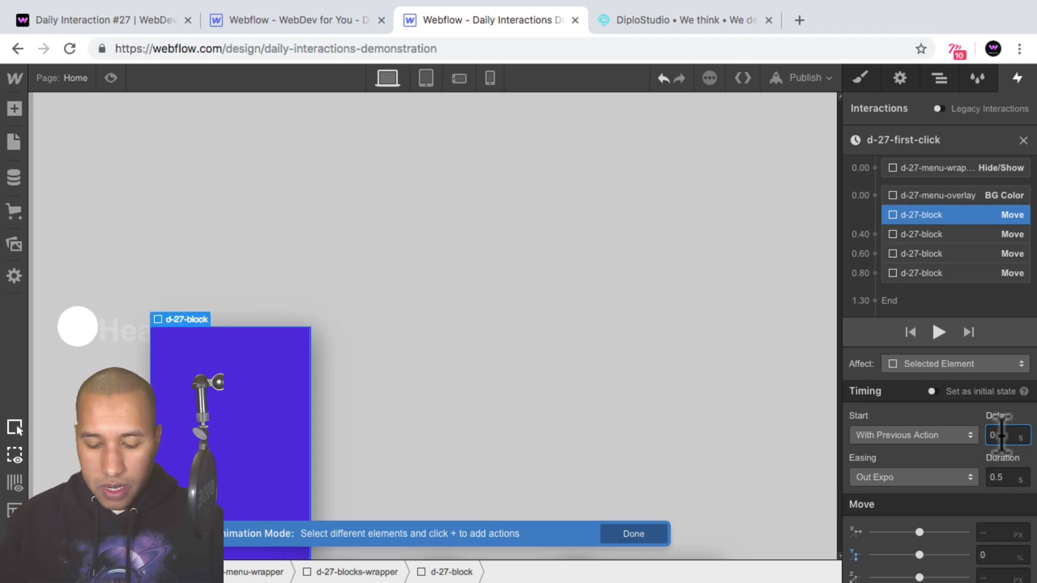
text(.2)
key(Return)
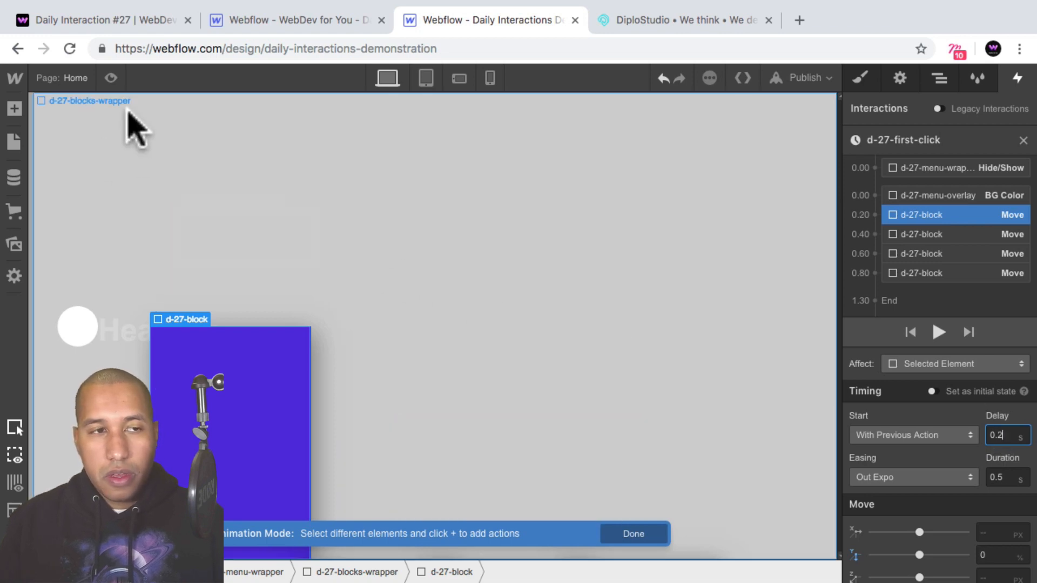
Preview the page and trigger the menu to check the staggered rise of the blocks.
click(109, 77)
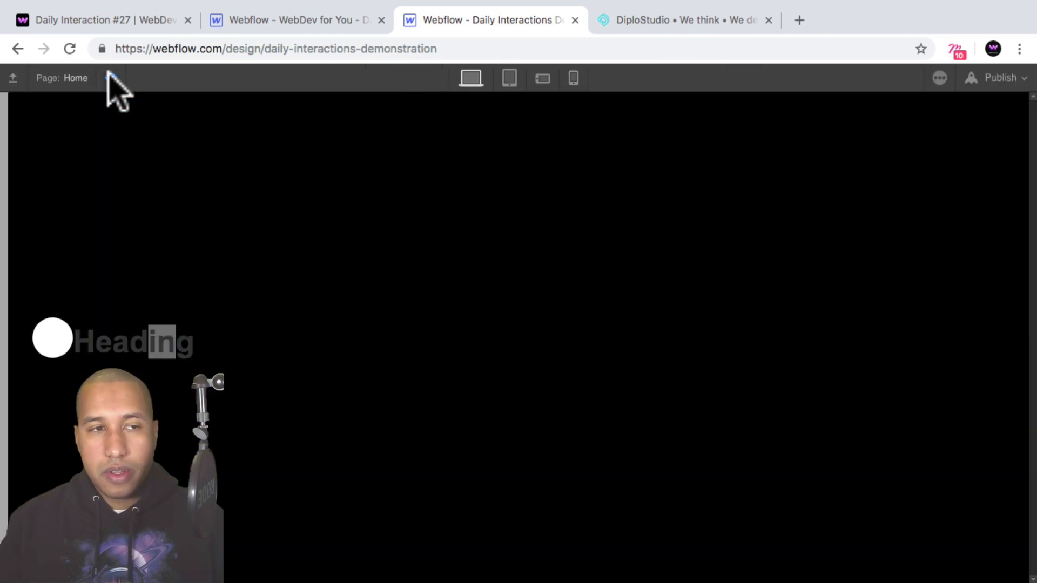
click(52, 339)
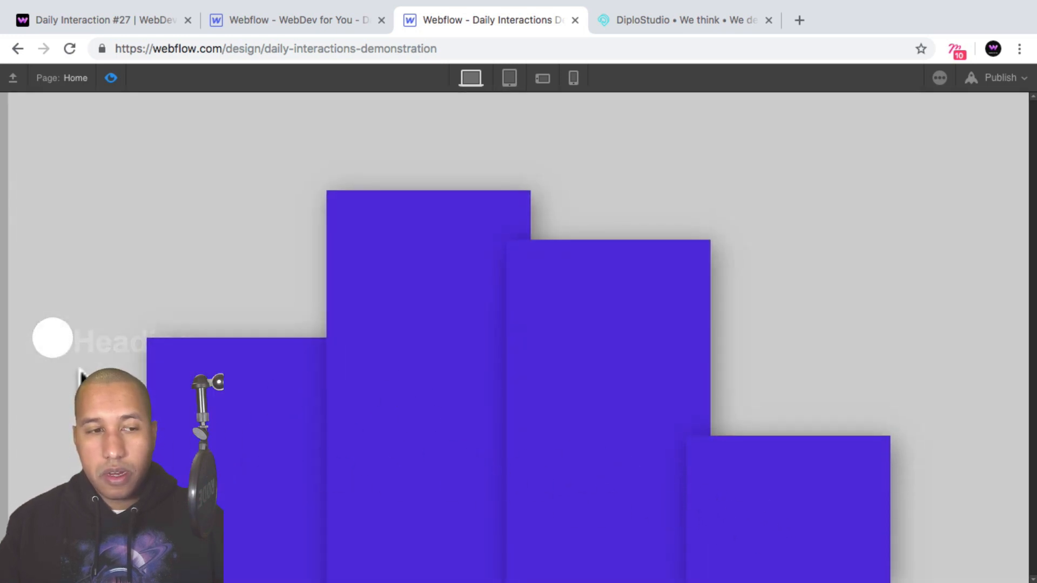
click(109, 75)
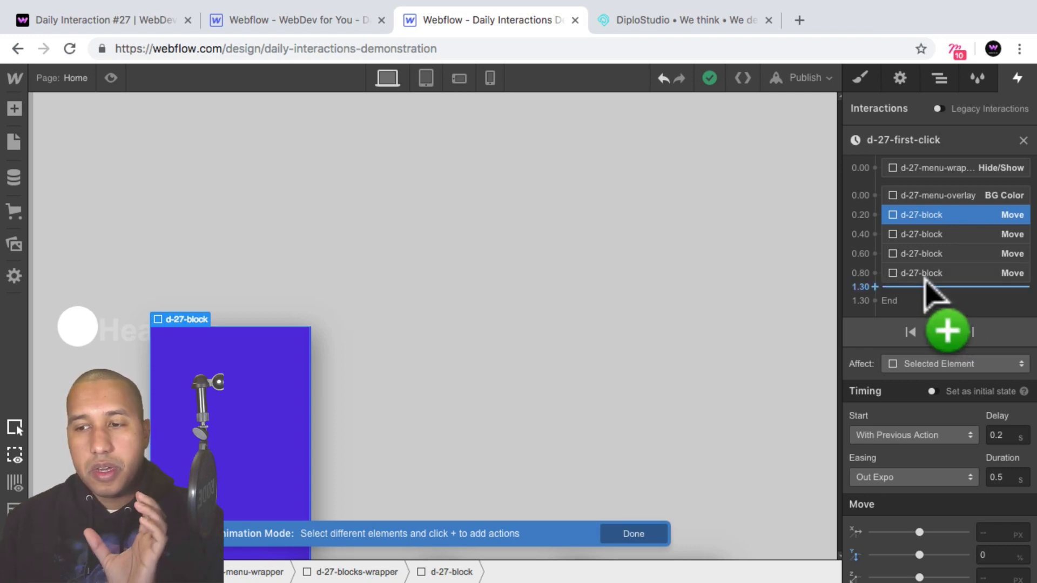
Add a Move action for d-27-menu-item-wrapper with X at 0% and Out Expo easing, grouped with the last block's Move at a 0.8 s delay.
scroll(937, 246, up, 1)
scroll(937, 246, up, 2)
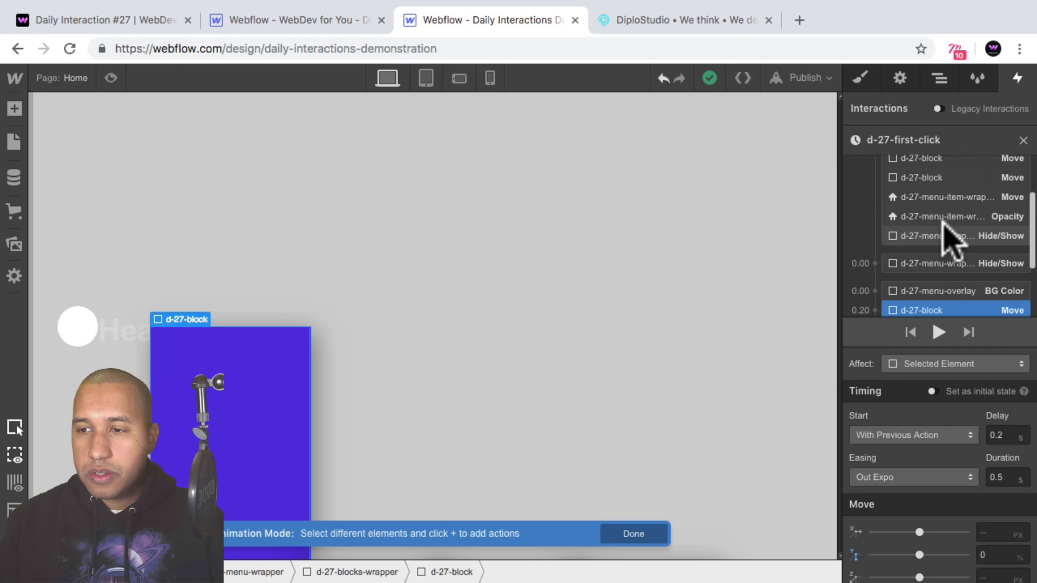
click(939, 198)
scroll(940, 226, down, 3)
click(927, 289)
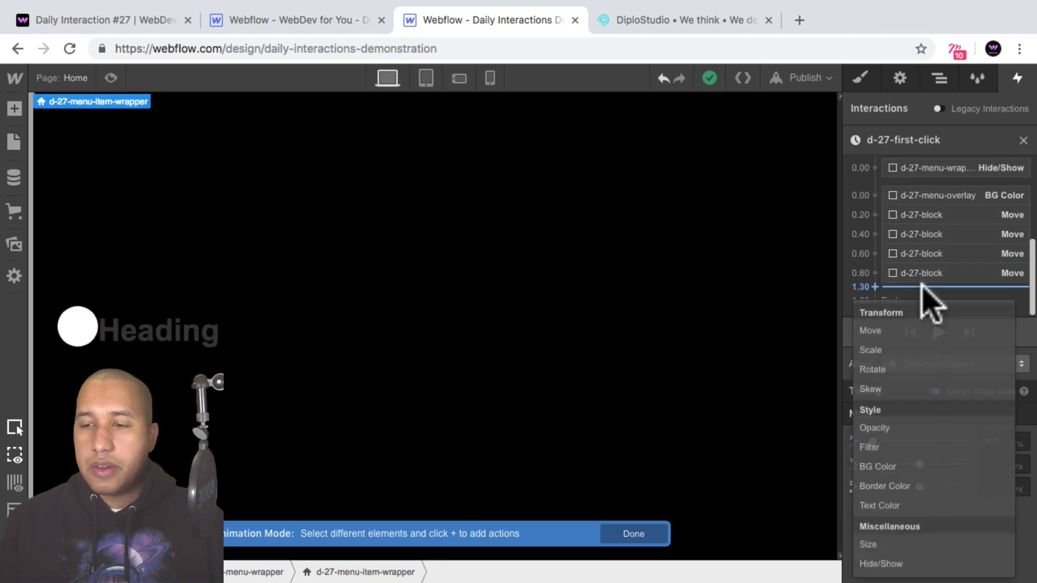
click(921, 332)
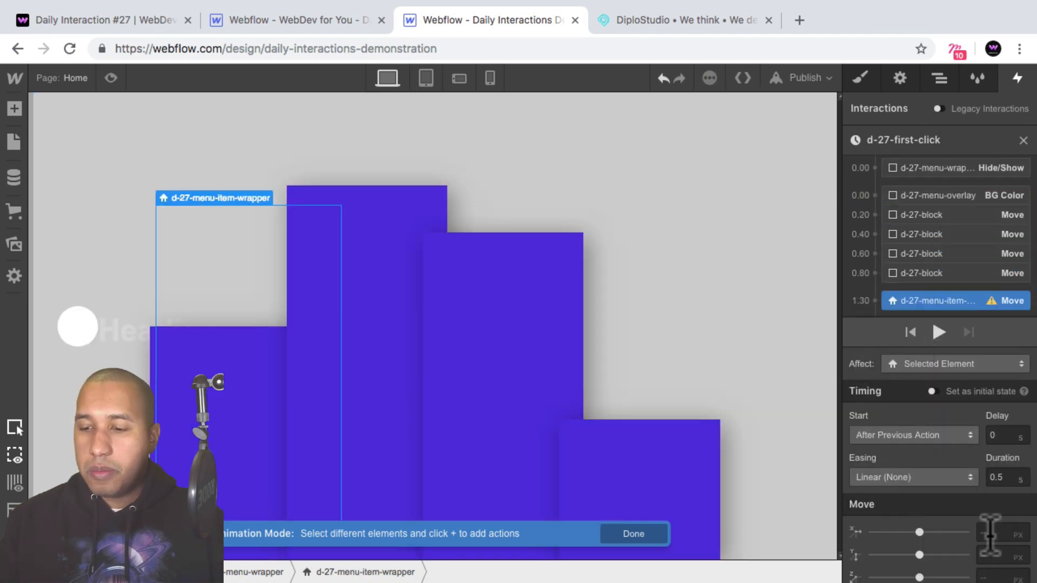
text(0%)
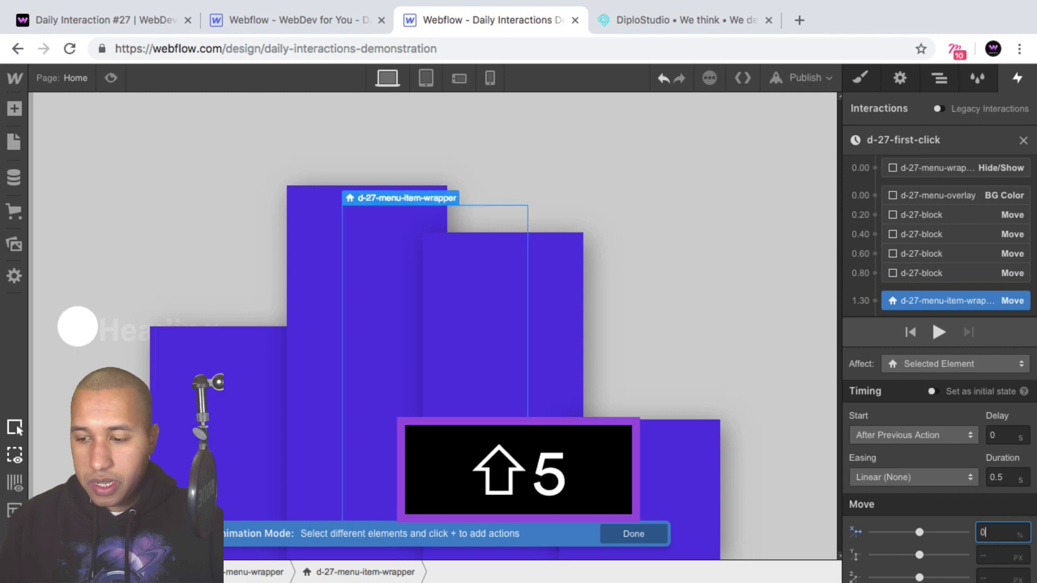
key(Return)
click(936, 475)
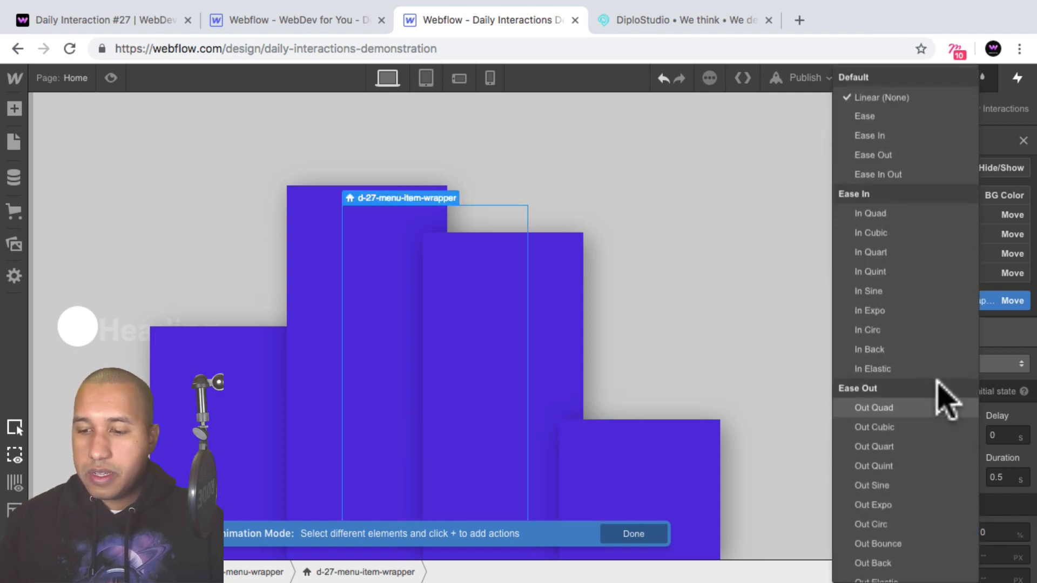
click(918, 504)
scroll(945, 319, down, 1)
drag(945, 275, 946, 260)
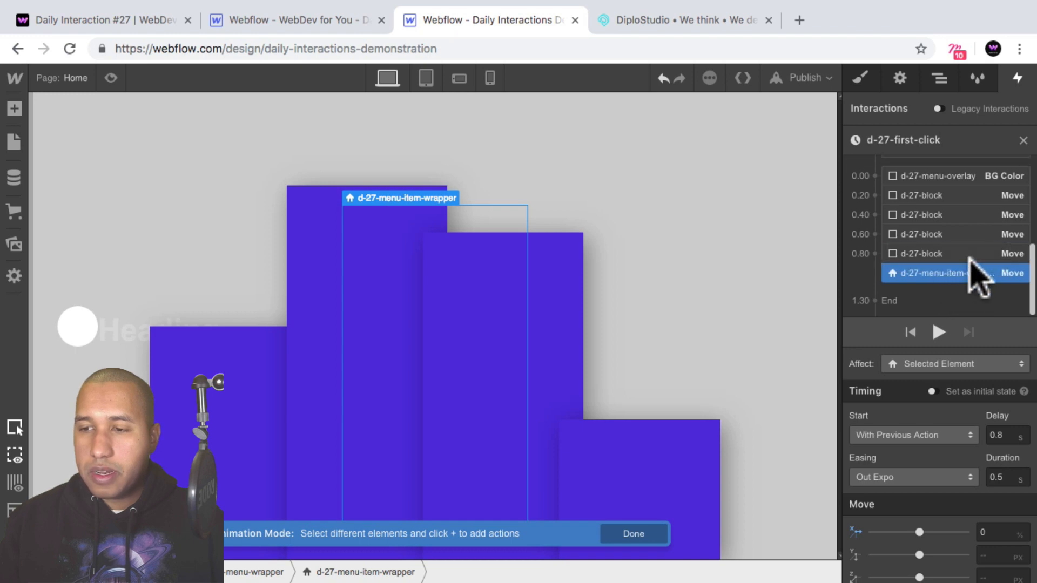
Add a 100% Opacity action for d-27-menu-item-wrapper with Out Expo easing, grouped with its Move action at a 0.8 s delay.
click(917, 294)
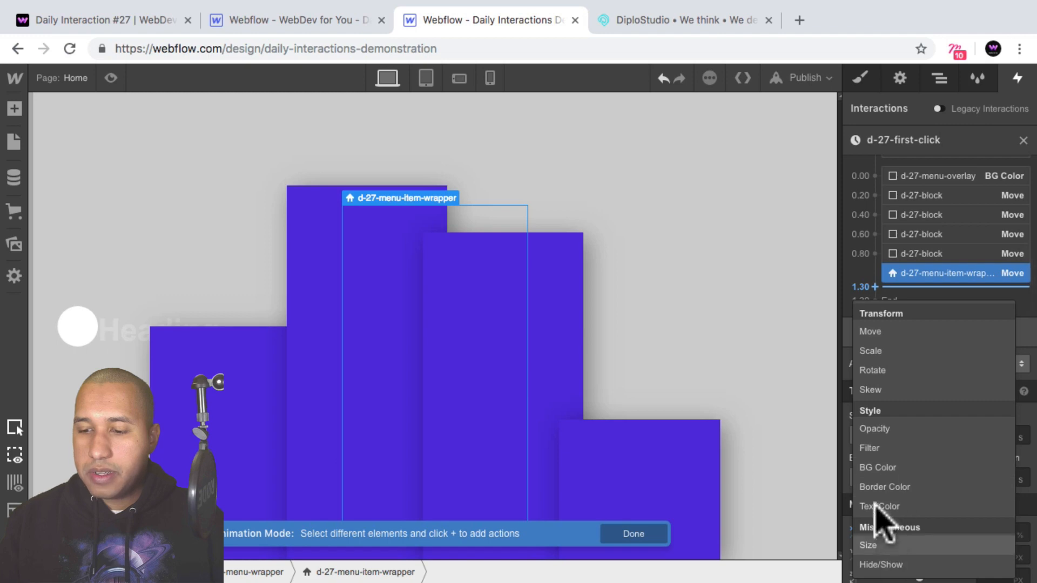
click(887, 428)
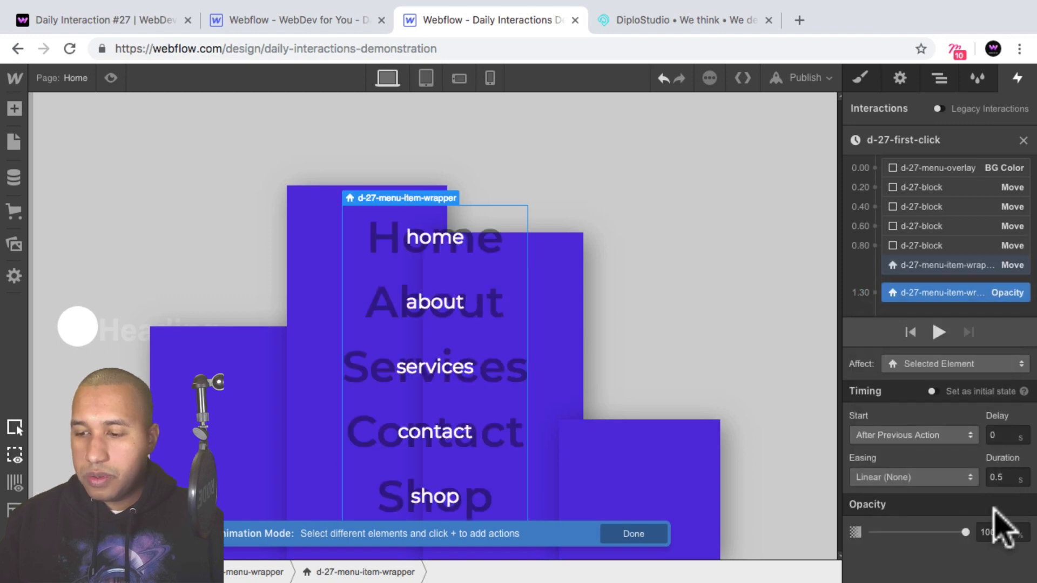
click(945, 478)
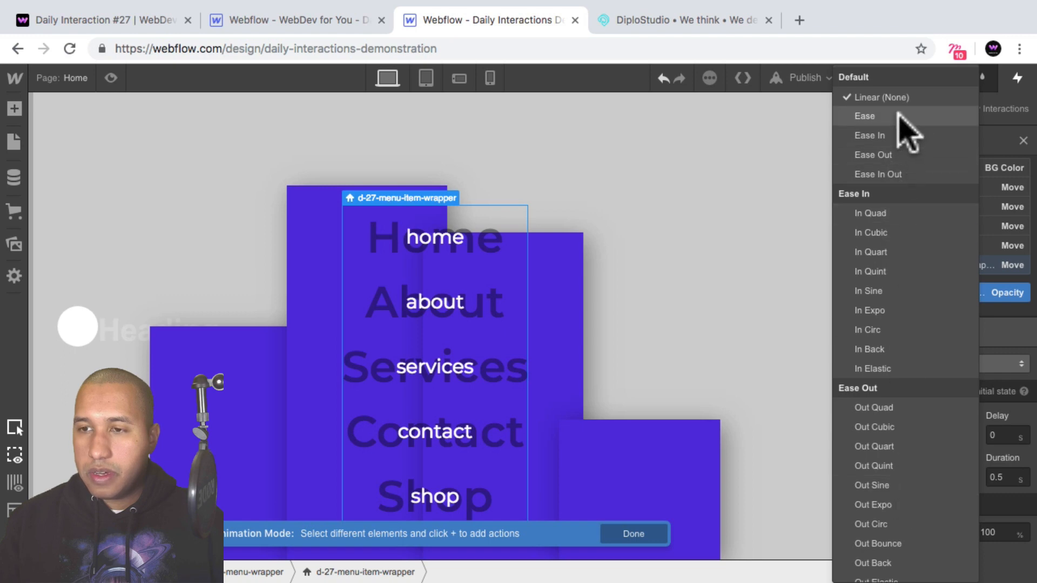
click(873, 504)
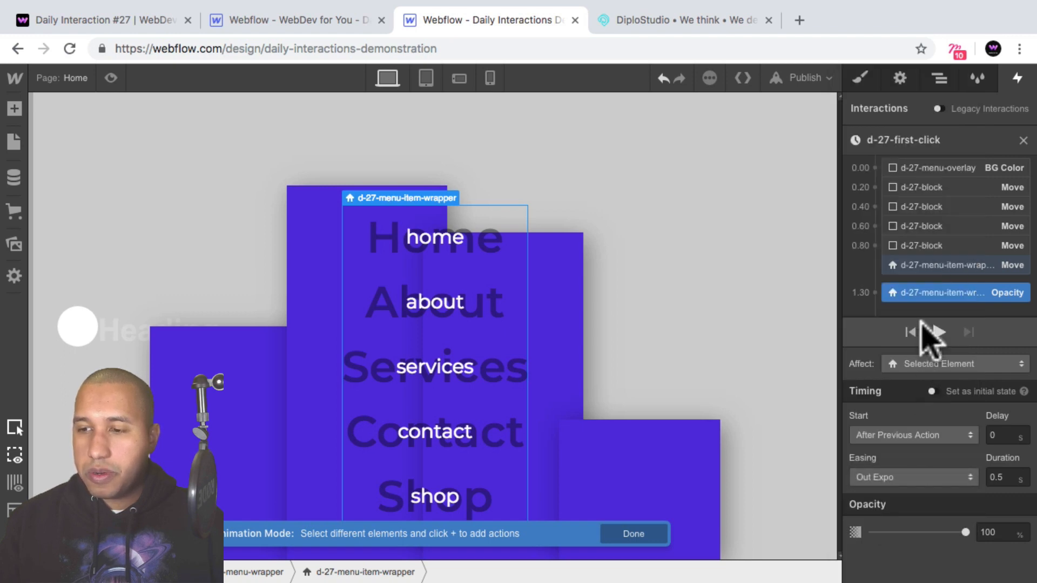
drag(927, 294, 956, 264)
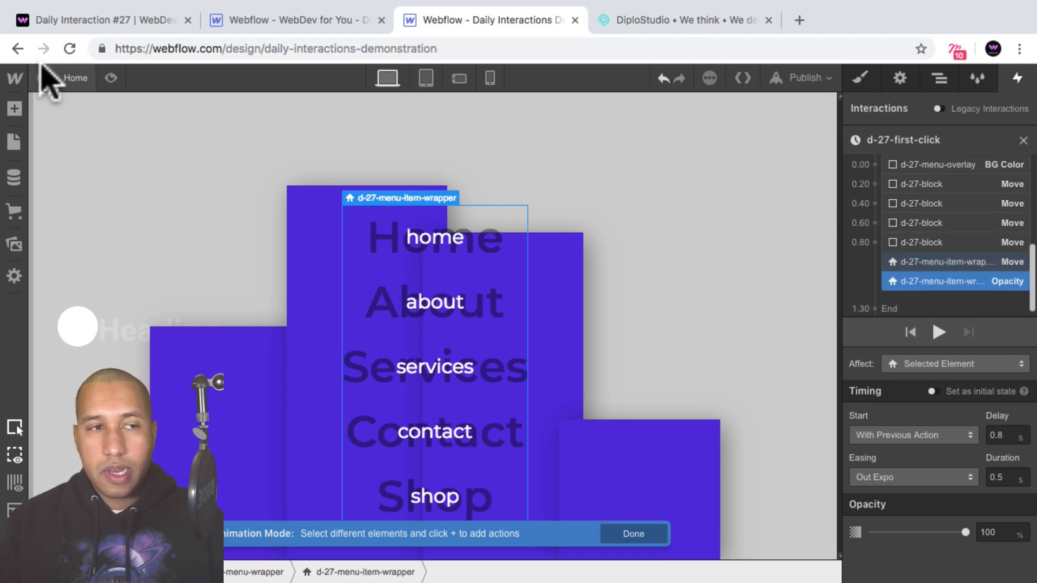
Preview the page twice and trigger the menu to check how the menu items slide and fade in.
click(111, 78)
click(62, 338)
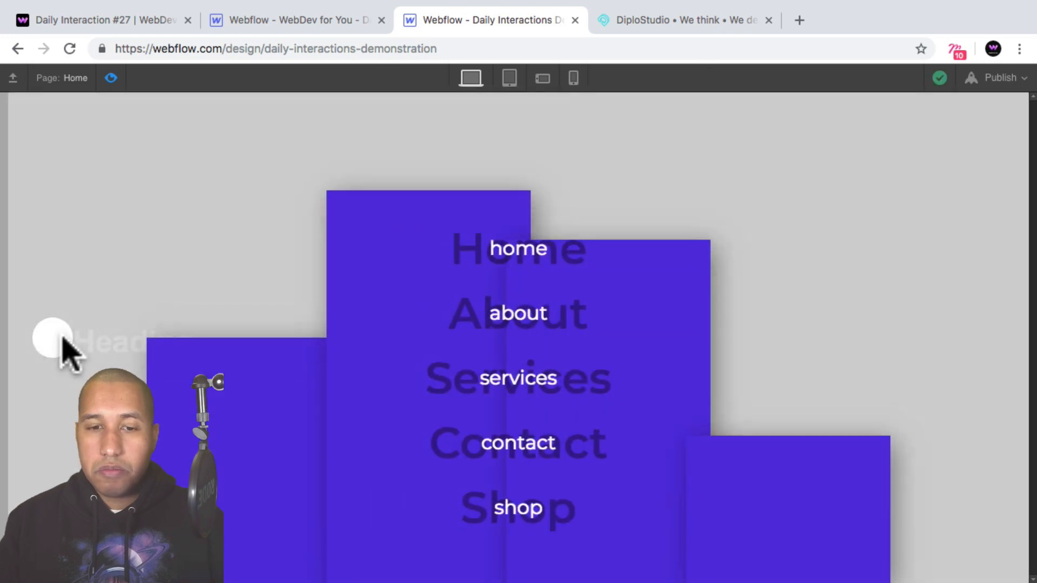
click(111, 78)
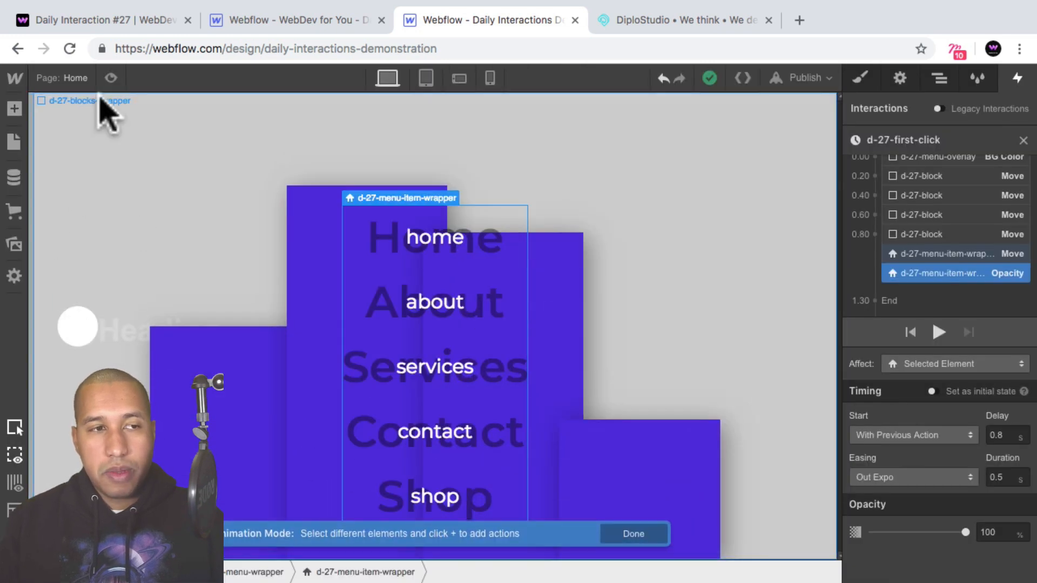
click(111, 78)
click(62, 338)
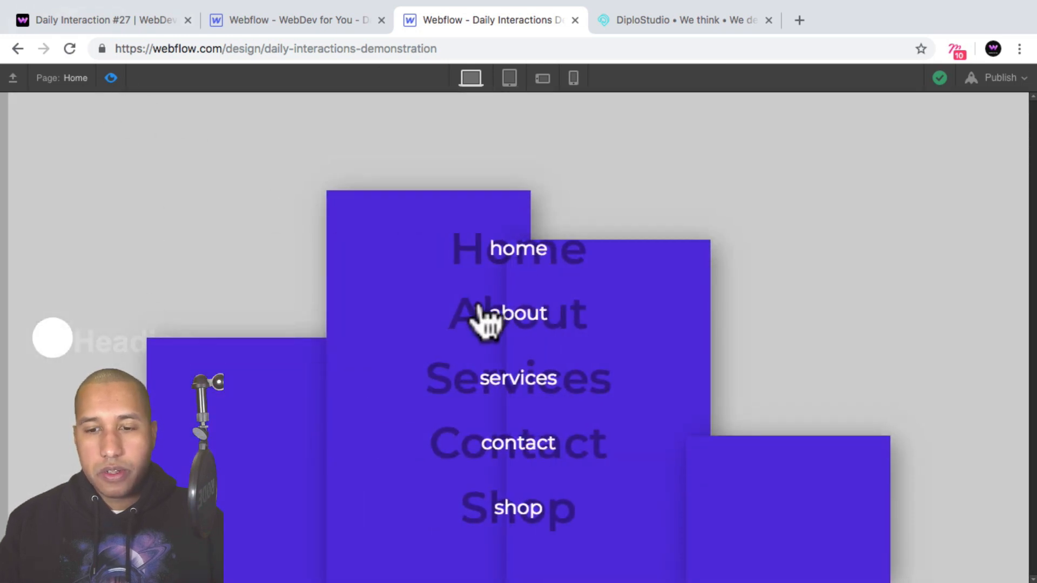
click(128, 84)
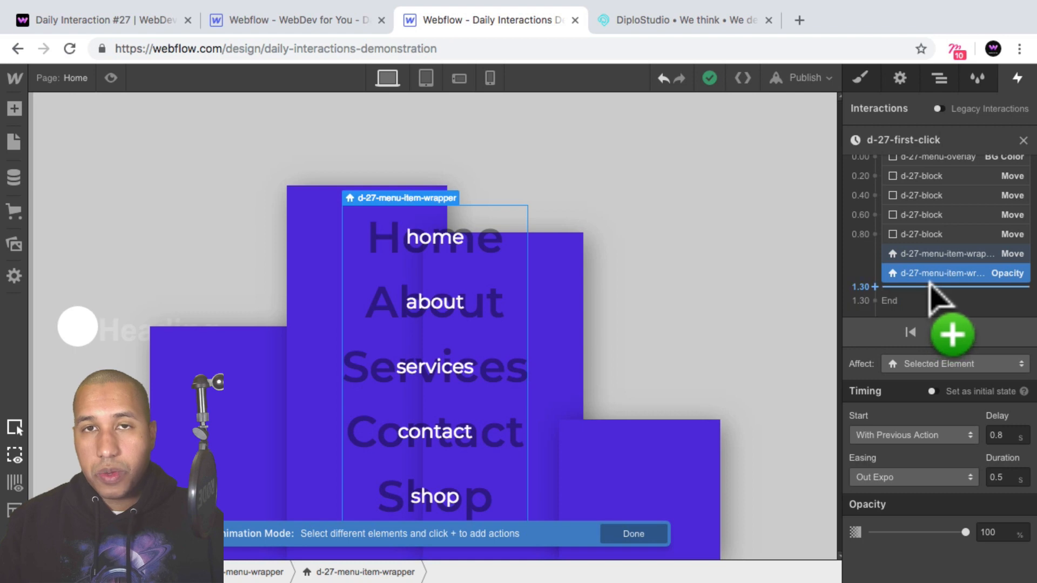
Set the trigger's second click to start an animation, using a duplicate of d-27-first-click.
click(1023, 140)
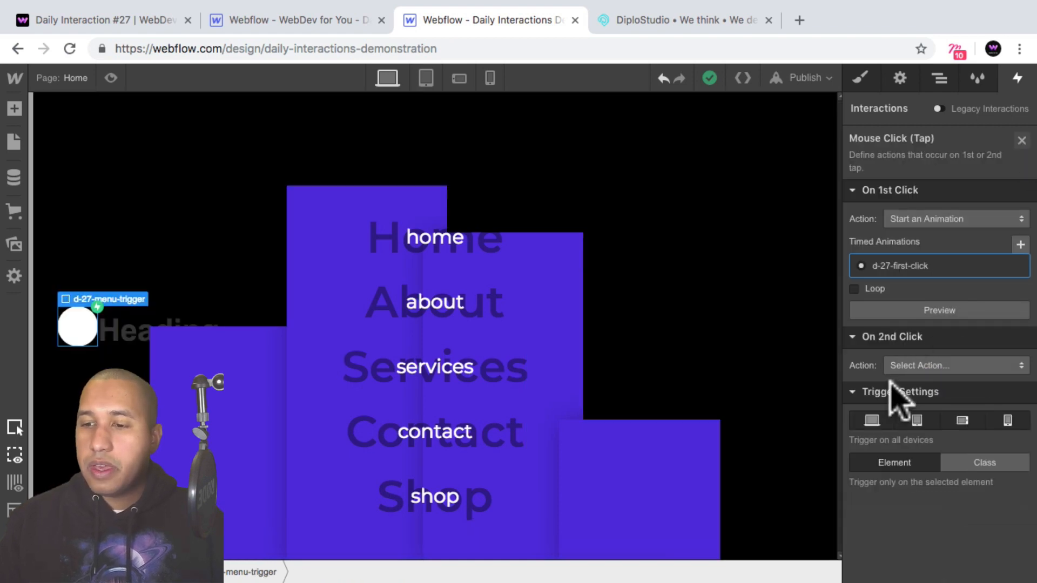
click(912, 363)
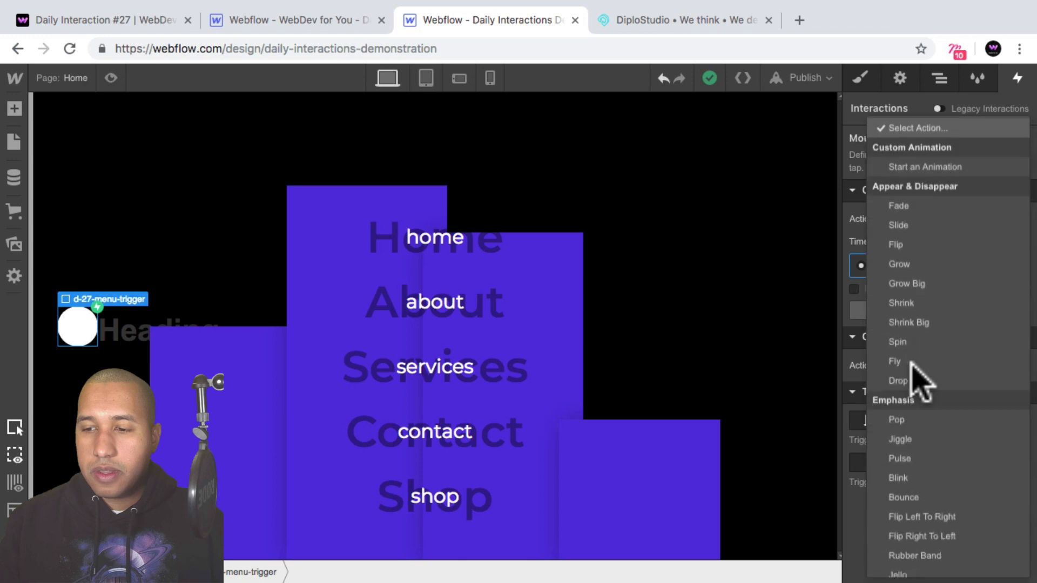
click(956, 162)
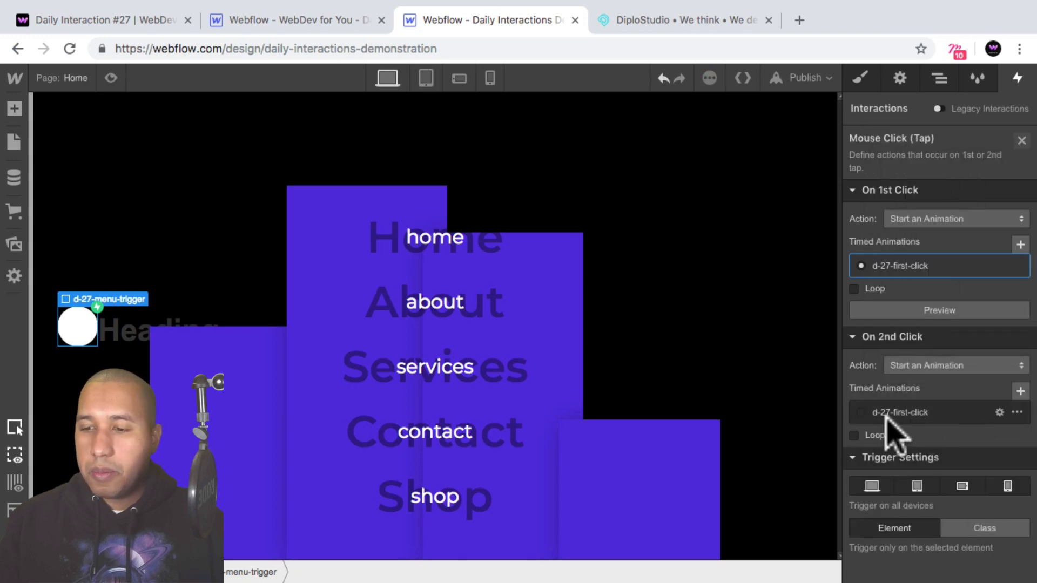
click(1016, 413)
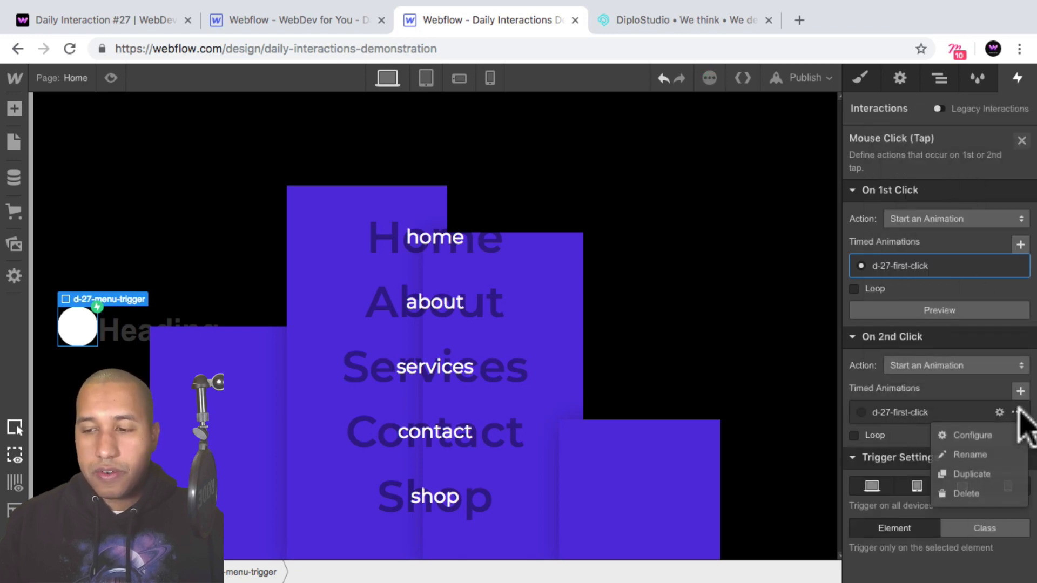
click(987, 475)
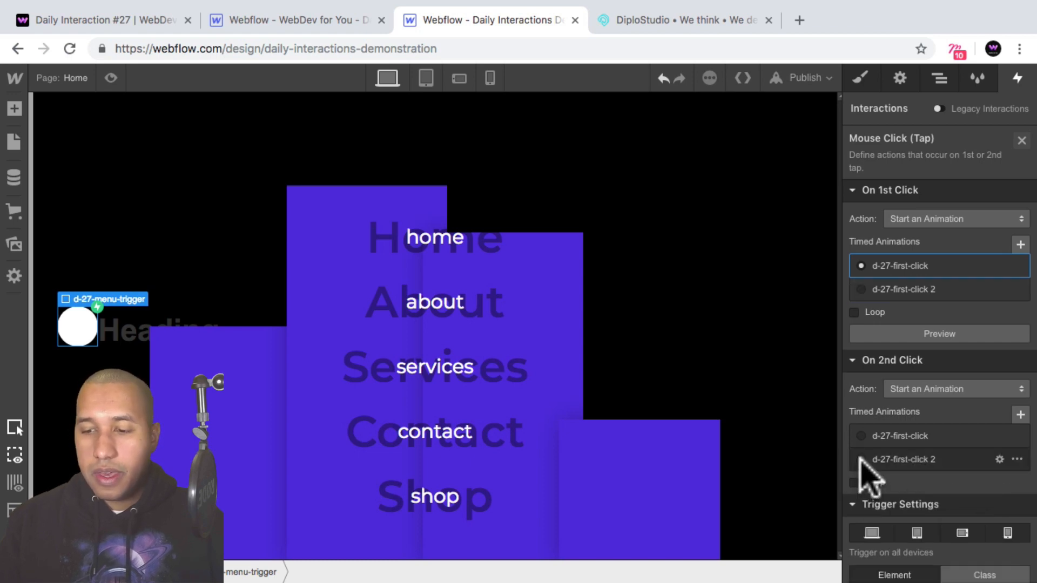
click(861, 460)
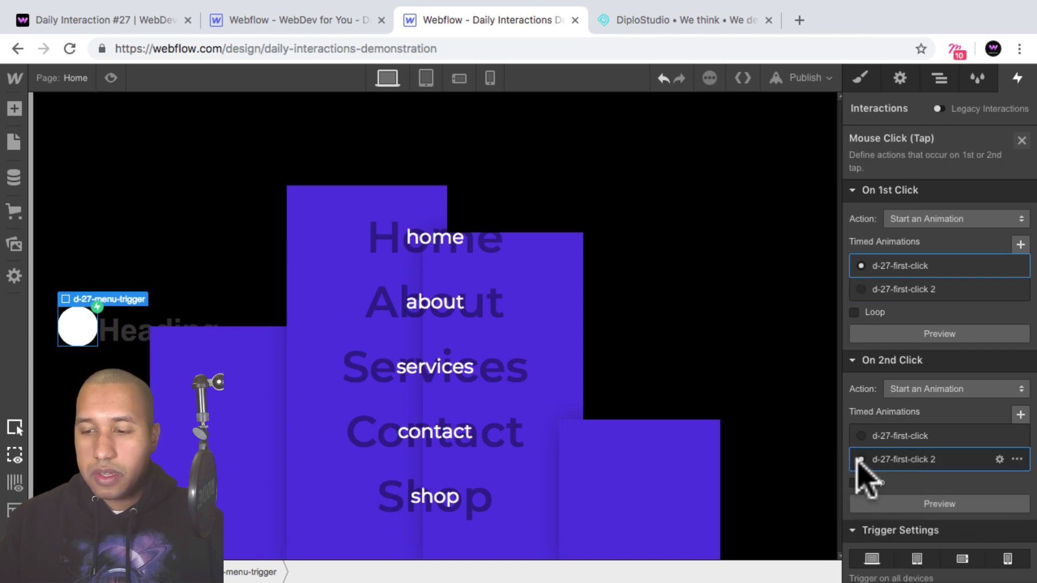
Open the duplicated animation and rename it d-27-second-click.
click(917, 458)
click(902, 140)
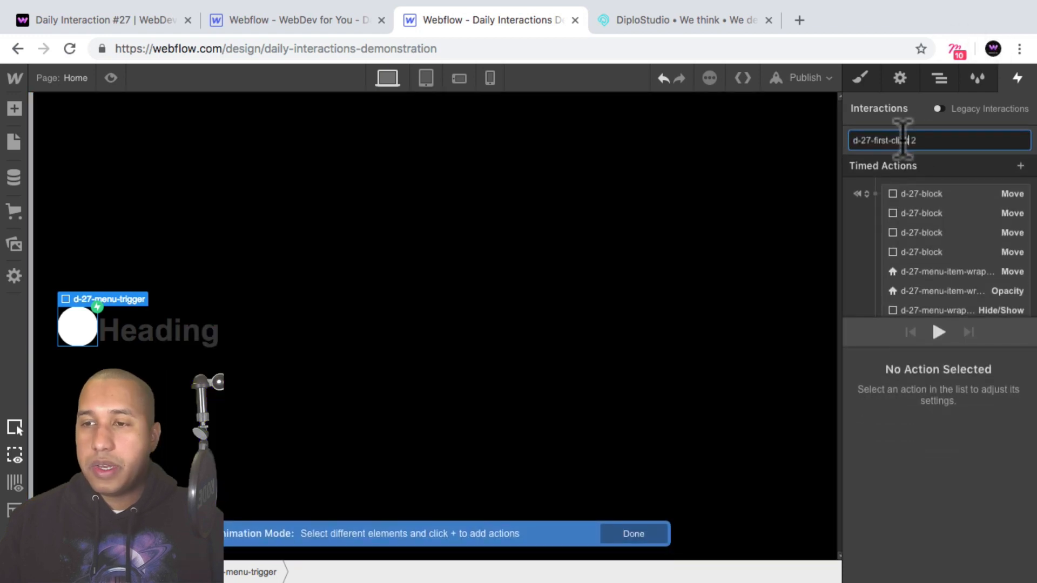
drag(873, 139, 953, 140)
text(s)
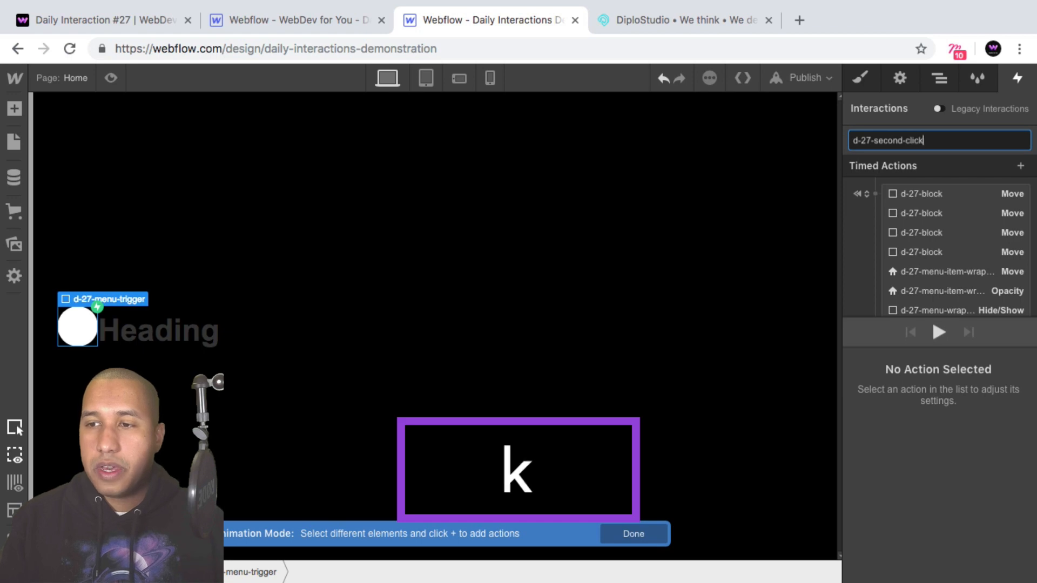
text(econd-click)
key(Return)
Delete all the initial-state actions from the d-27-second-click animation: the block Moves, the menu item Move and Opacity, and the wrapper Hide/Show.
scroll(996, 280, down, 3)
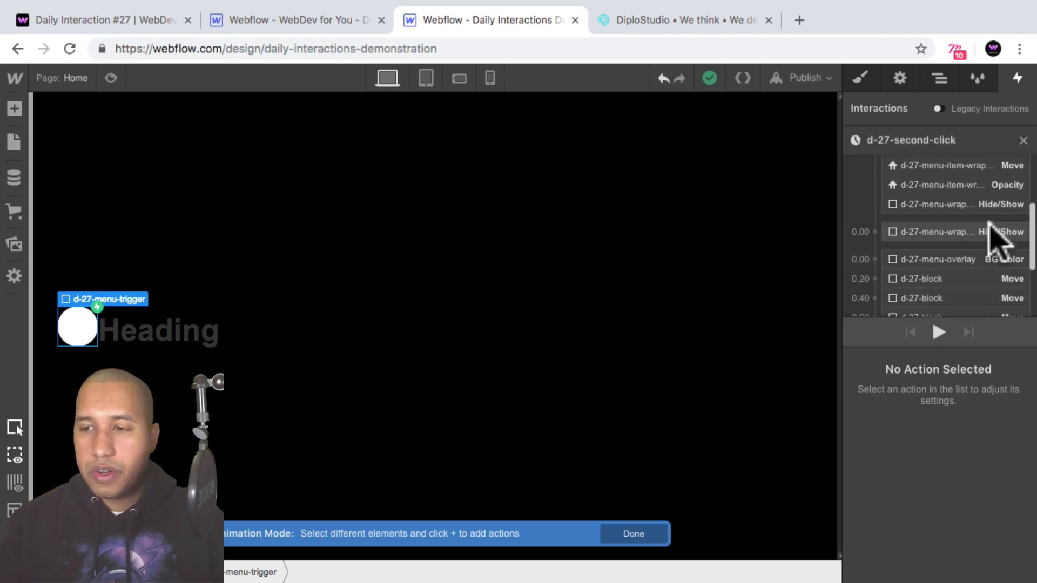
scroll(990, 232, up, 3)
click(985, 193)
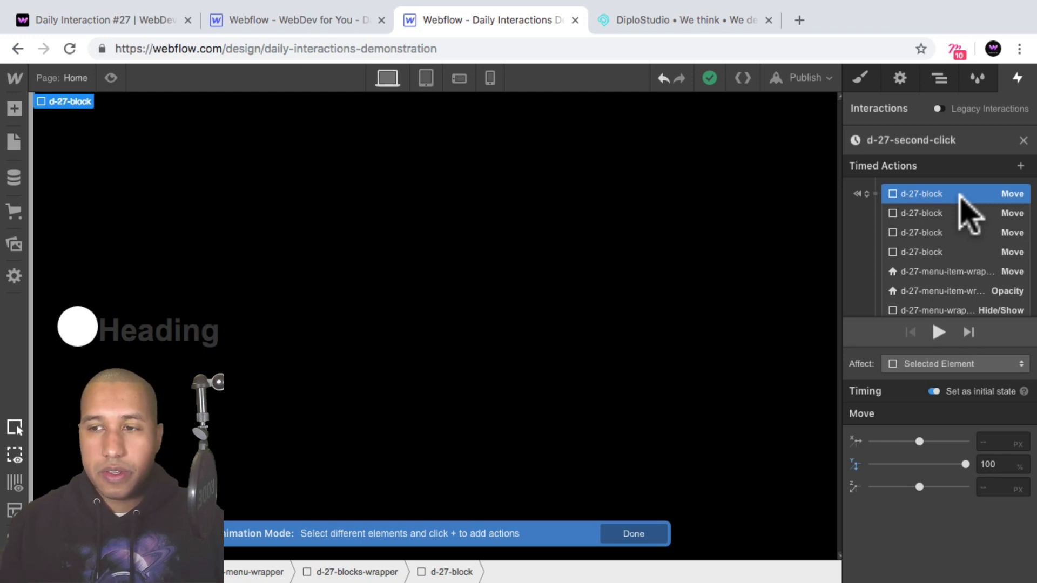
key(BackSpace)
key(BackSpace)
key(BackSpace)
key(BackSpace)
key(BackSpace)
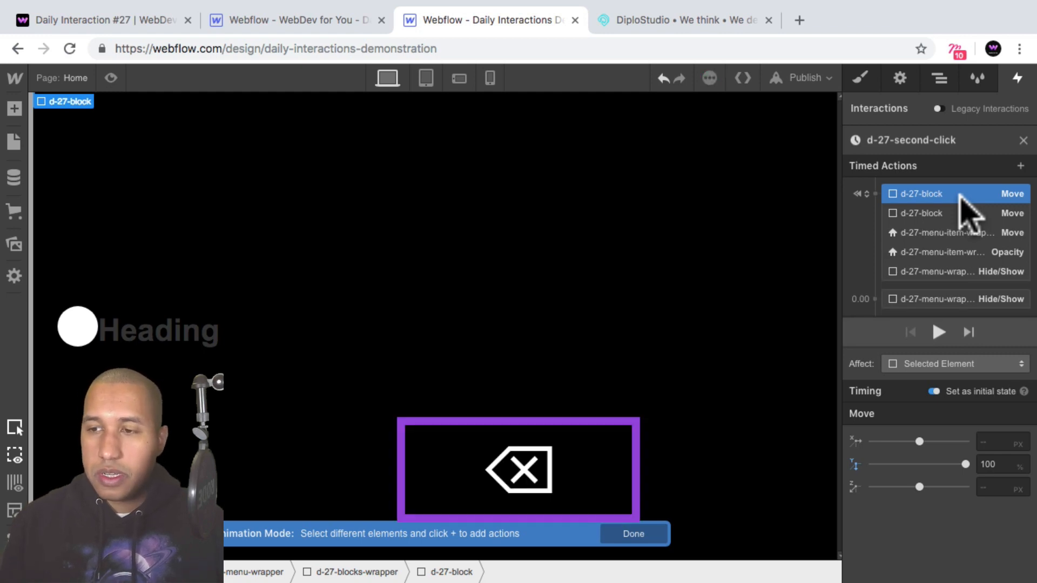
key(BackSpace)
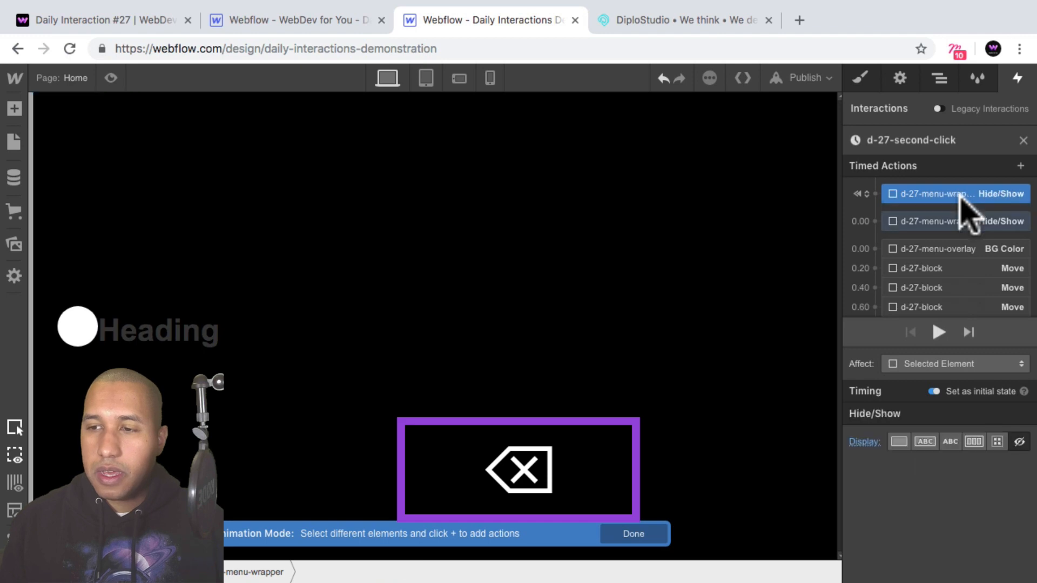
key(BackSpace)
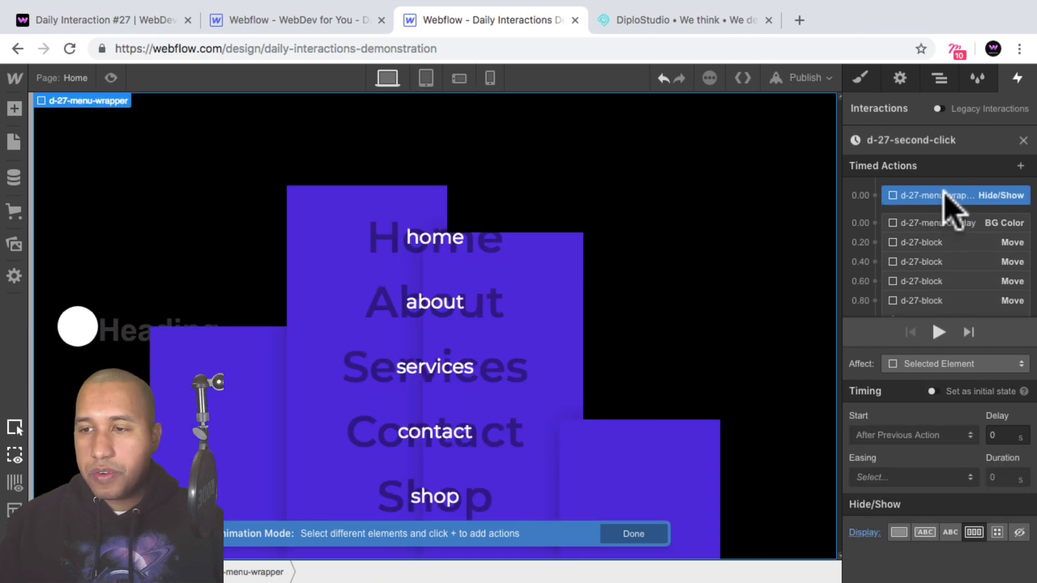
Reorder the remaining d-27-menu-wrapper Hide/Show action to the very end of the timeline.
drag(930, 190, 945, 278)
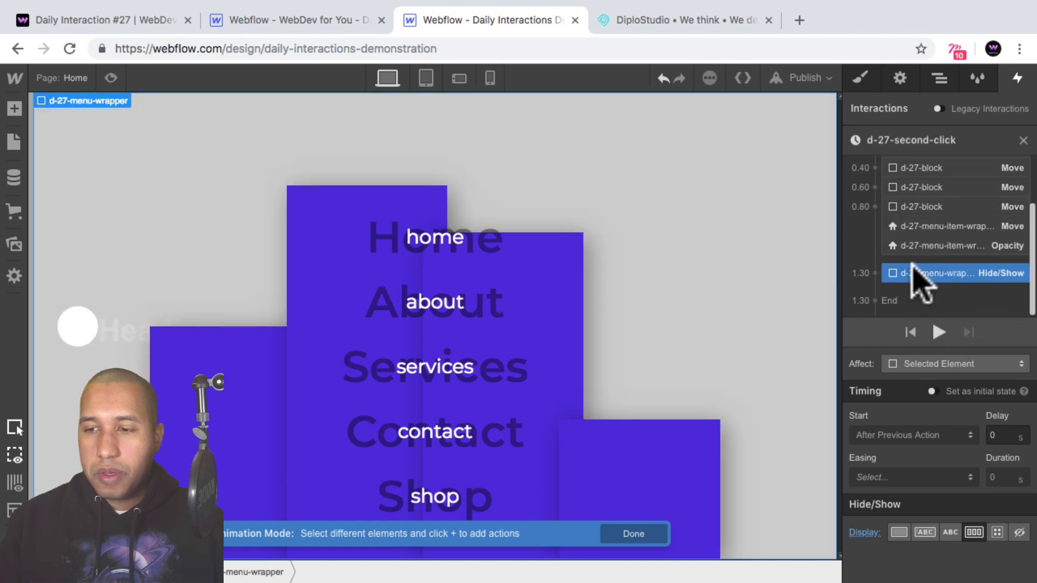
scroll(949, 268, up, 3)
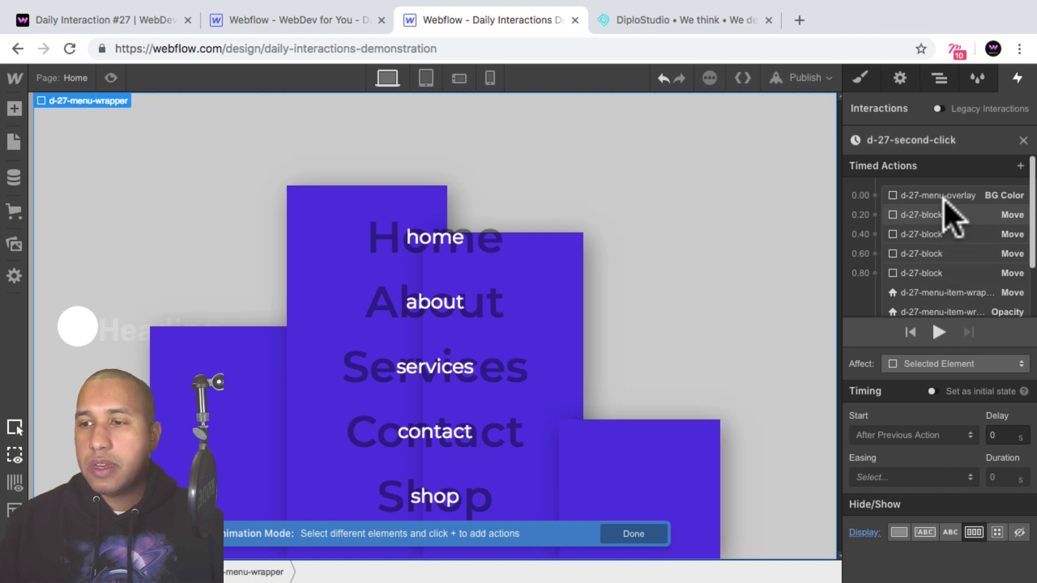
click(961, 193)
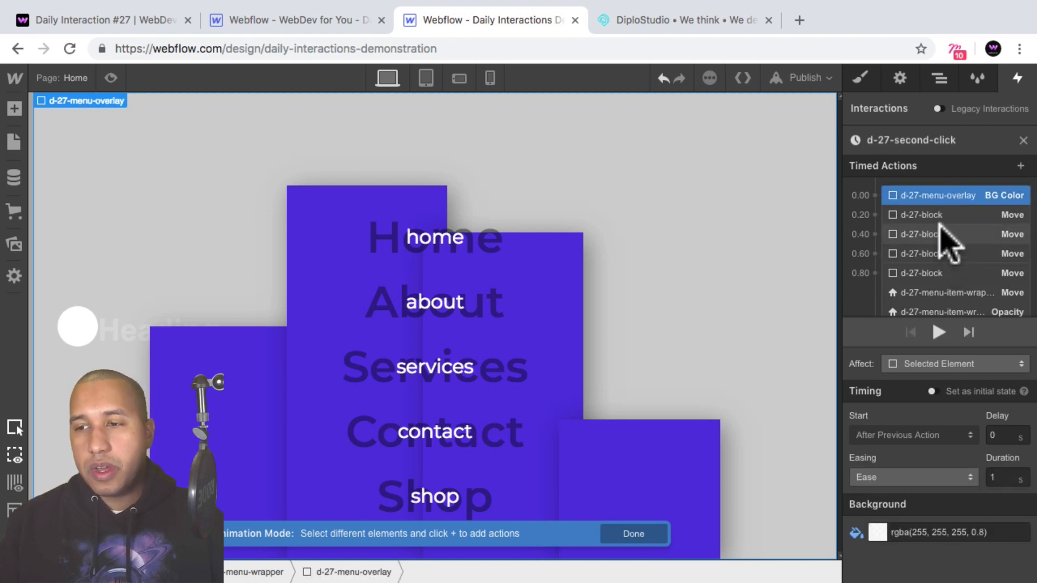
Place the four d-27-block Move actions together in one group ahead of the d-27-menu-overlay BG Color action, and check each block.
drag(942, 216, 939, 189)
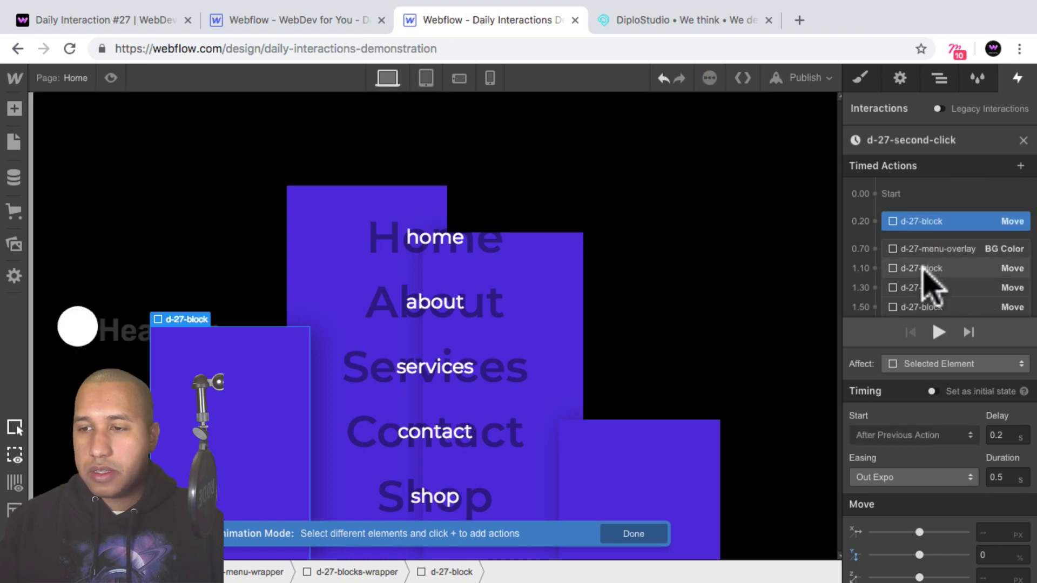
drag(922, 266, 937, 231)
click(941, 290)
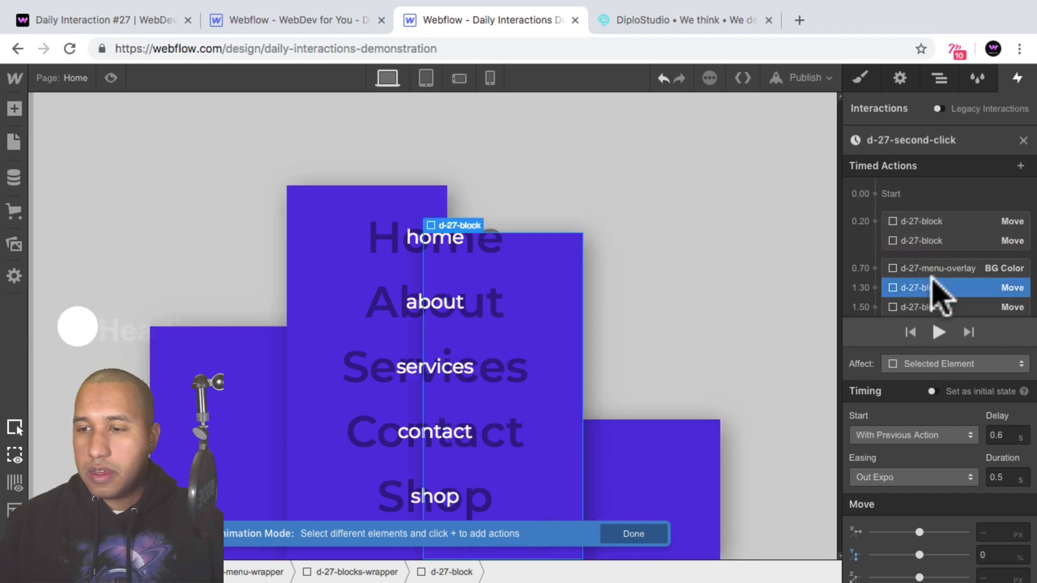
drag(940, 290, 935, 257)
scroll(935, 303, down, 1)
click(937, 289)
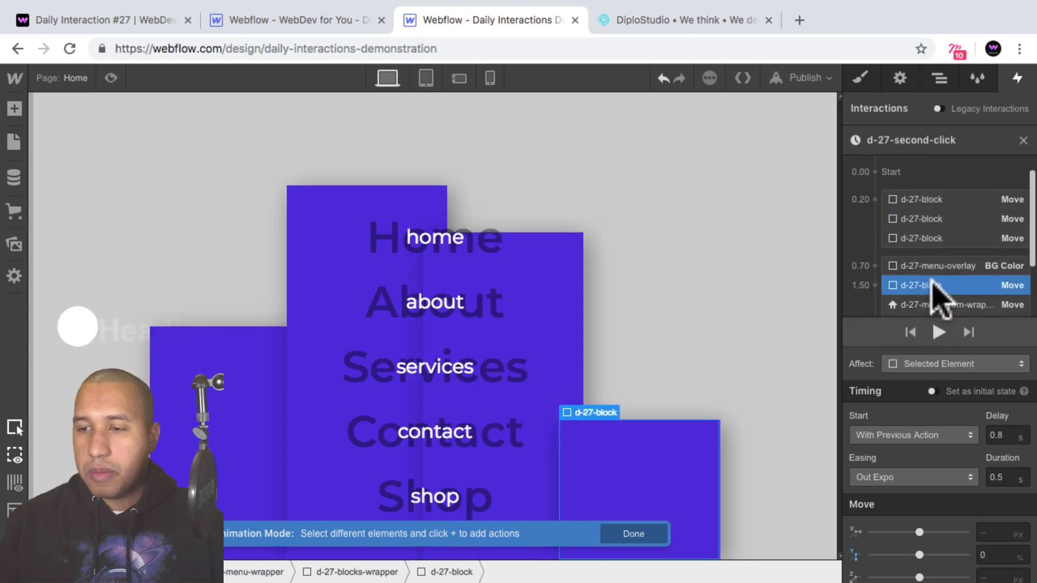
drag(936, 291, 933, 256)
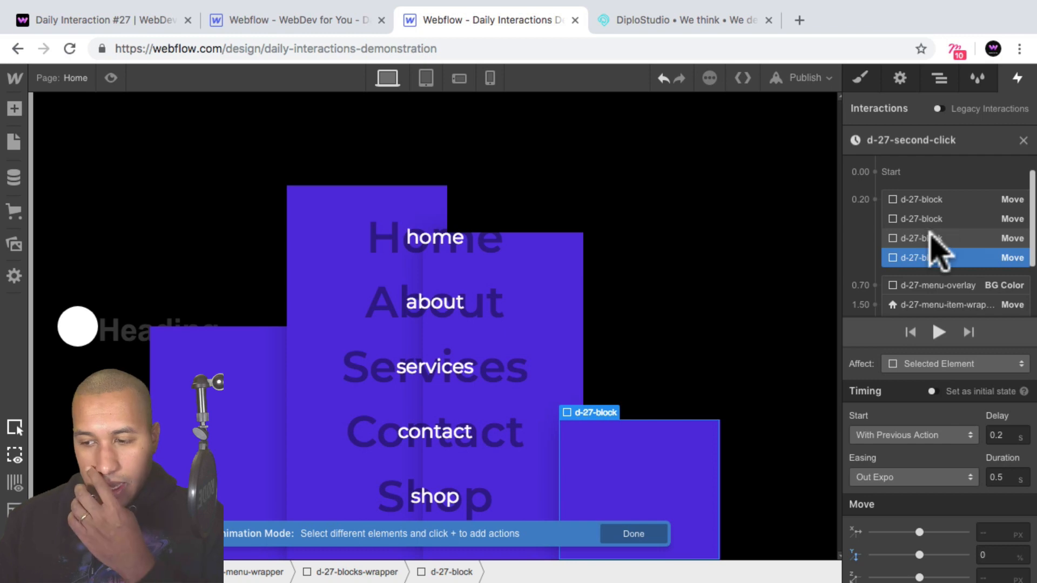
click(934, 238)
click(933, 201)
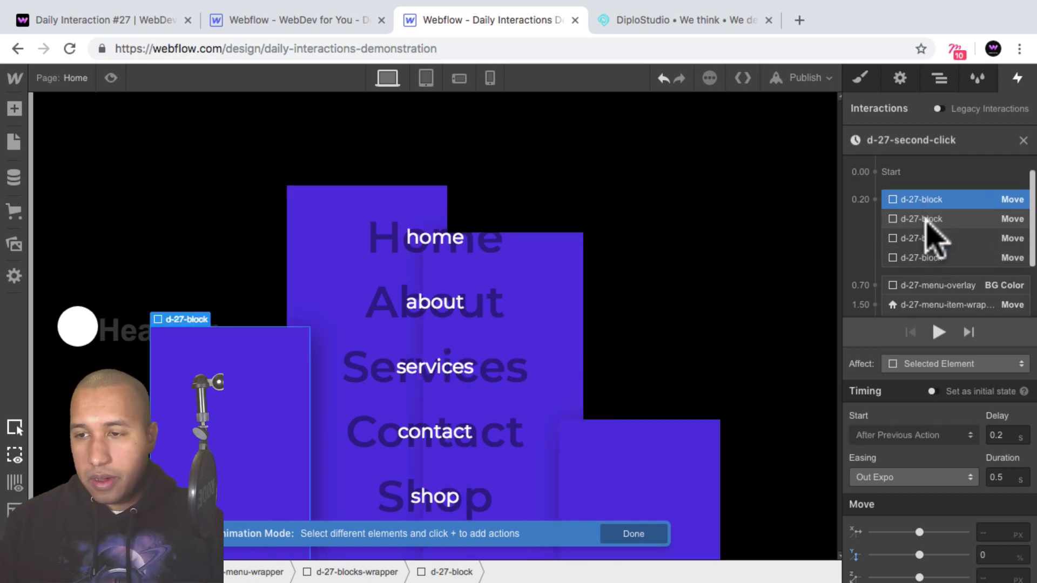
click(926, 218)
click(930, 258)
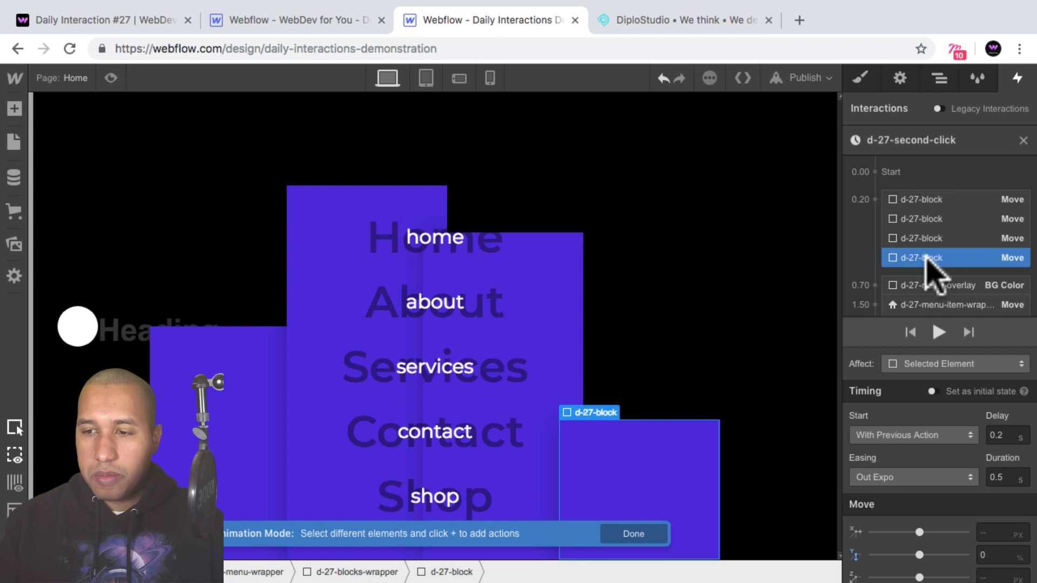
Set the vertical (Y) movement of all four grouped d-27-block Move actions to 100%.
click(936, 203)
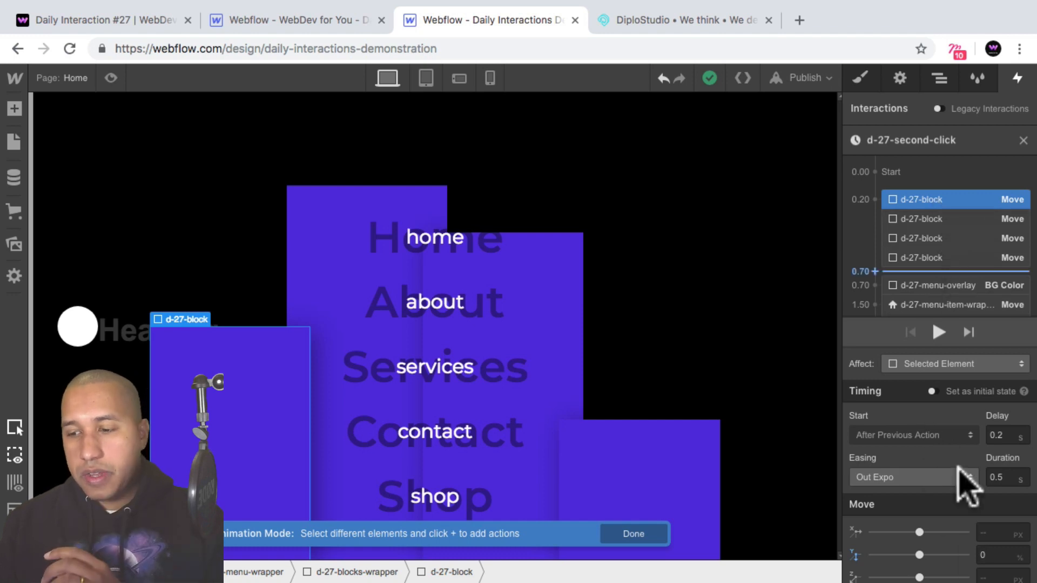
text(100)
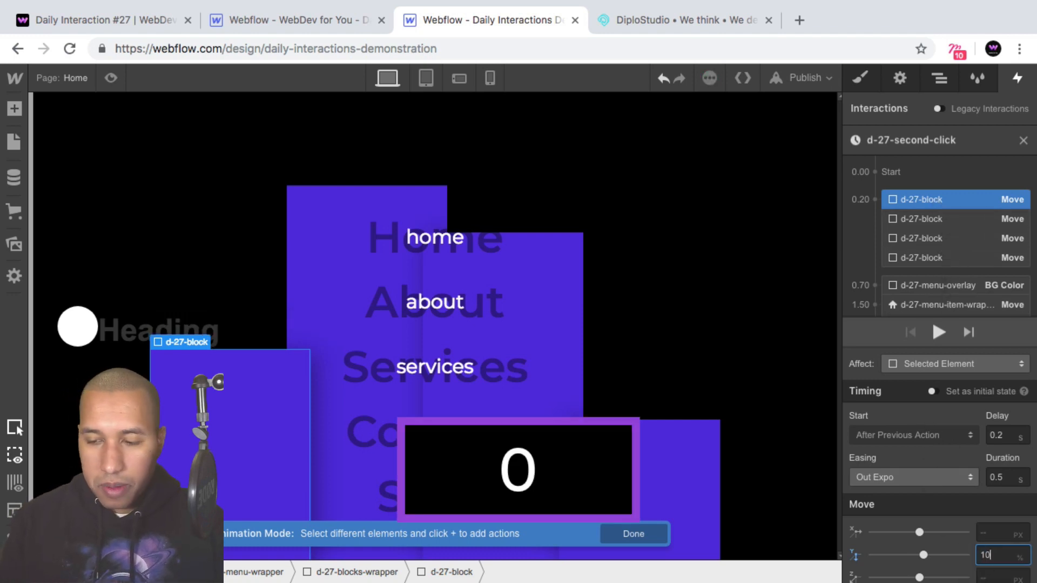
key(Return)
click(923, 219)
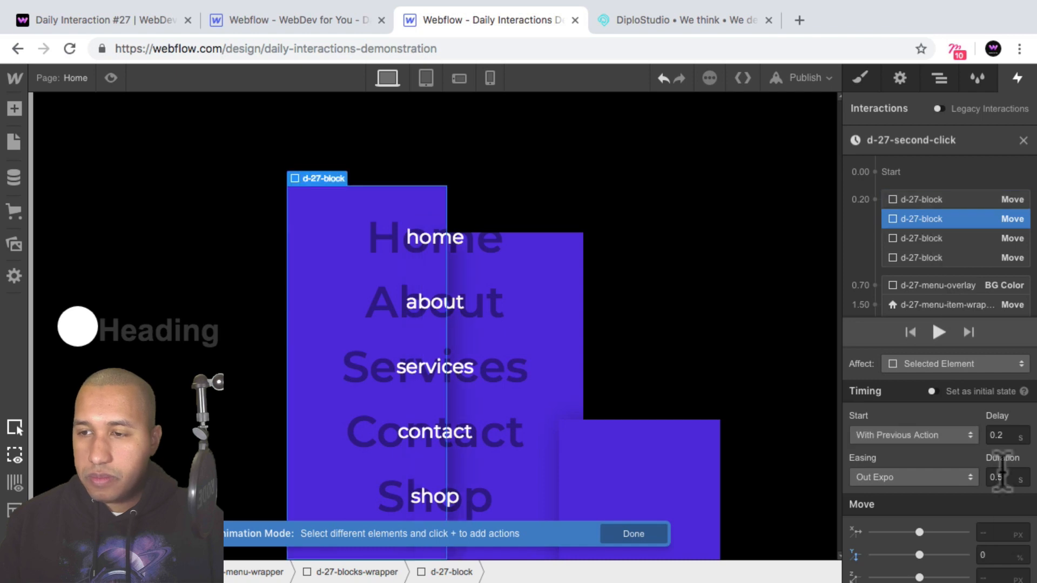
click(997, 555)
text(100)
key(Return)
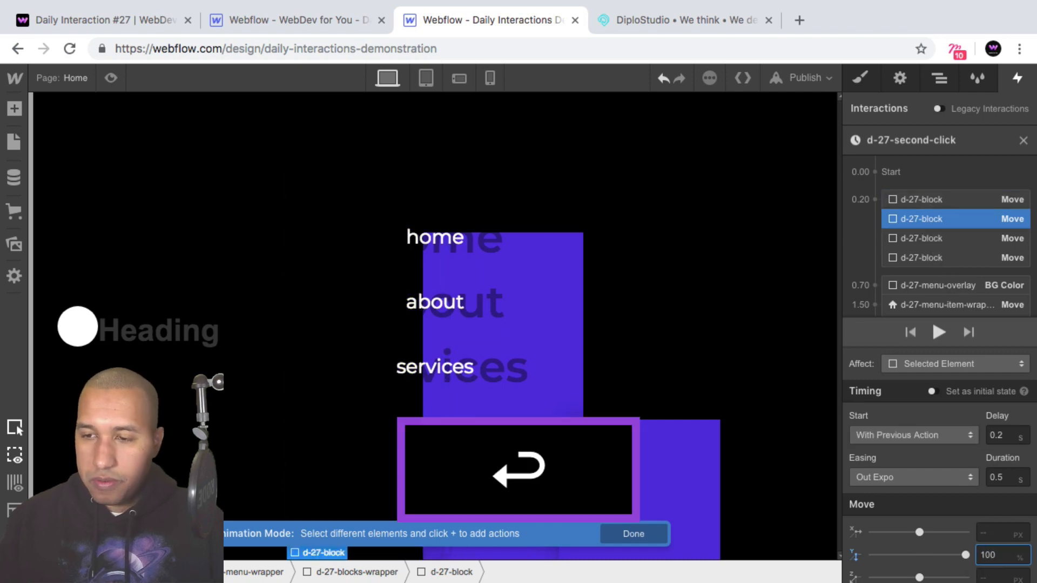
click(962, 237)
text(100)
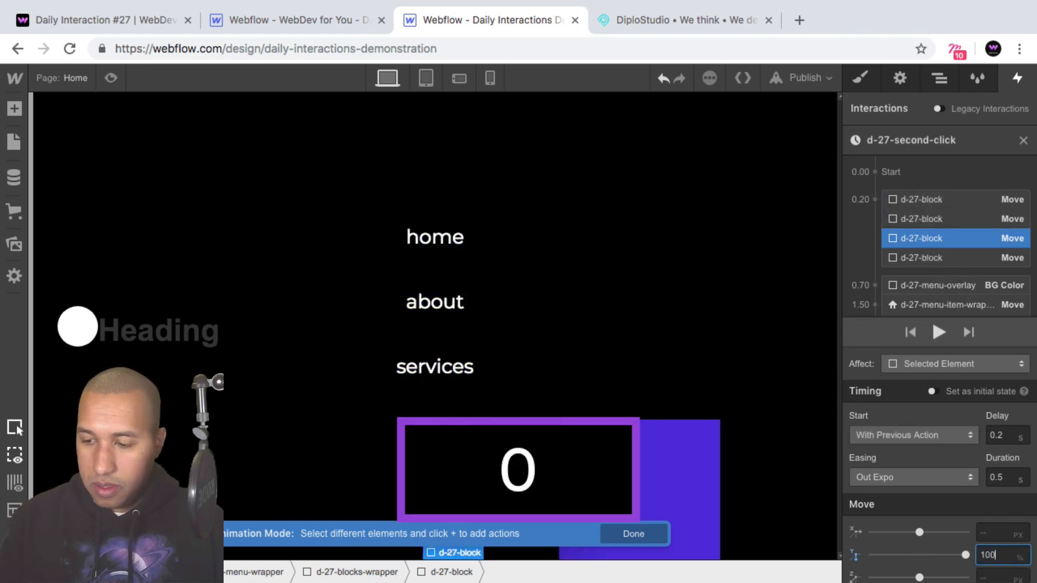
key(Return)
click(912, 258)
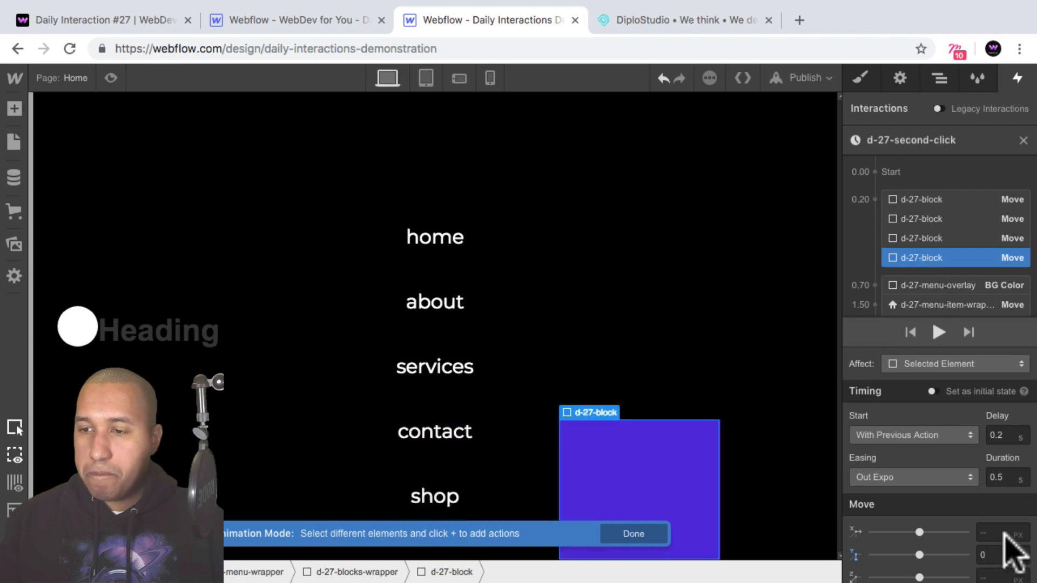
text(100)
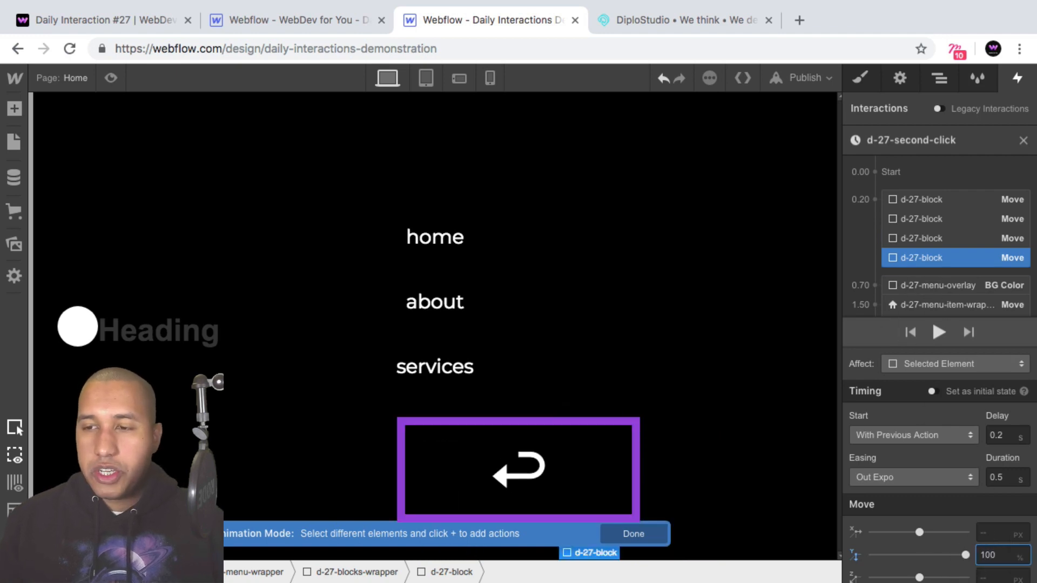
Reorder the block Move actions so the rightmost block runs first and the second block from the left follows, each as a separate entry.
click(937, 238)
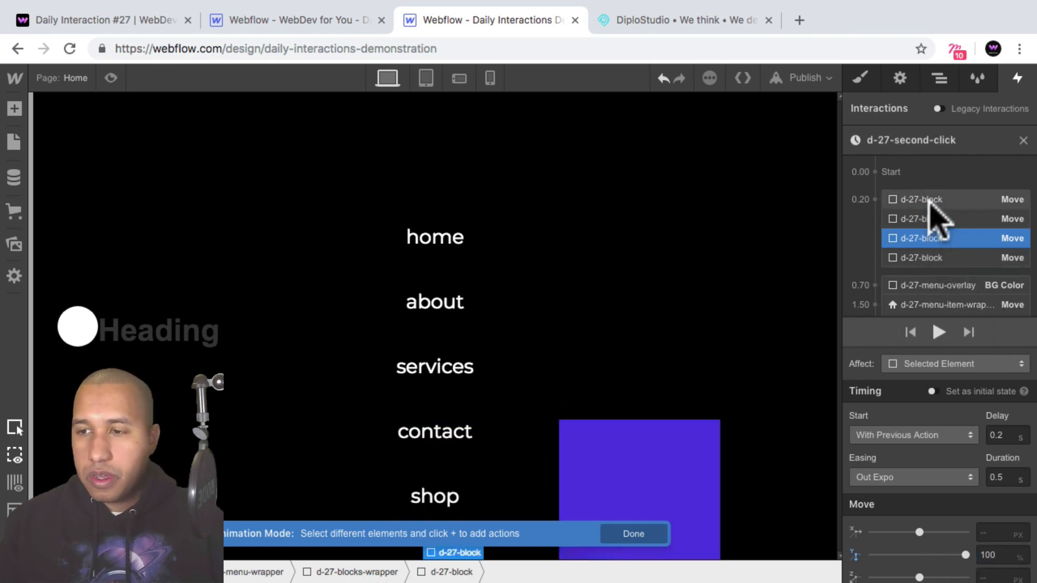
click(926, 260)
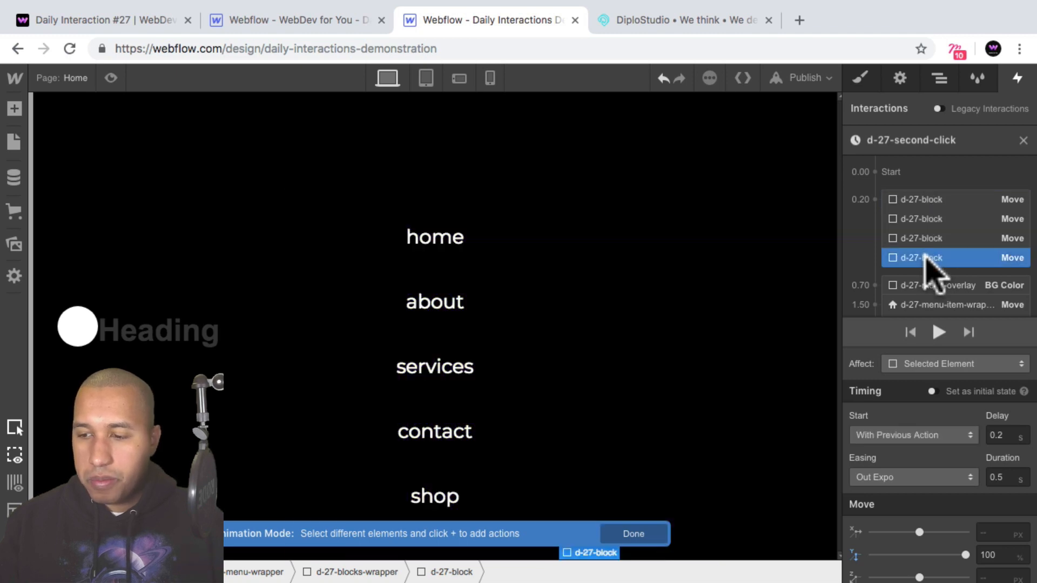
drag(926, 259, 942, 189)
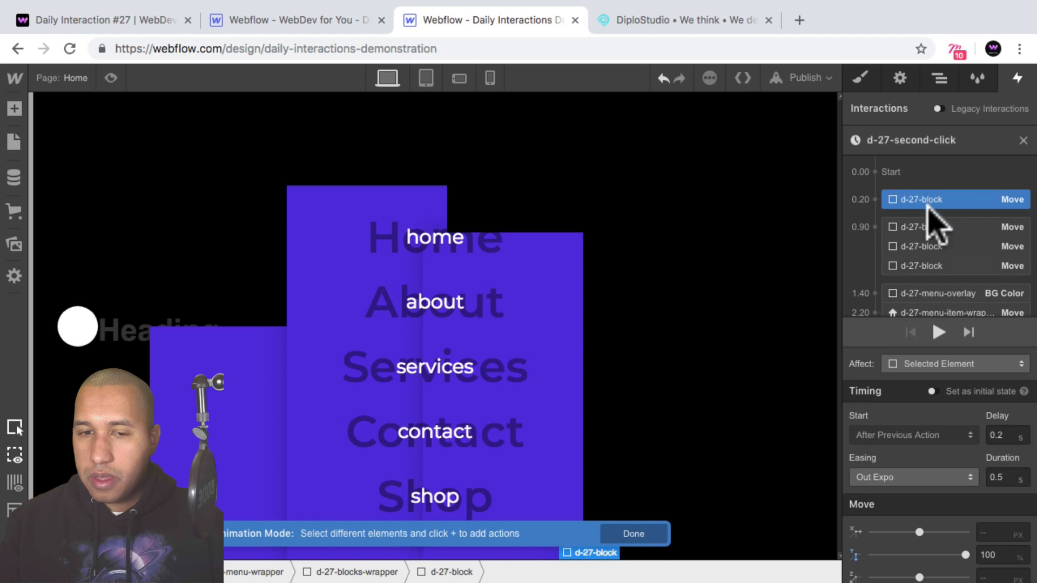
click(926, 265)
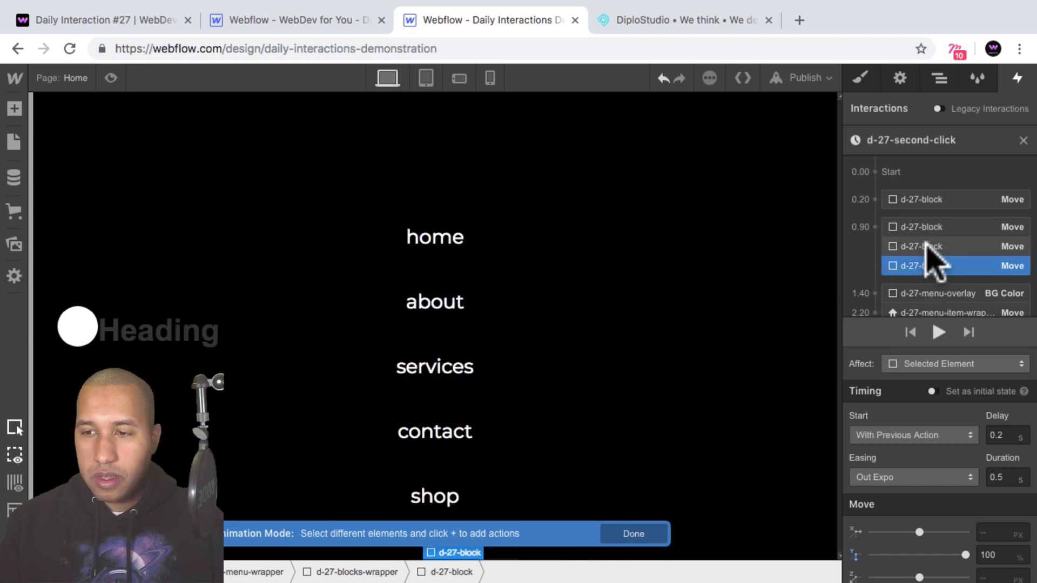
click(927, 246)
drag(920, 238, 922, 212)
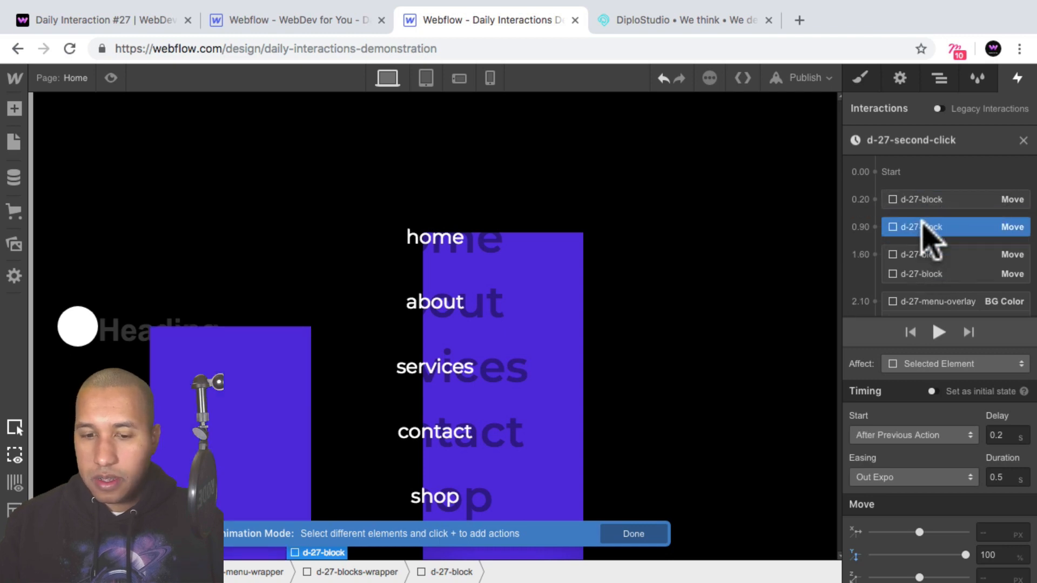
Set the delay of the second block's separate Move action to 0.4 s.
click(1002, 436)
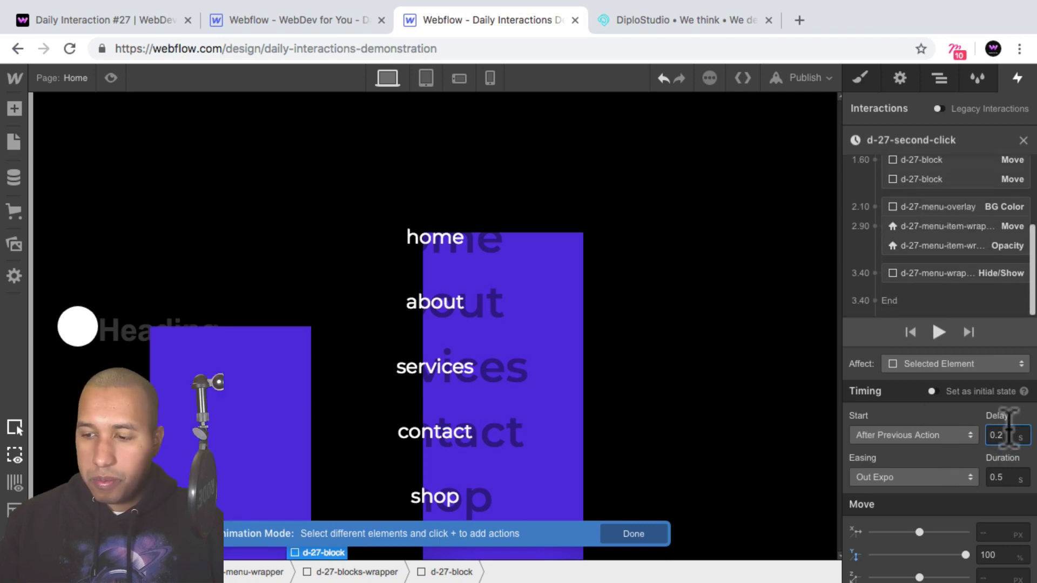
key(BackSpace)
text(4)
key(Return)
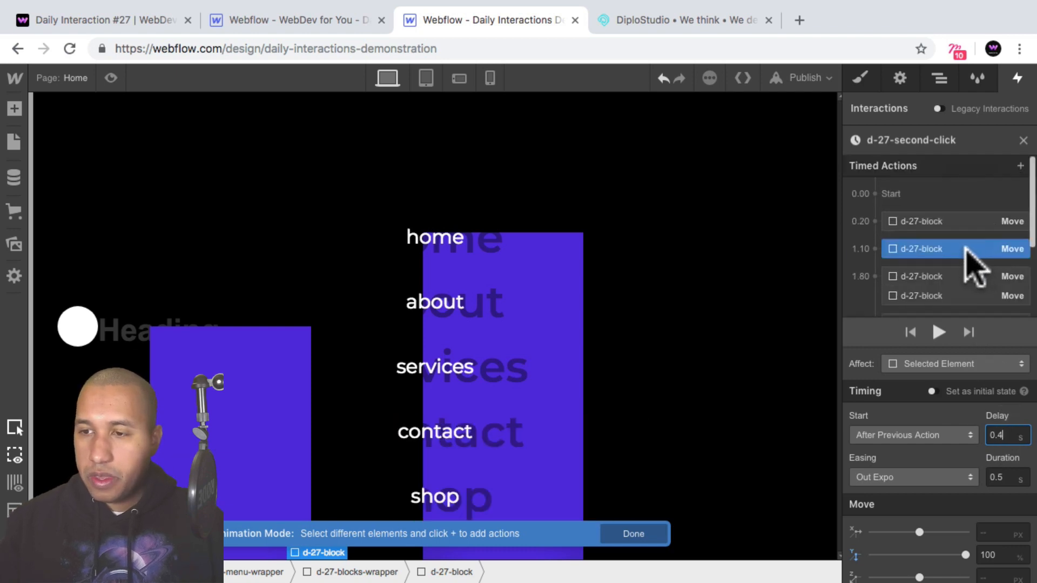
Regroup the remaining d-27-block Move actions with the first one so all four share a single group.
mouse_move(941, 247)
mouse_down()
mouse_move(941, 233)
mouse_move(932, 240)
mouse_up()
click(932, 284)
drag(939, 297, 933, 254)
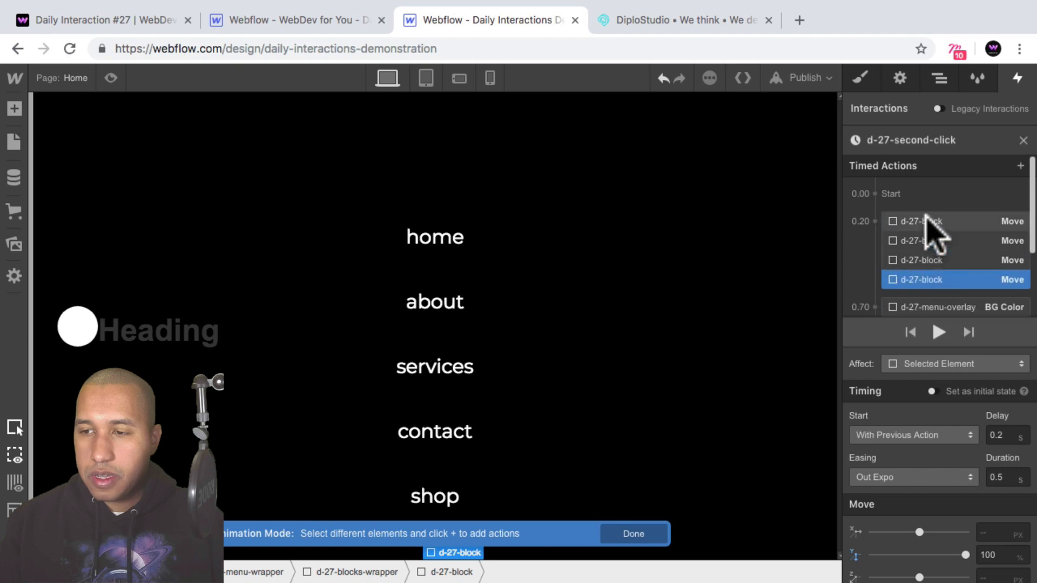
Set the delay of the last d-27-block Move action in the group to 0.4 s.
click(923, 221)
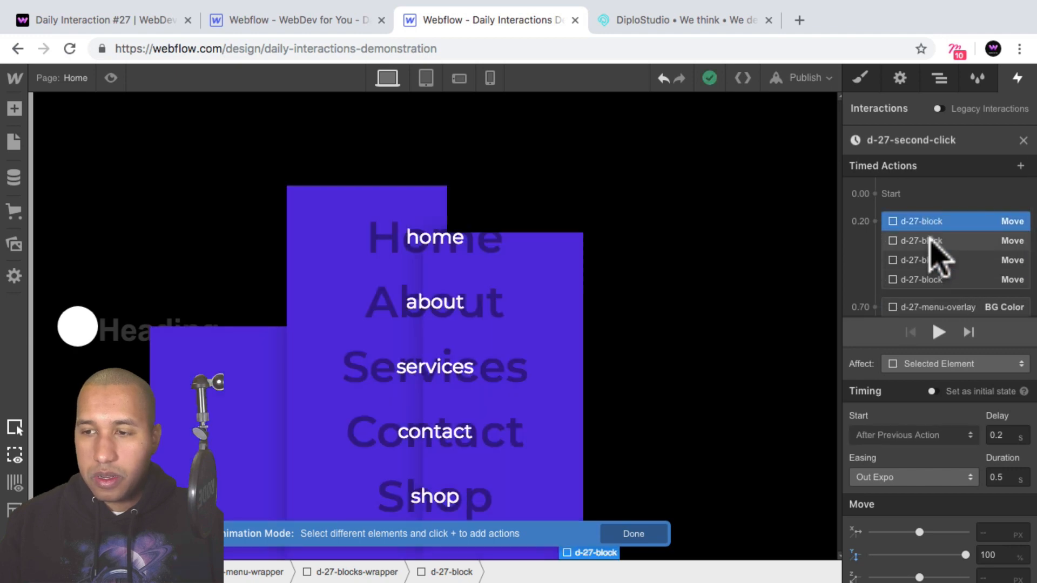
click(930, 241)
click(929, 261)
click(926, 278)
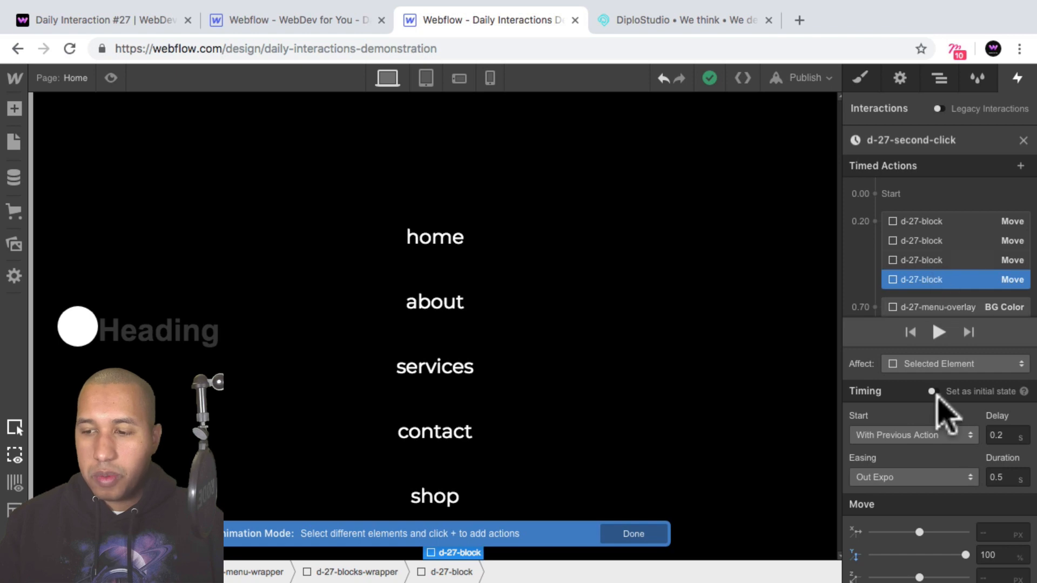
key(BackSpace)
text(4)
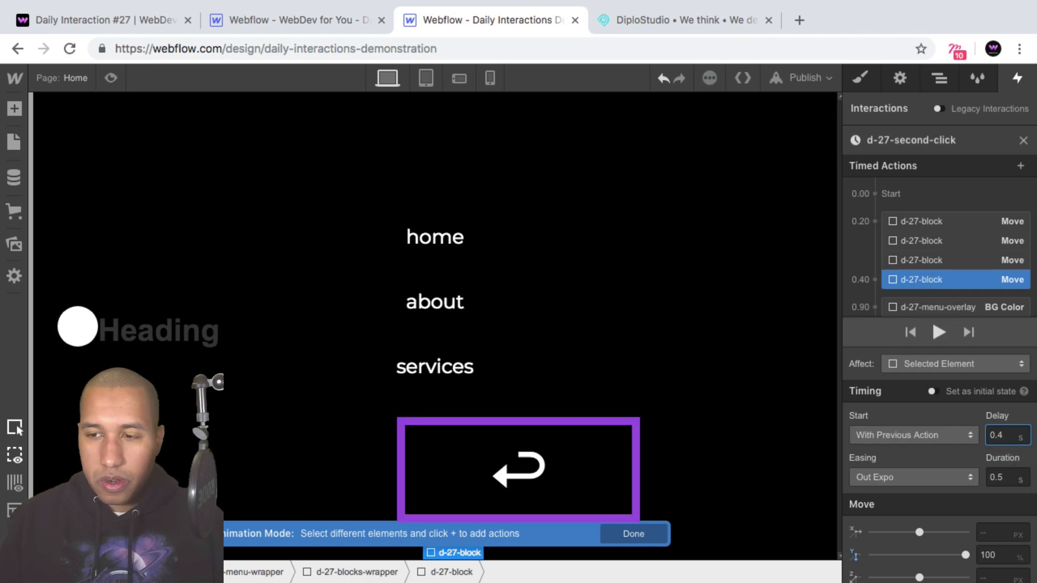
Check which menu block each of the four grouped d-27-block Move actions controls.
click(938, 243)
click(938, 260)
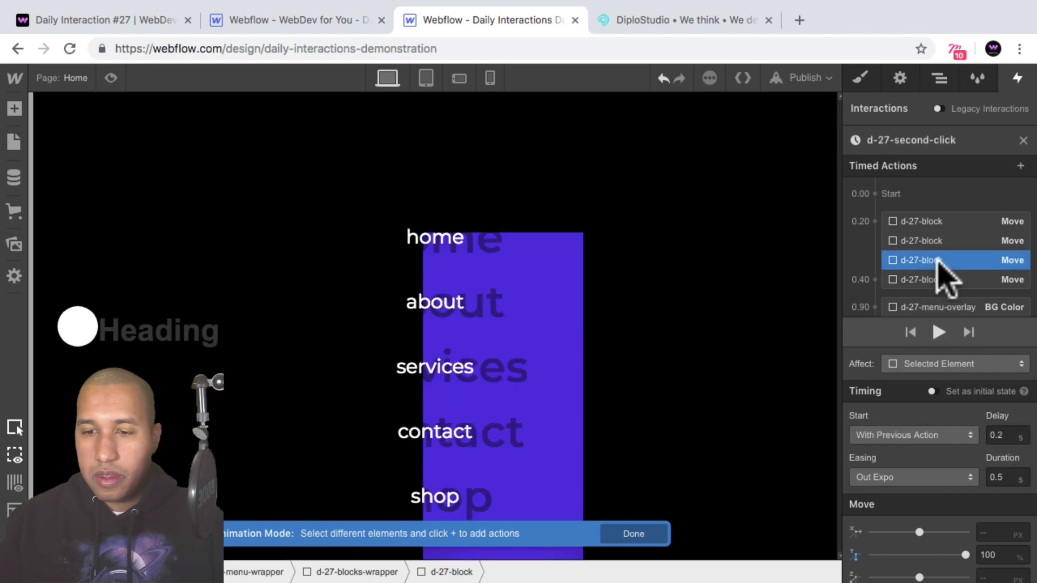
click(933, 241)
click(930, 278)
click(928, 226)
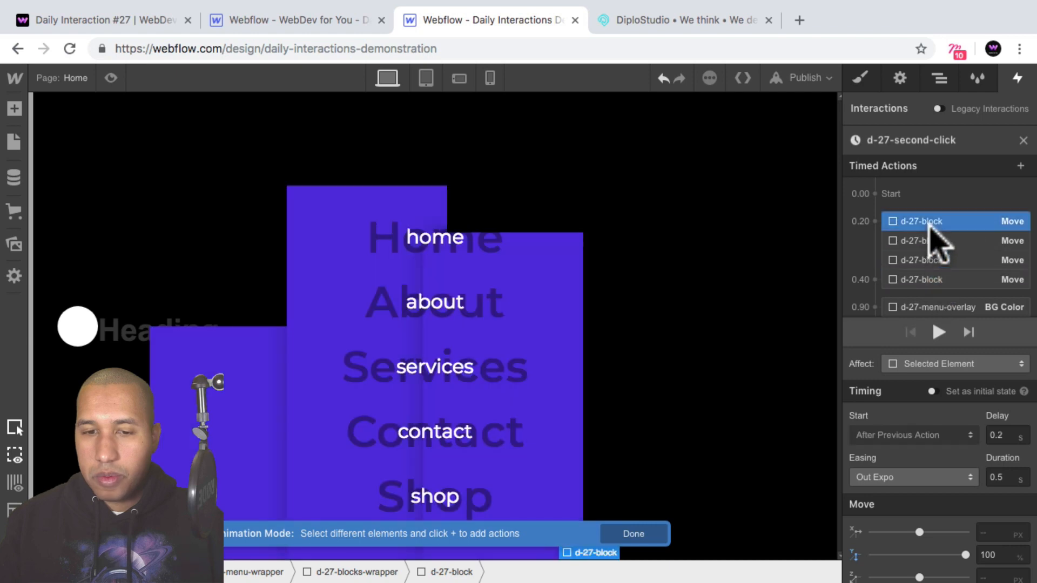
click(930, 238)
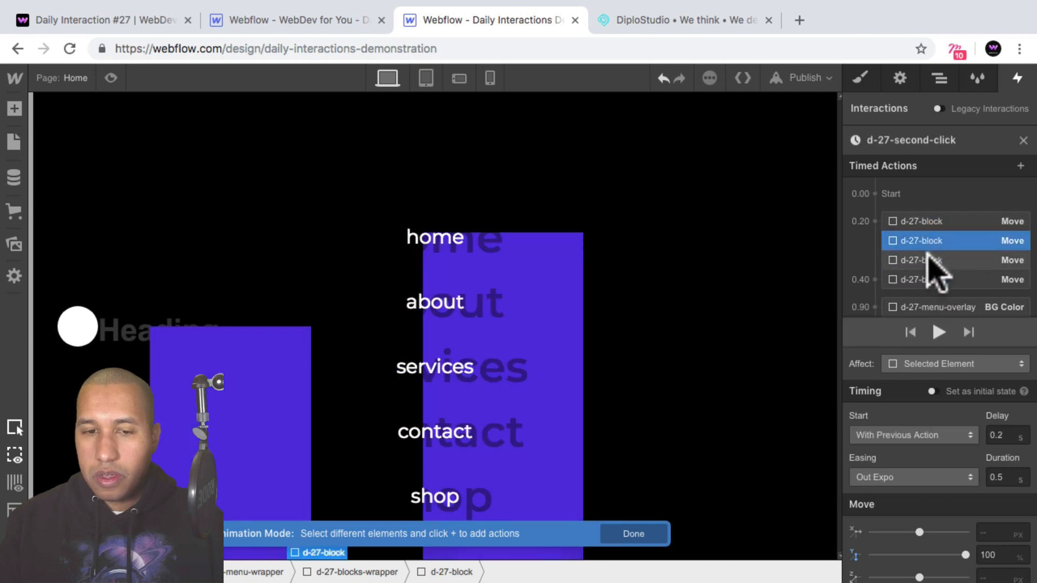
click(929, 260)
click(927, 276)
click(926, 252)
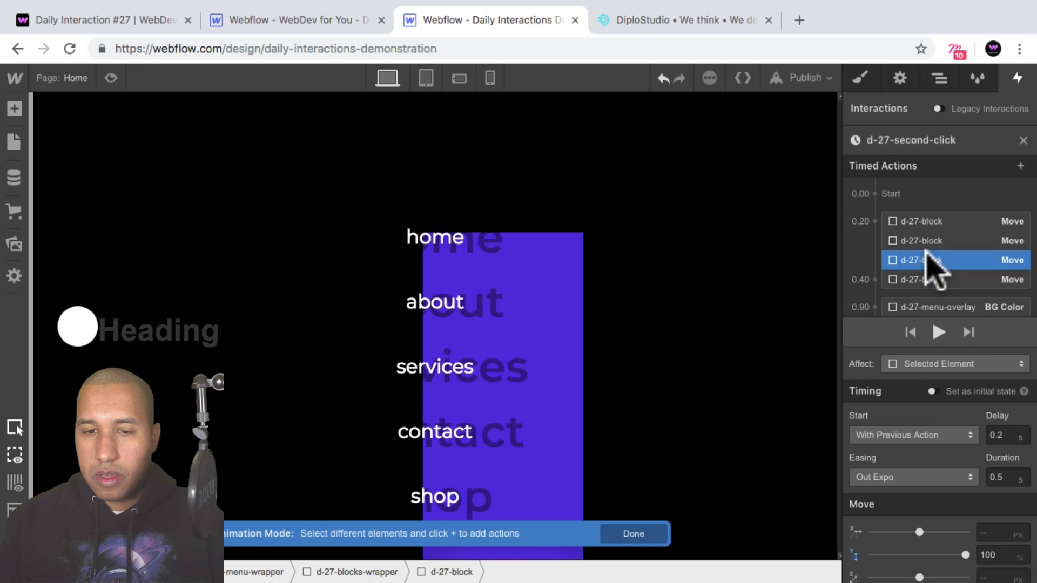
click(574, 277)
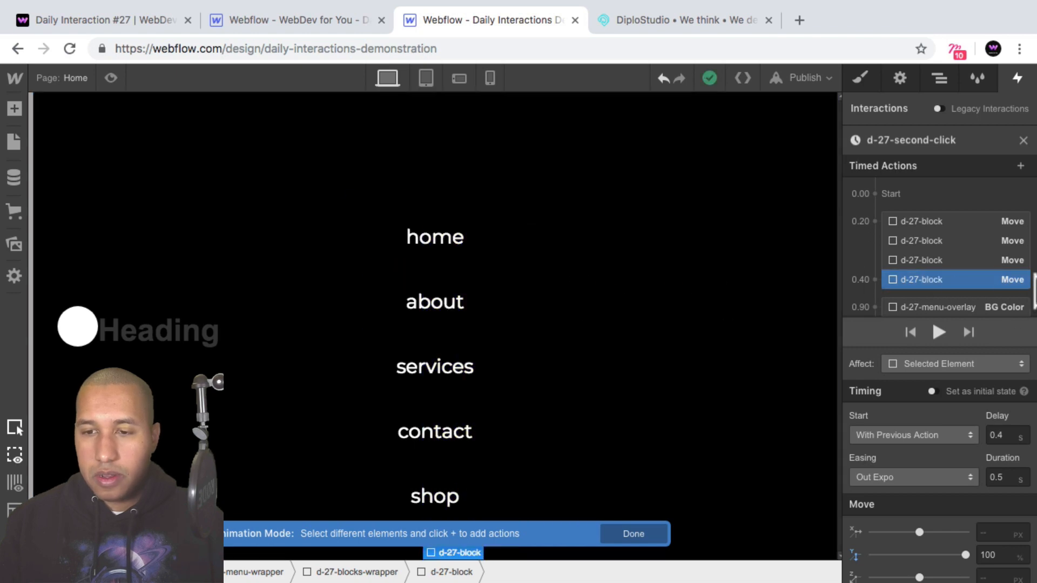
Stagger the delays of the second, third and fourth d-27-block Move actions at 0.4, 0.6 and 0.8 s.
click(933, 240)
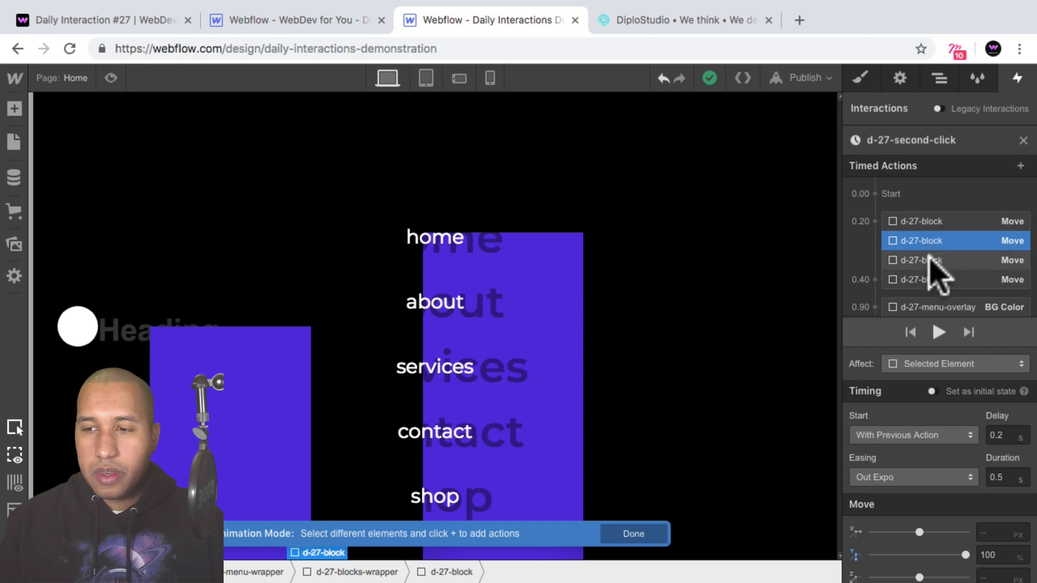
click(927, 260)
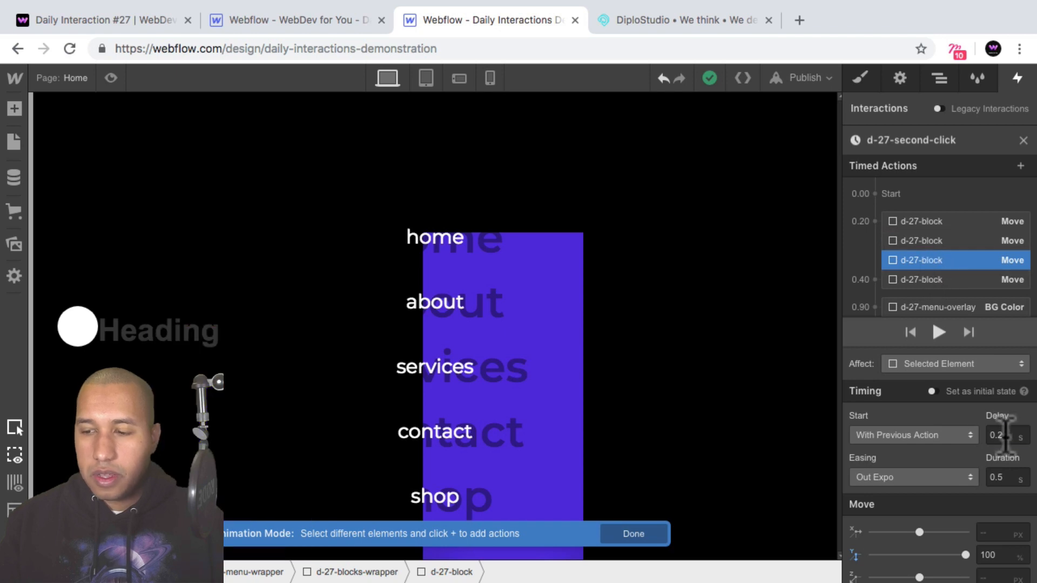
key(Return)
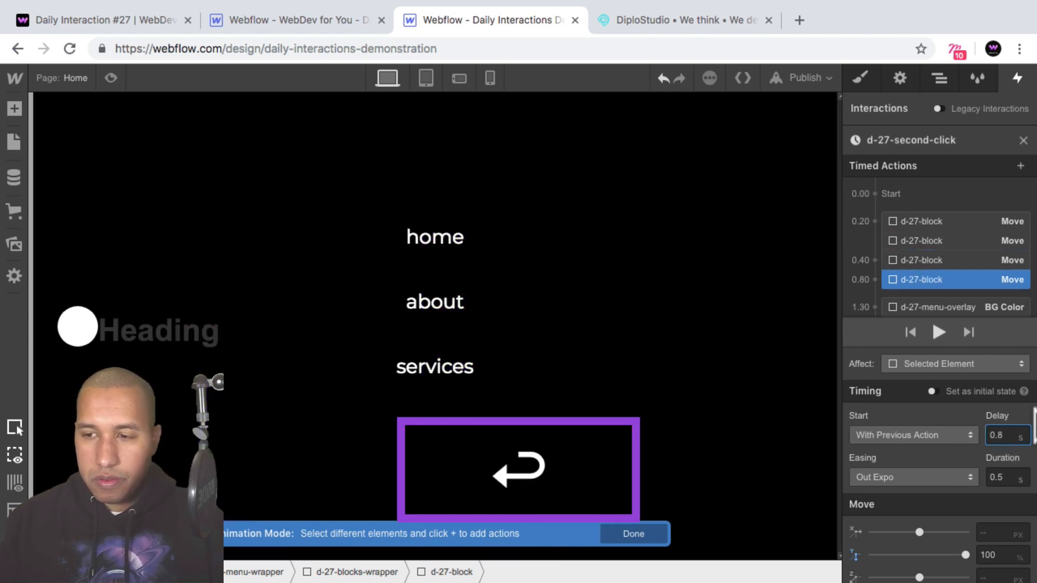
click(927, 222)
click(926, 239)
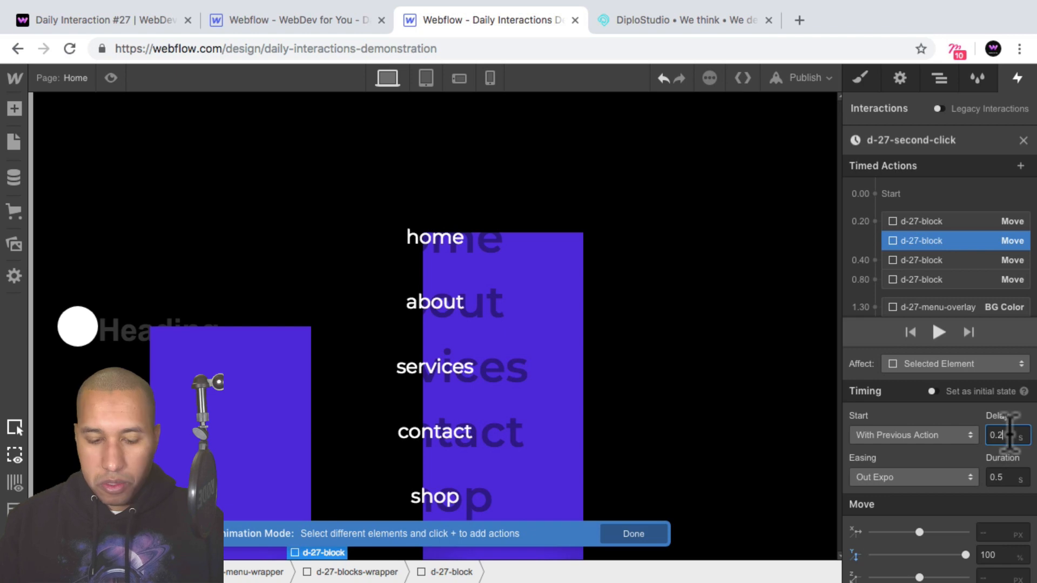
key(Return)
Review the four d-27-block Move actions one by one, comparing their block order and delays.
click(946, 223)
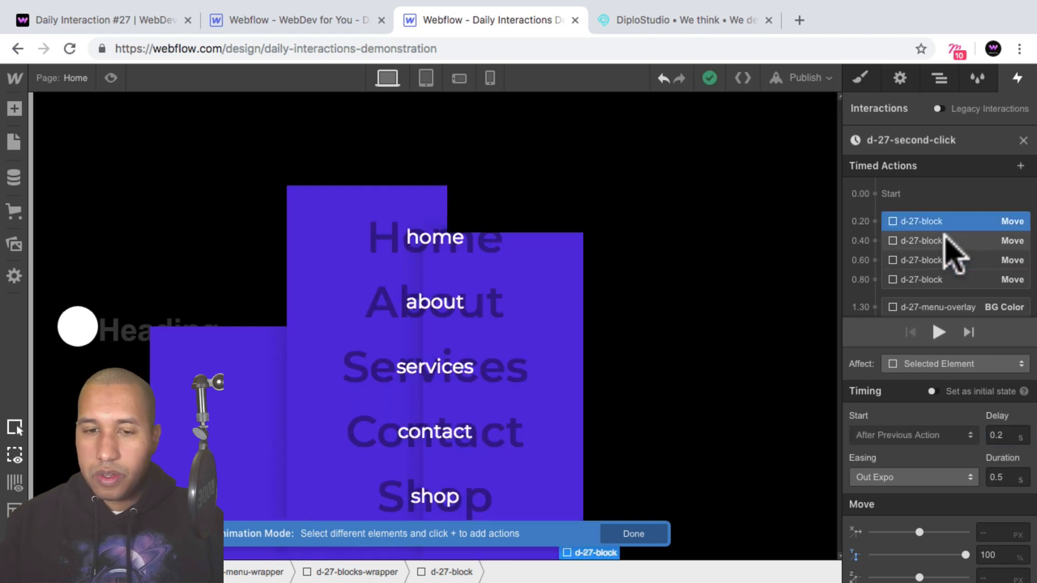
click(943, 241)
click(935, 260)
click(932, 277)
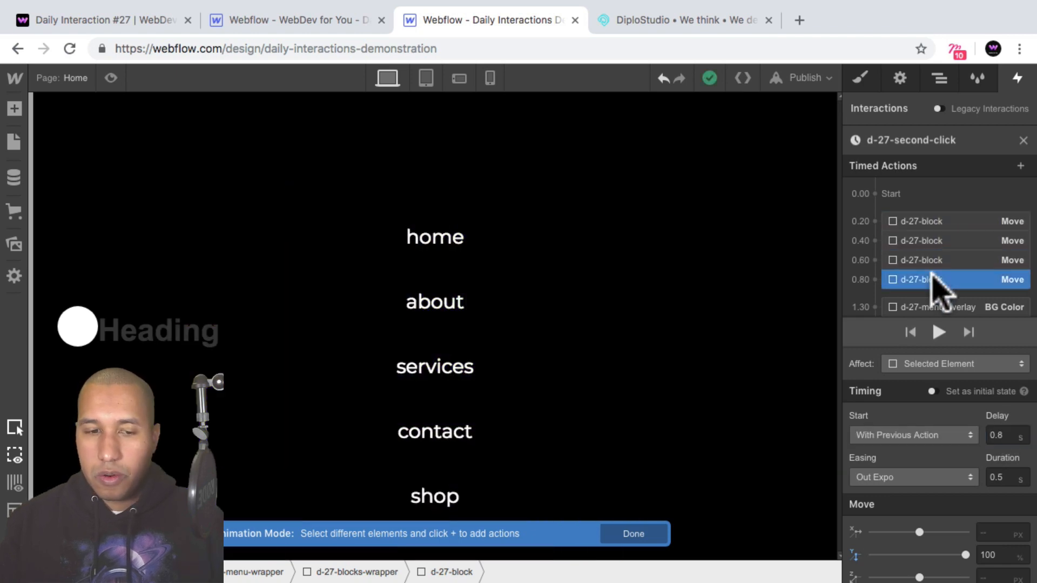
click(934, 222)
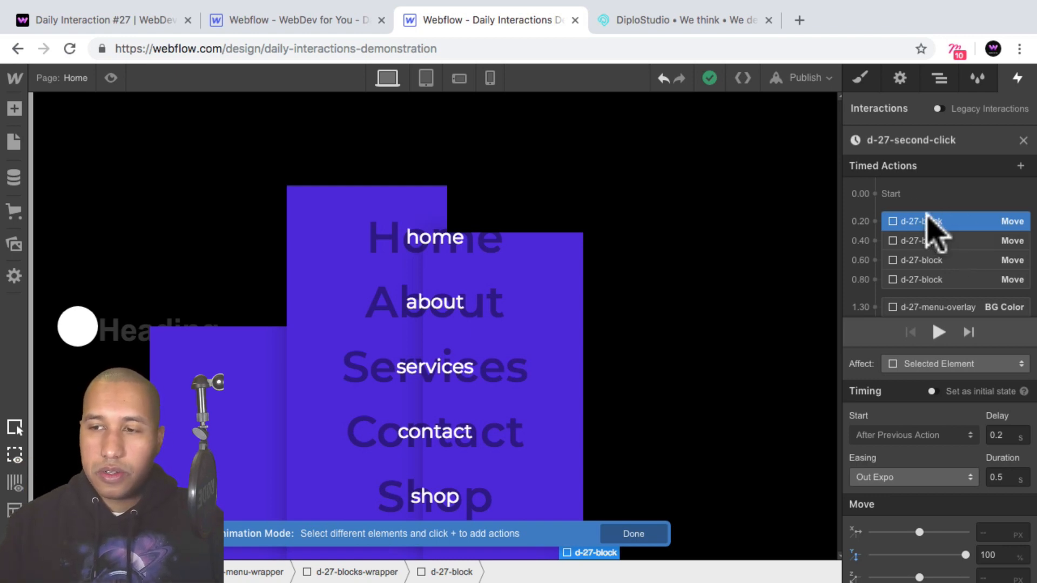
drag(924, 215, 906, 204)
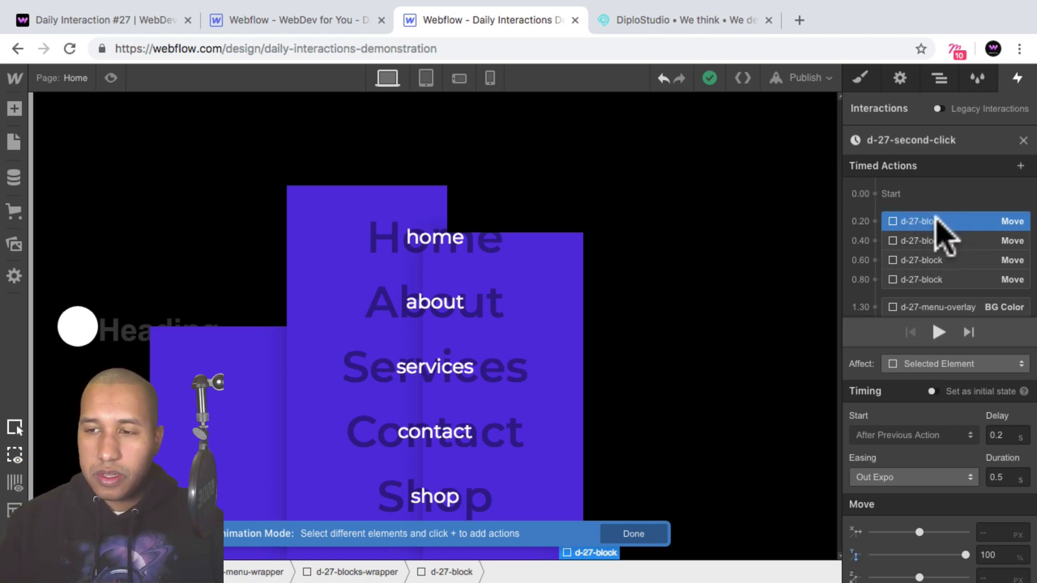
click(940, 280)
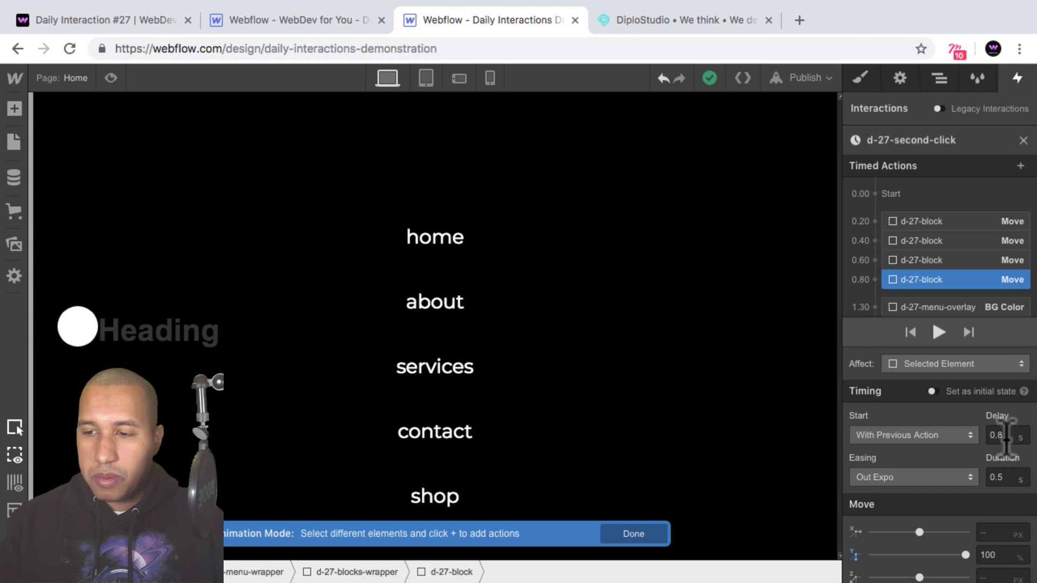
Set the delay of the first d-27-block Move action to 0 s and the second one's to 0.2 s.
click(945, 221)
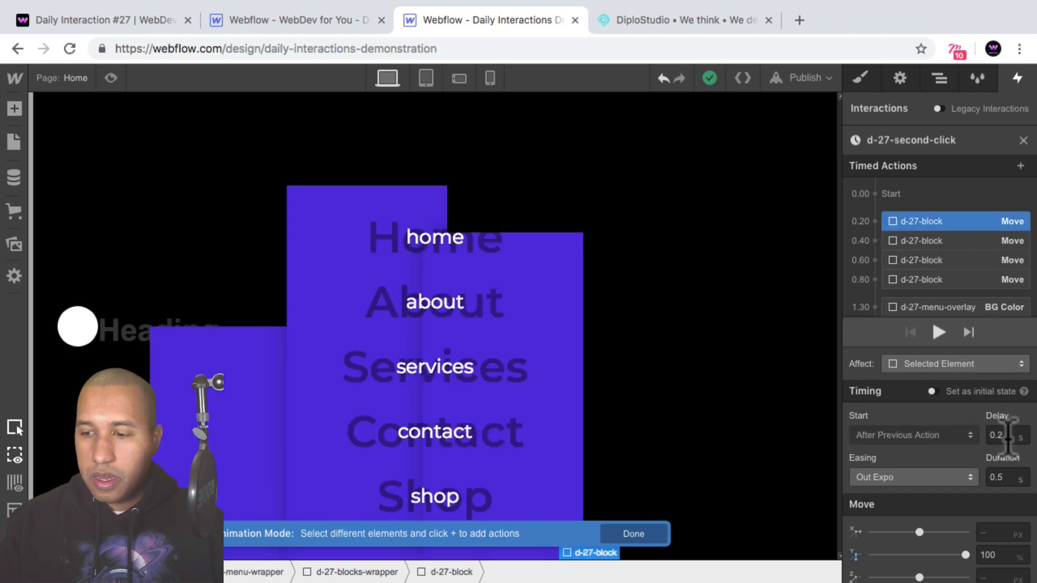
text(0)
key(Return)
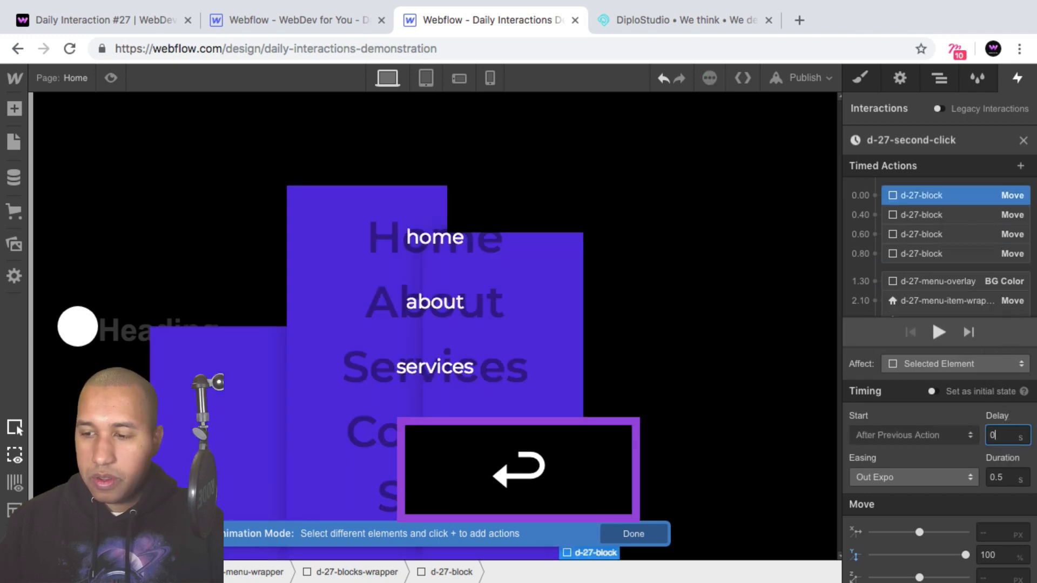
click(913, 215)
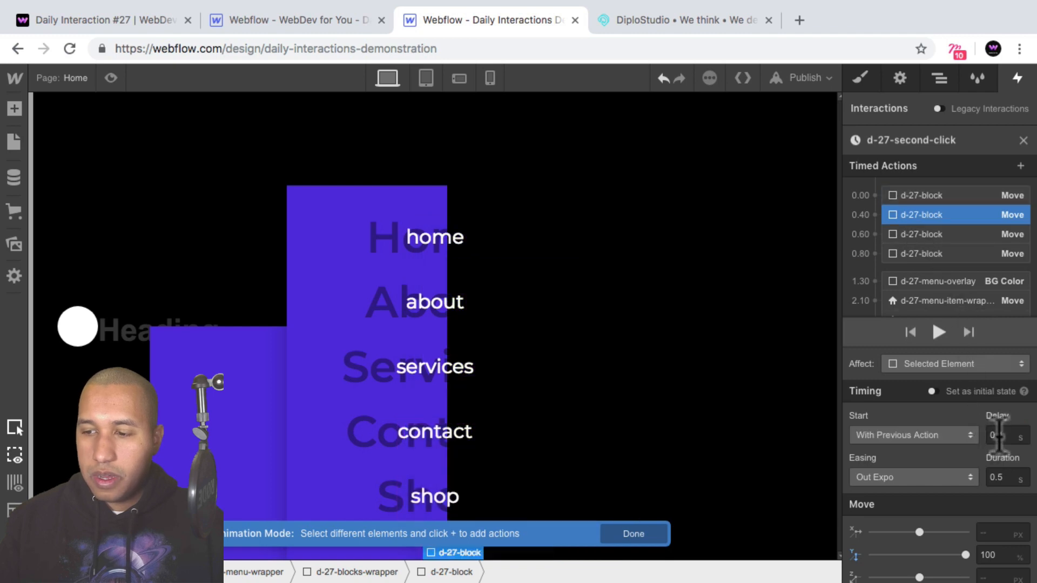
key(BackSpace)
text(2)
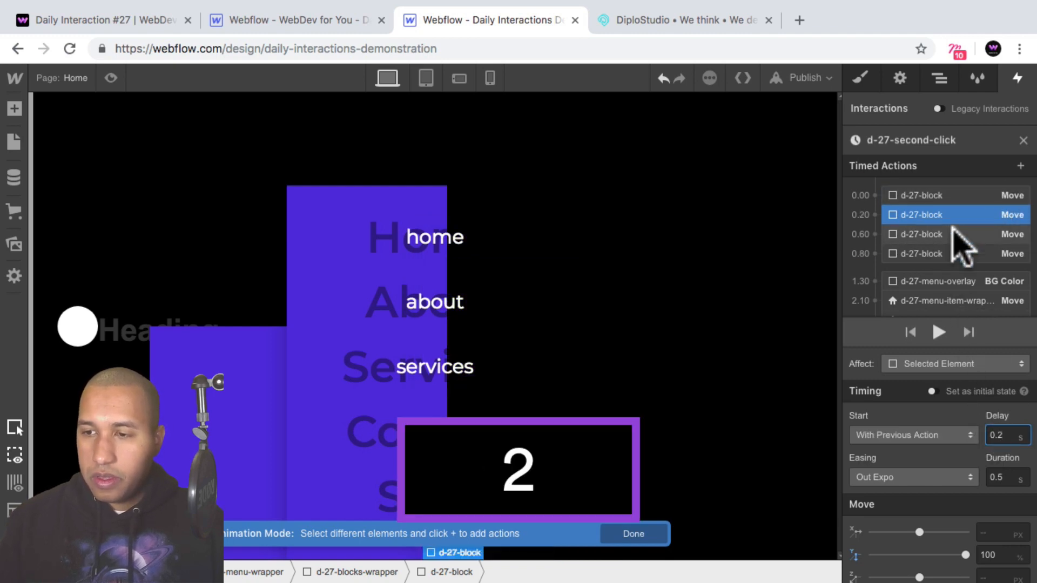
Set the delay of the third d-27-block Move action to 0.4 s and the fourth one's to 0.6 s.
click(1023, 238)
key(BackSpace)
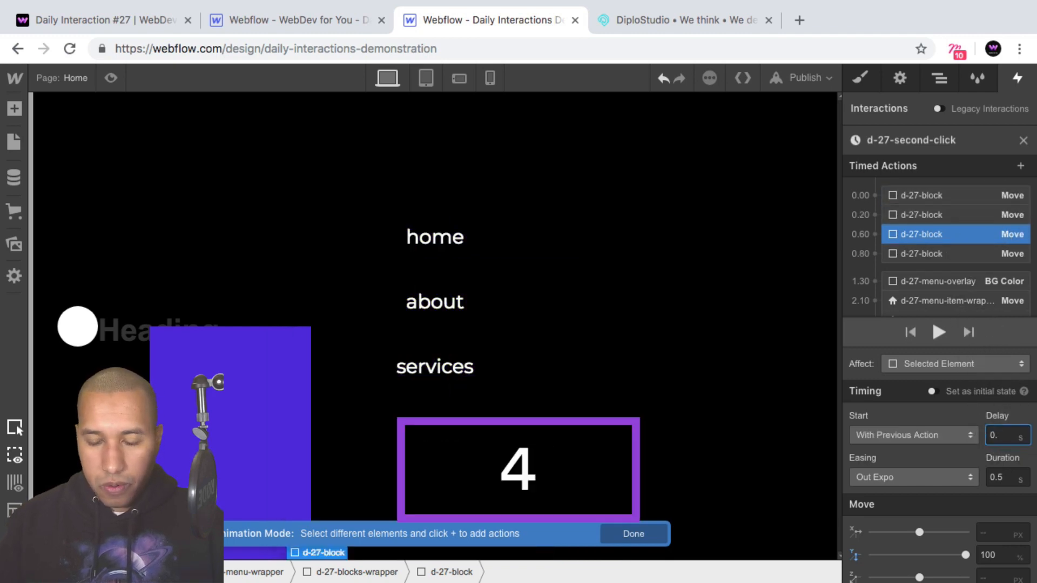
click(925, 254)
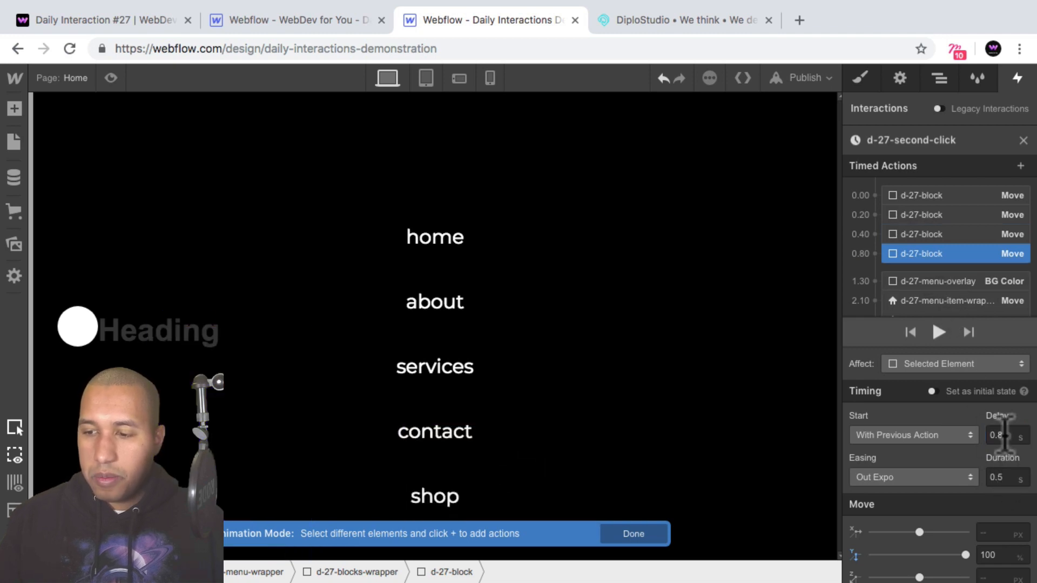
key(BackSpace)
text(6)
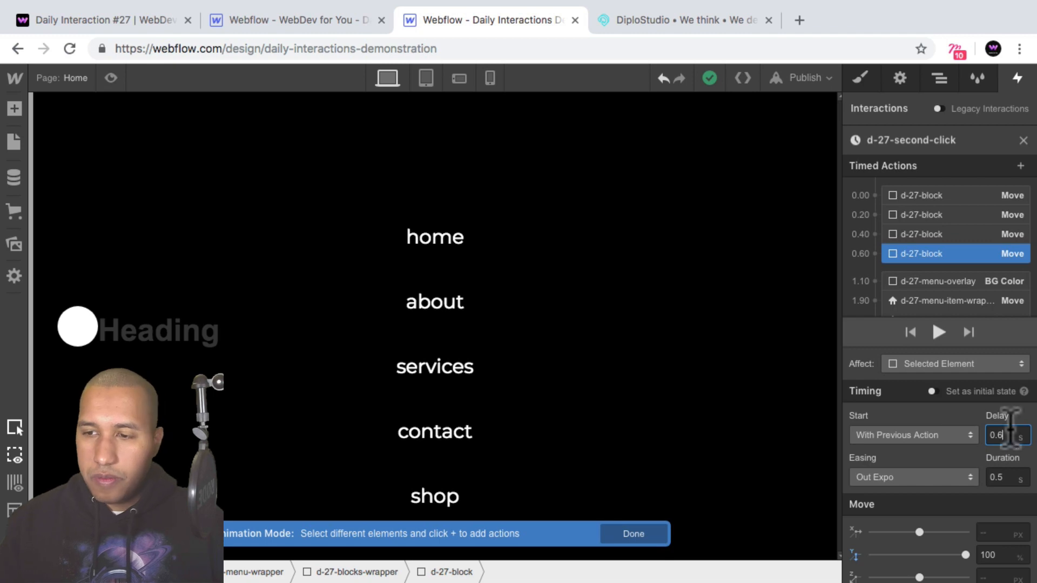
Examine the sequence of block Move actions and the overlay and menu item wrapper actions that follow them.
drag(989, 254, 941, 264)
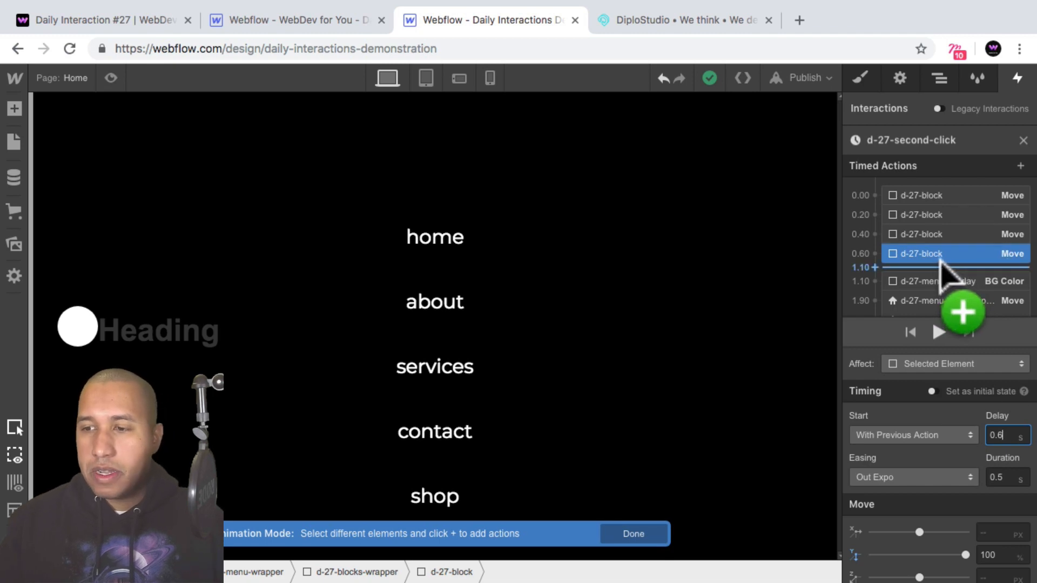
scroll(941, 261, down, 1)
scroll(939, 252, up, 1)
click(940, 201)
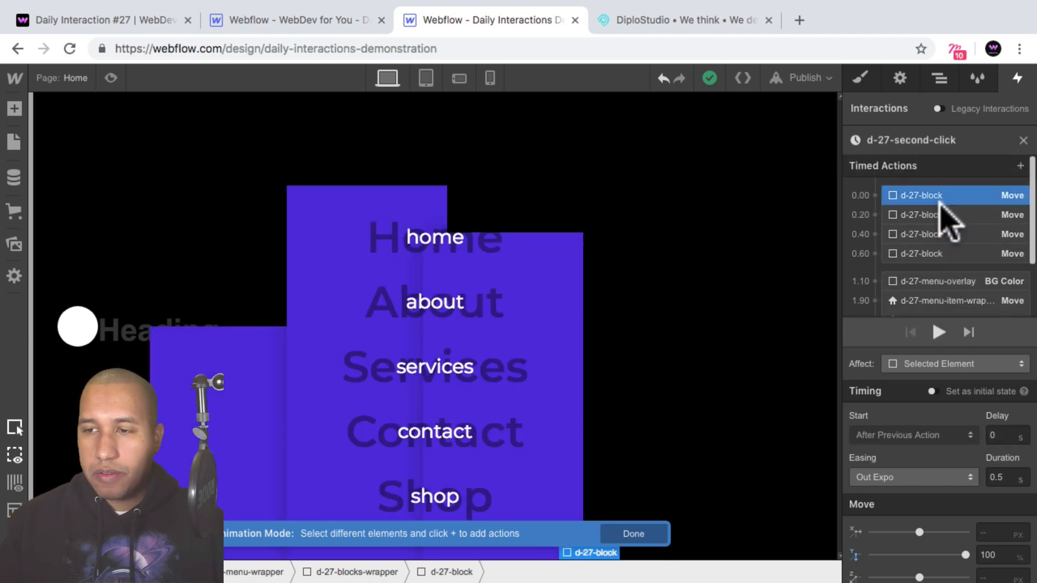
click(947, 215)
click(945, 235)
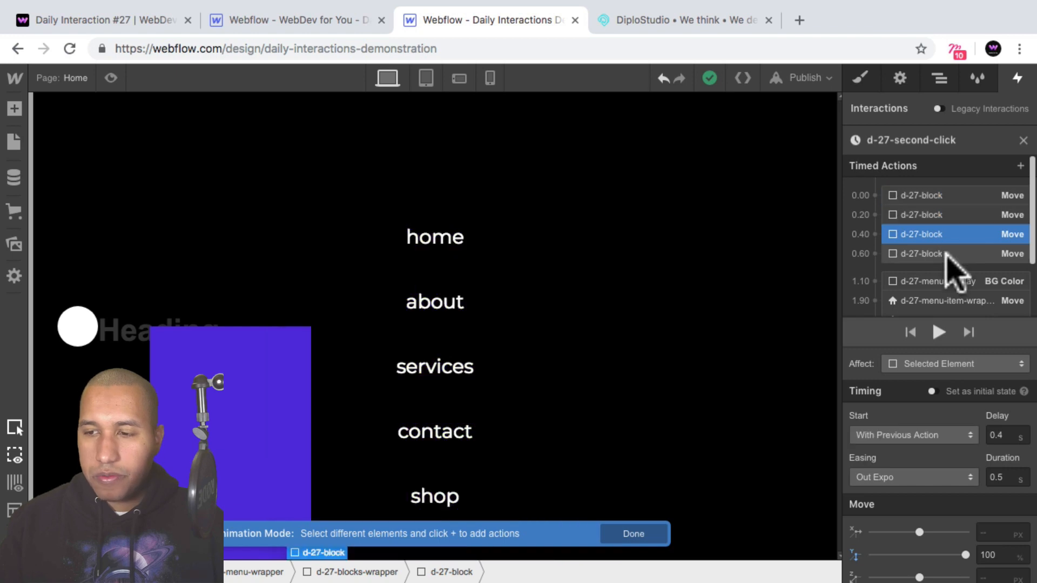
click(947, 254)
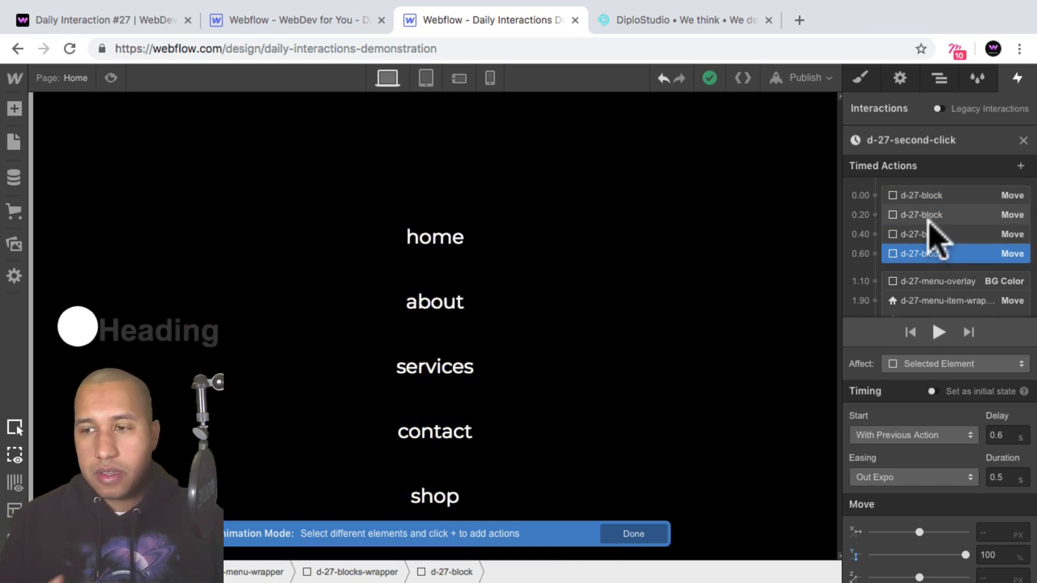
scroll(948, 266, down, 2)
click(945, 270)
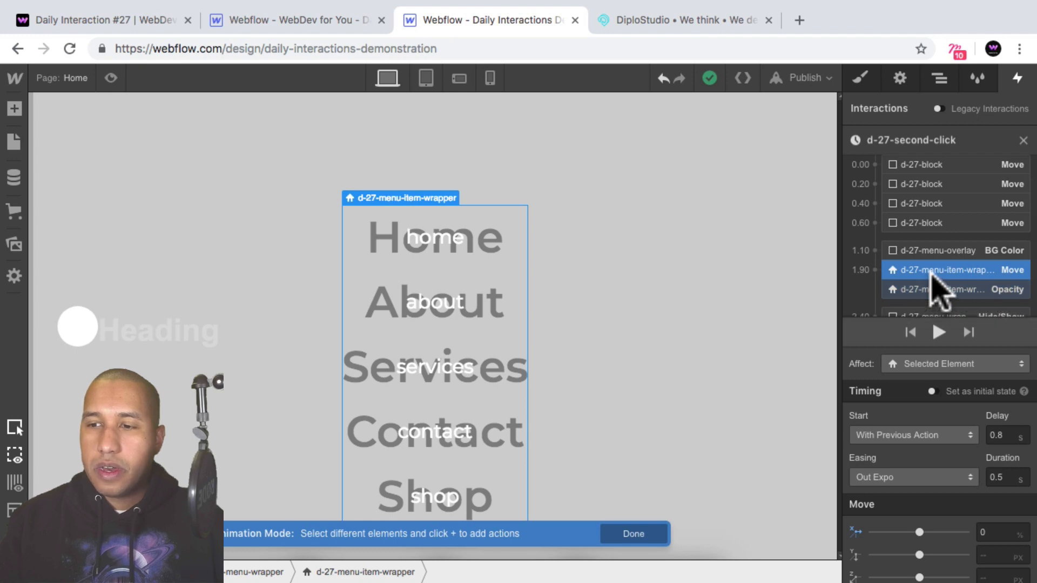
scroll(929, 270, up, 2)
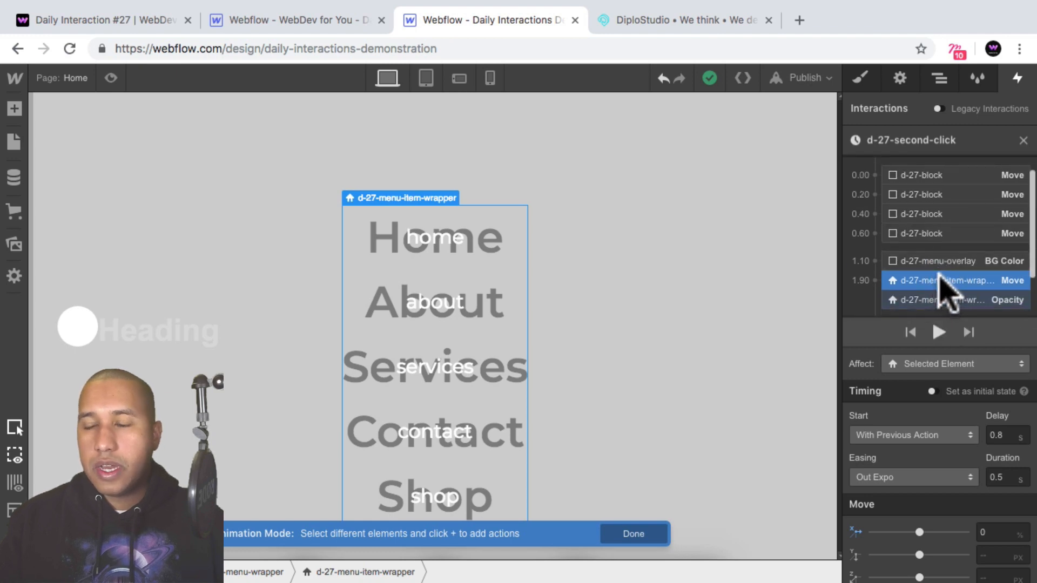
click(939, 261)
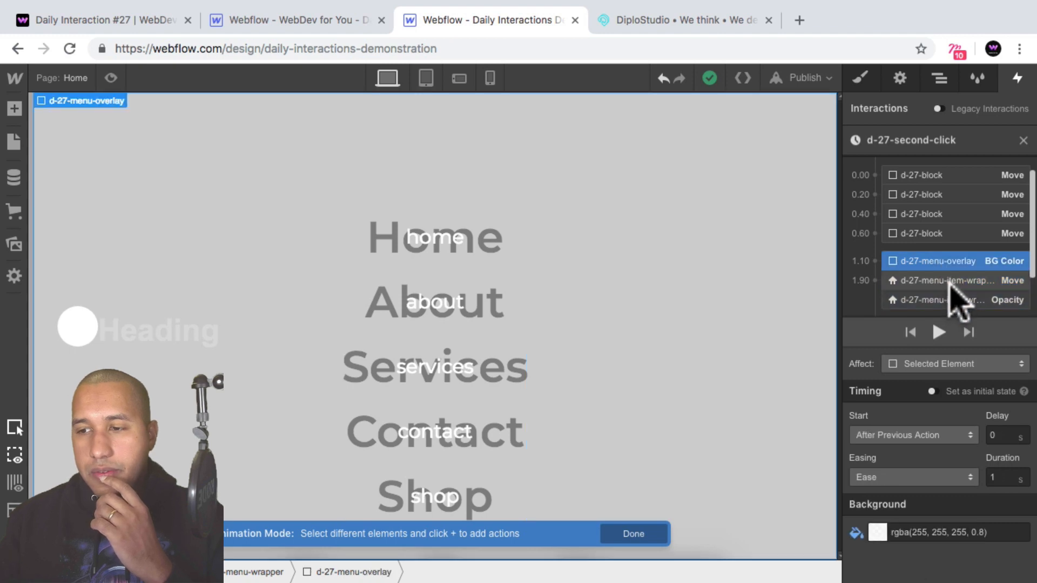
Reposition the d-27-menu-item-wrapper Move and Opacity actions at the start of the timeline, ahead of the block moves.
click(946, 279)
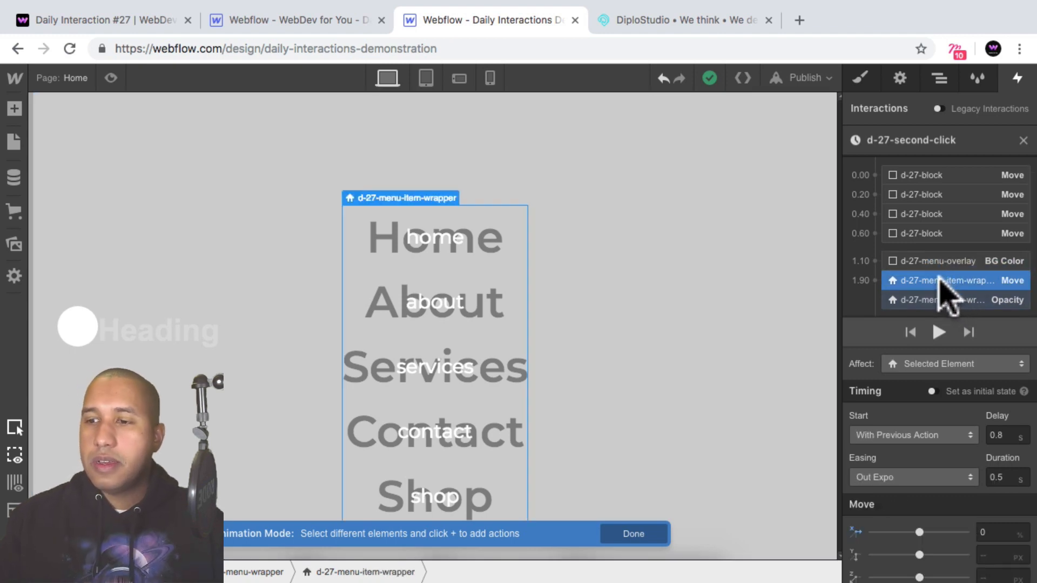
drag(939, 281, 927, 217)
scroll(942, 243, down, 3)
click(930, 272)
click(934, 222)
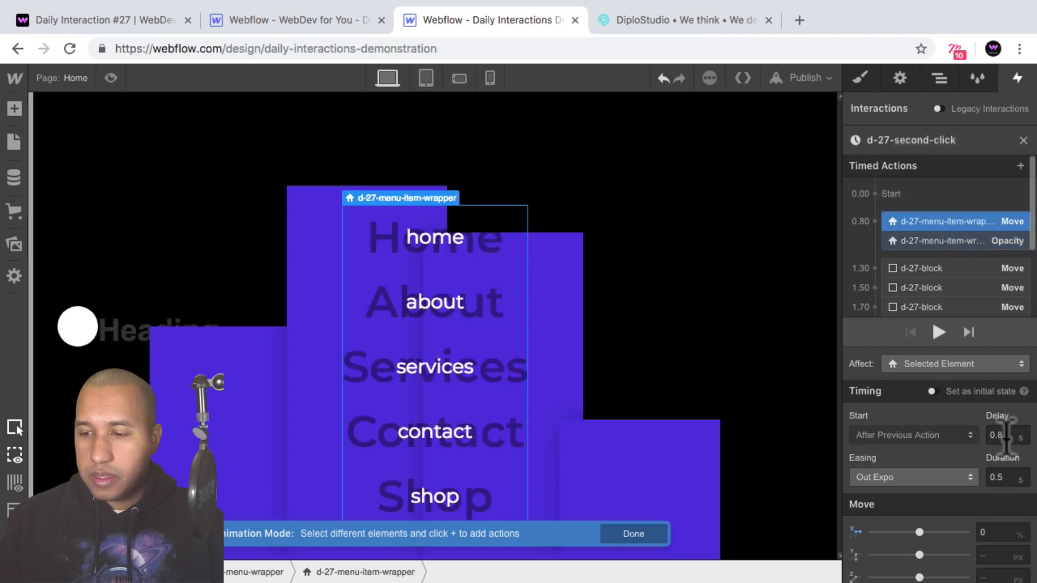
Set the delays of the d-27-menu-item-wrapper Move and Opacity actions to 0 s.
drag(1006, 436, 976, 432)
text(0)
key(Return)
click(935, 215)
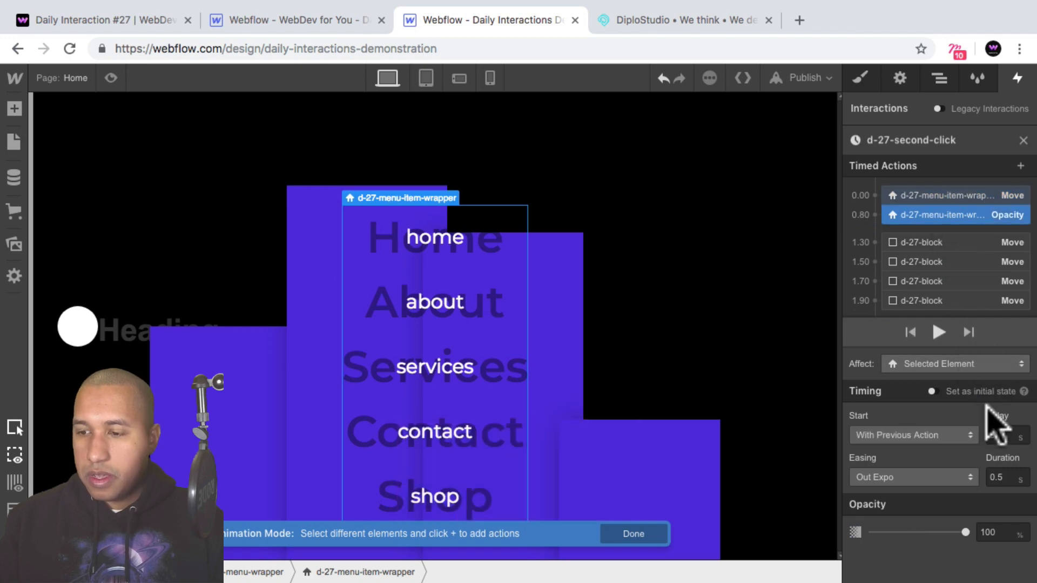
key(Return)
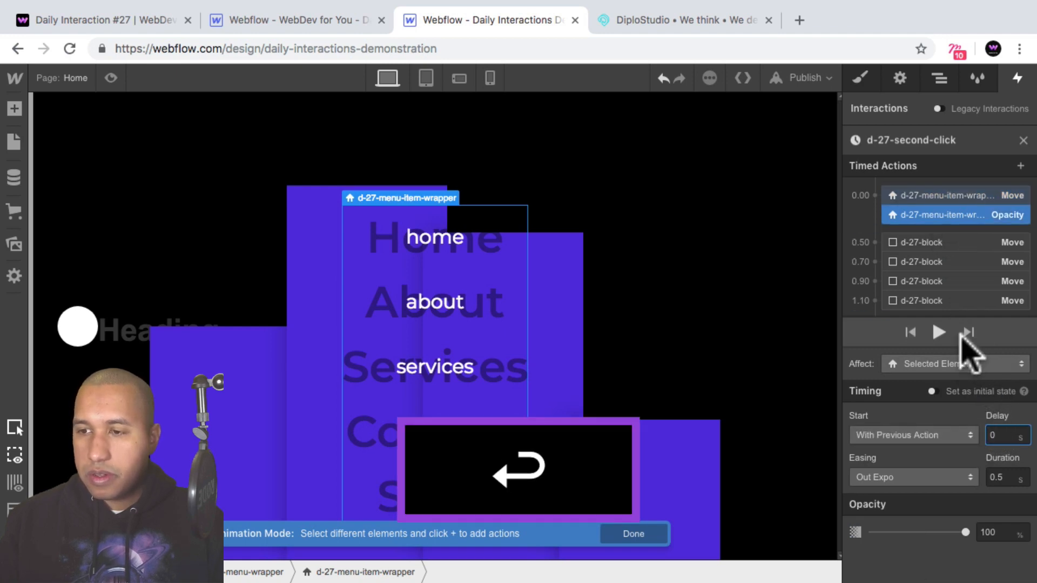
Set the X value of the d-27-menu-item-wrapper Move action to -100%.
click(941, 197)
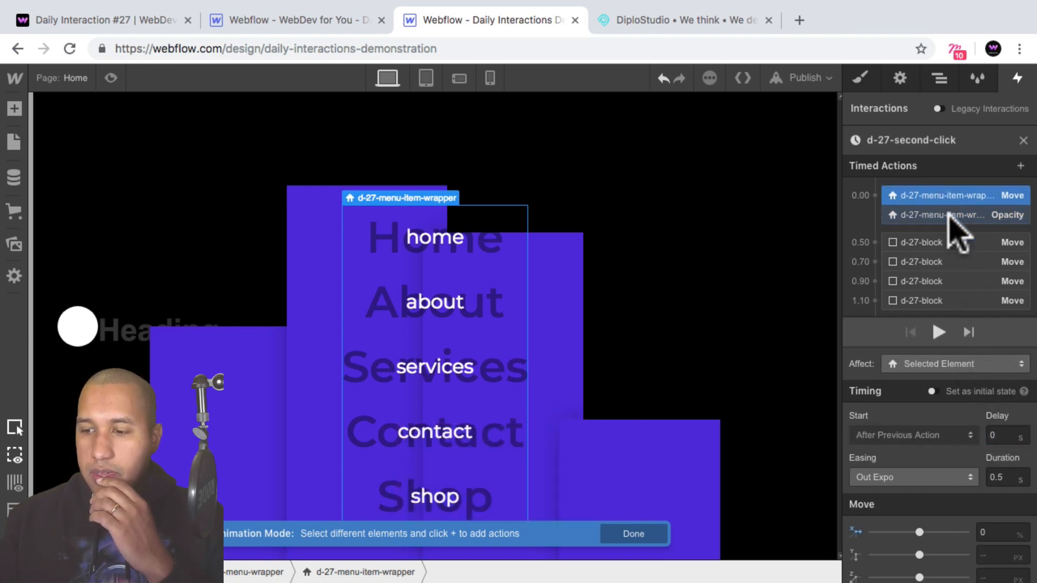
click(979, 532)
text(-100)
key(Return)
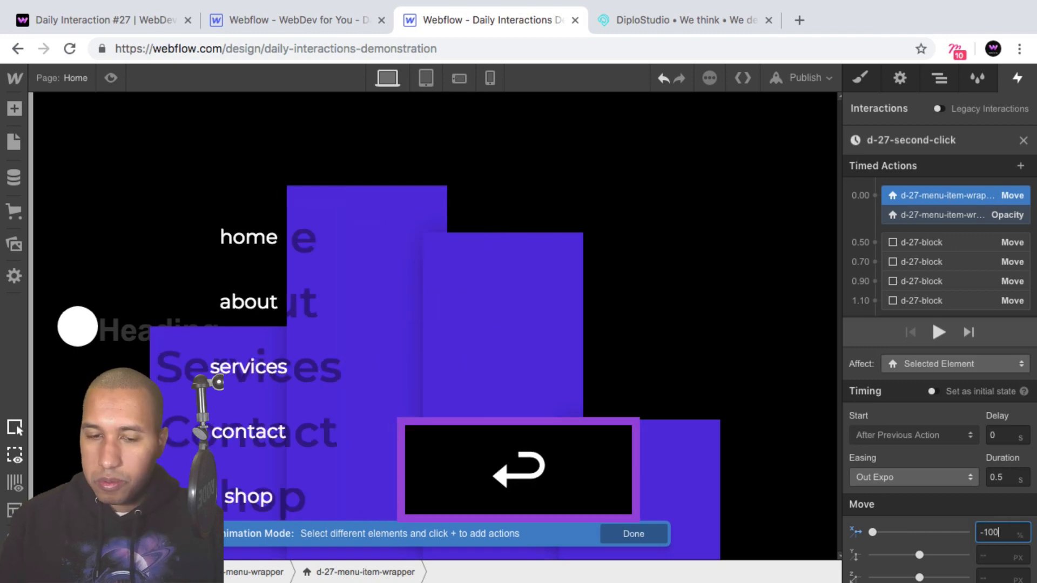
Set the opacity of the d-27-menu-item-wrapper Opacity action to 0%.
click(959, 215)
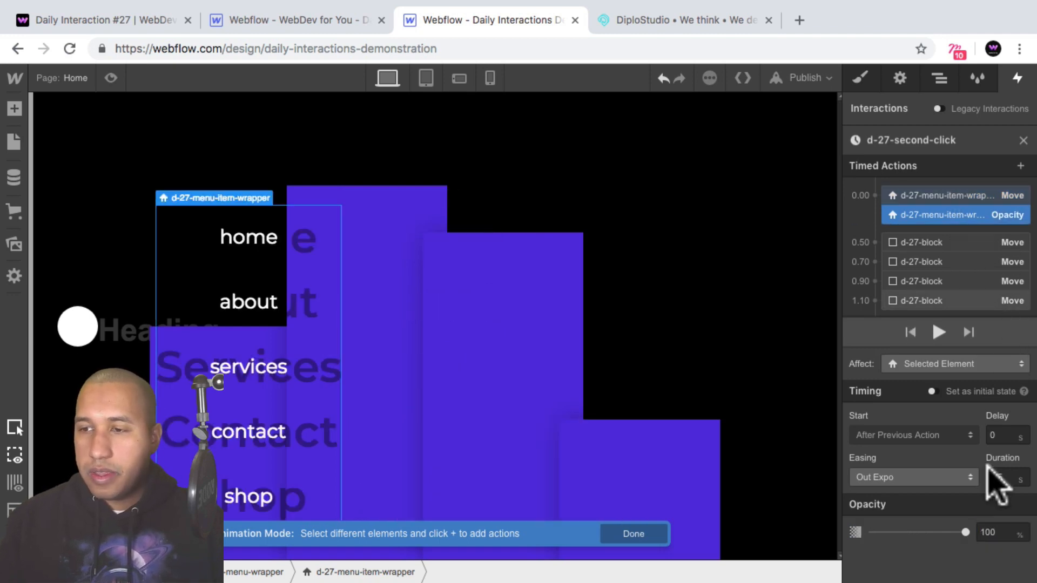
click(992, 533)
text(0)
key(Return)
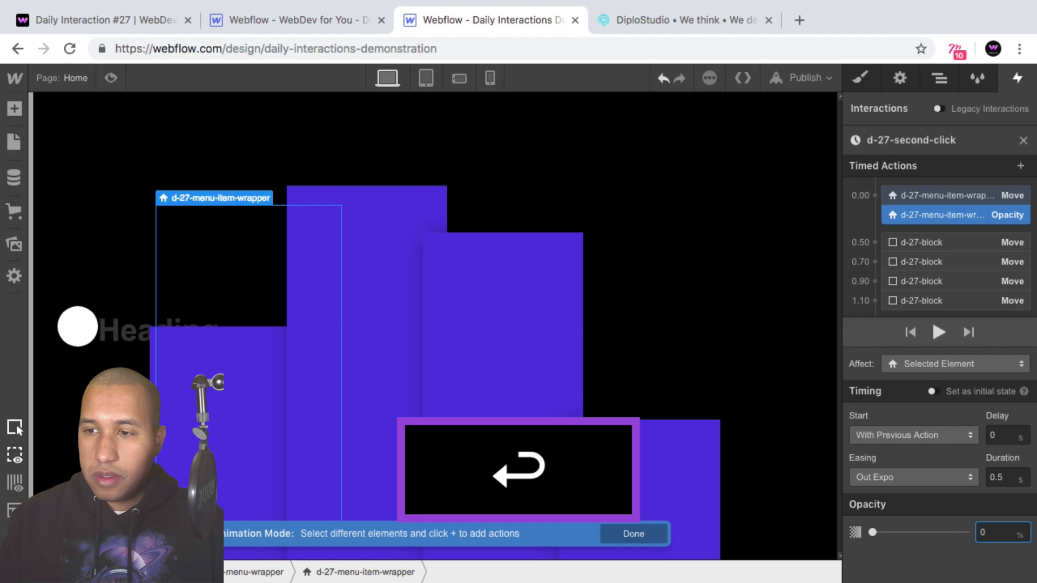
Set the delay of the fourth d-27-block Move action to 0.8 s and the third to 0.6 s.
click(967, 244)
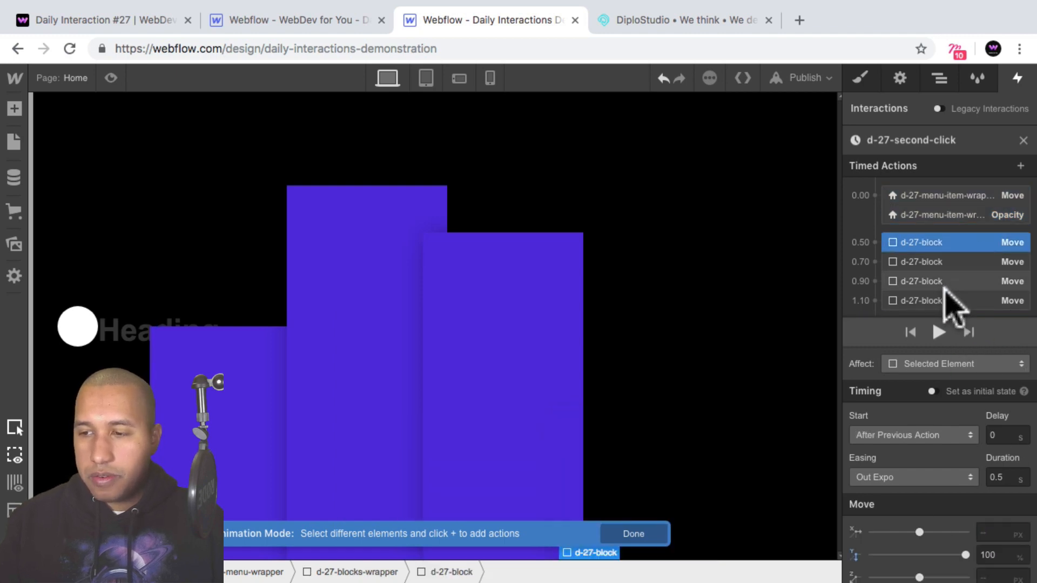
click(950, 301)
key(BackSpace)
text(4)
key(Return)
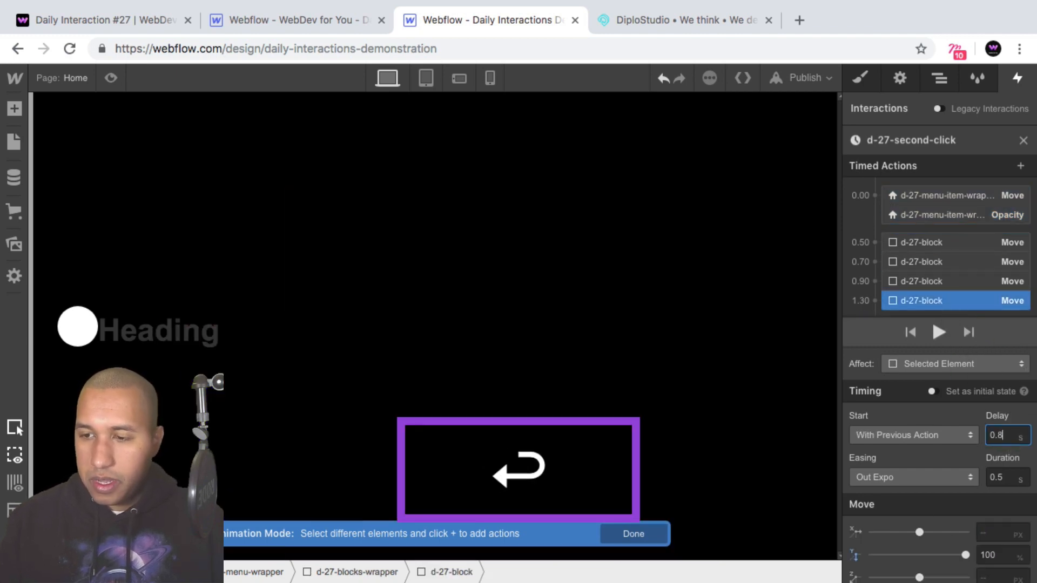
click(951, 281)
click(997, 435)
key(BackSpace)
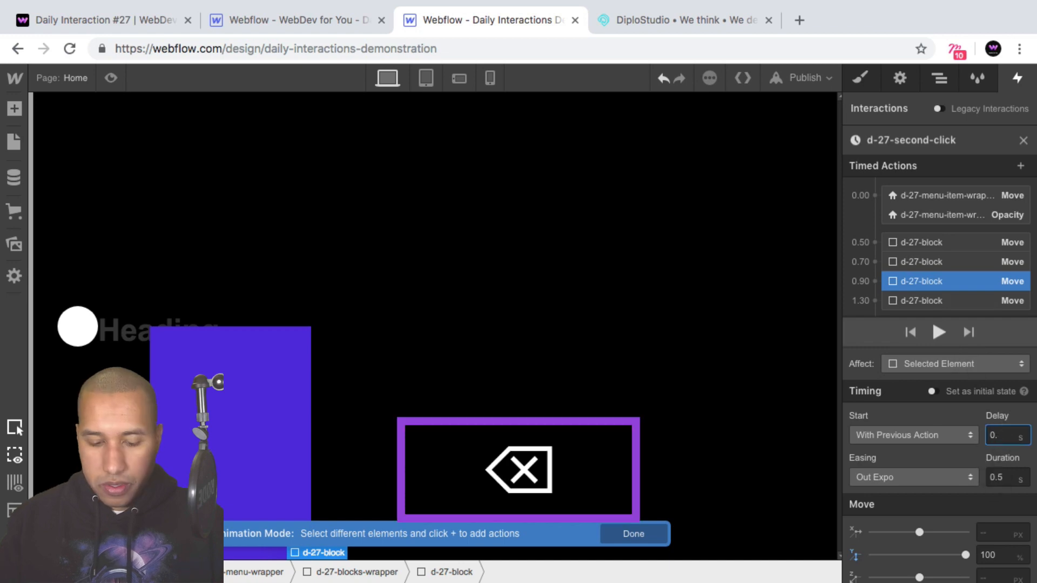
text(6)
key(Return)
Set the delay of the second d-27-block Move action to 0.4 s and the first to 0.2 s.
click(961, 262)
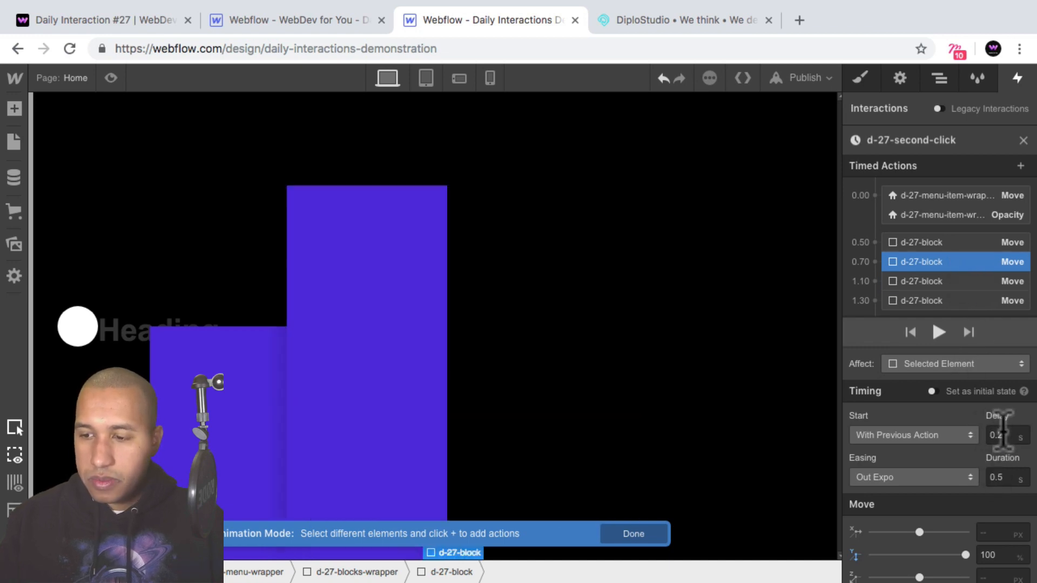
key(BackSpace)
text(4)
key(Return)
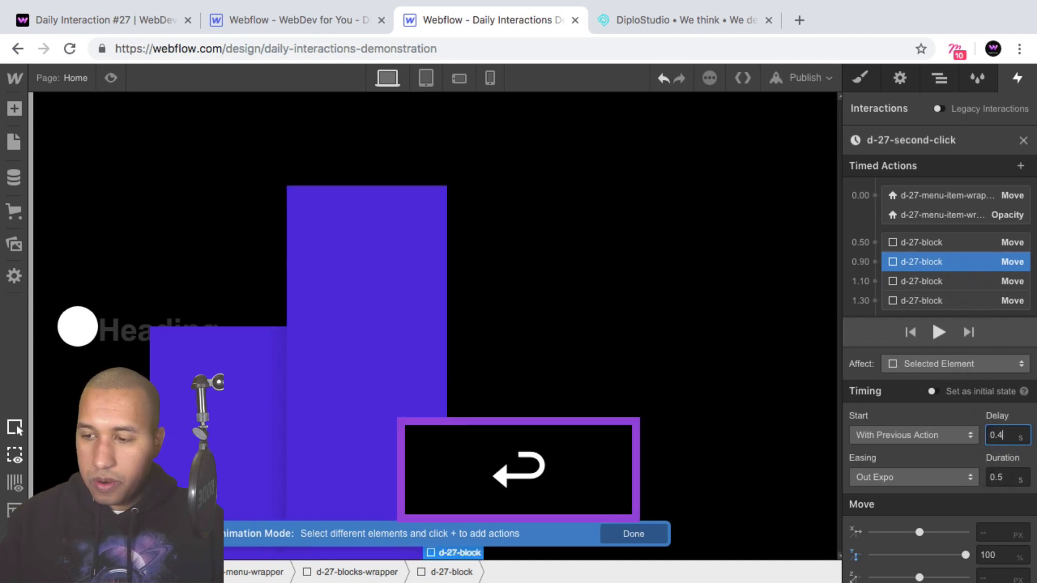
click(940, 242)
text(.2)
key(Return)
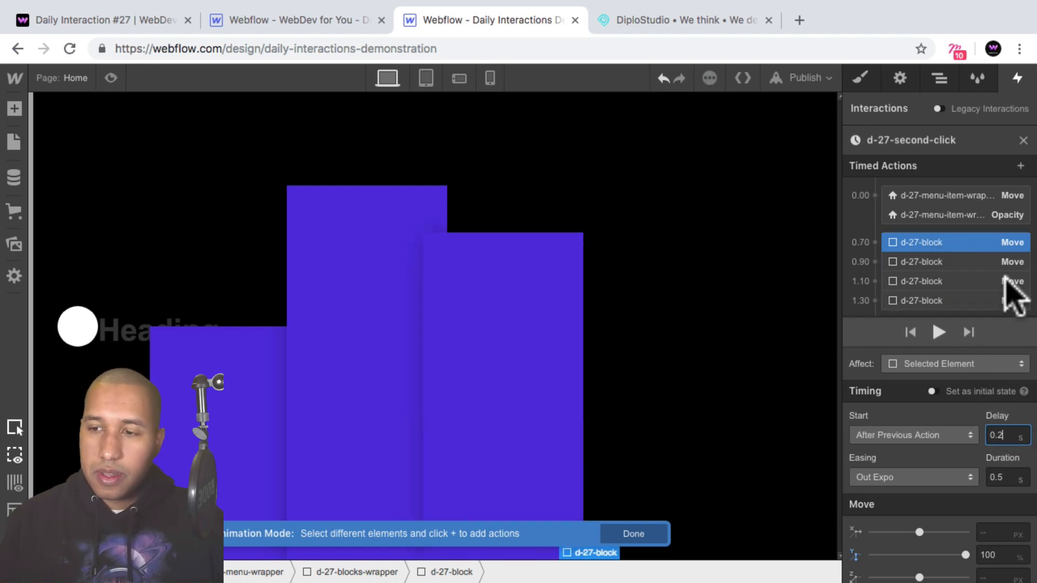
Change the background of the d-27-menu-overlay BG Color action to transparent.
scroll(996, 272, down, 3)
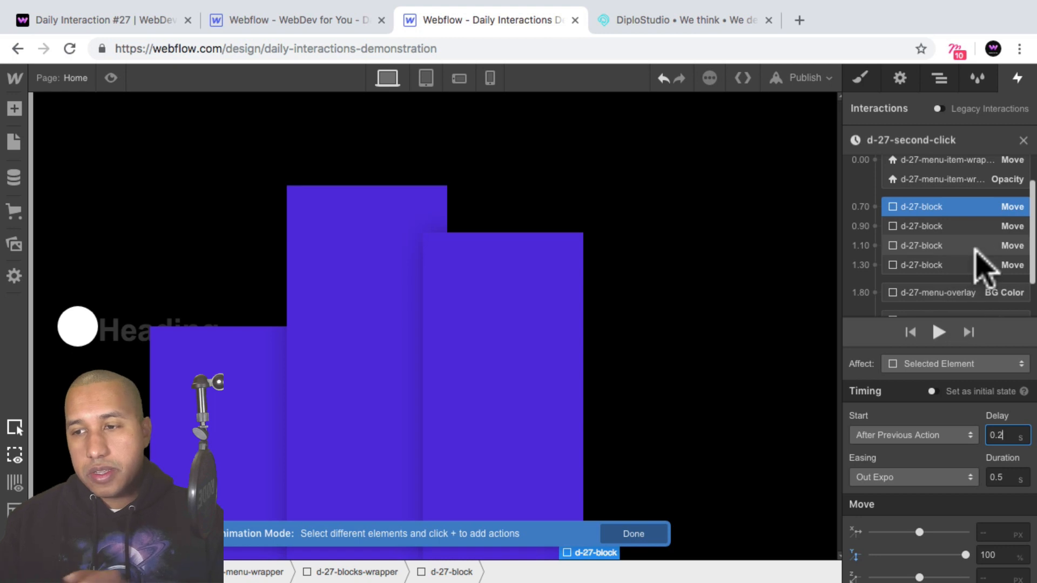
click(958, 261)
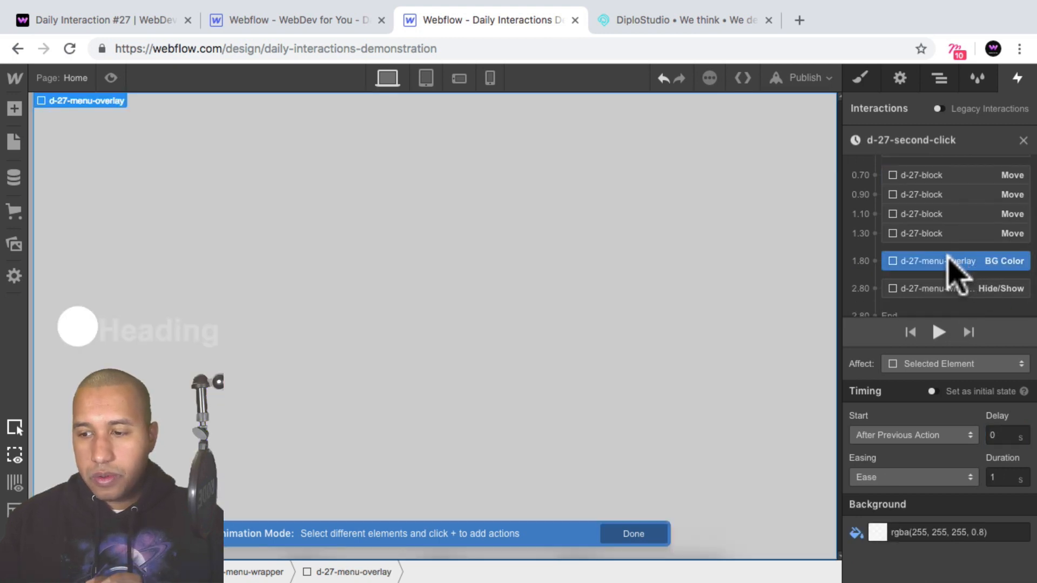
click(877, 532)
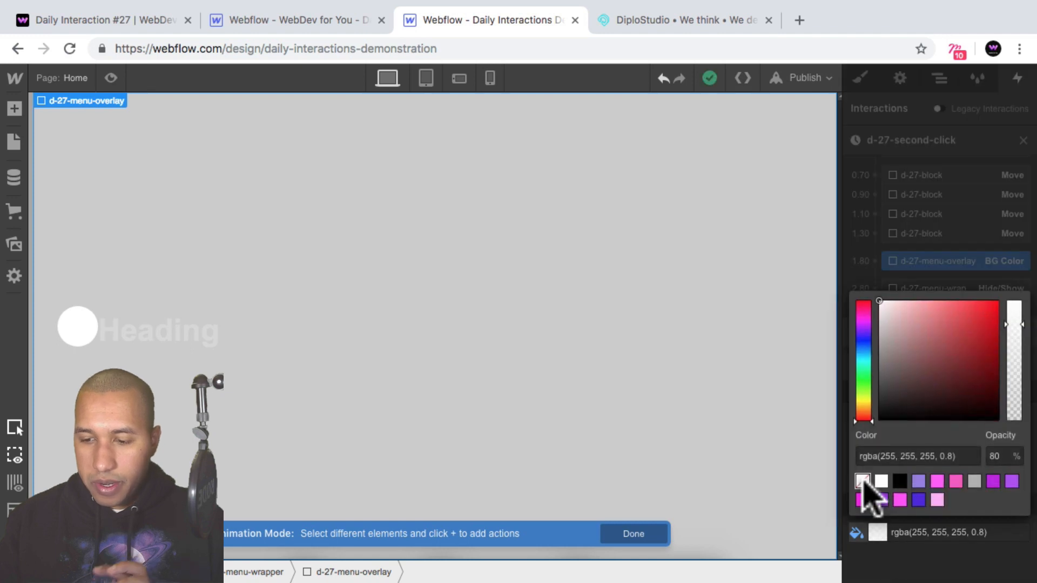
click(863, 481)
click(921, 564)
Regroup the four d-27-block Move actions with the d-27-menu-item-wrapper actions so they all start together at 0 s.
click(948, 288)
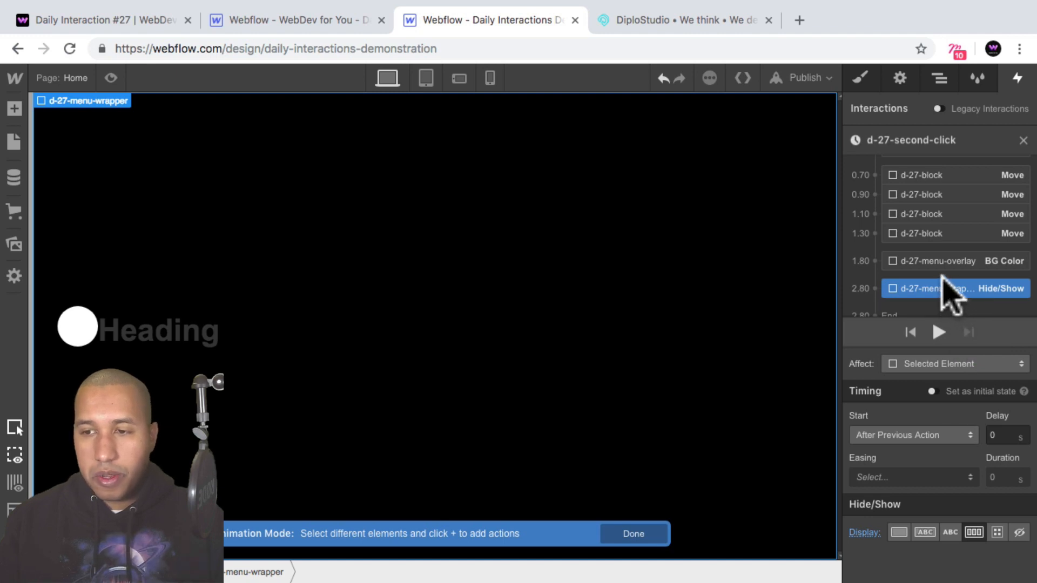
drag(947, 292, 939, 273)
scroll(940, 276, up, 3)
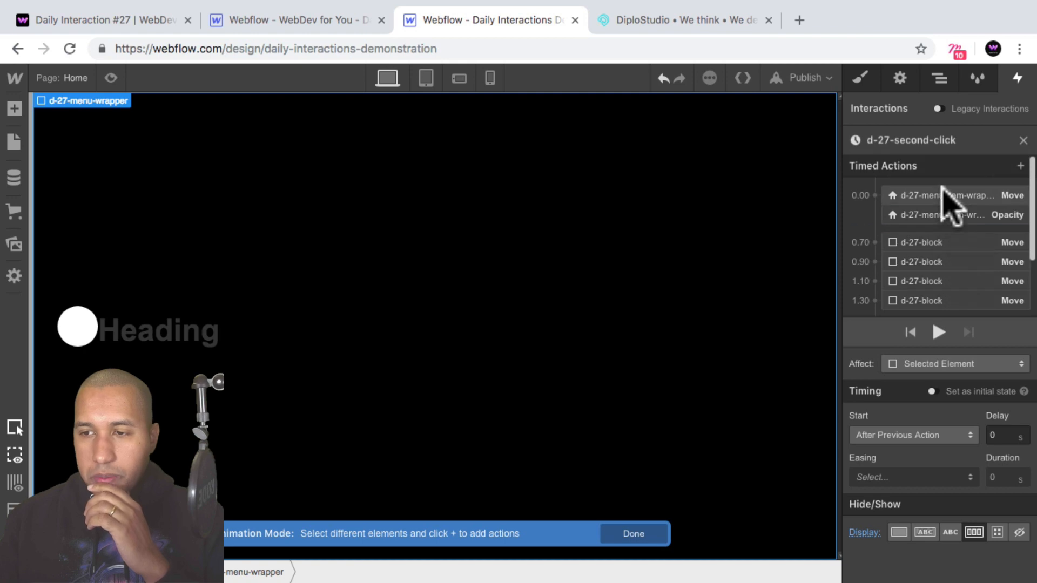
click(940, 196)
click(940, 209)
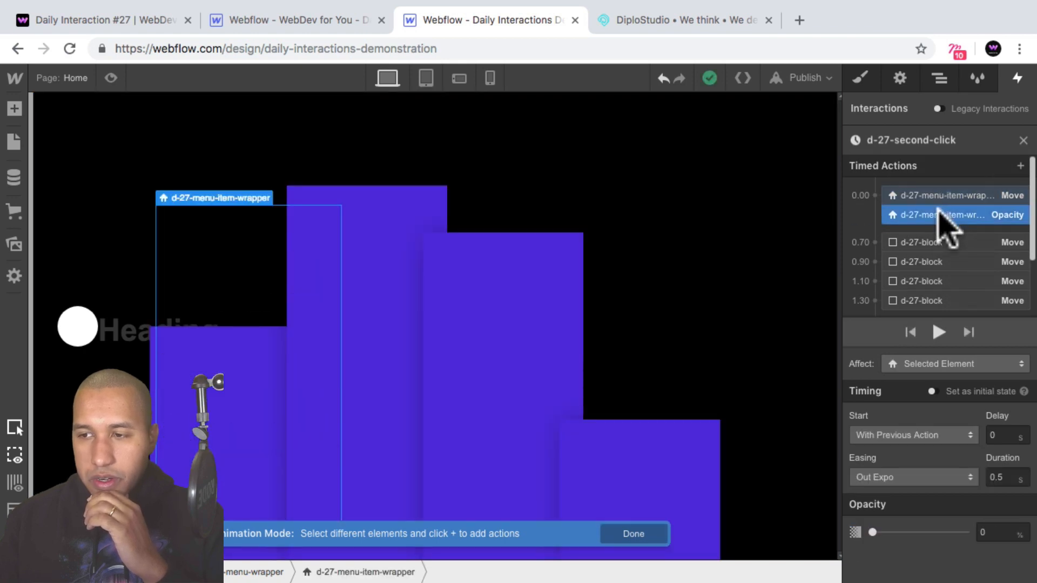
click(938, 200)
click(929, 237)
drag(929, 236, 932, 269)
click(925, 278)
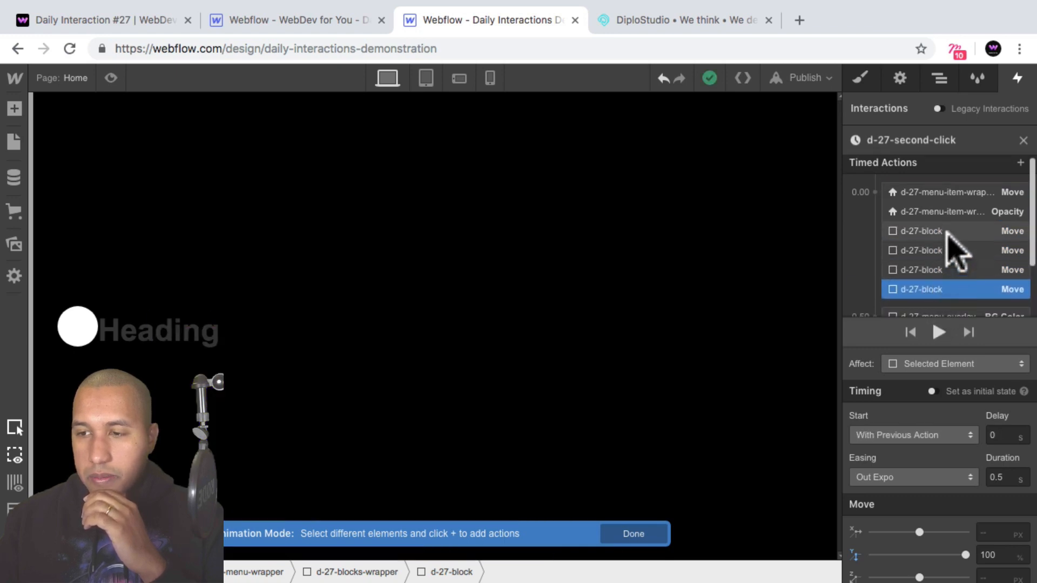
Give the regrouped fourth d-27-block Move action a 0.8 s delay and the third a 0.6 s delay.
click(944, 231)
click(942, 289)
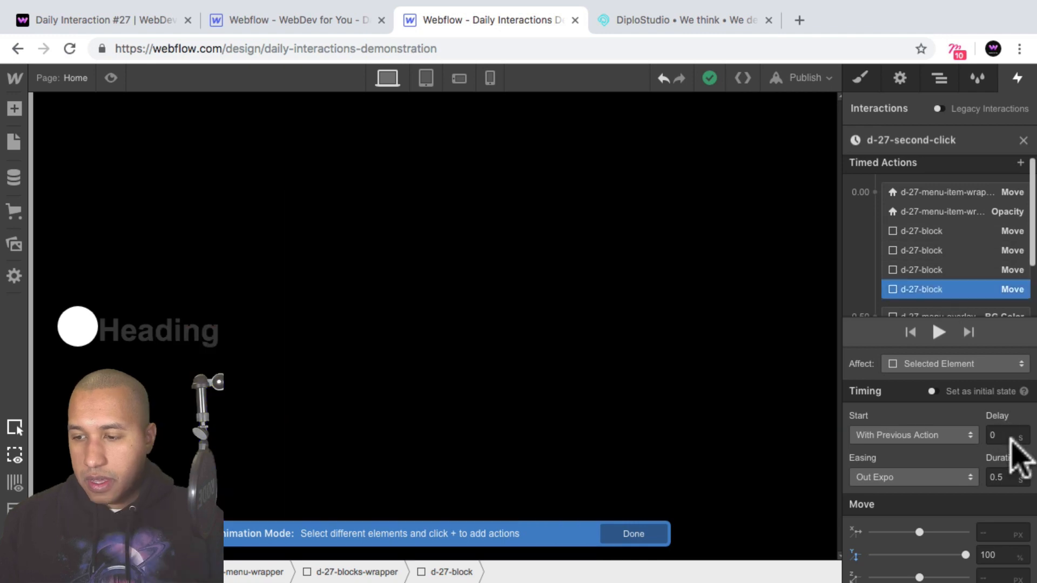
click(999, 435)
text(.8)
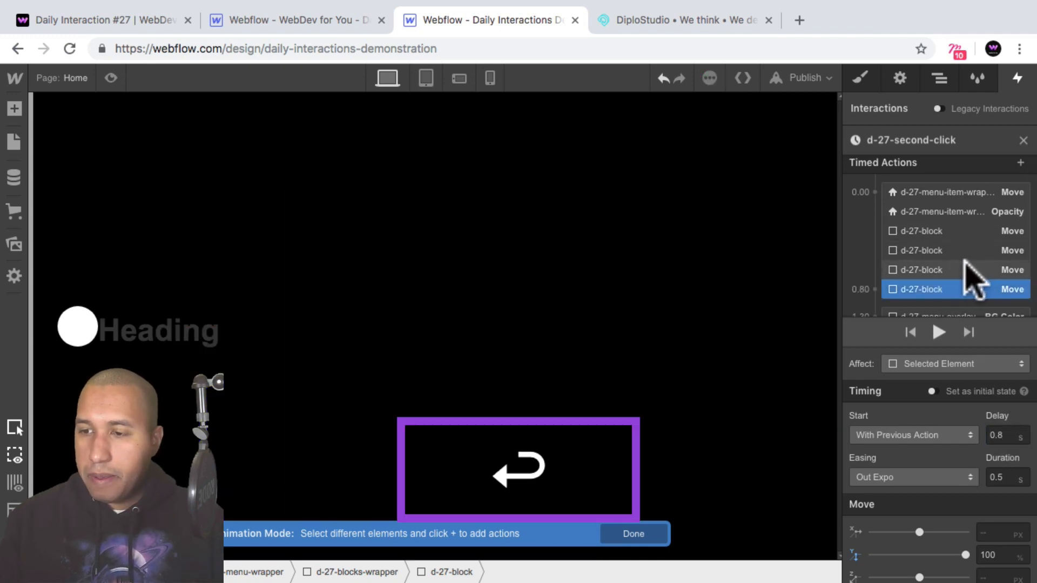
click(967, 270)
click(999, 435)
text(.)
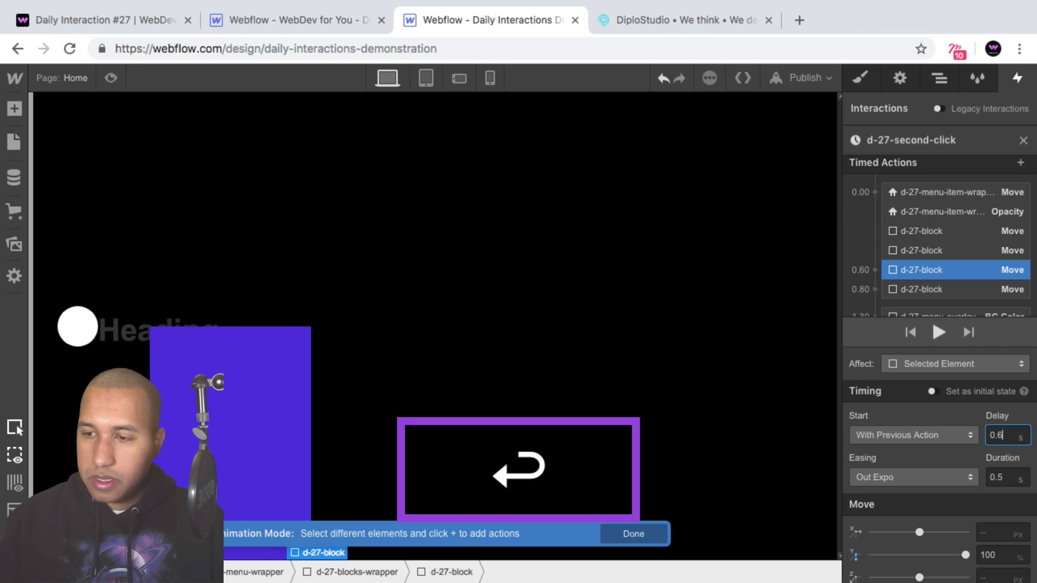
text(6)
Give the regrouped second d-27-block Move action a 0.4 s delay and the first a 0.2 s delay.
click(955, 252)
text(.4)
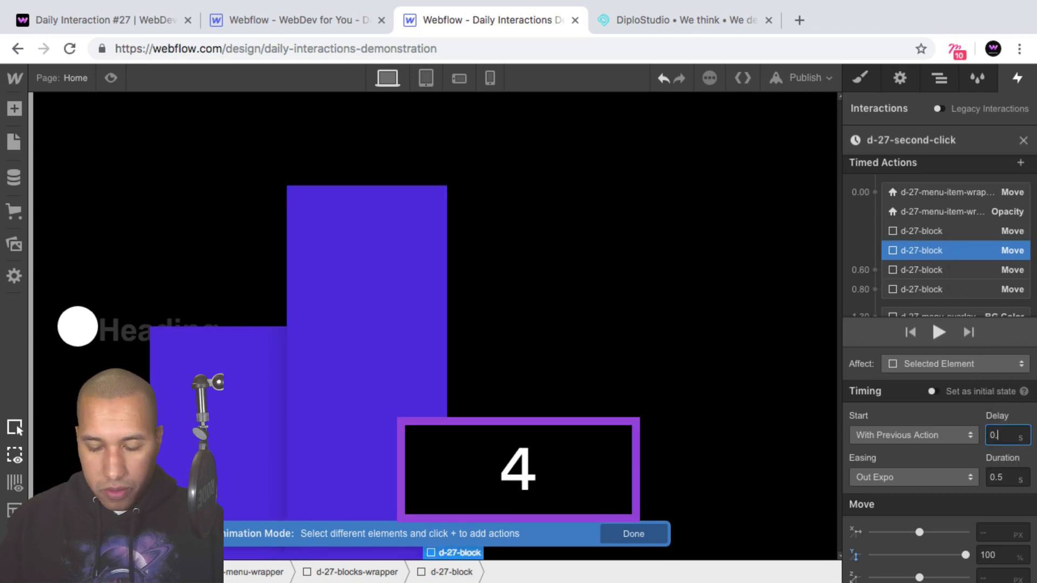
key(Return)
click(950, 231)
click(999, 435)
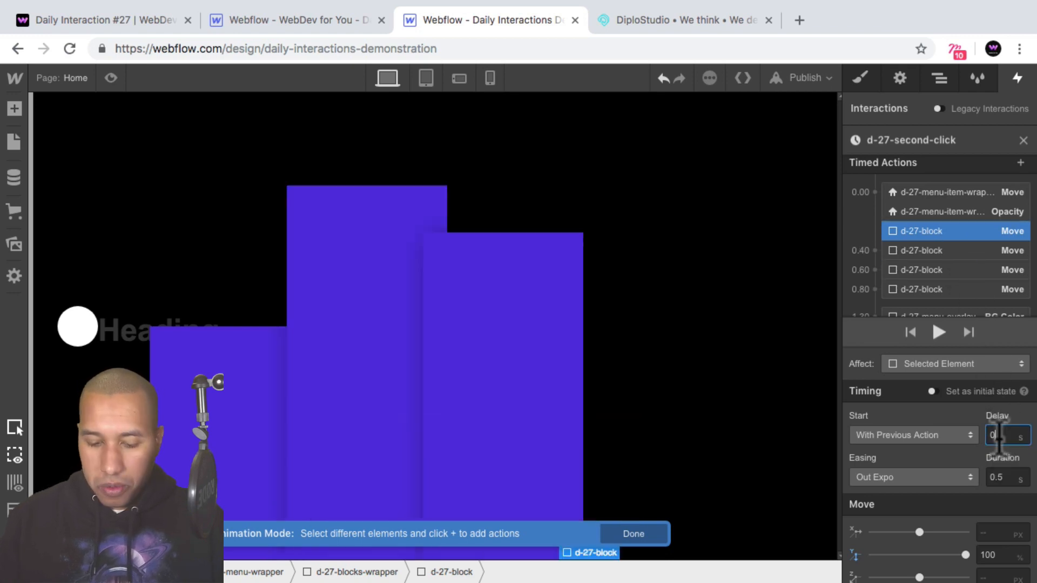
text(.2)
key(Return)
Reposition the d-27-menu-overlay BG Color action to run together with the last d-27-block Move action.
scroll(947, 270, down, 1)
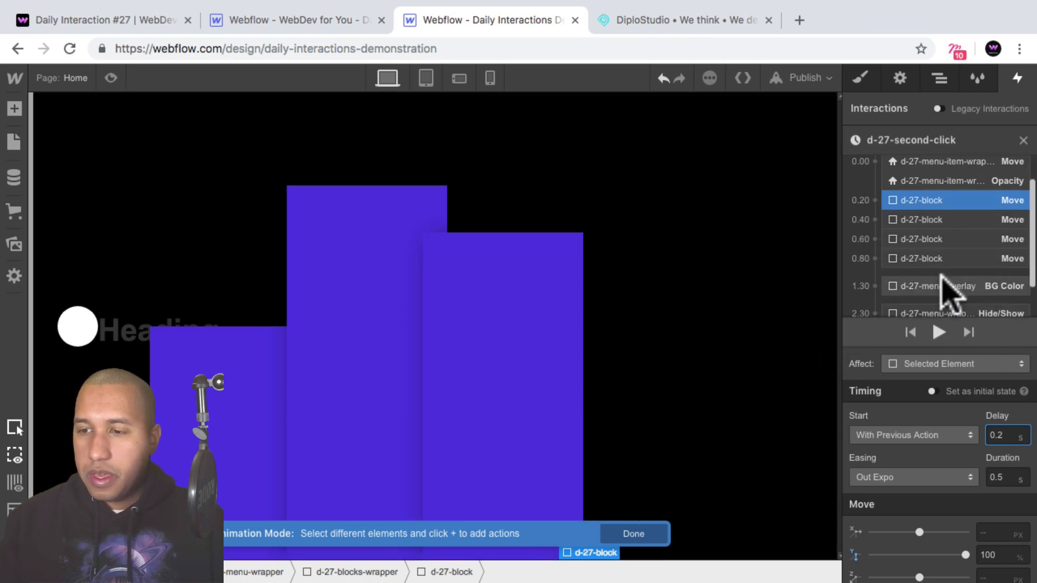
drag(936, 287, 940, 260)
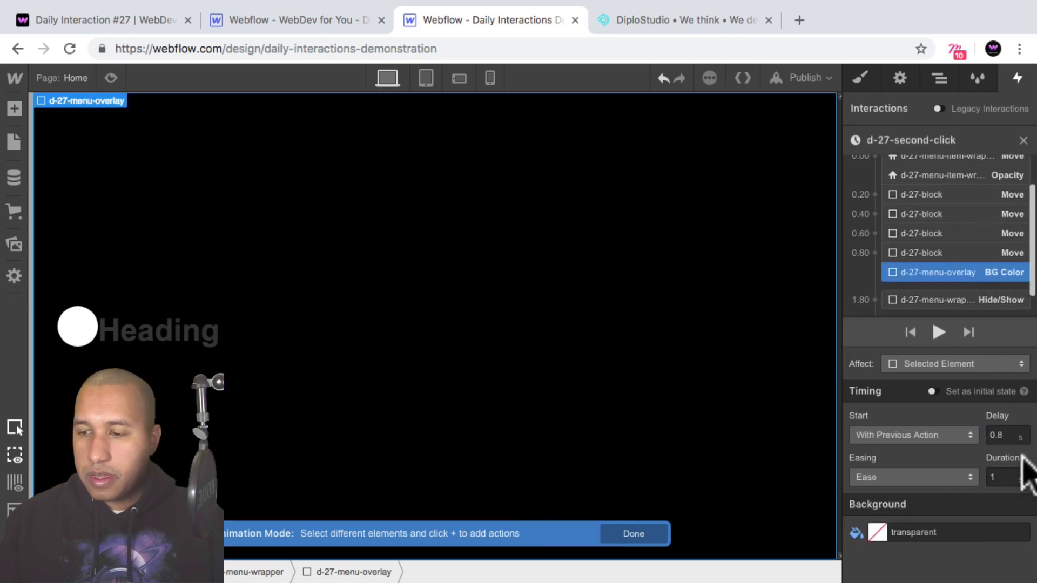
scroll(934, 254, down, 1)
scroll(934, 265, up, 3)
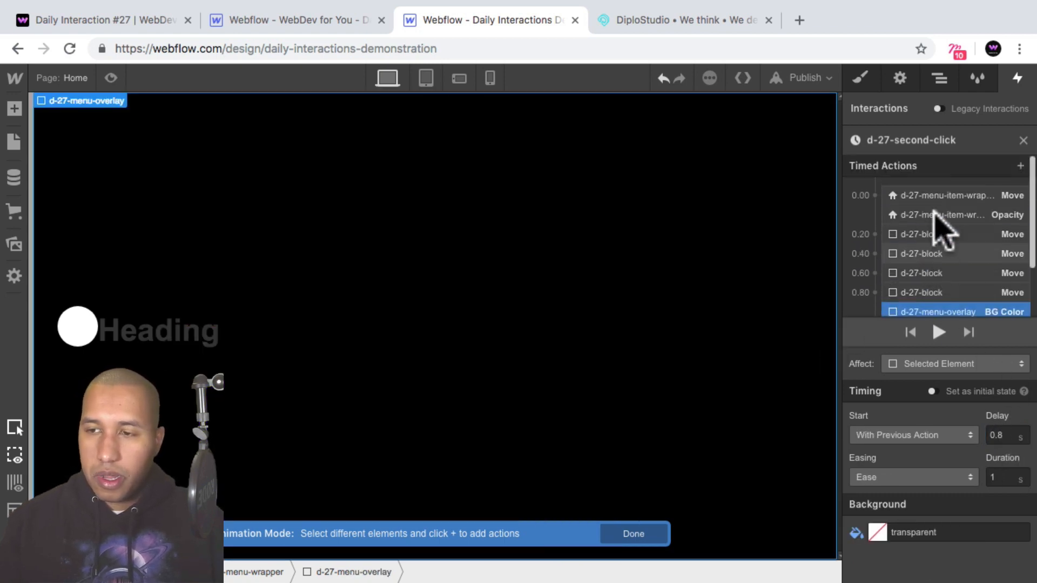
scroll(939, 206, down, 2)
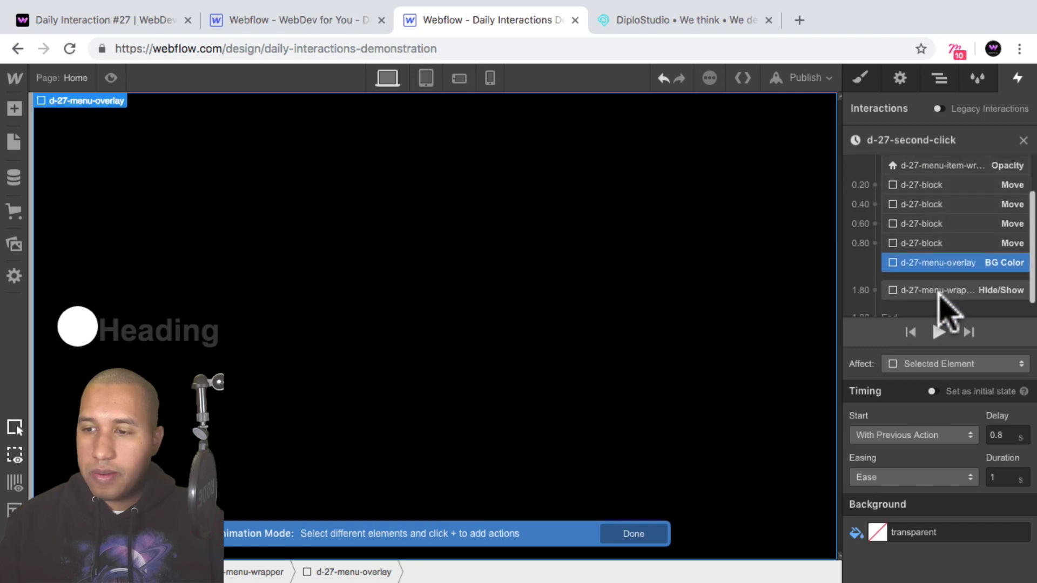
Review the timing and settings of each d-27-second-click action, from the menu item wrapper through the blocks to the overlay.
click(956, 292)
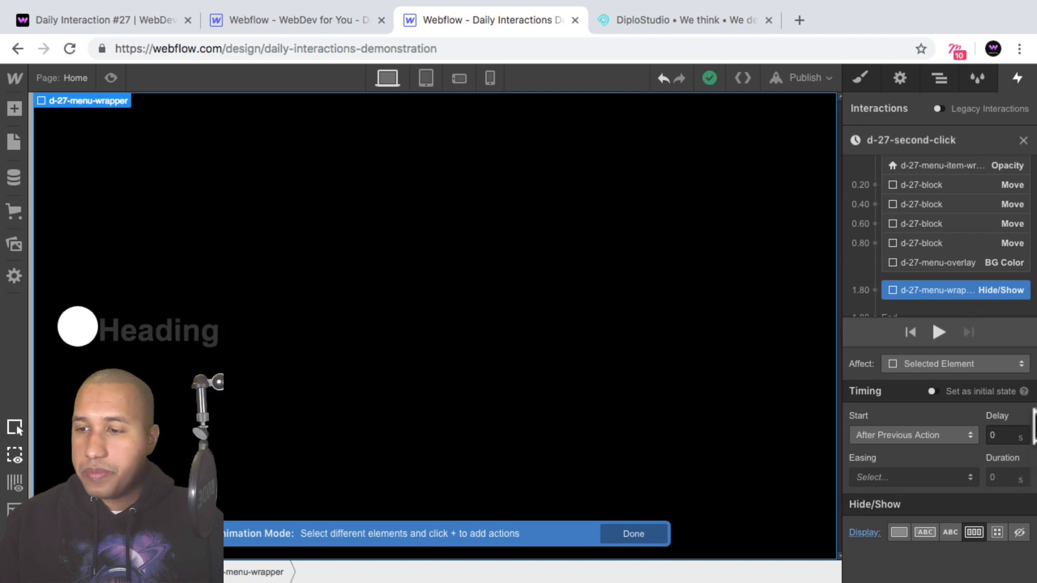
scroll(983, 300, up, 2)
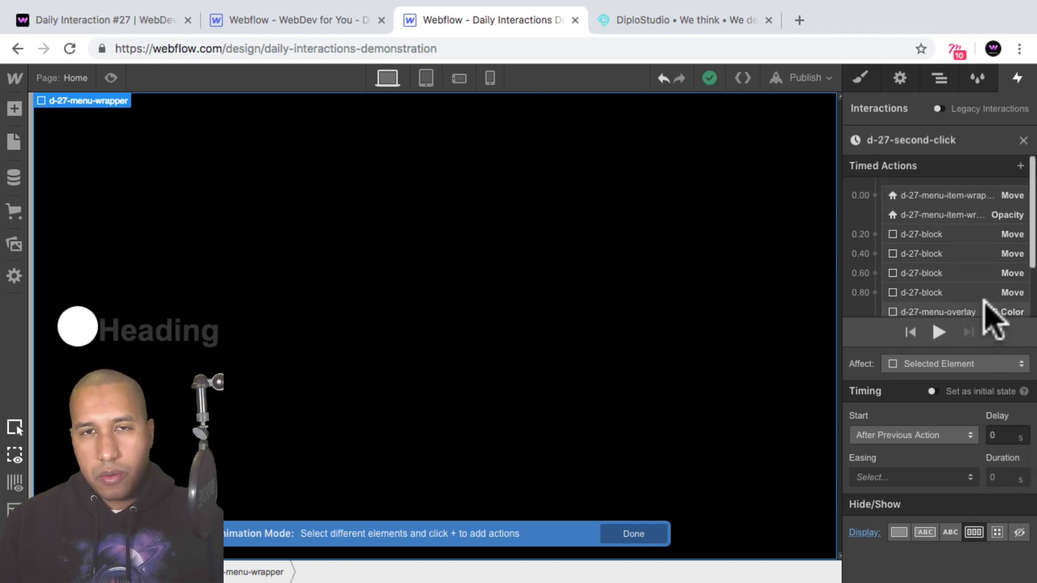
click(965, 201)
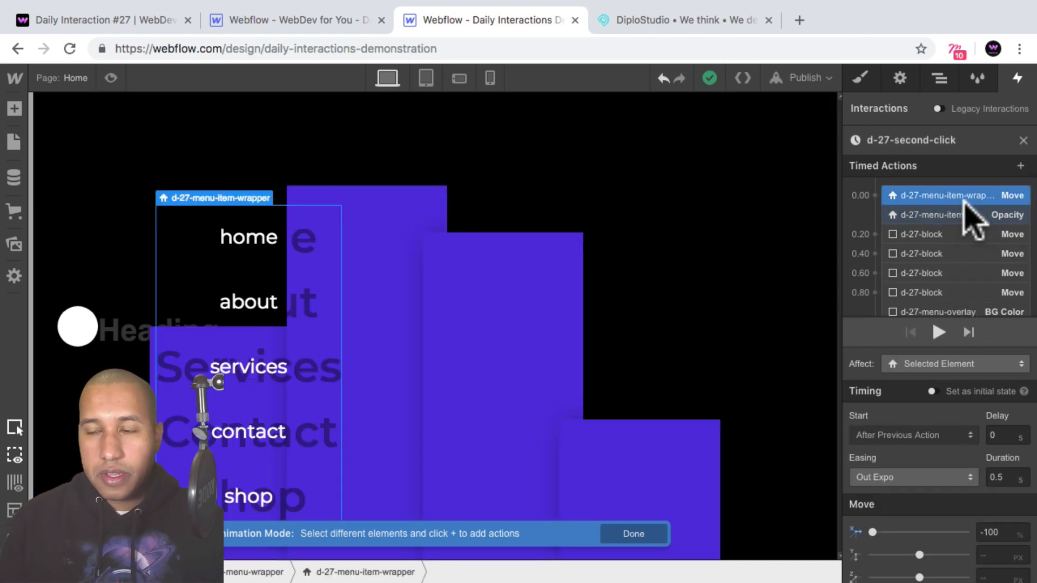
click(949, 235)
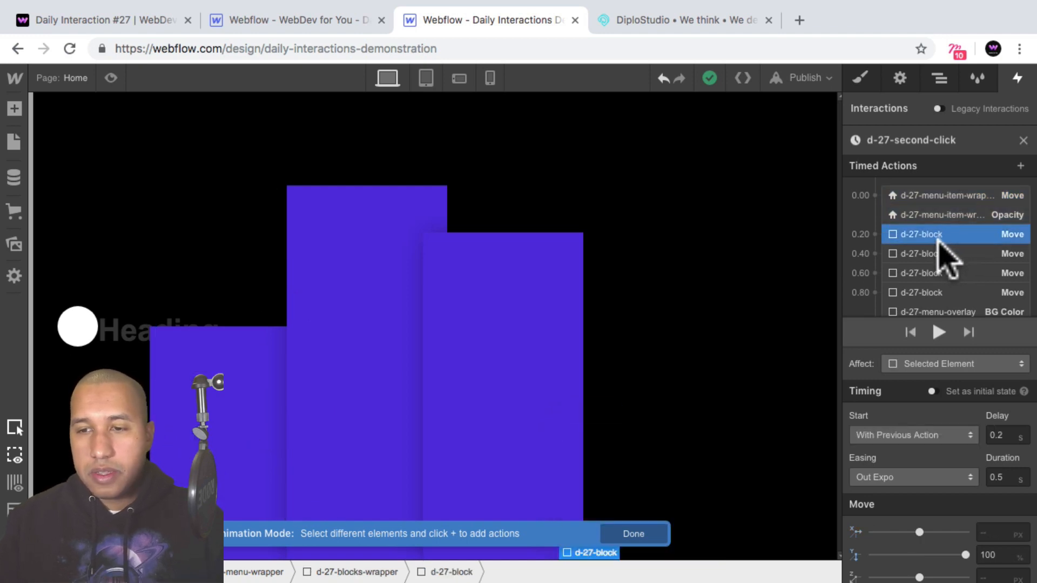
click(942, 253)
click(941, 273)
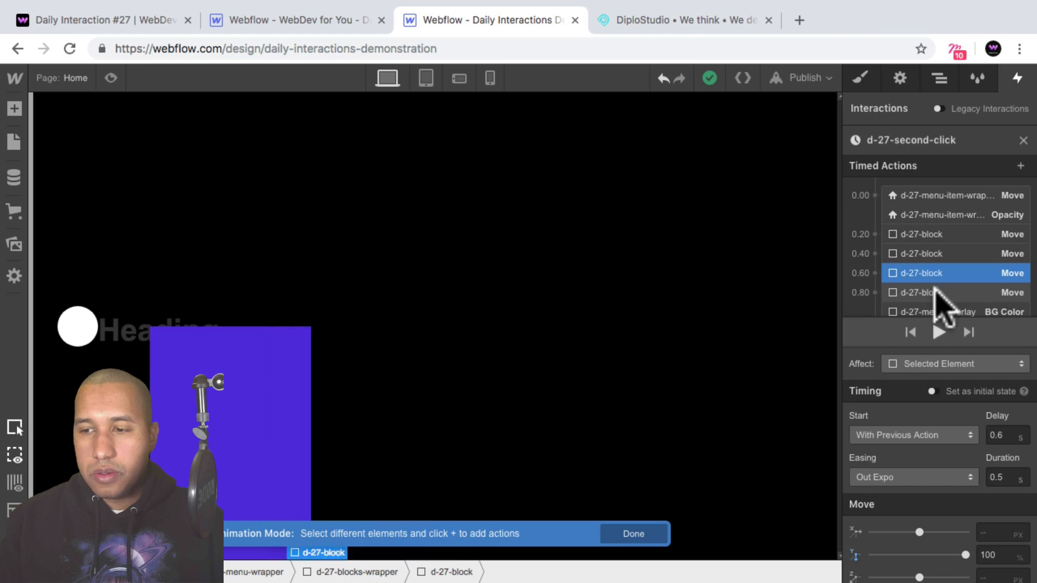
click(939, 293)
scroll(942, 296, down, 2)
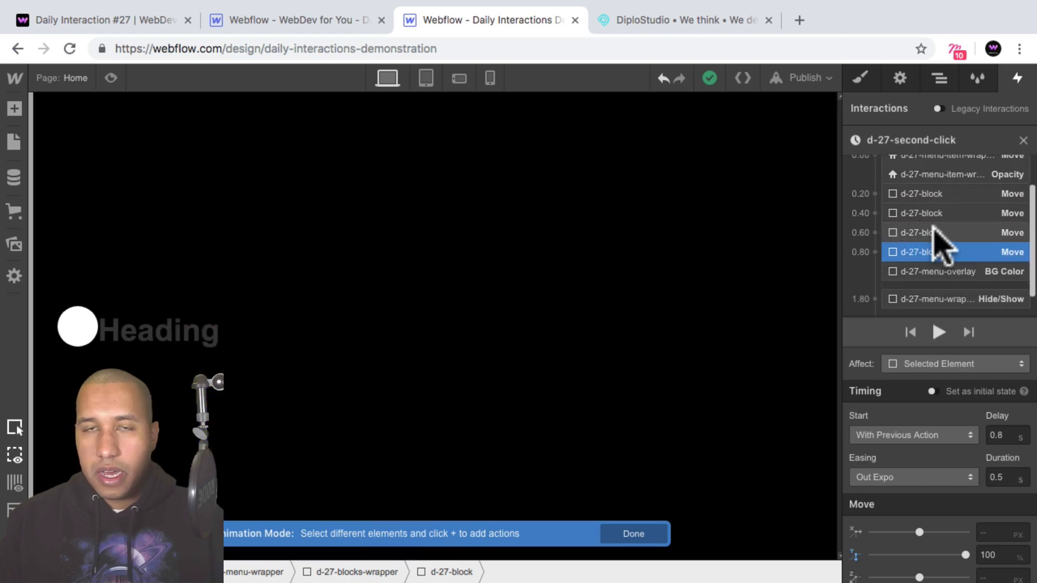
click(948, 274)
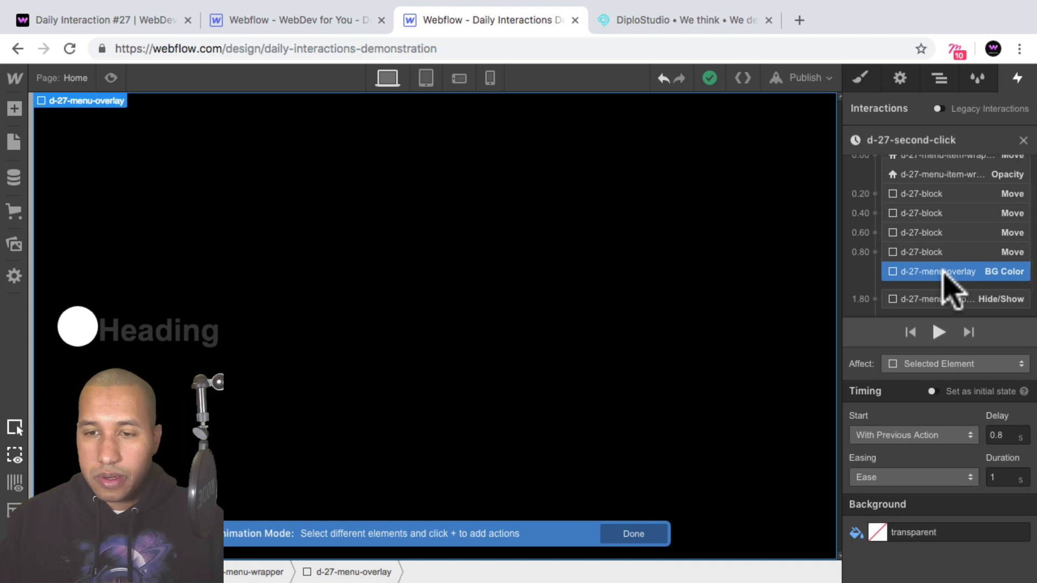
Set the display of the final d-27-menu-wrapper Hide/Show action to none.
scroll(943, 276, down, 1)
click(942, 279)
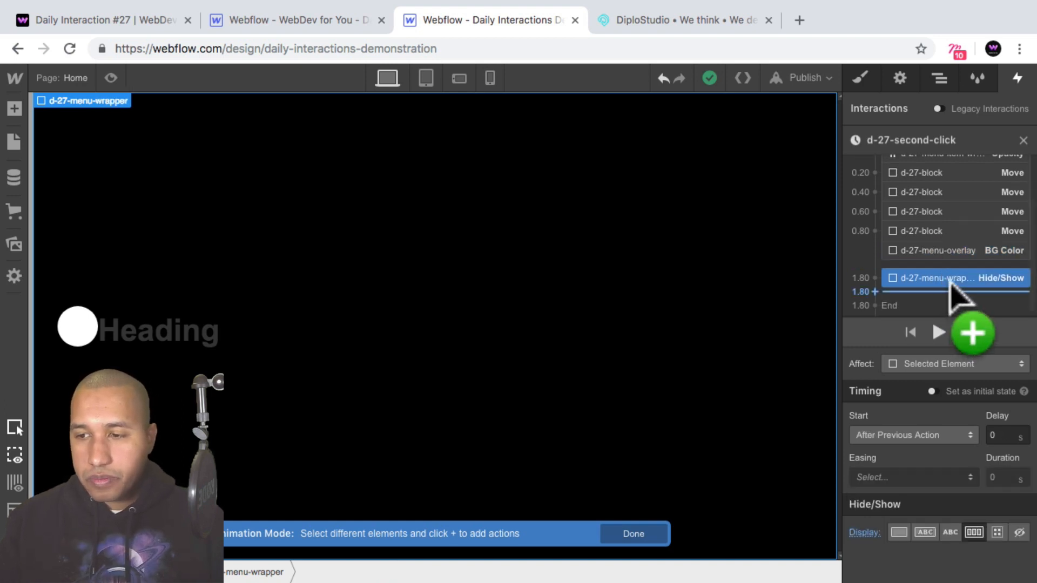
click(1020, 533)
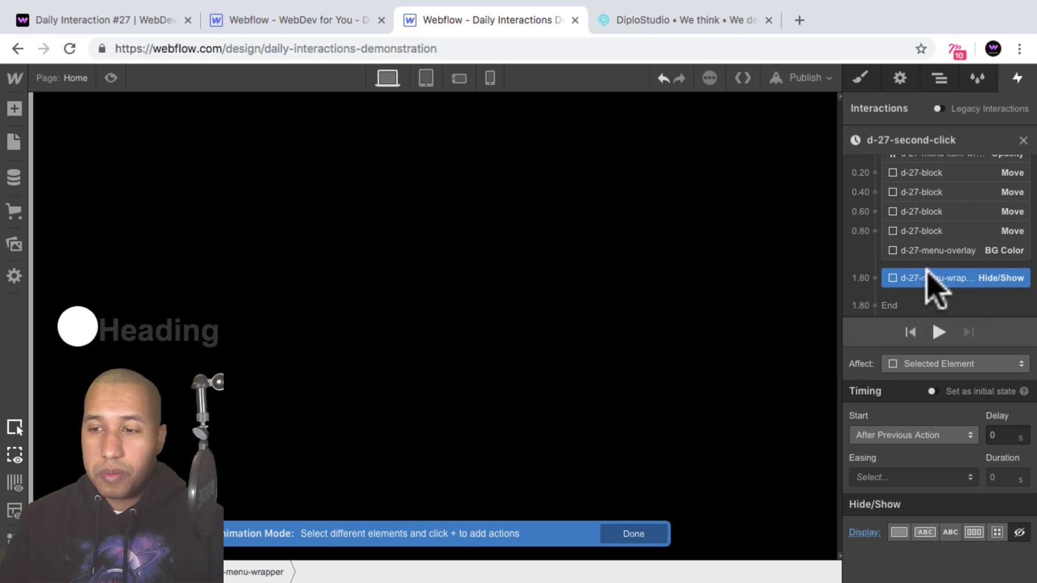
scroll(934, 292, up, 2)
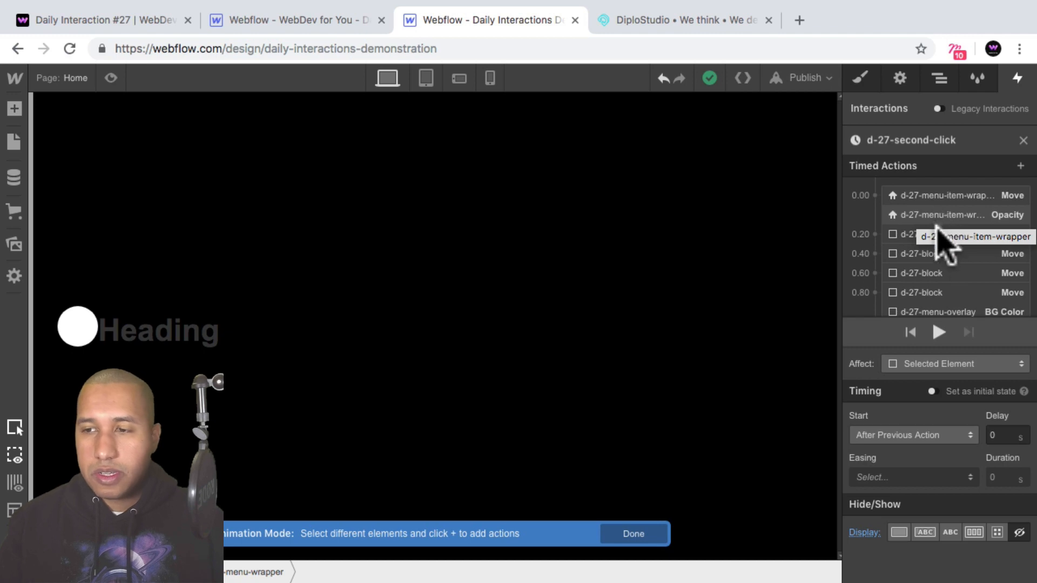
scroll(945, 243, down, 3)
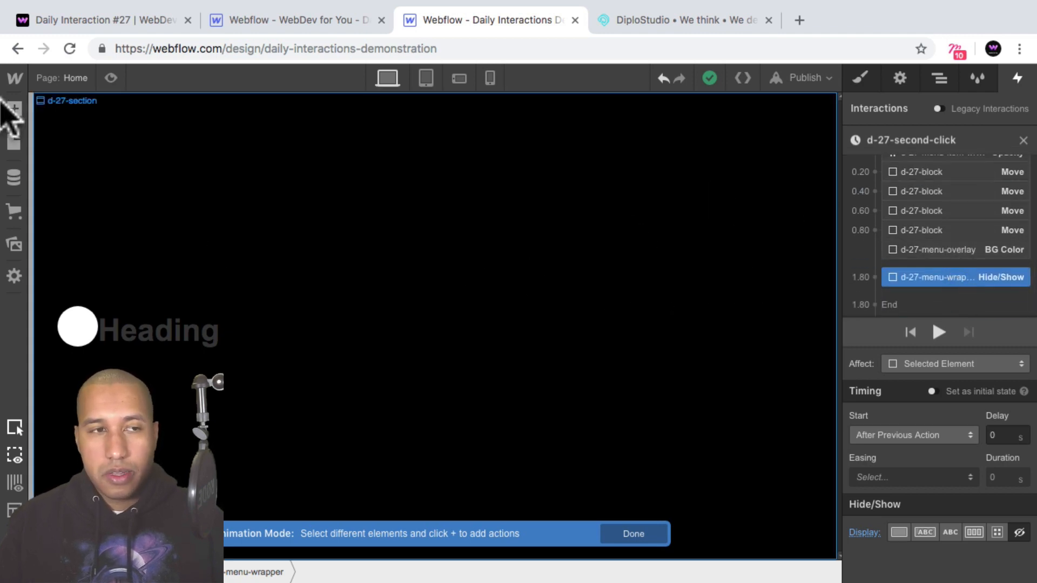
Preview the page and trigger the menu's opening animation from the white circle, then return to editing.
click(111, 78)
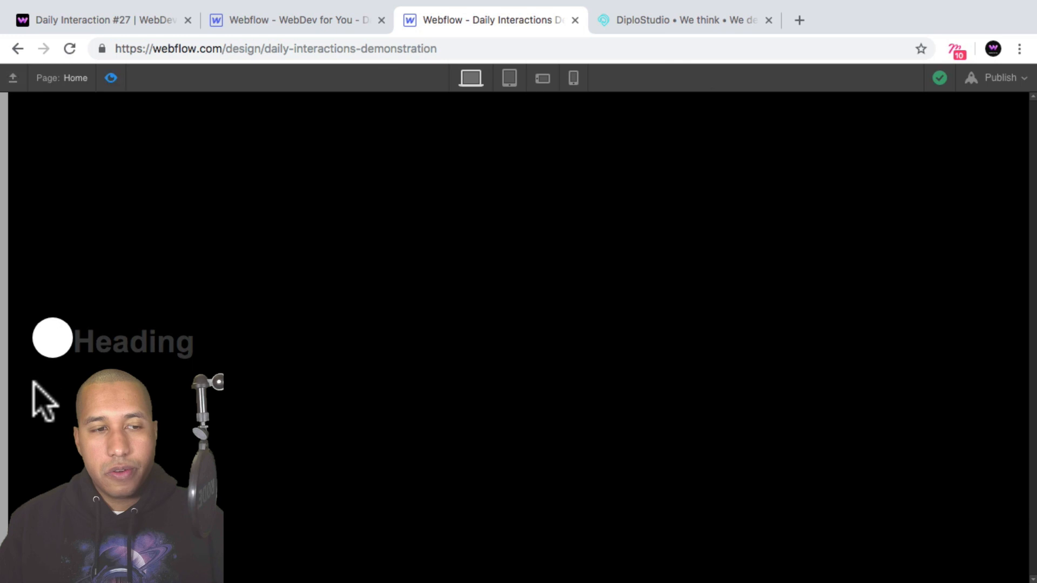
click(56, 339)
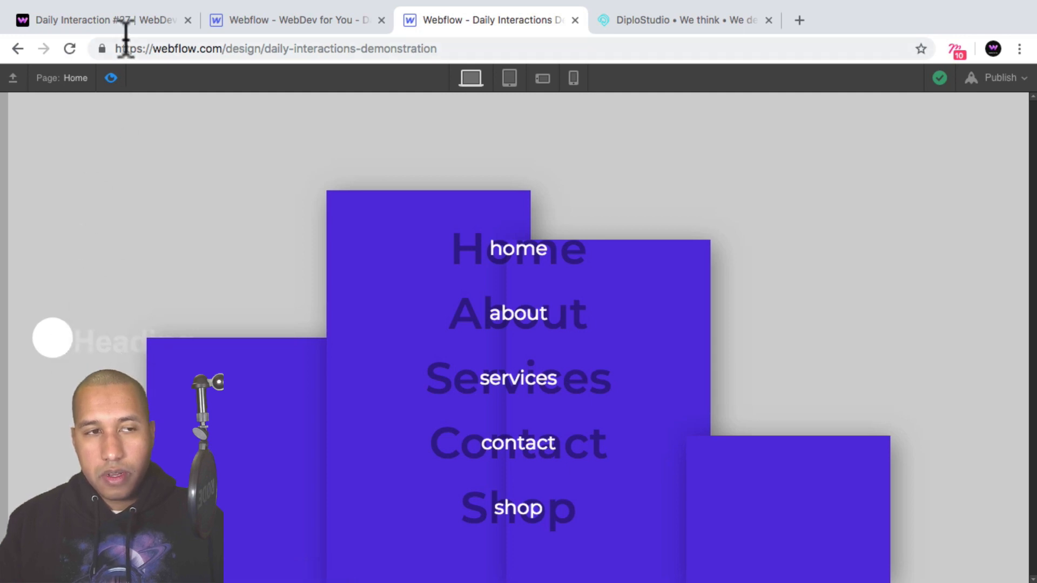
click(111, 78)
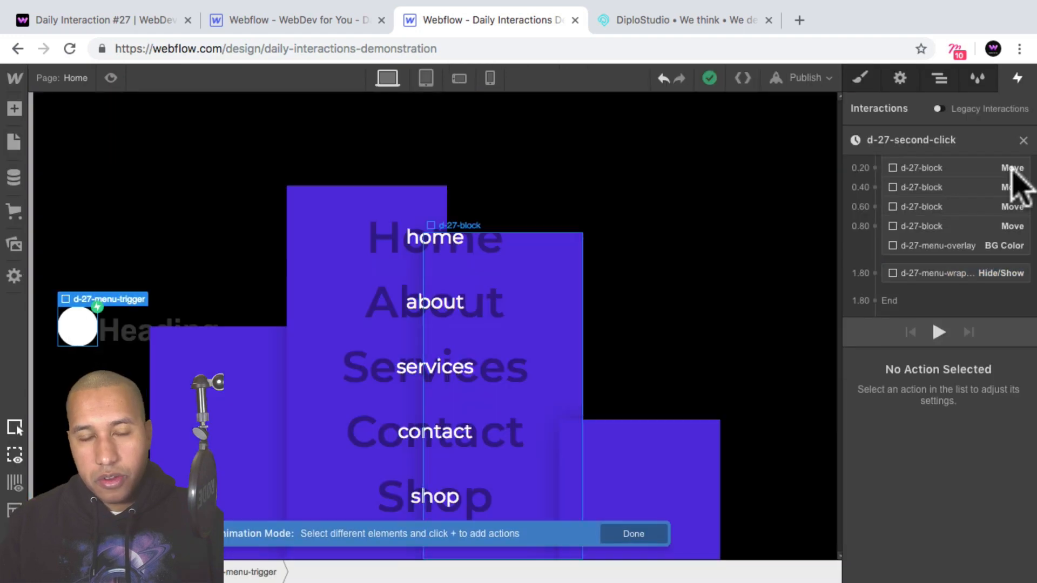
Set the d-27-menu-trigger's position to relative with a z-index of 99.
click(939, 79)
click(861, 80)
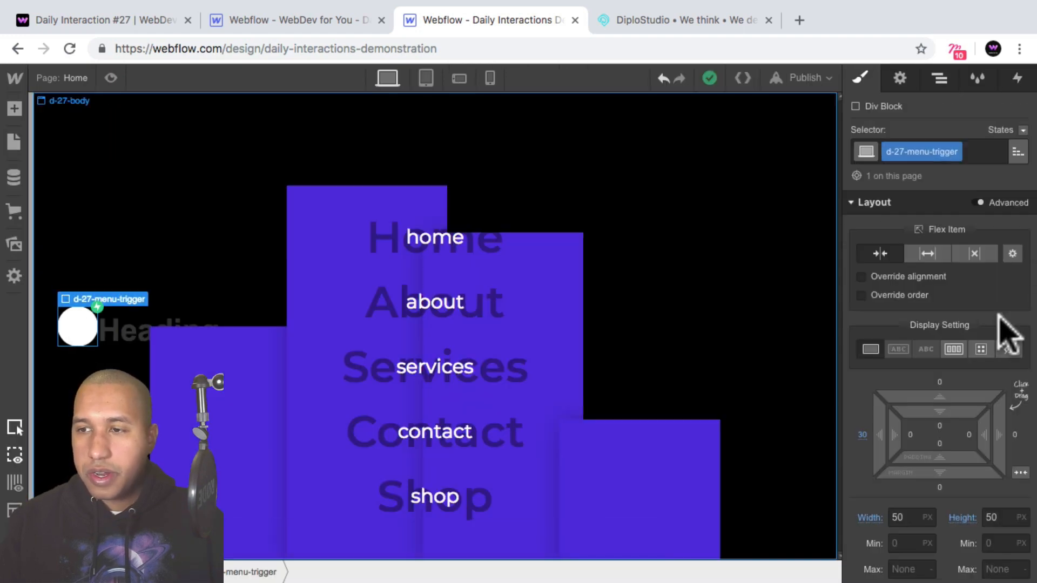
scroll(1010, 351, down, 5)
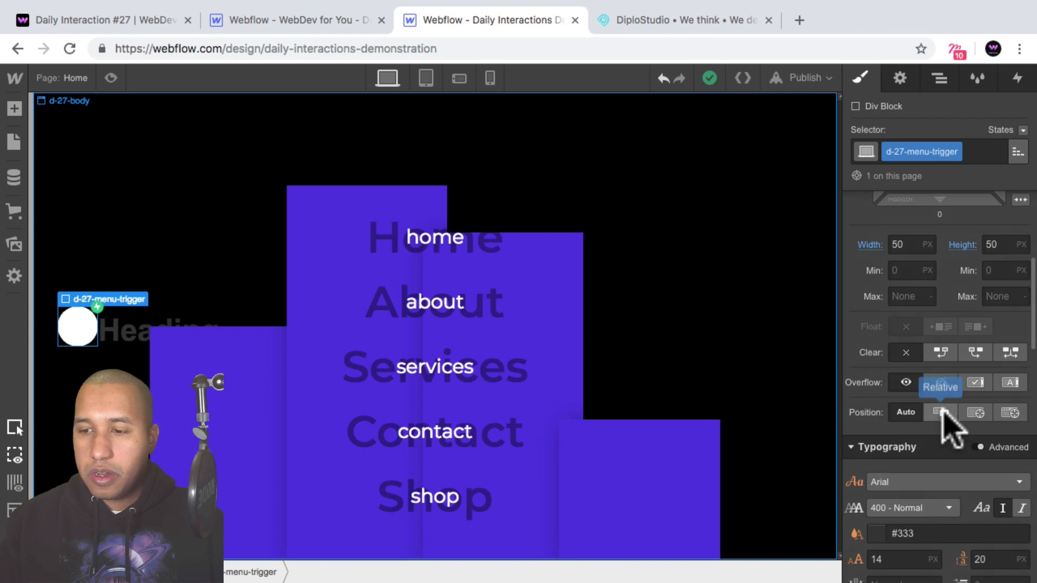
click(940, 412)
scroll(972, 465, down, 2)
click(980, 513)
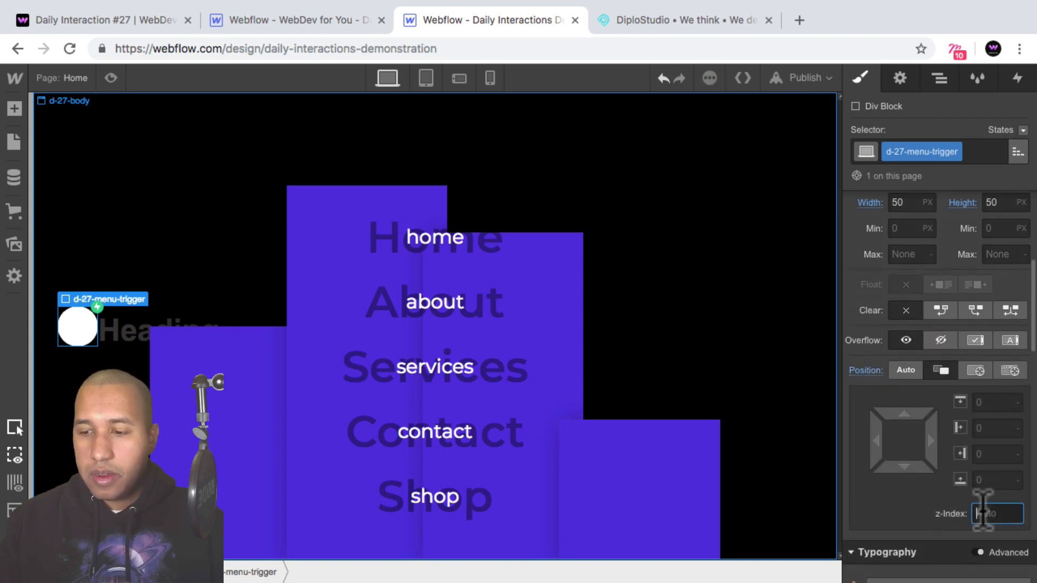
text(99)
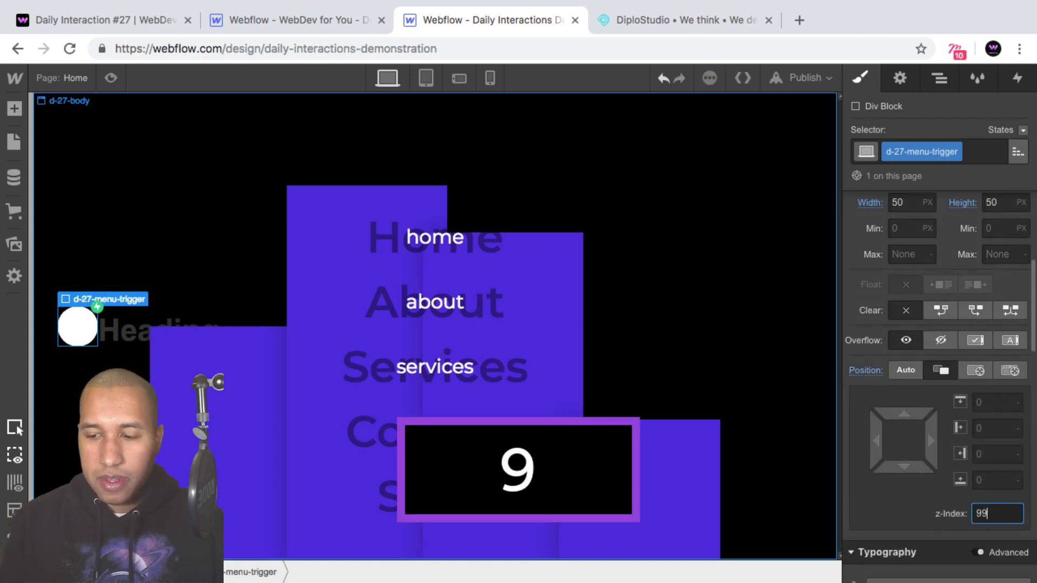
key(Return)
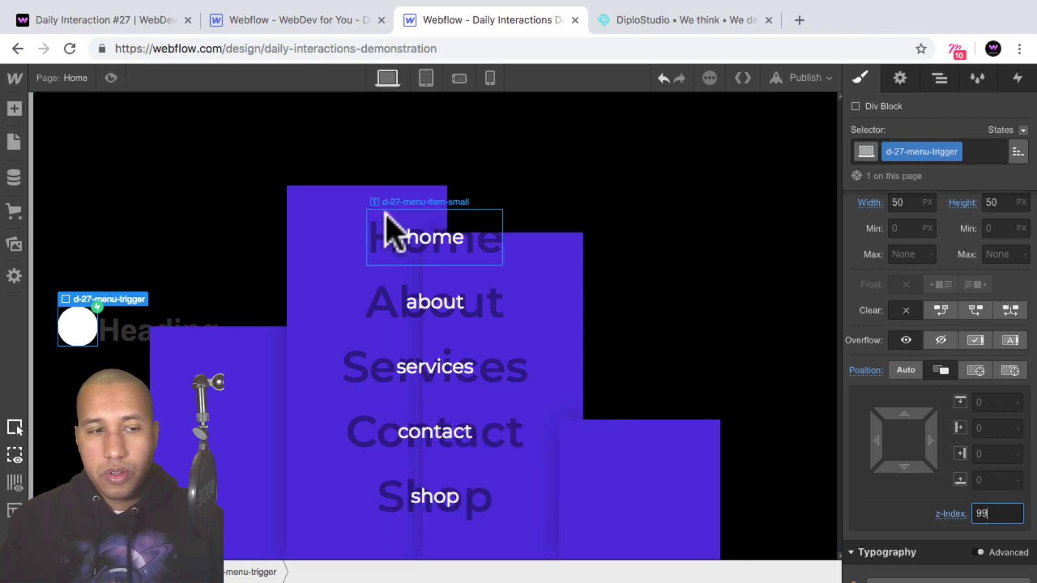
Change the d-27-menu-trigger's background color to the saved Blue swatch, #4d16dd.
scroll(1024, 356, down, 10)
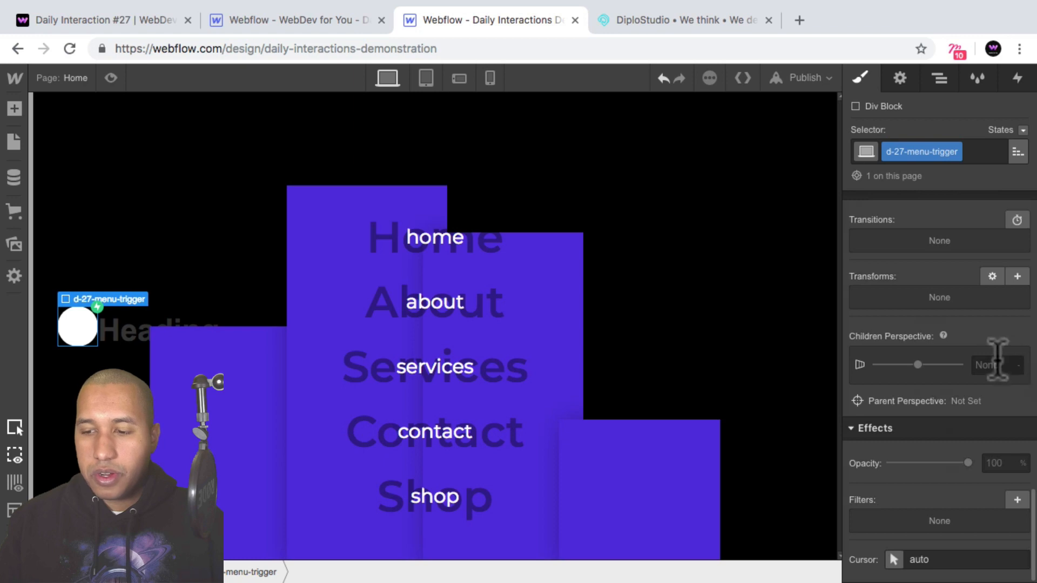
scroll(972, 427, up, 8)
click(876, 235)
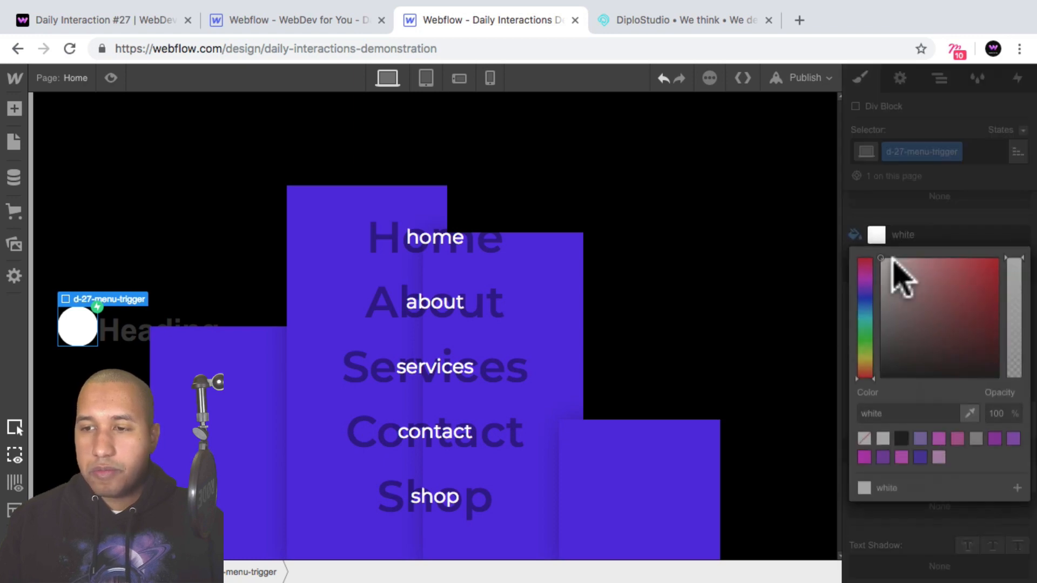
click(921, 461)
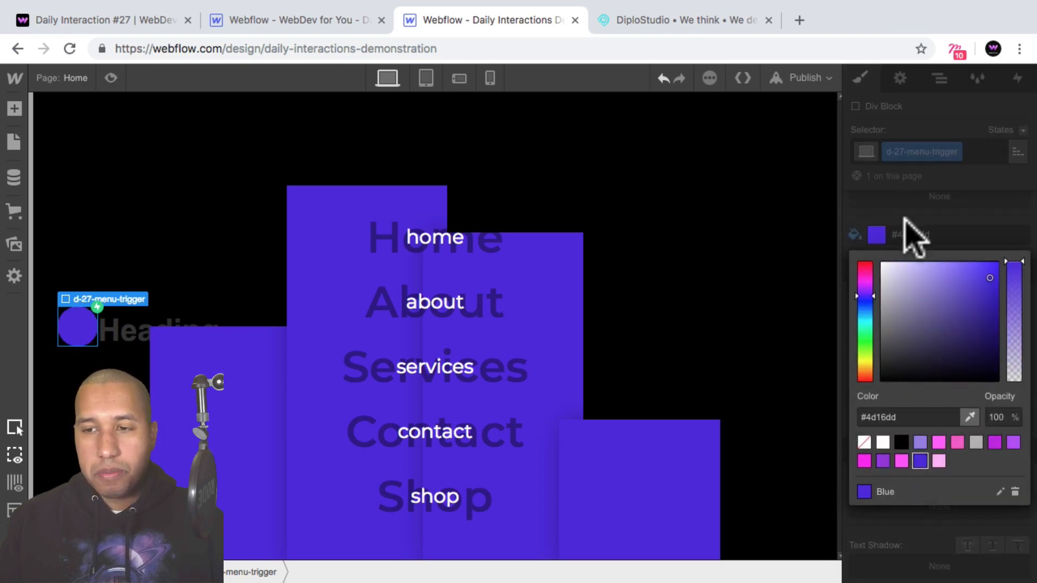
click(913, 235)
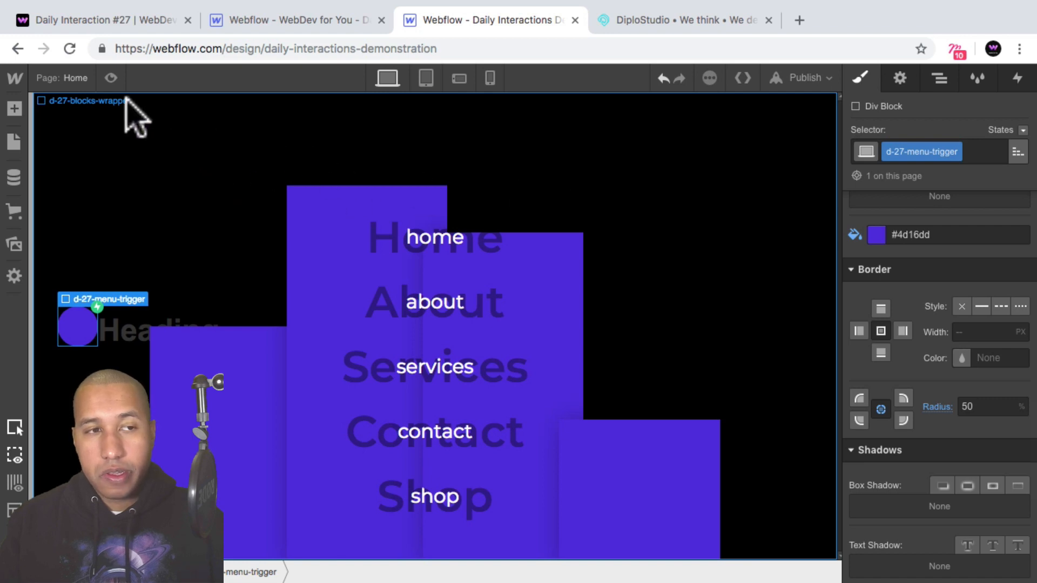
Preview the page and toggle the menu open and closed twice with the trigger circle.
click(109, 78)
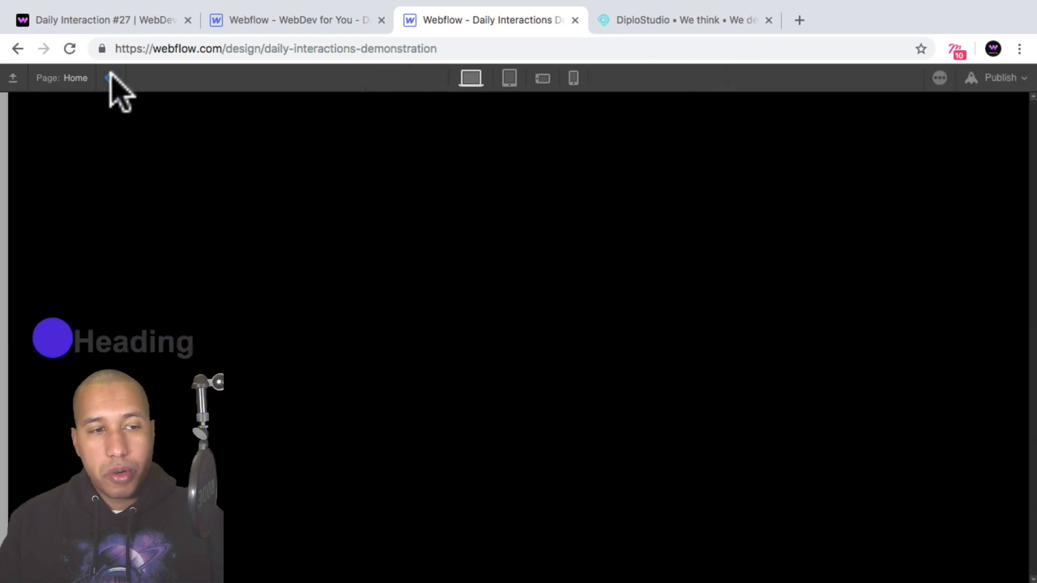
click(57, 337)
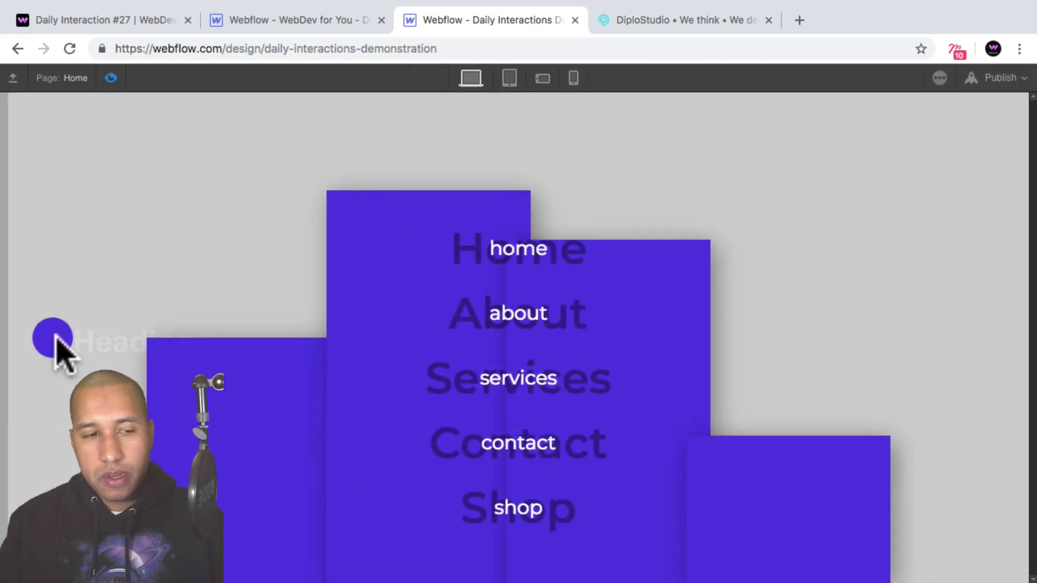
click(57, 338)
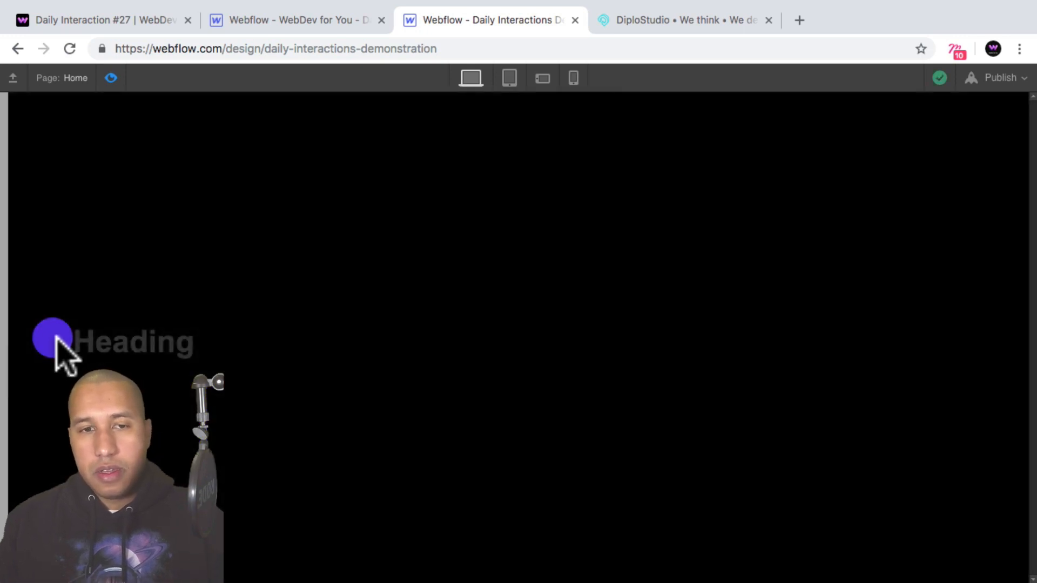
click(56, 338)
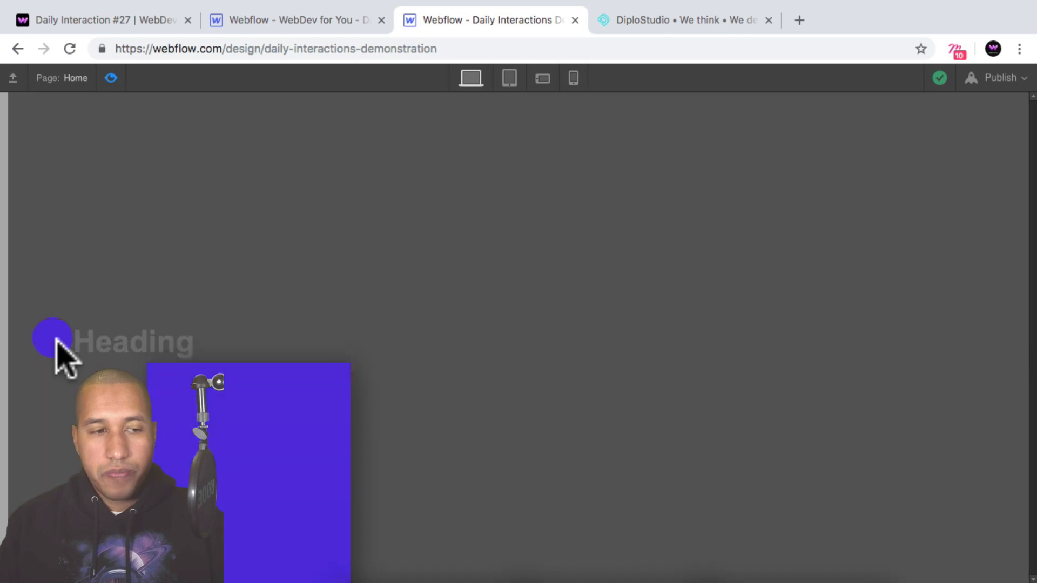
click(56, 339)
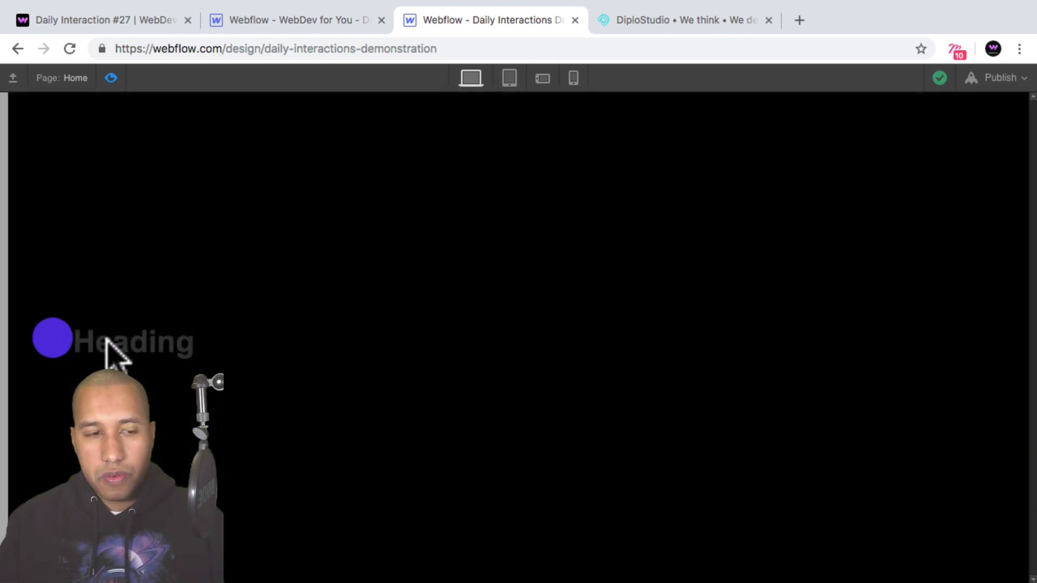
Check in the preview whether the Heading text can be selected after the menu closes, repeating the menu toggle, then return to editing.
drag(74, 340, 198, 340)
double_click(197, 339)
click(99, 335)
click(52, 334)
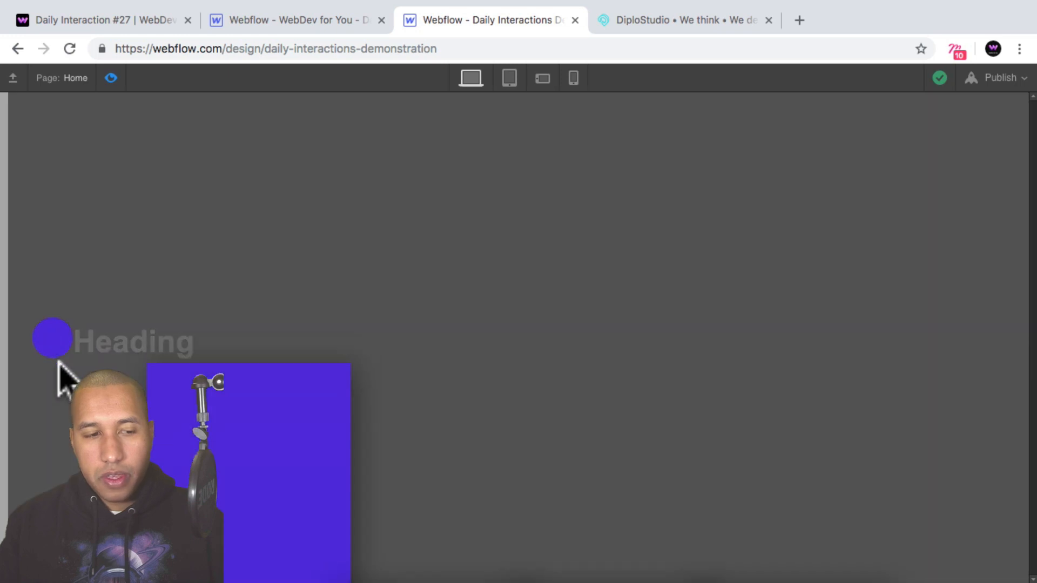
click(57, 341)
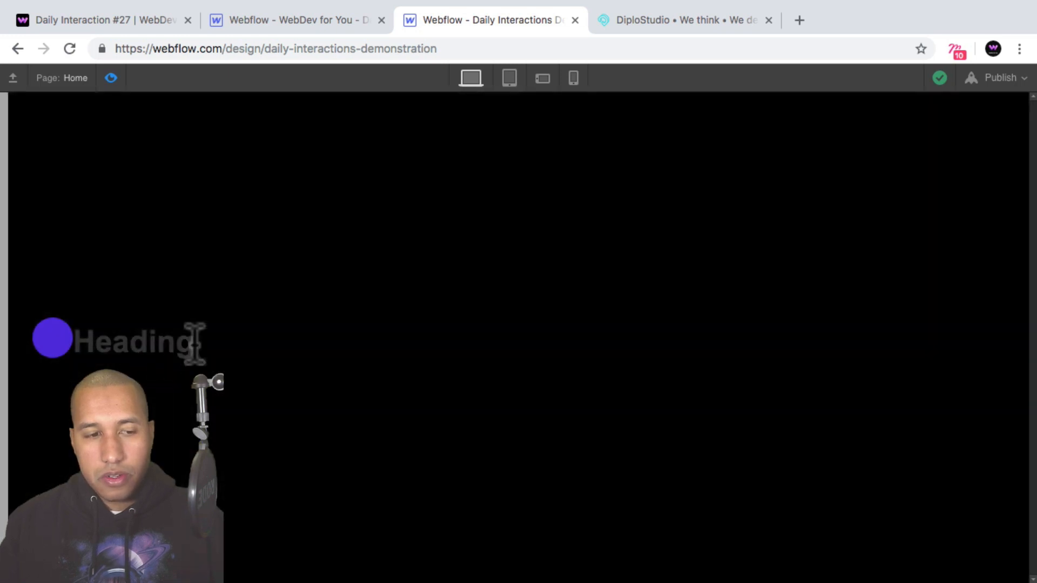
double_click(194, 341)
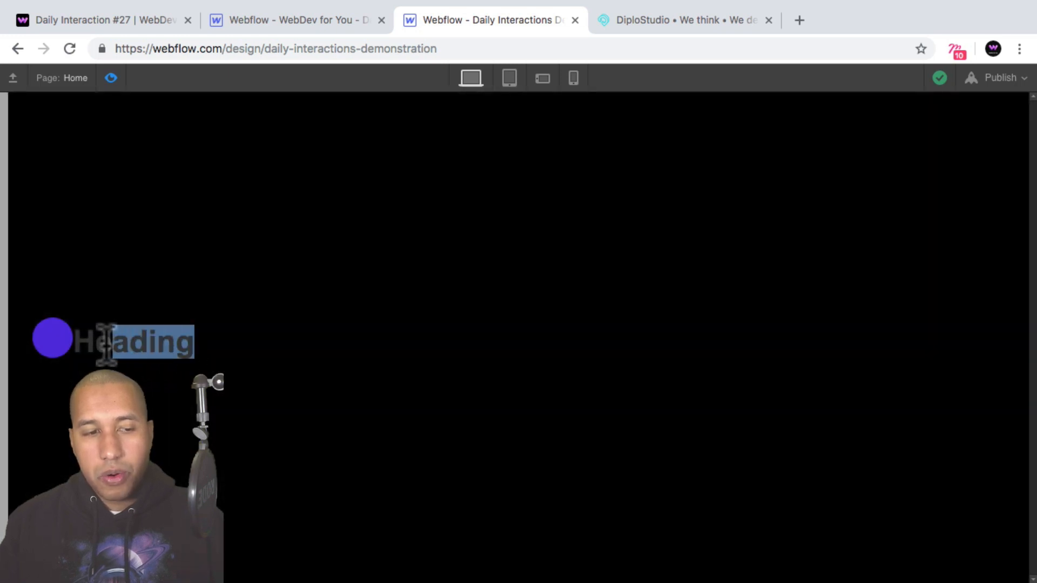
click(62, 337)
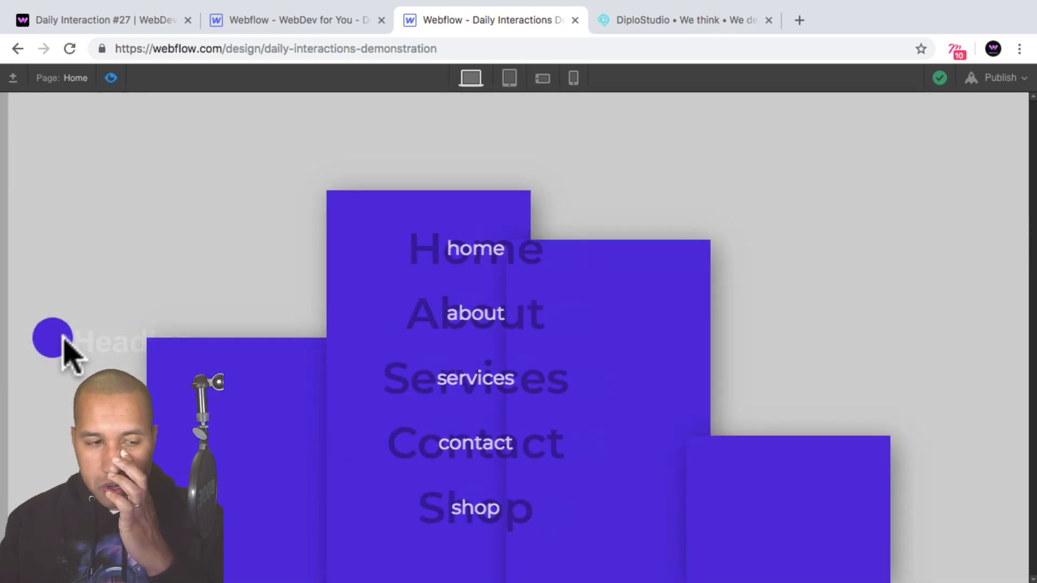
click(63, 341)
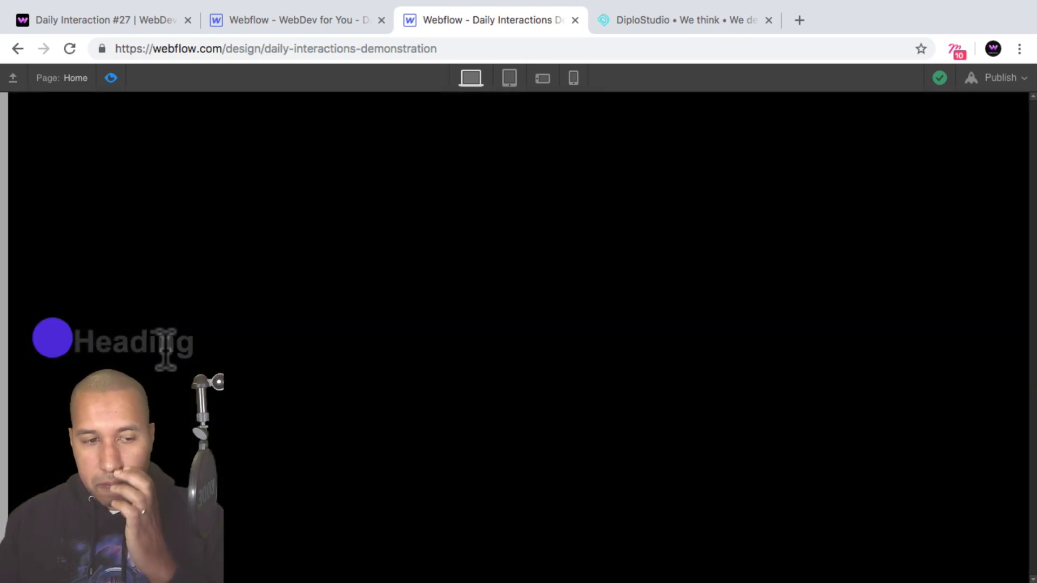
drag(193, 343, 95, 344)
click(43, 332)
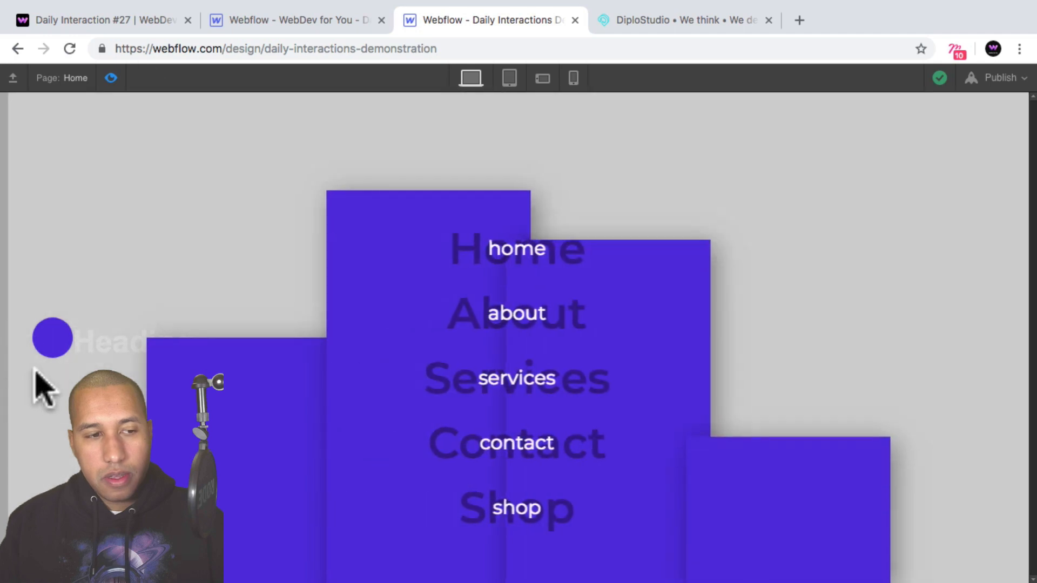
click(41, 354)
click(111, 78)
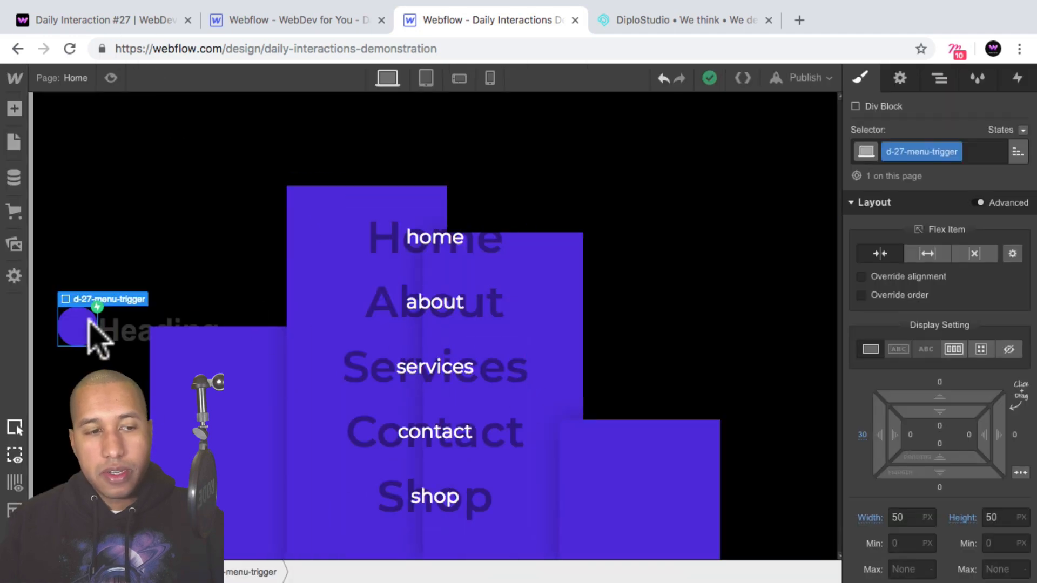
Set the d-27-menu-trigger's cursor to pointer.
scroll(995, 347, down, 15)
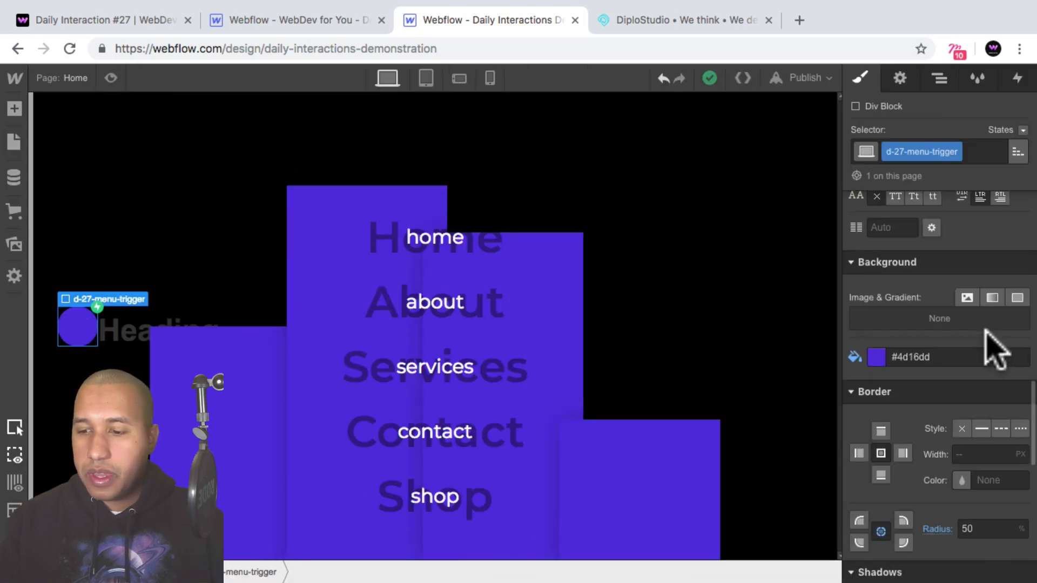
click(894, 560)
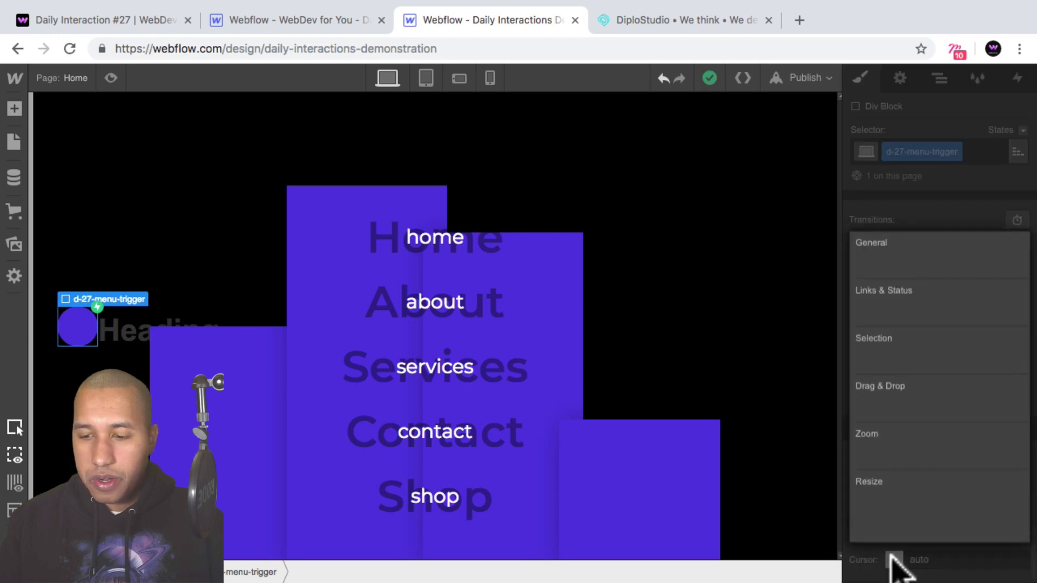
click(866, 312)
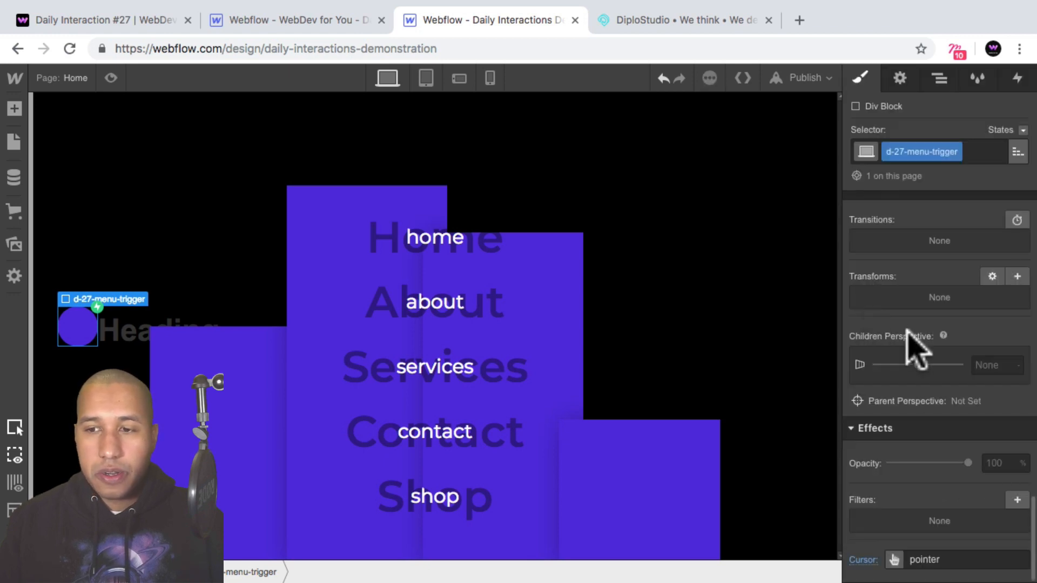
Preview the trigger's cursor and the full menu opening and closing animation, then return to editing.
click(110, 78)
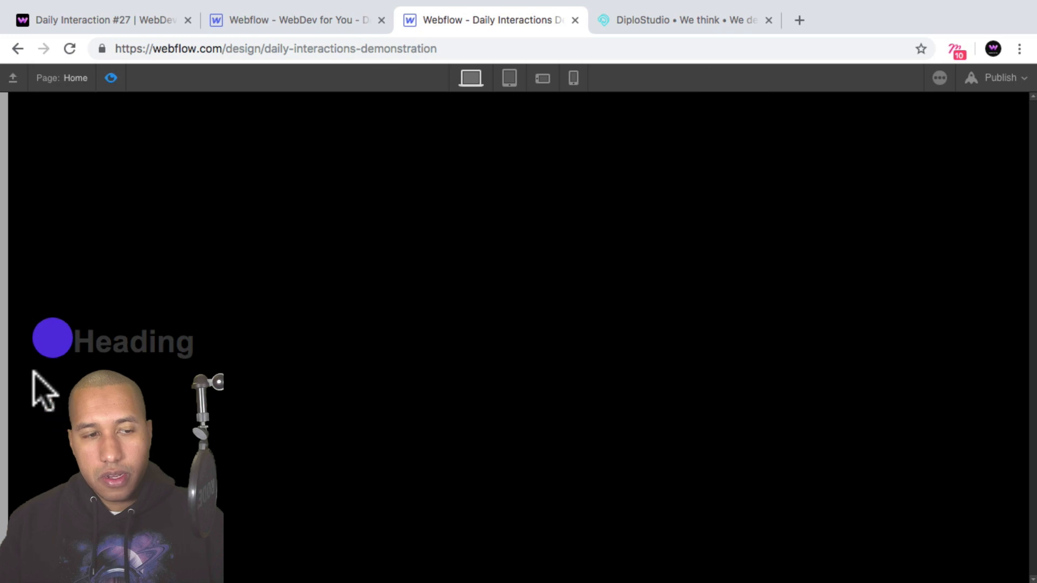
click(55, 339)
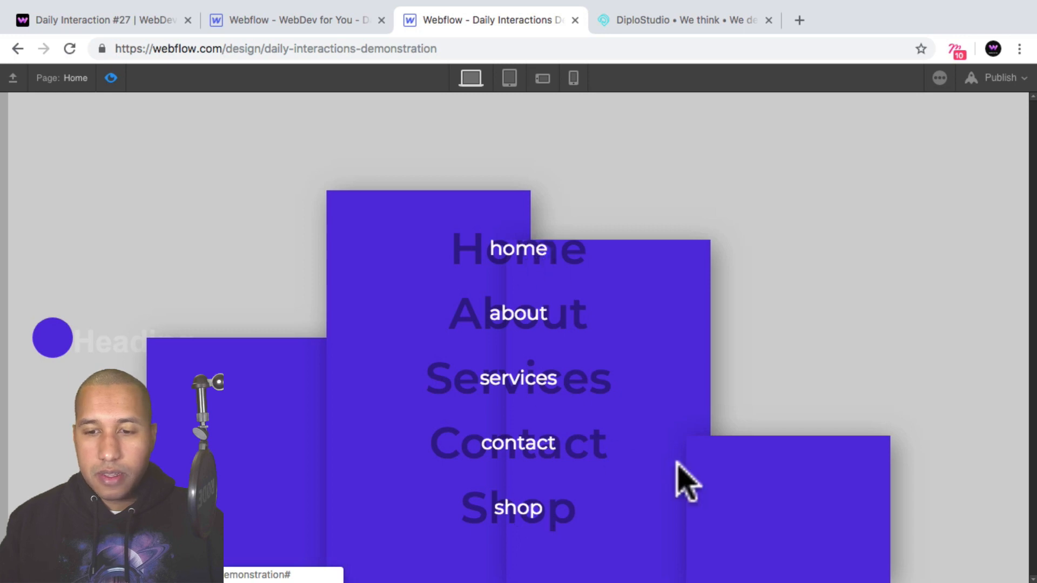
click(50, 345)
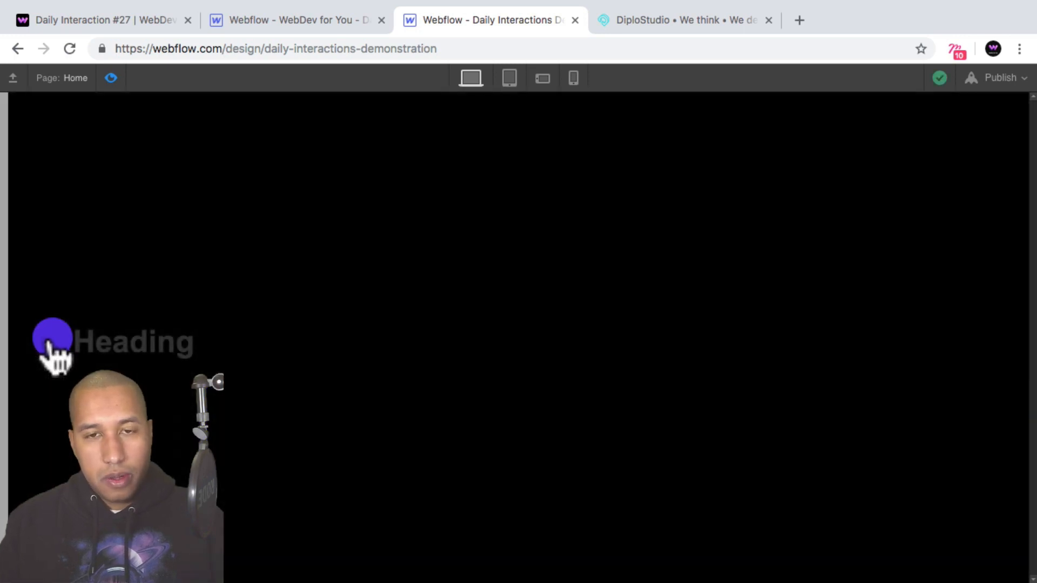
click(52, 346)
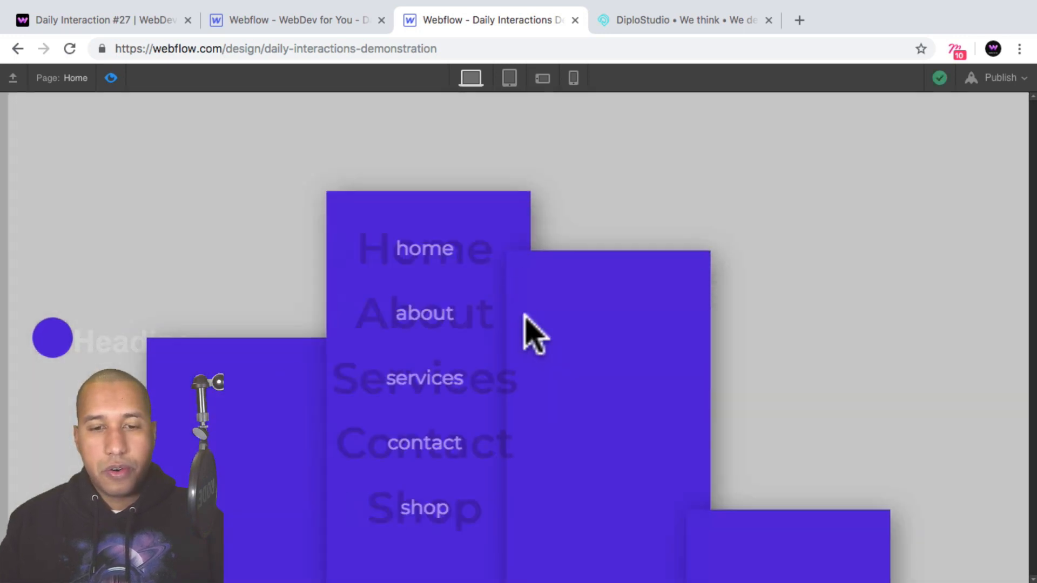
click(58, 348)
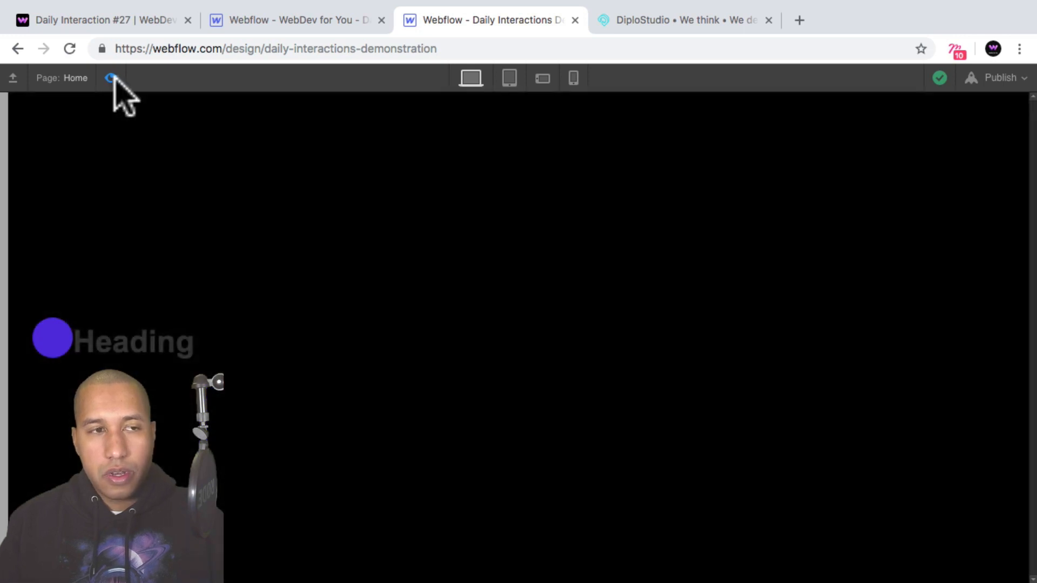
click(111, 78)
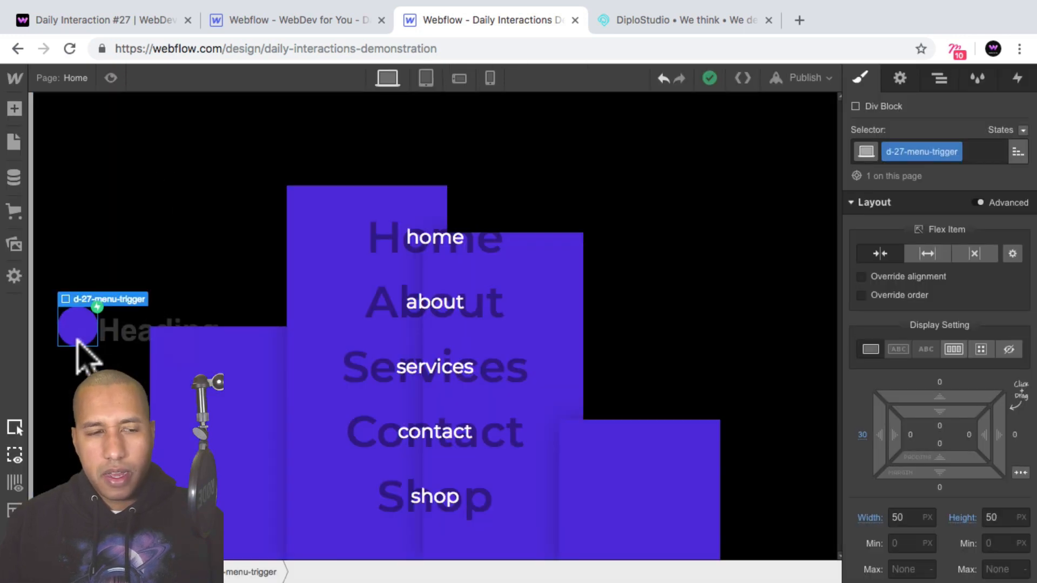
Switch to the DiploStudio site to open and close its menu, and close the open menu on the Demo 27 page for comparison.
click(708, 206)
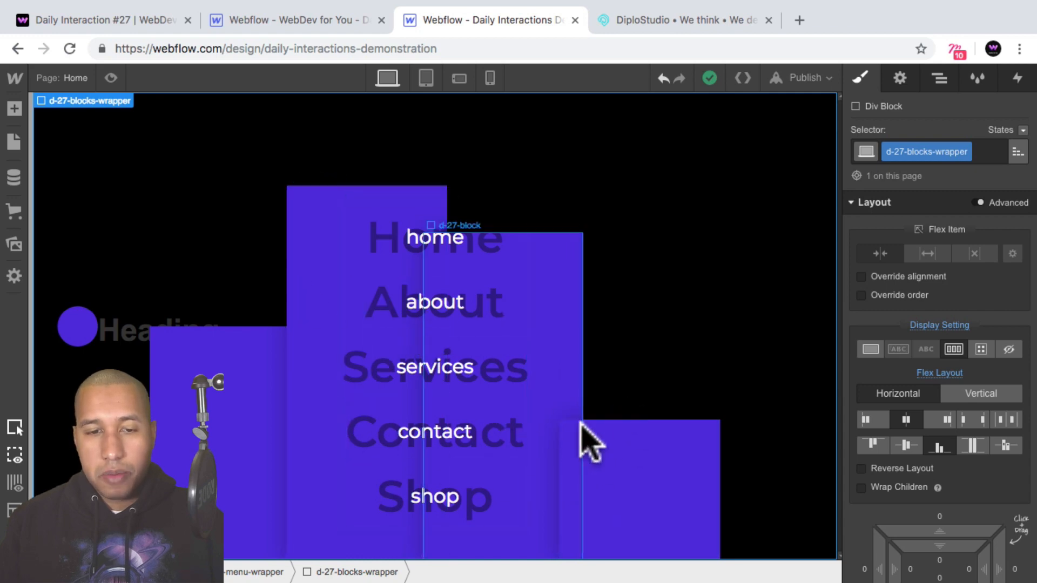
click(655, 20)
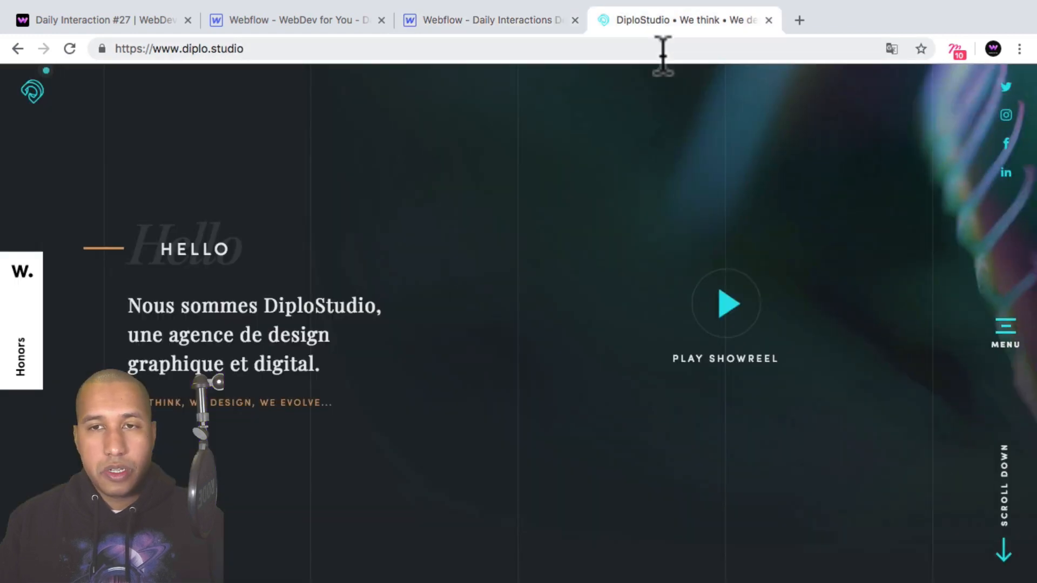
click(1004, 327)
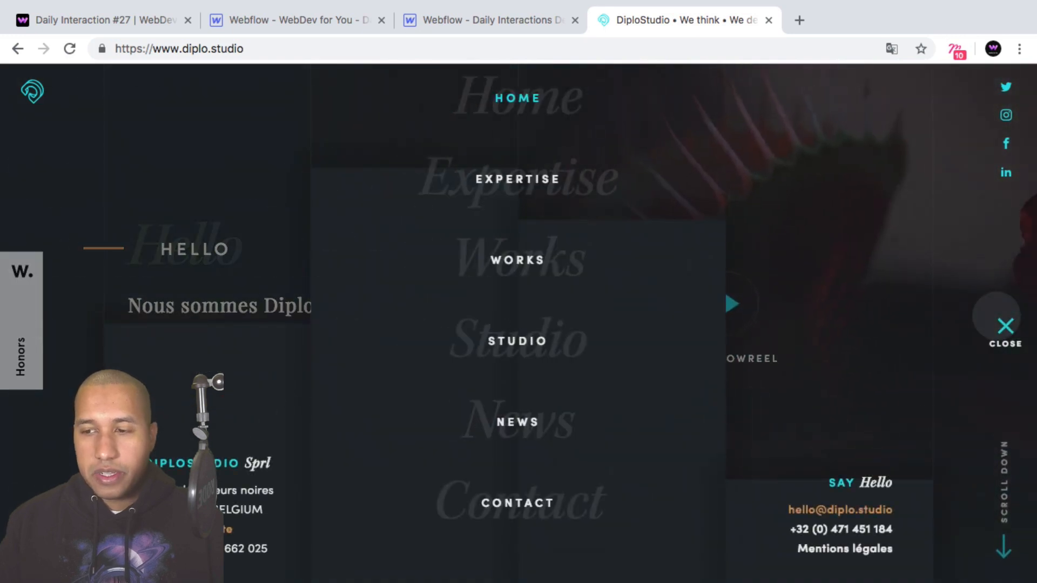
click(1004, 327)
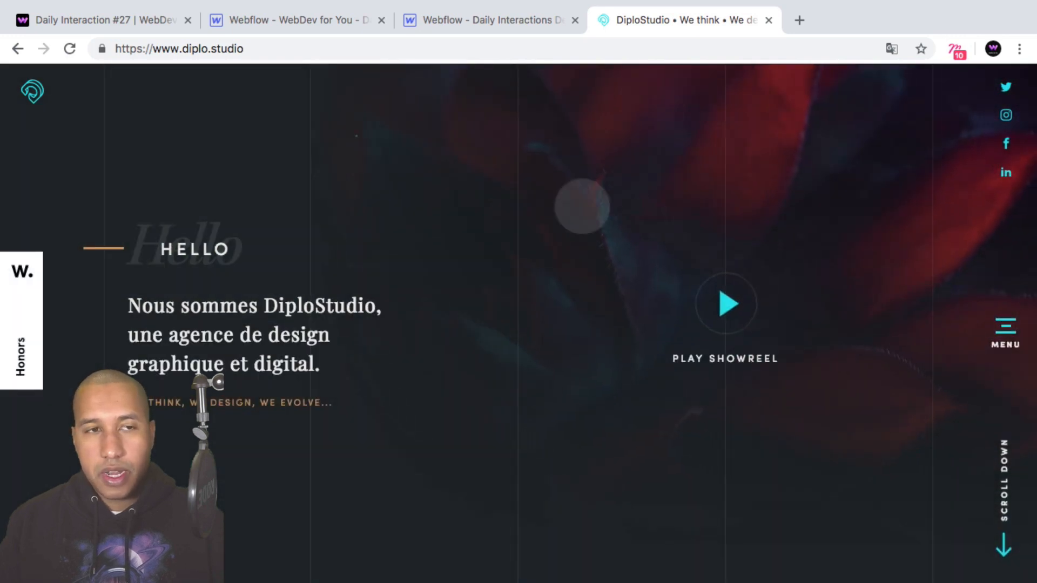
click(125, 24)
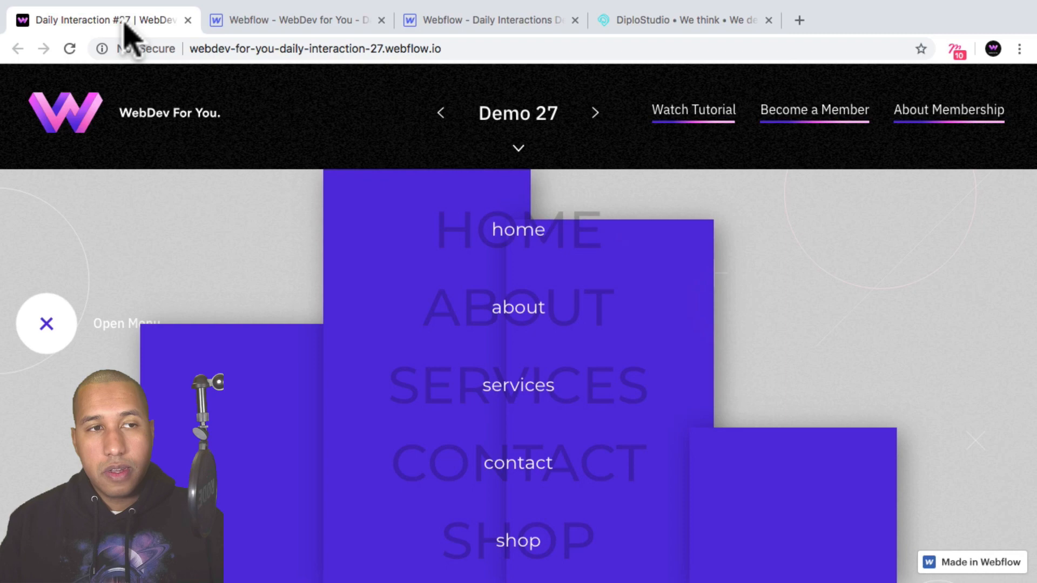
click(69, 313)
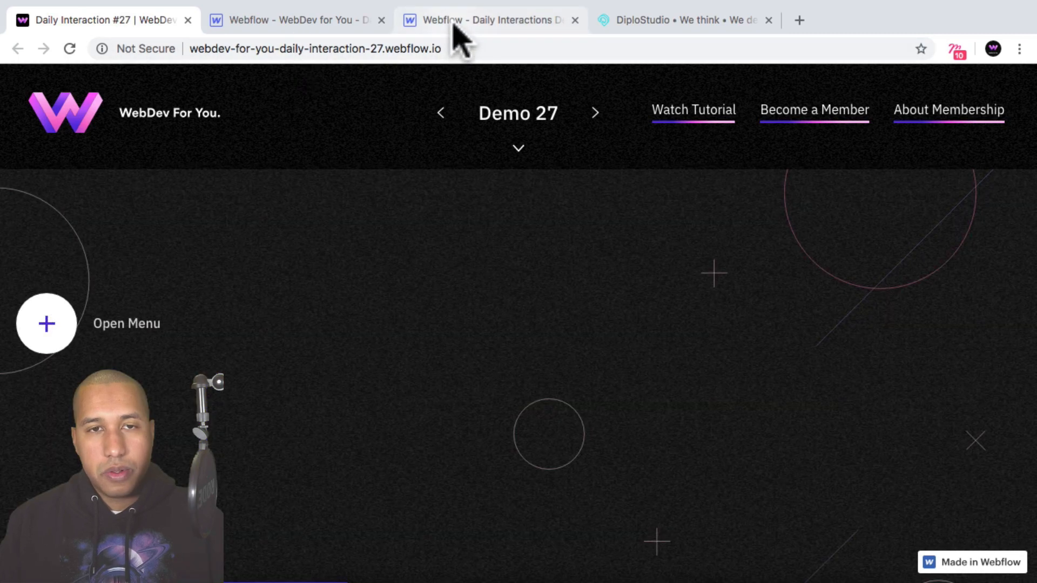
Return to the Daily Interactions project in Webflow and preview the page with the menu closed.
click(454, 21)
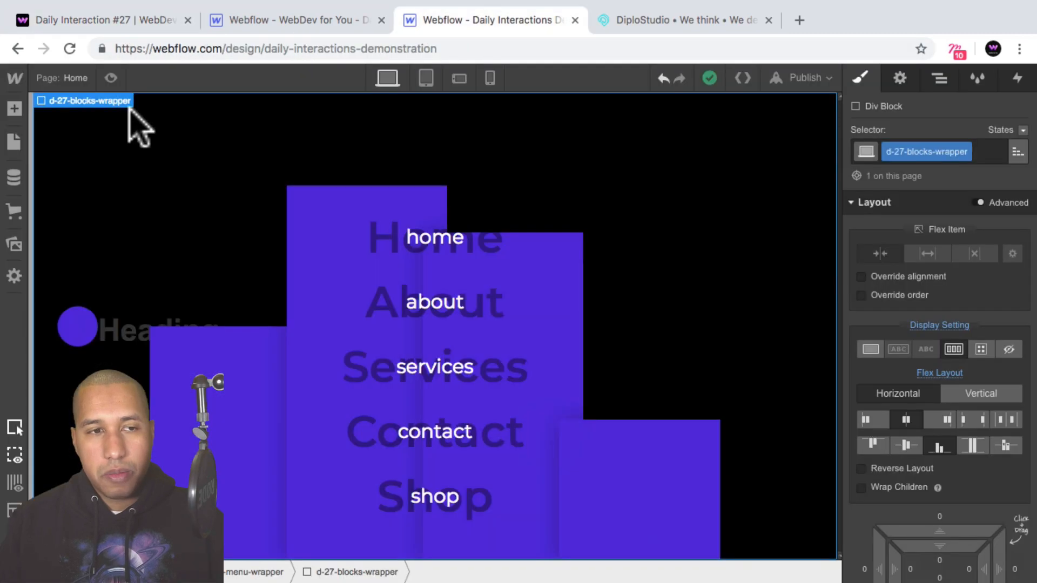
click(111, 78)
click(111, 78)
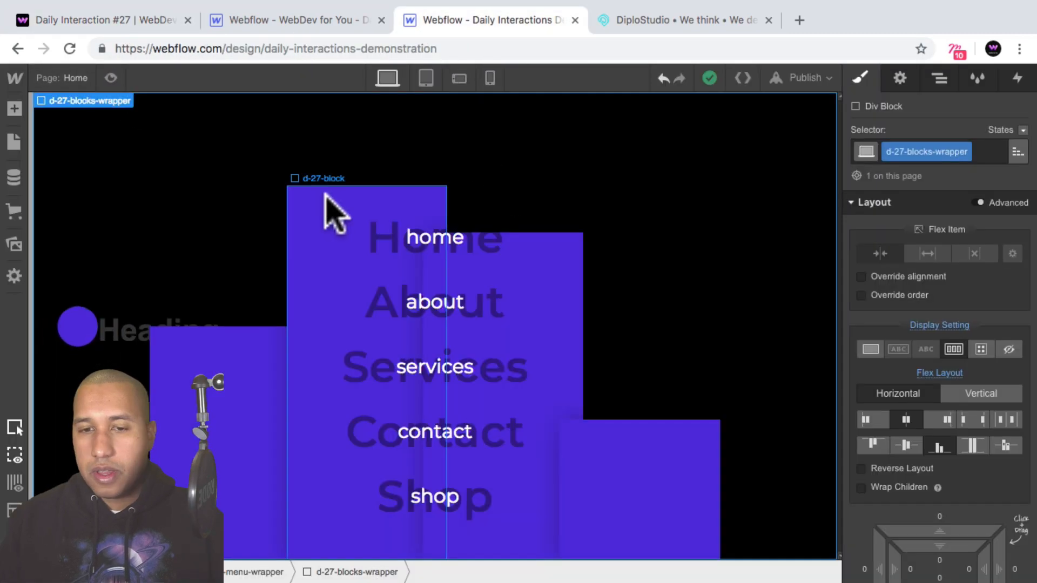
click(111, 78)
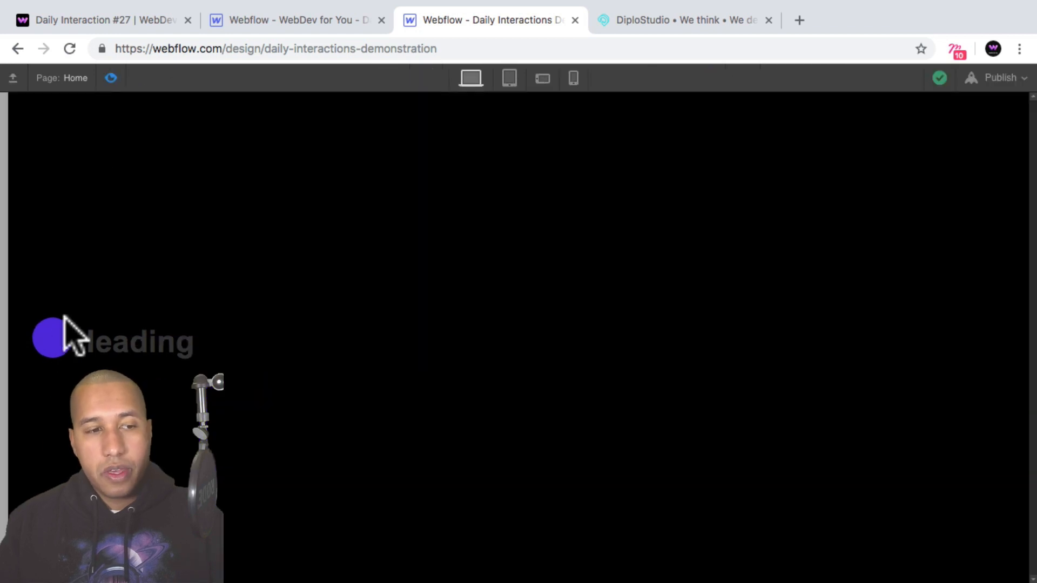
click(111, 77)
Switch to the live Demo 27 page and toggle its menu open and closed repeatedly to review the finished animation.
click(111, 20)
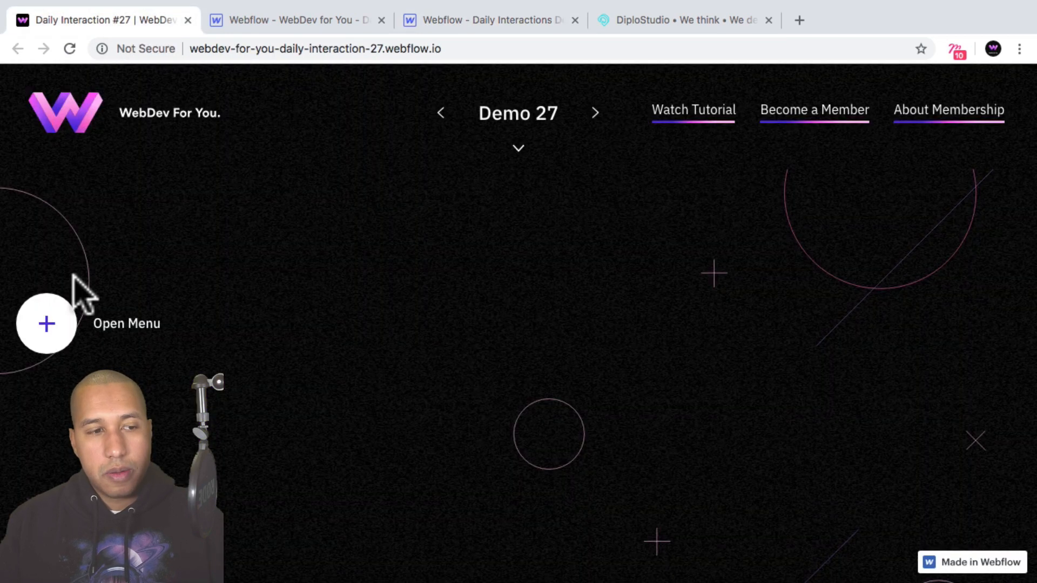
click(48, 324)
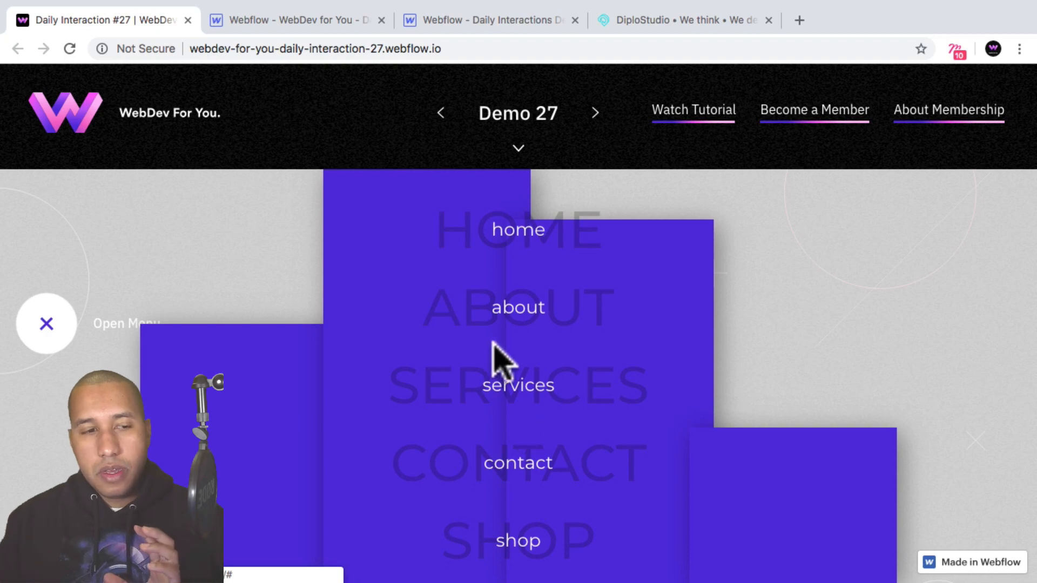
click(63, 326)
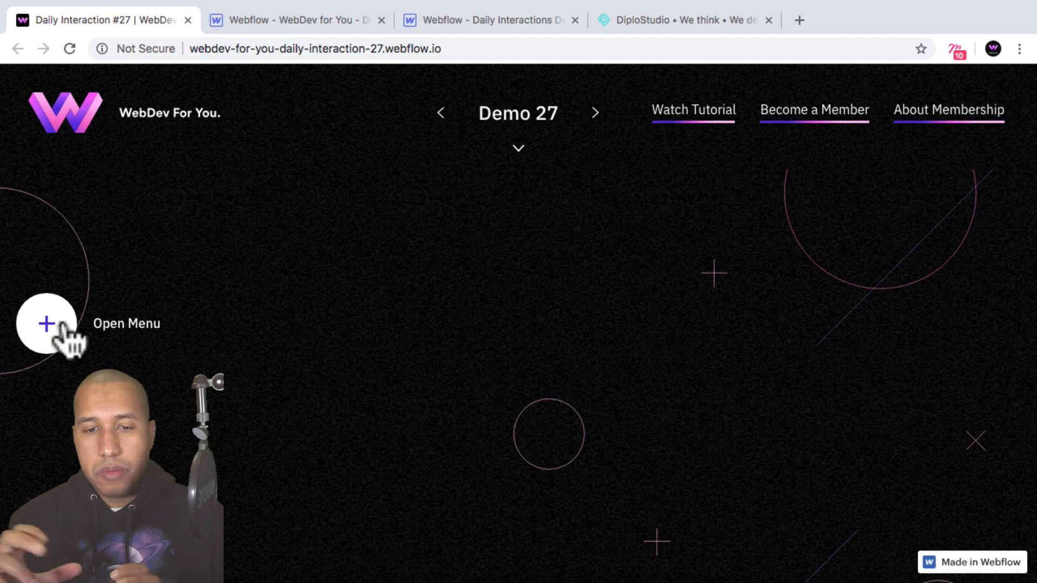
click(48, 323)
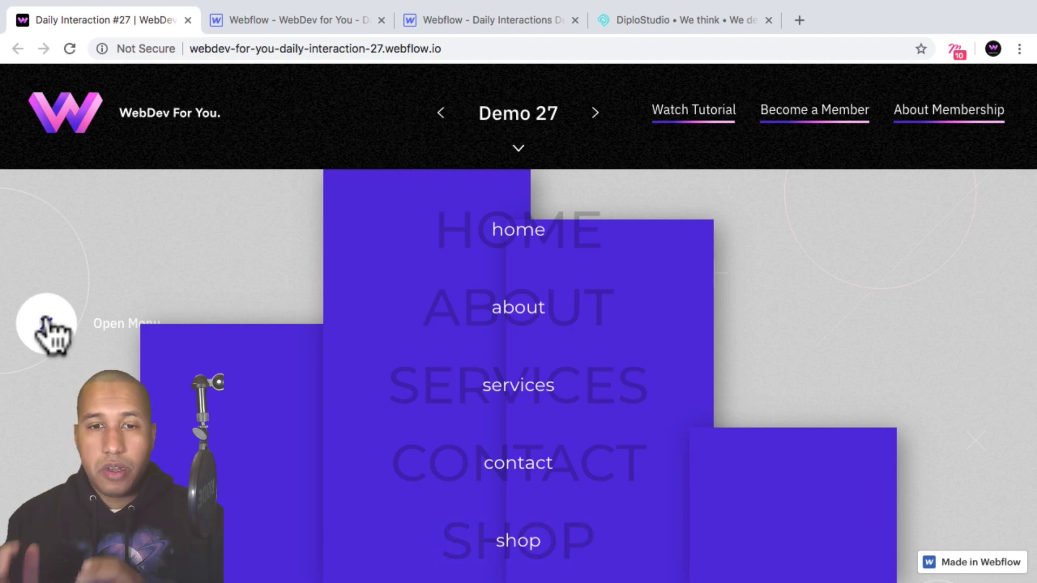
click(48, 324)
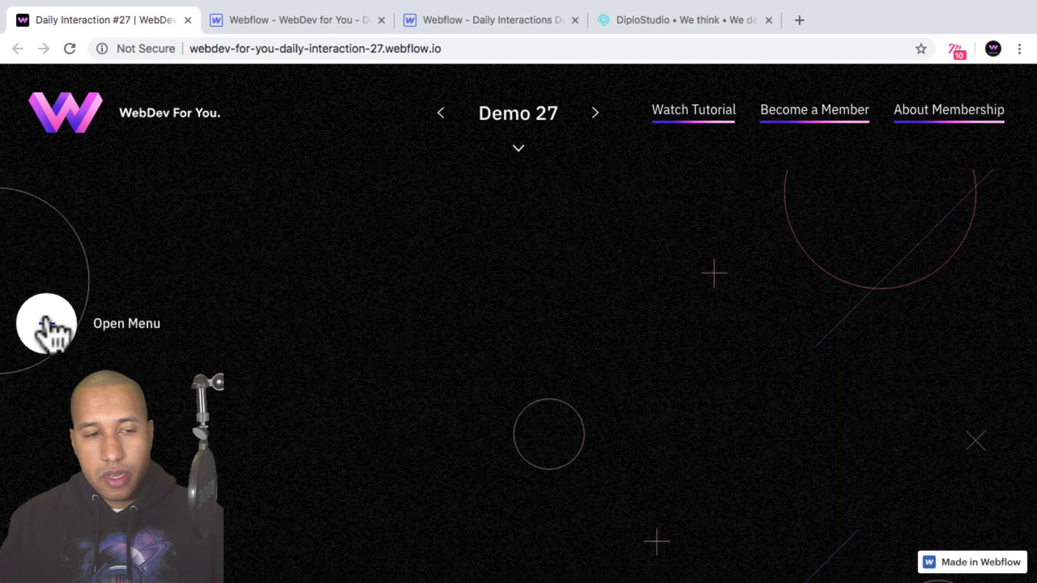
click(46, 321)
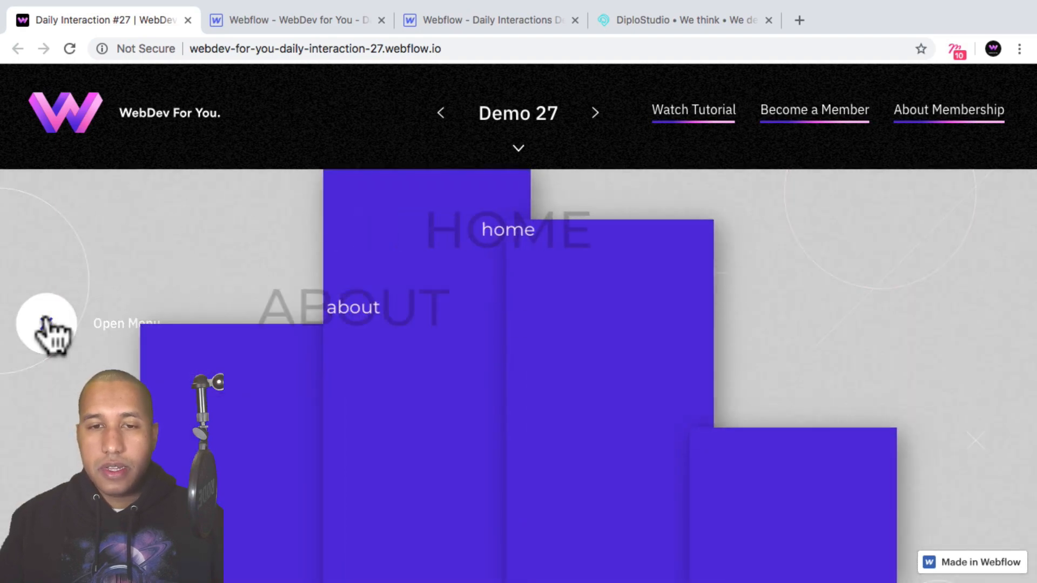